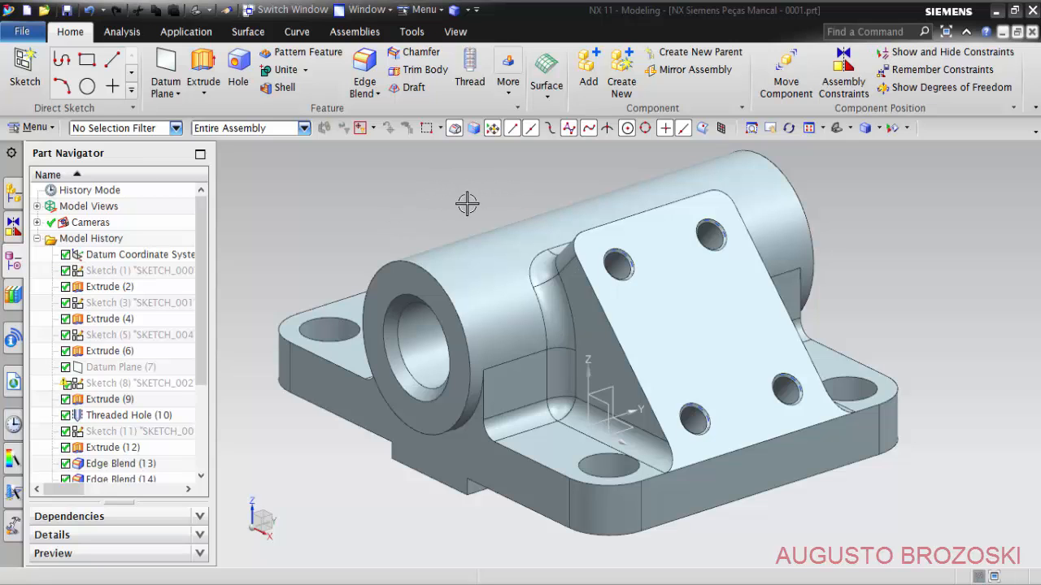
# - Switch from the model to the Mancal 0001 drawing and examine the dimensions of its front view
pyautogui.moveTo(495, 252); pyautogui.dragTo(525, 147, button='middle')
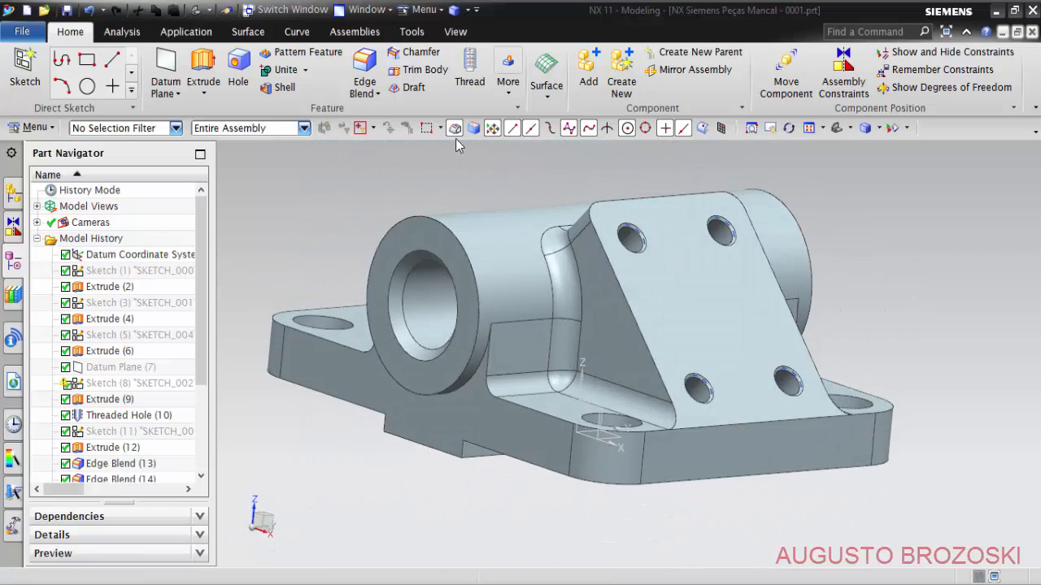
pyautogui.click(297, 11)
pyautogui.click(565, 244)
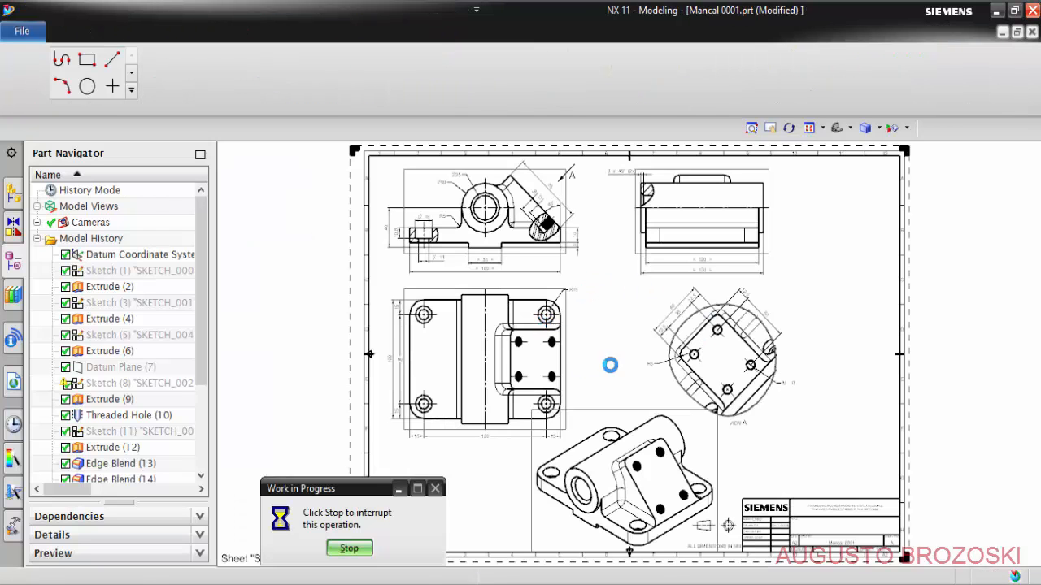
pyautogui.scroll(2, 512, 252)
pyautogui.scroll(2, 488, 252)
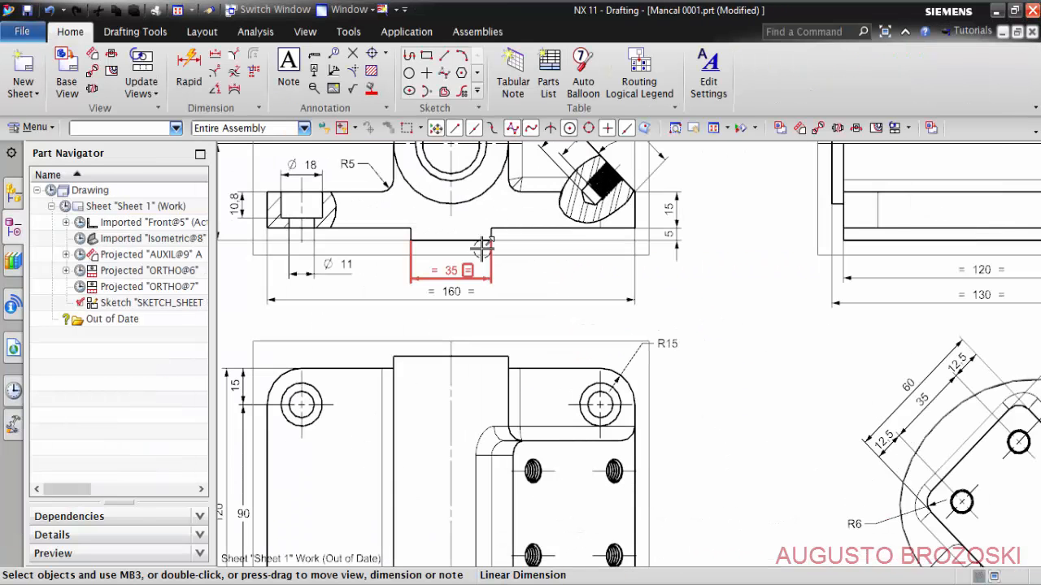
pyautogui.moveTo(563, 278)
pyautogui.keyDown('shift'); pyautogui.mouseDown(button='middle')
pyautogui.moveTo(661, 387)
pyautogui.moveTo(593, 426)
pyautogui.mouseUp(button='middle'); pyautogui.keyUp('shift')
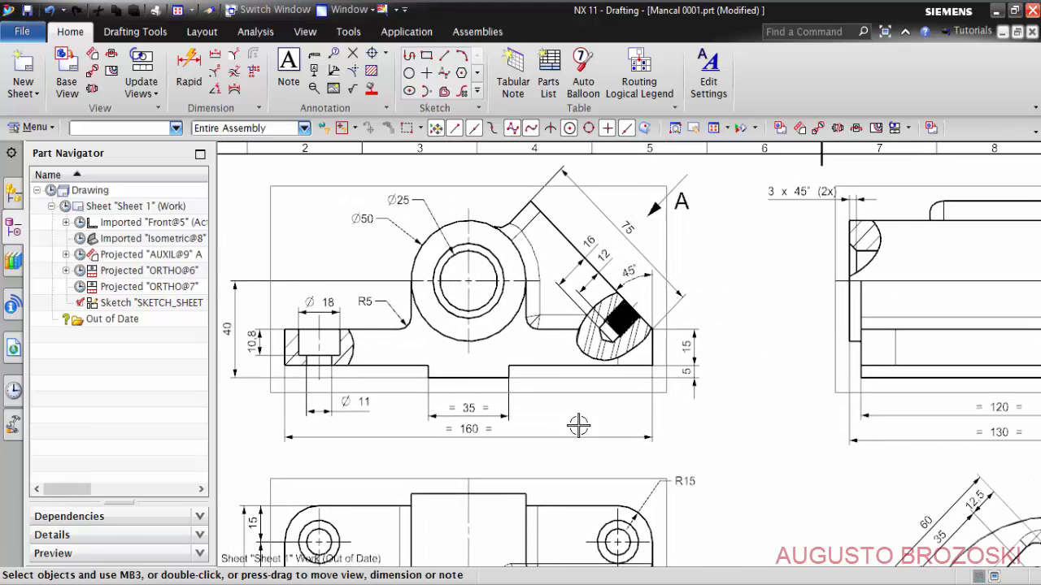
pyautogui.scroll(2, 485, 350)
pyautogui.moveTo(485, 349)
pyautogui.keyDown('shift'); pyautogui.mouseDown(button='middle')
pyautogui.moveTo(634, 421)
pyautogui.moveTo(650, 467)
pyautogui.mouseUp(button='middle'); pyautogui.keyUp('shift')
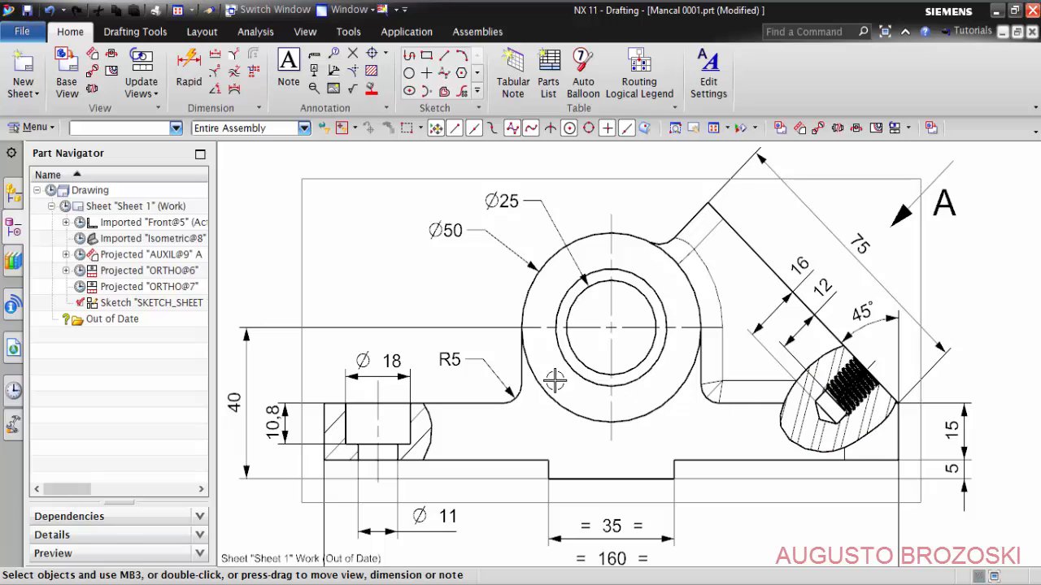
pyautogui.scroll(-3, 468, 361)
pyautogui.scroll(2, 356, 445)
pyautogui.scroll(1, 458, 419)
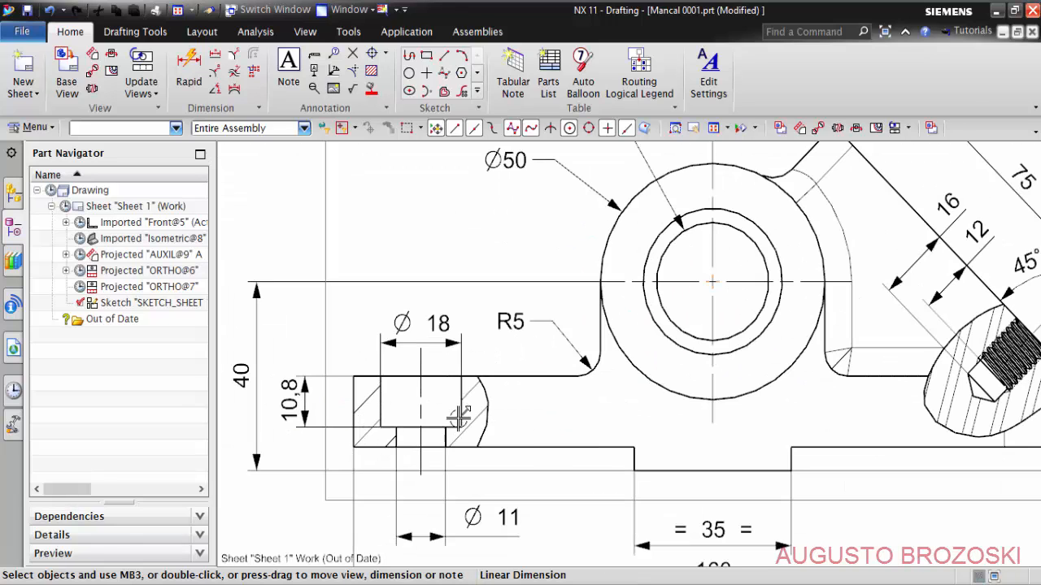
pyautogui.scroll(-4, 455, 360)
# - Examine the dimensions of auxiliary view A and the side view on the Mancal 0001 drawing
pyautogui.moveTo(596, 358); pyautogui.dragTo(381, 163, button='middle')
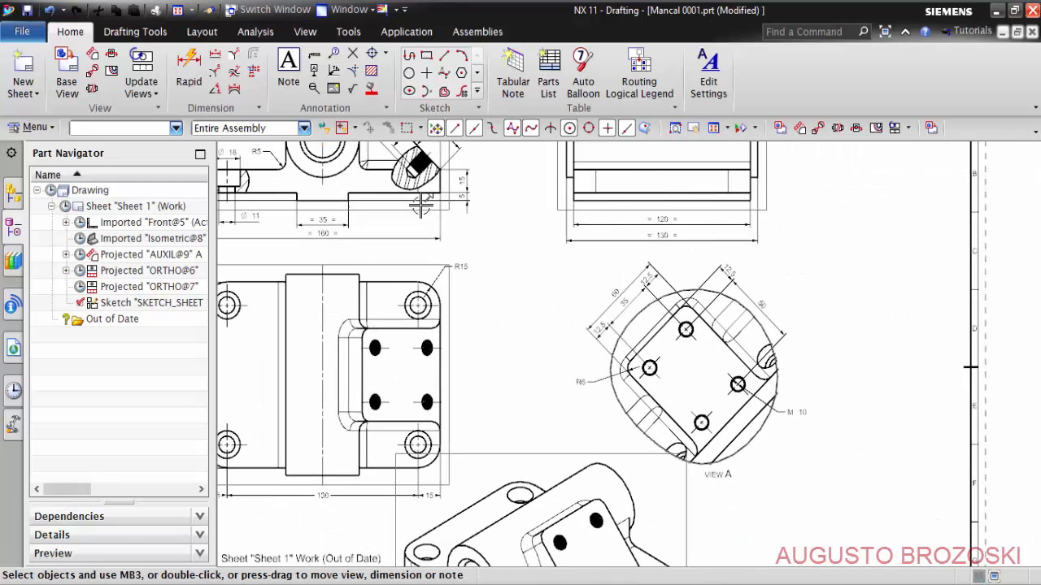
pyautogui.scroll(2, 611, 354)
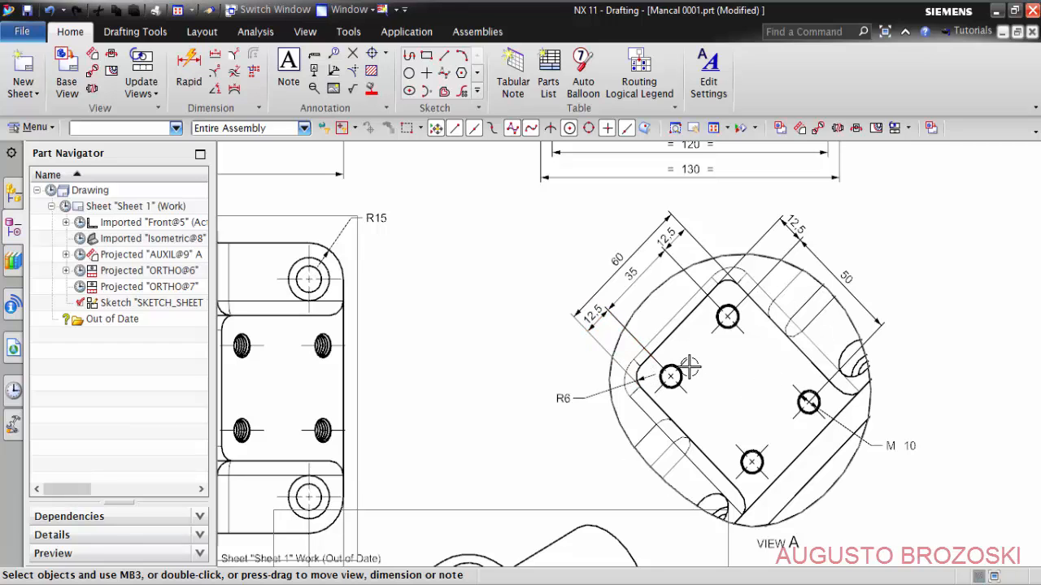
pyautogui.scroll(-3, 658, 358)
pyautogui.moveTo(602, 374)
pyautogui.mouseDown(button='middle')
pyautogui.moveTo(655, 321)
pyautogui.moveTo(615, 397)
pyautogui.moveTo(596, 396)
pyautogui.mouseUp(button='middle')
pyautogui.moveTo(539, 295); pyautogui.dragTo(529, 392, button='middle')
pyautogui.scroll(2, 584, 300)
pyautogui.scroll(1, 595, 279)
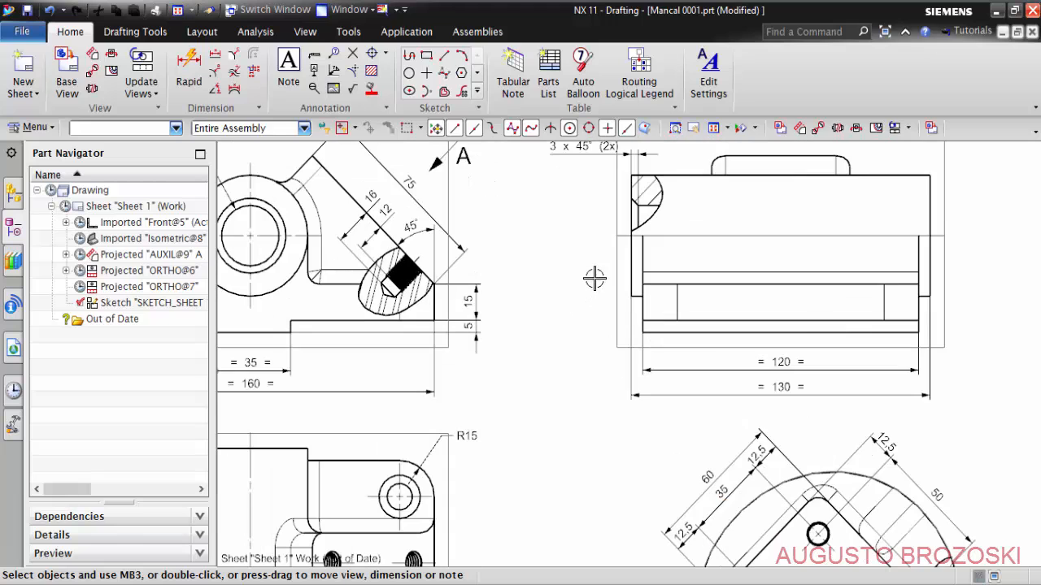
pyautogui.moveTo(563, 304)
pyautogui.mouseDown(button='middle')
pyautogui.moveTo(753, 309)
pyautogui.moveTo(740, 380)
pyautogui.mouseUp(button='middle')
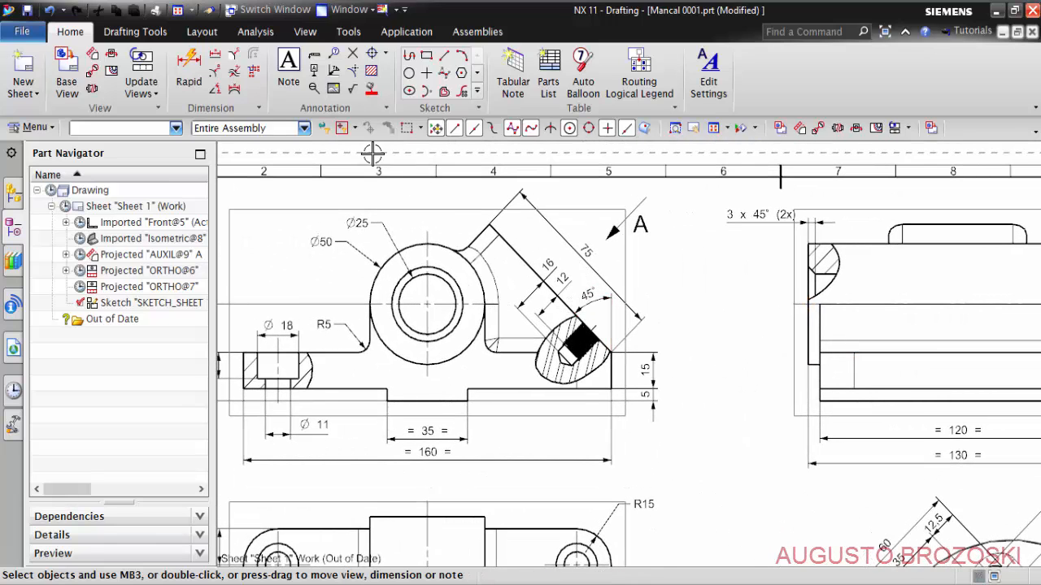
# - Review the PDF copy of the Mancal drawing in Adobe Acrobat Reader and return to the part model in NX
pyautogui.click(709, 584)
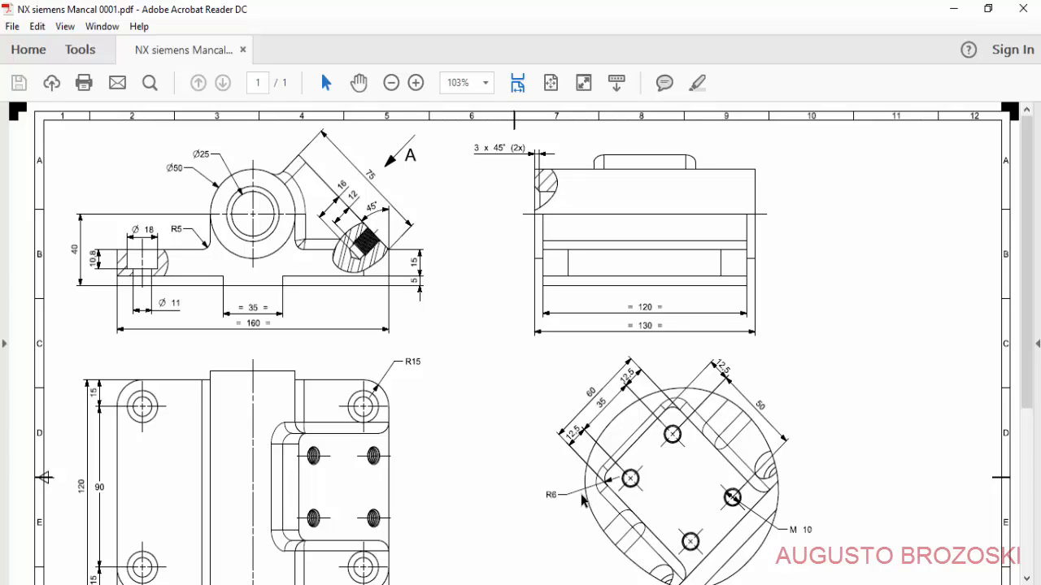
pyautogui.click(953, 10)
pyautogui.click(274, 14)
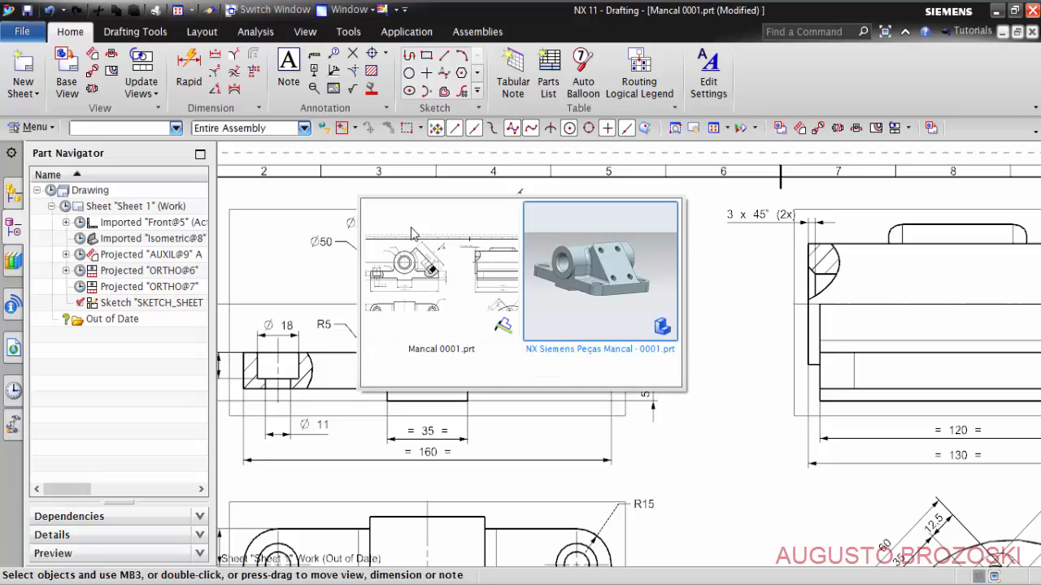
pyautogui.click(571, 266)
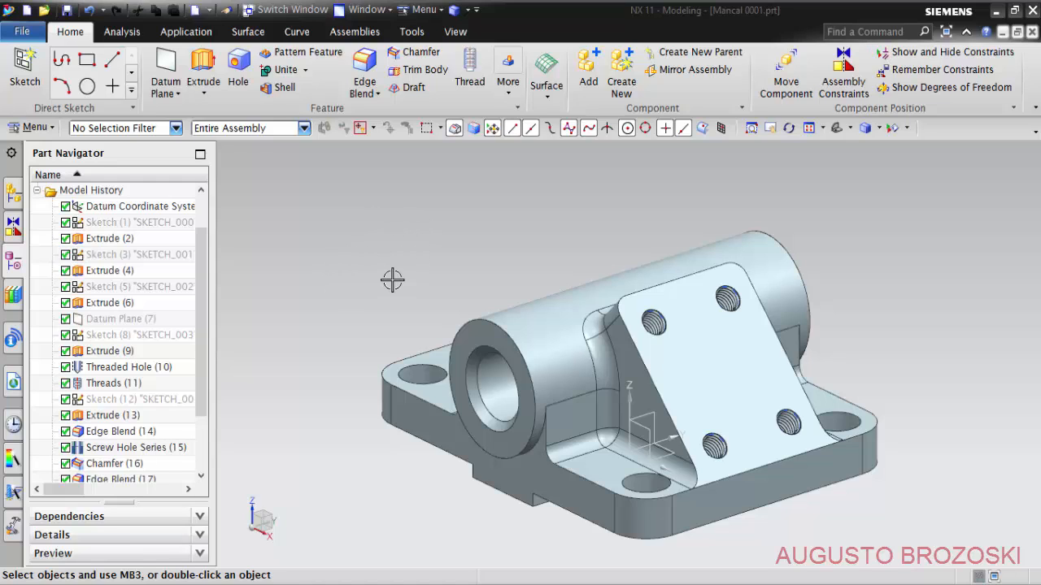
pyautogui.click(286, 10)
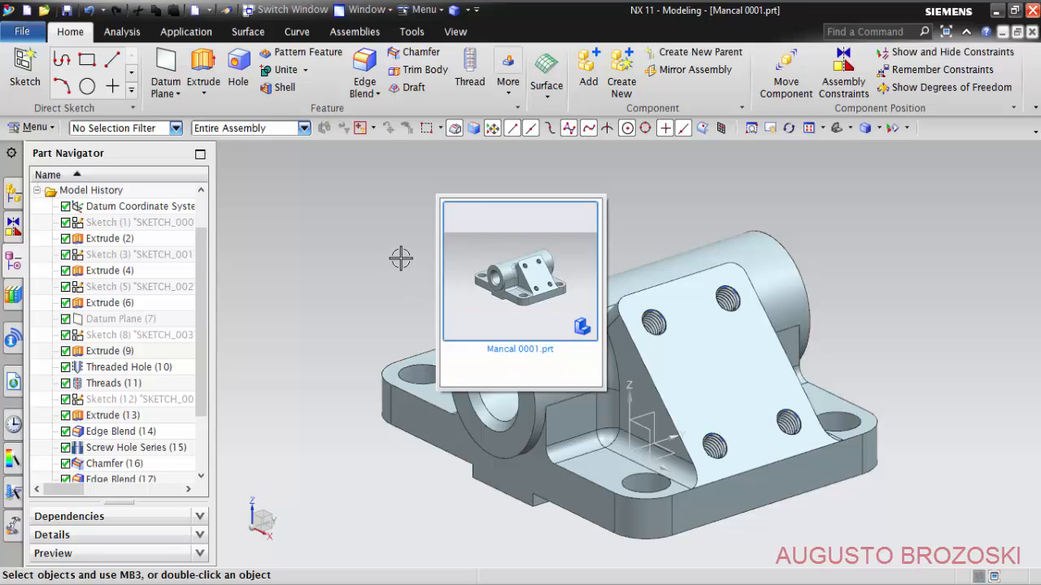
pyautogui.click(367, 277)
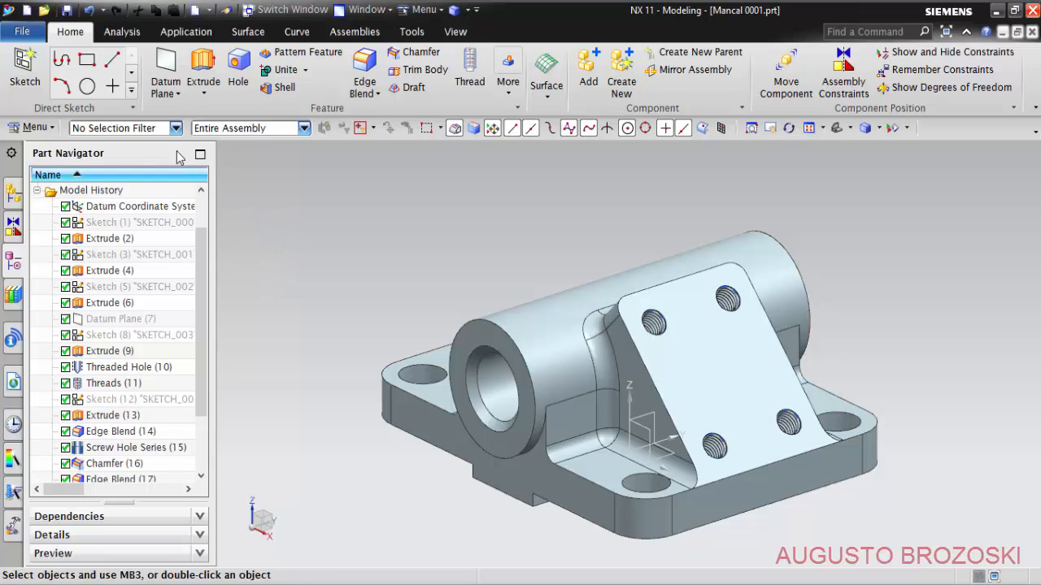
# - Create a new drawing file from the A2 - Size template, referencing the existing part Mancal 0001
pyautogui.click(27, 12)
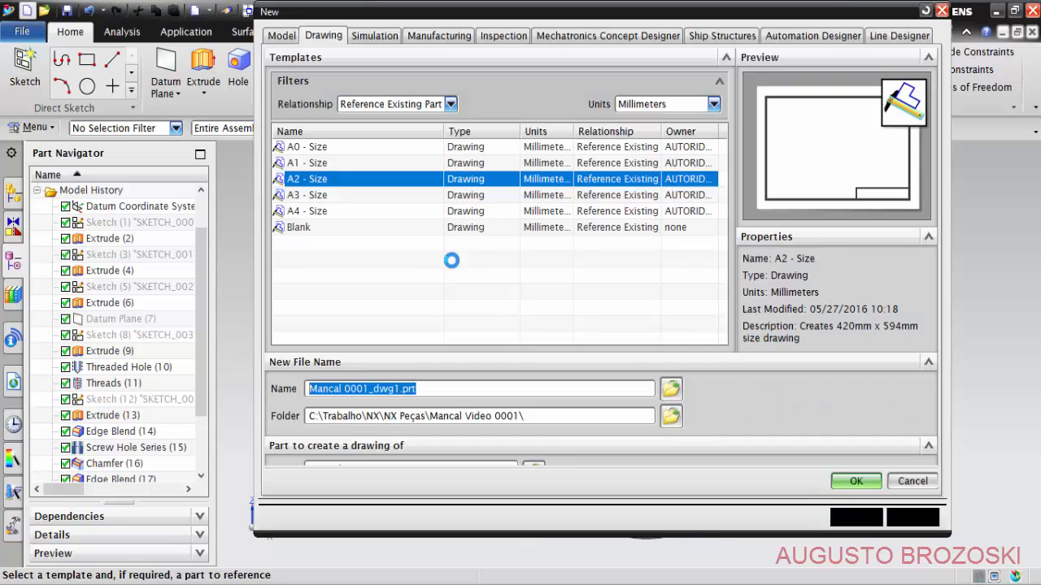
pyautogui.click(316, 37)
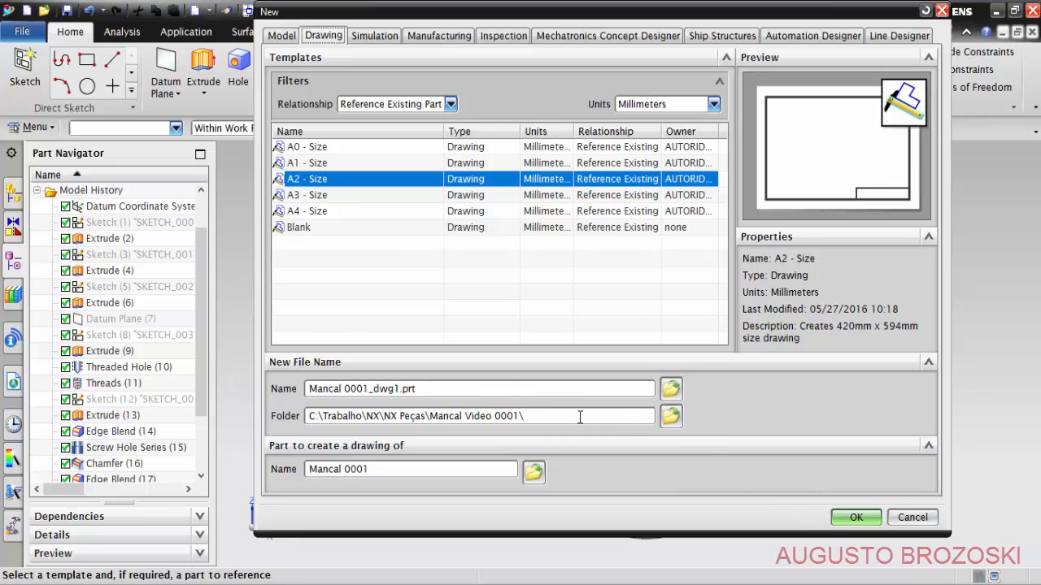
pyautogui.click(852, 519)
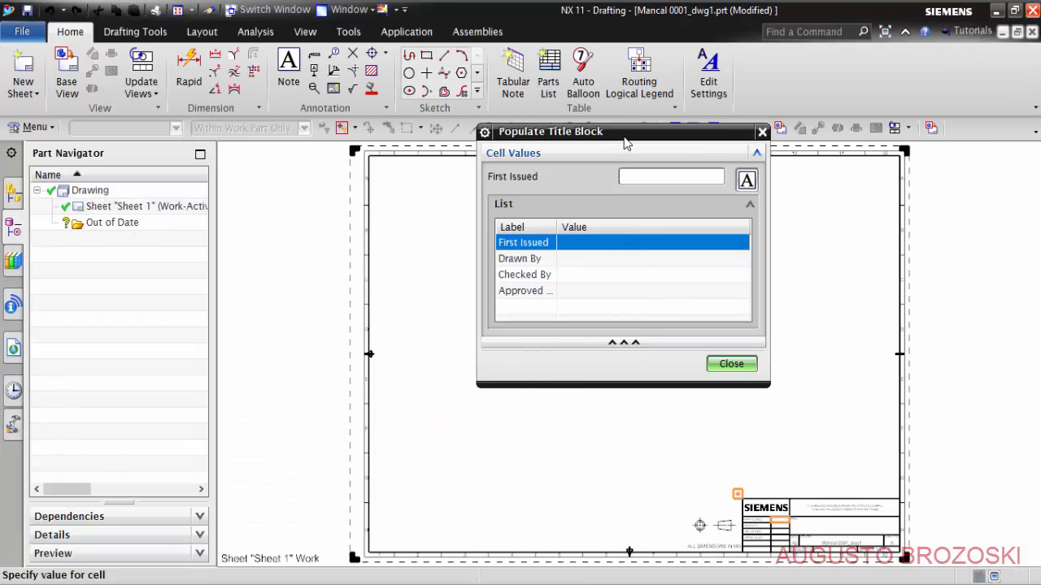
# - Enter the drafter's full name as the Drawn By value of the title block and finish populating it
pyautogui.moveTo(626, 133); pyautogui.dragTo(270, 130)
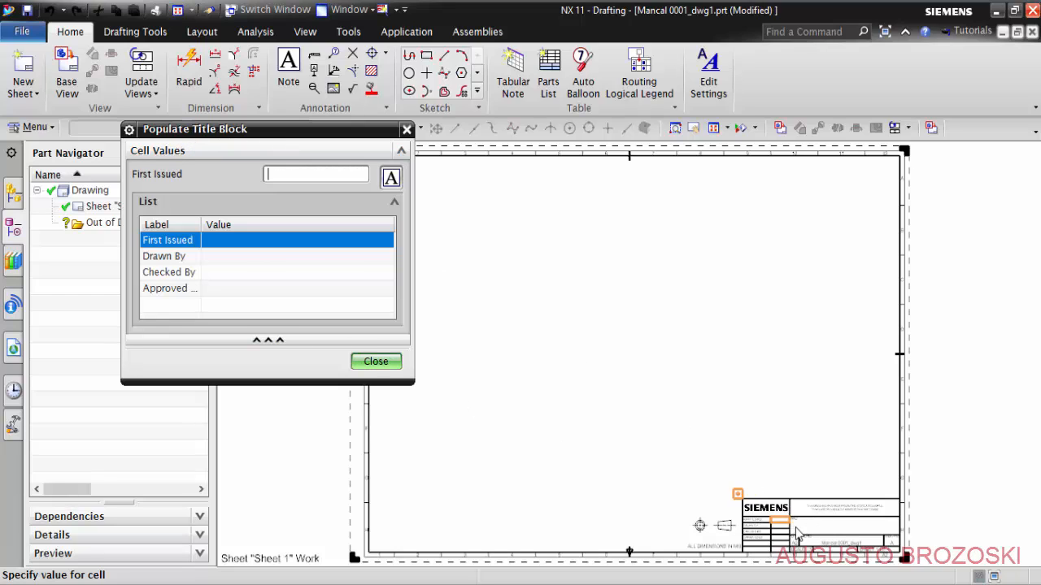
pyautogui.click(224, 258)
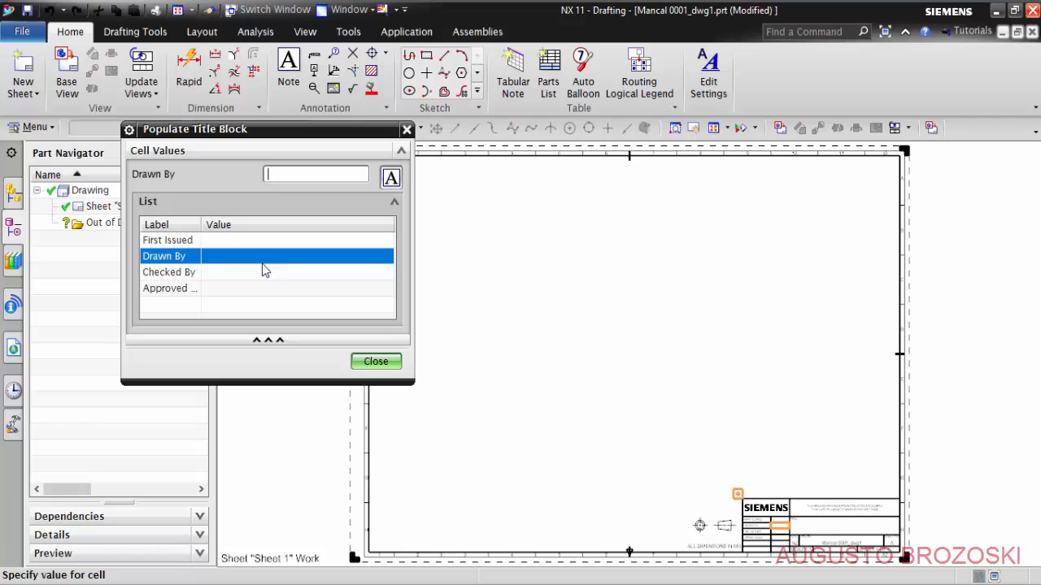
pyautogui.write('AUGUSTO BROZOSKI')
pyautogui.click(374, 361)
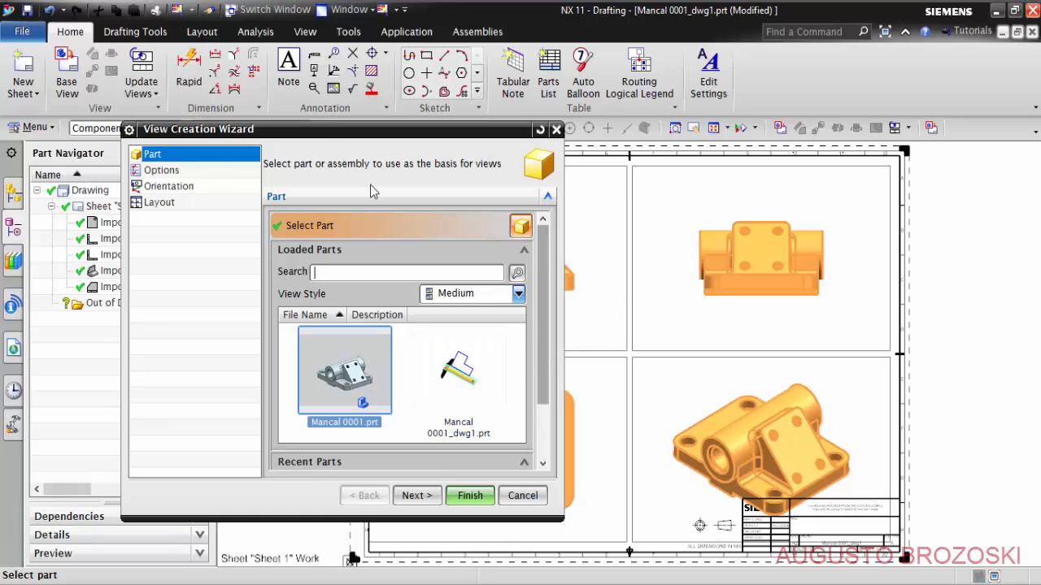
# - Set the hidden lines of the new views to a long-dashed line style in the view display options
pyautogui.moveTo(307, 133); pyautogui.dragTo(215, 113)
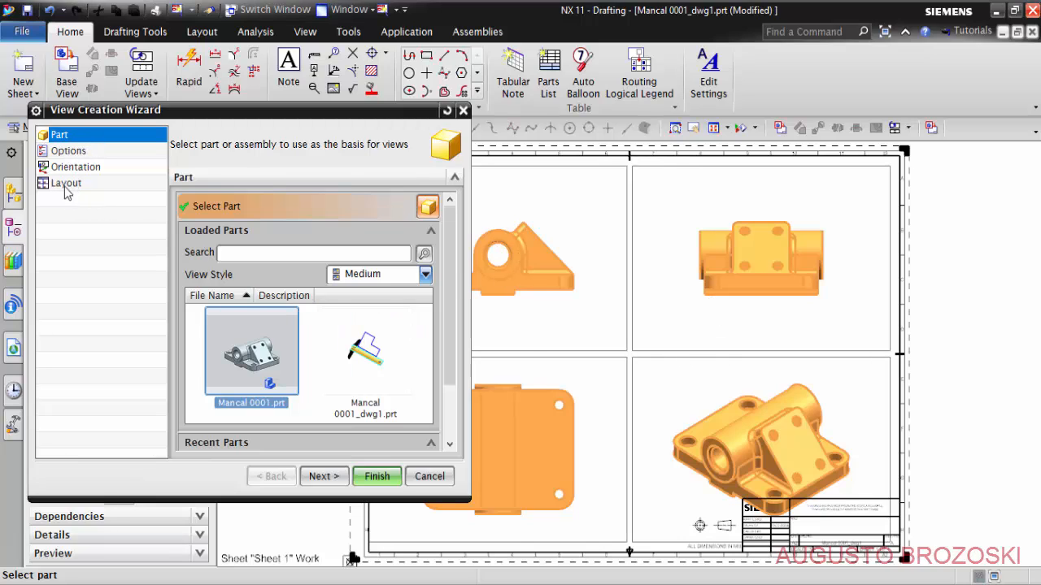
pyautogui.click(74, 152)
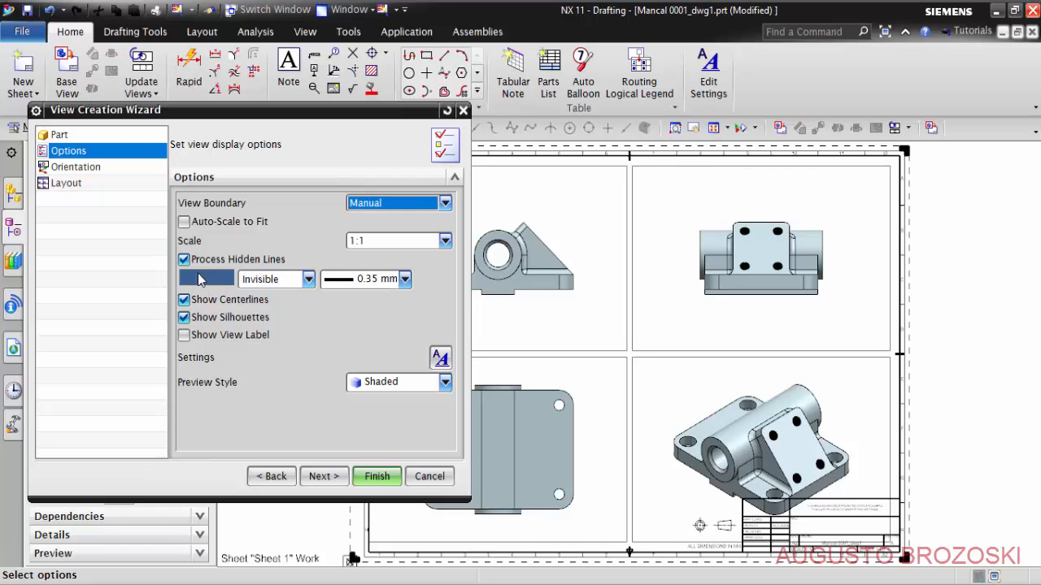
pyautogui.click(308, 280)
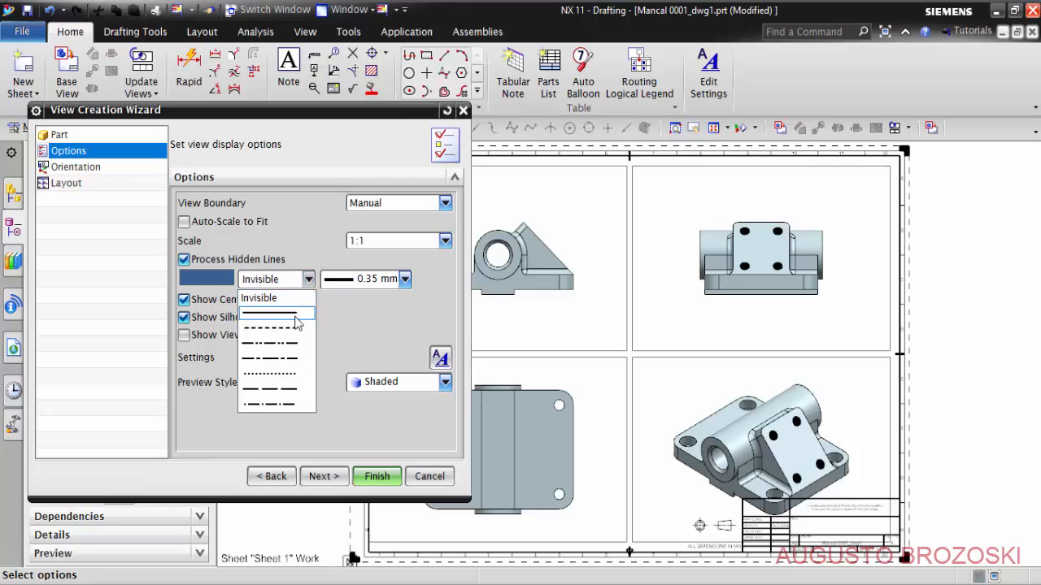
pyautogui.click(289, 392)
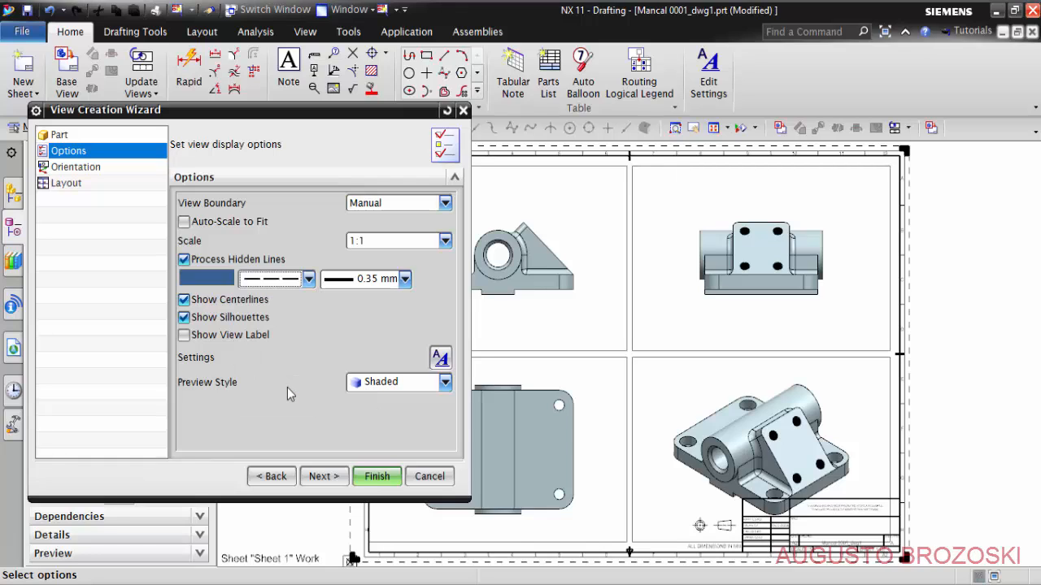
# - Try the Top, Right, Back and Bottom orientations for the parent view and restore Front
pyautogui.click(77, 167)
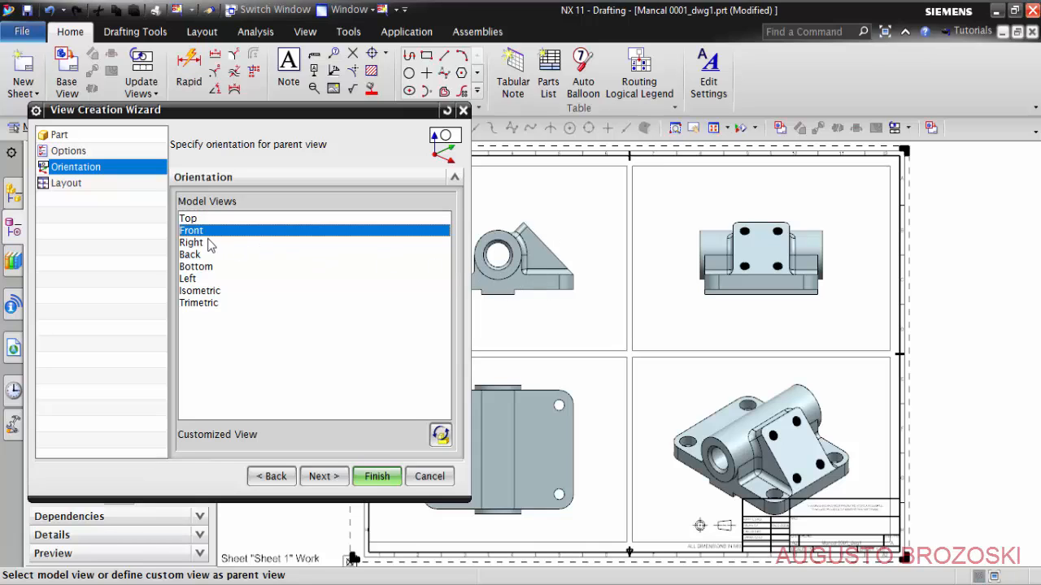
pyautogui.click(190, 219)
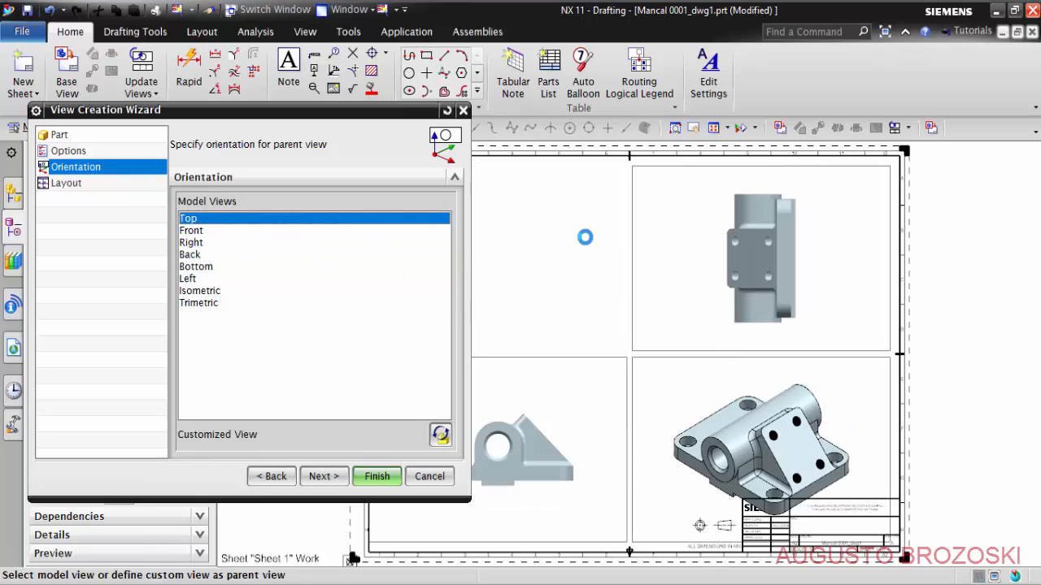
pyautogui.click(193, 242)
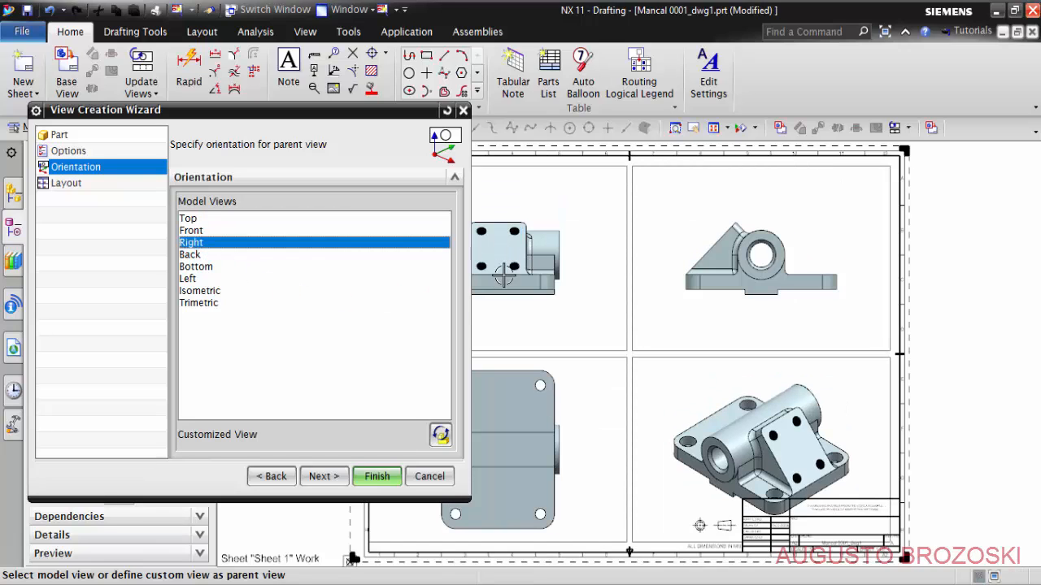
pyautogui.click(199, 255)
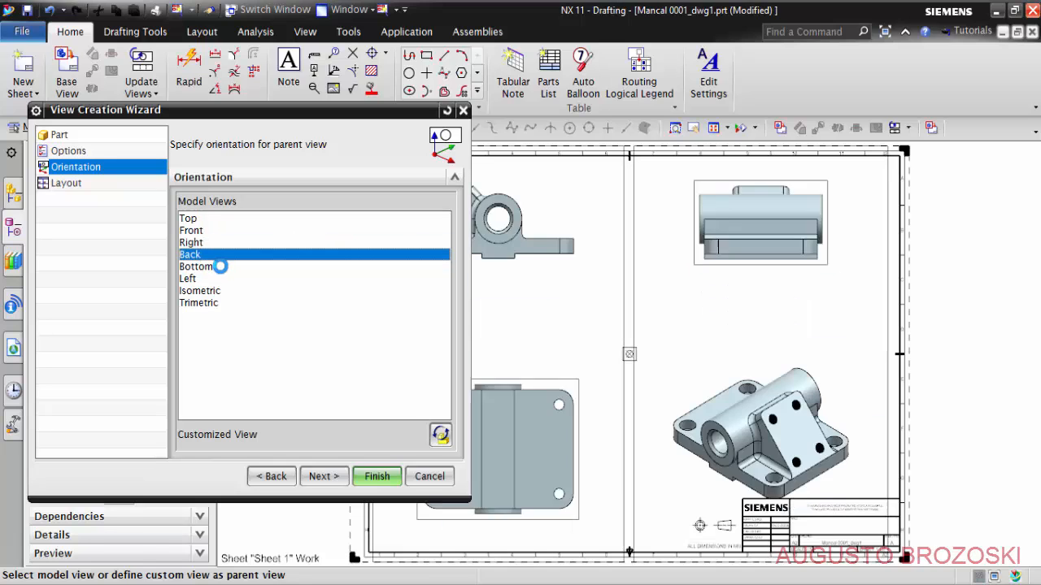
pyautogui.click(203, 268)
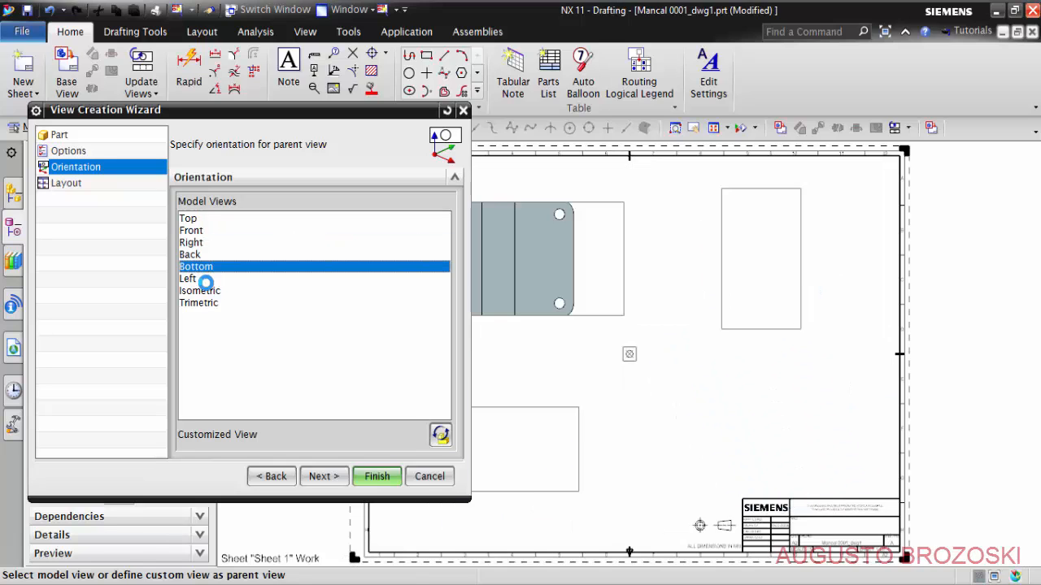
pyautogui.click(194, 232)
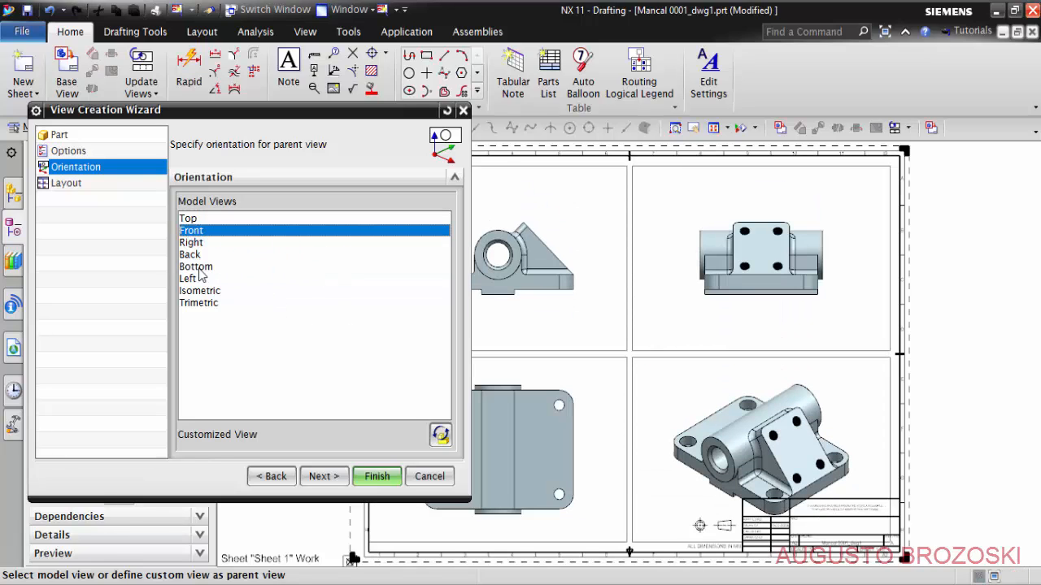
# - Add the Top view to the views projected in the layout
pyautogui.click(70, 183)
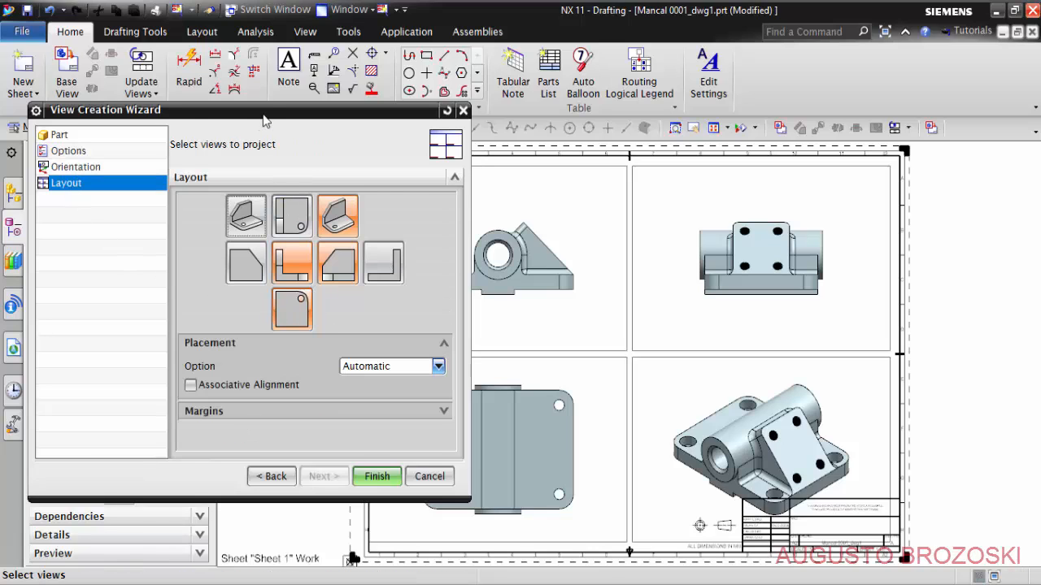
pyautogui.moveTo(263, 118); pyautogui.dragTo(236, 97)
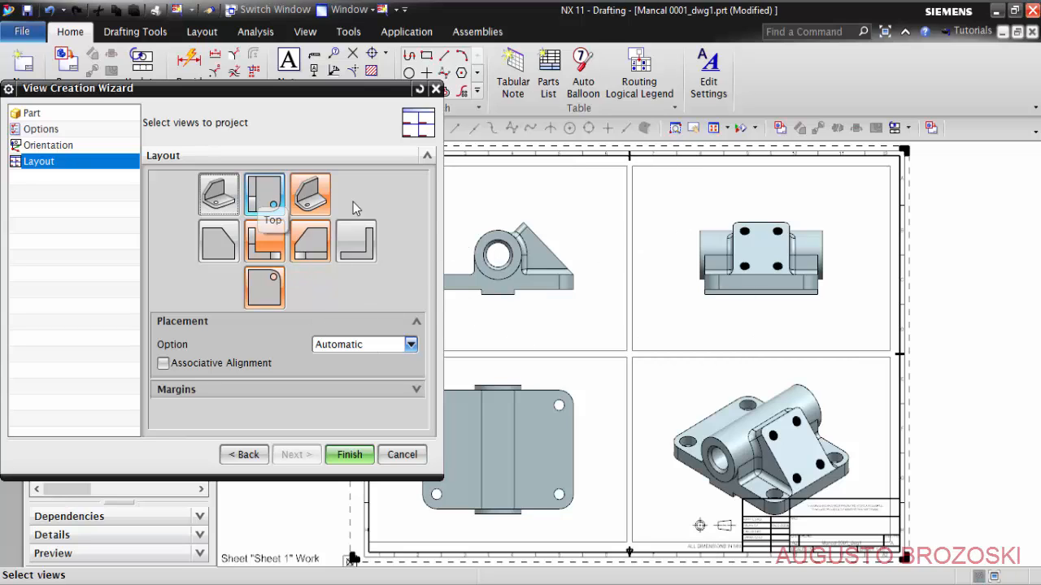
pyautogui.click(269, 203)
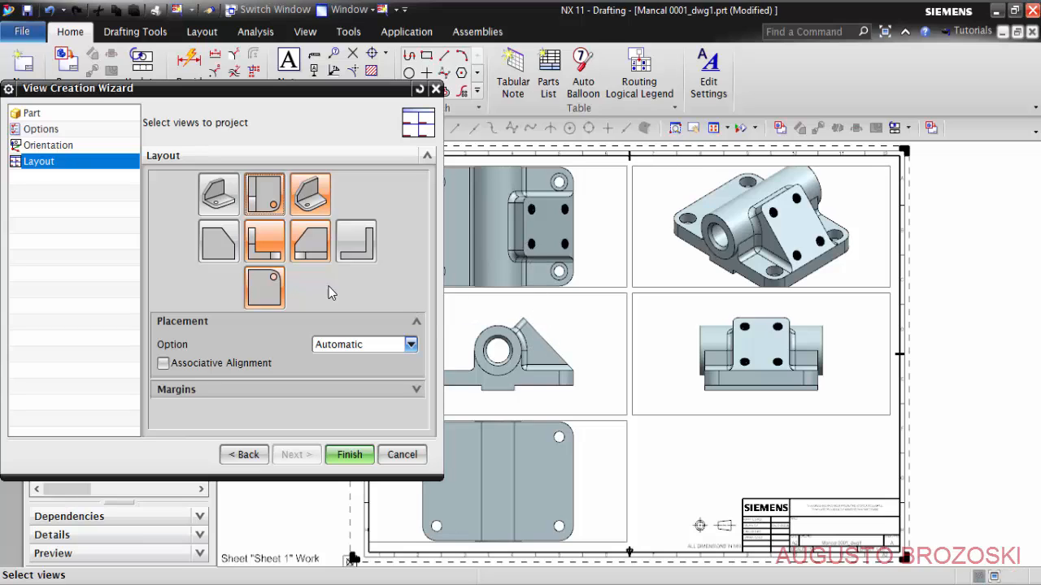
# - Remove the Top view from the layout, and try the Left and Back views before removing them again
pyautogui.click(271, 200)
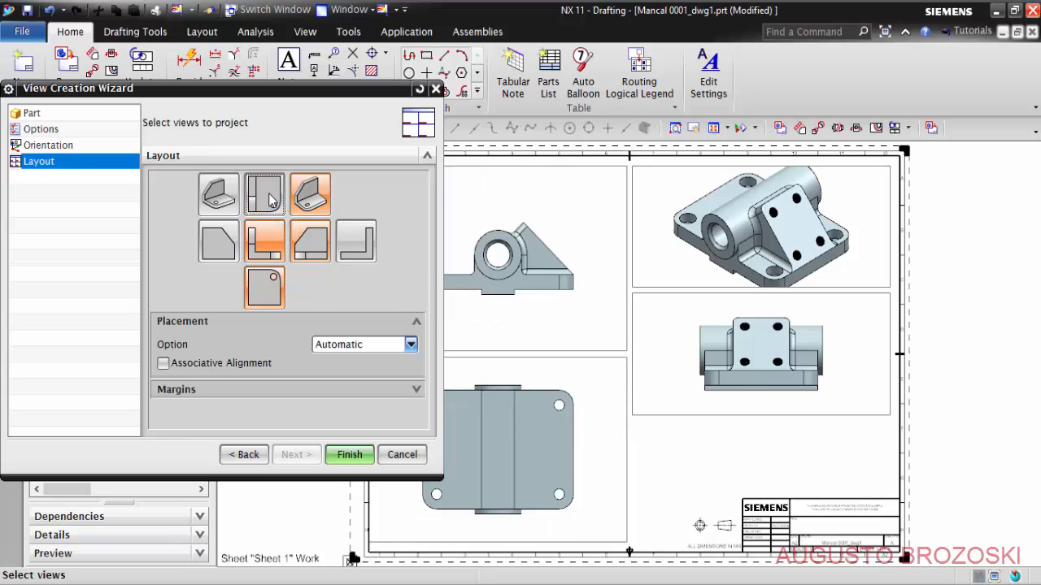
pyautogui.click(229, 248)
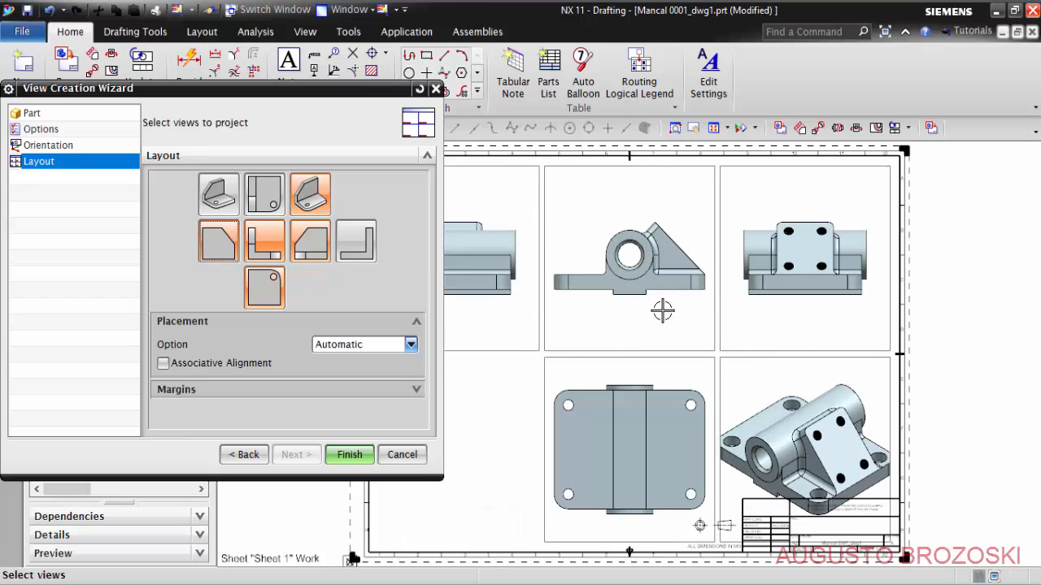
pyautogui.click(355, 249)
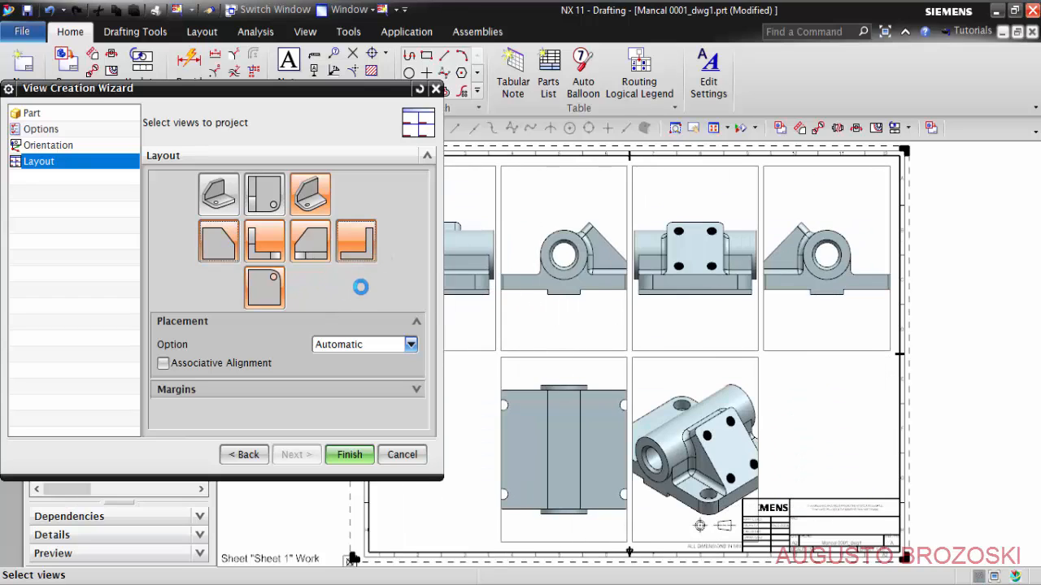
pyautogui.click(233, 254)
pyautogui.click(353, 254)
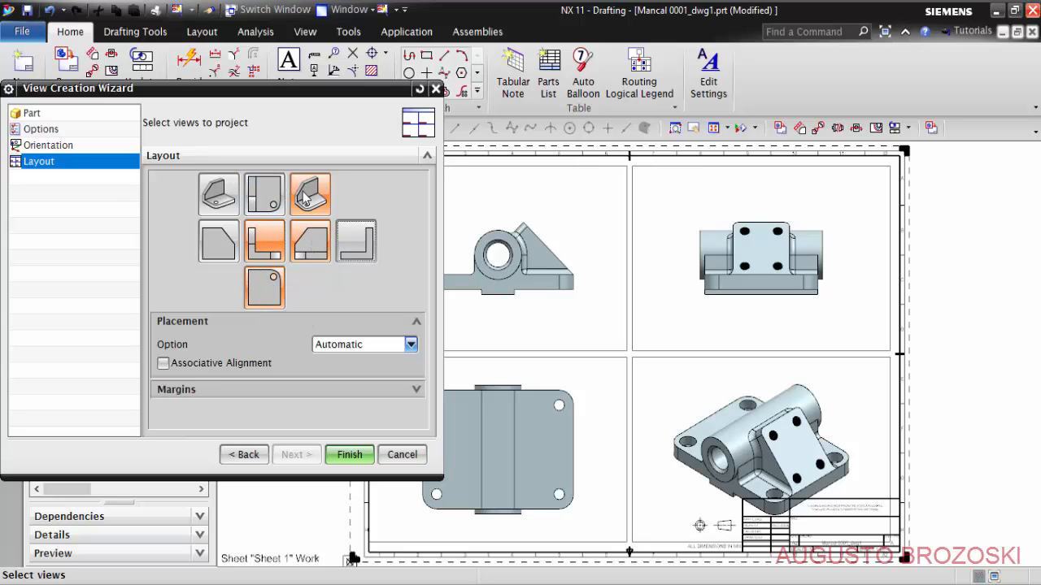
# - Replace the Isometric view with the Trimetric view among the projected views of the layout
pyautogui.click(220, 199)
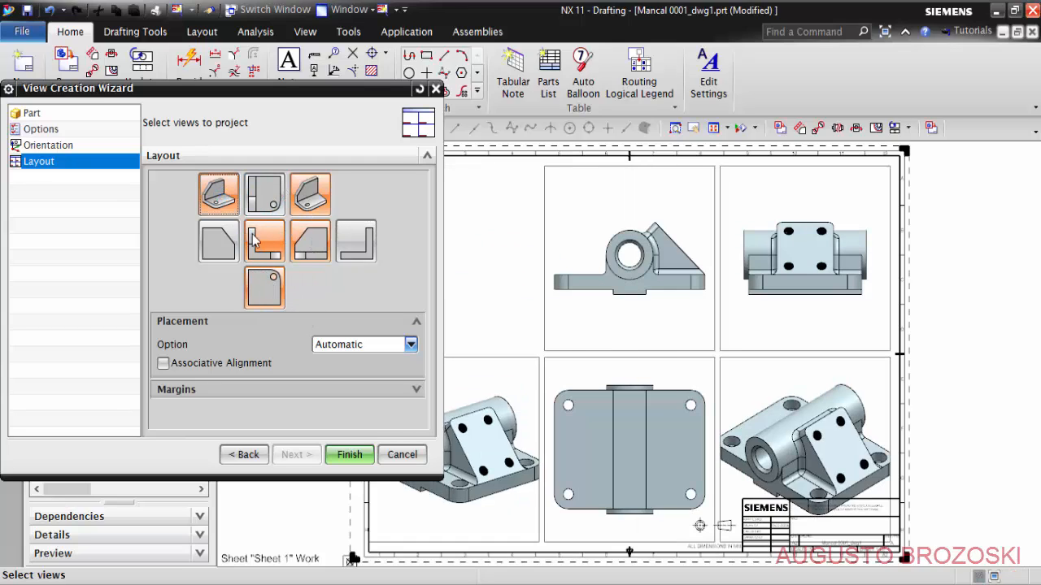
pyautogui.click(226, 198)
pyautogui.click(319, 201)
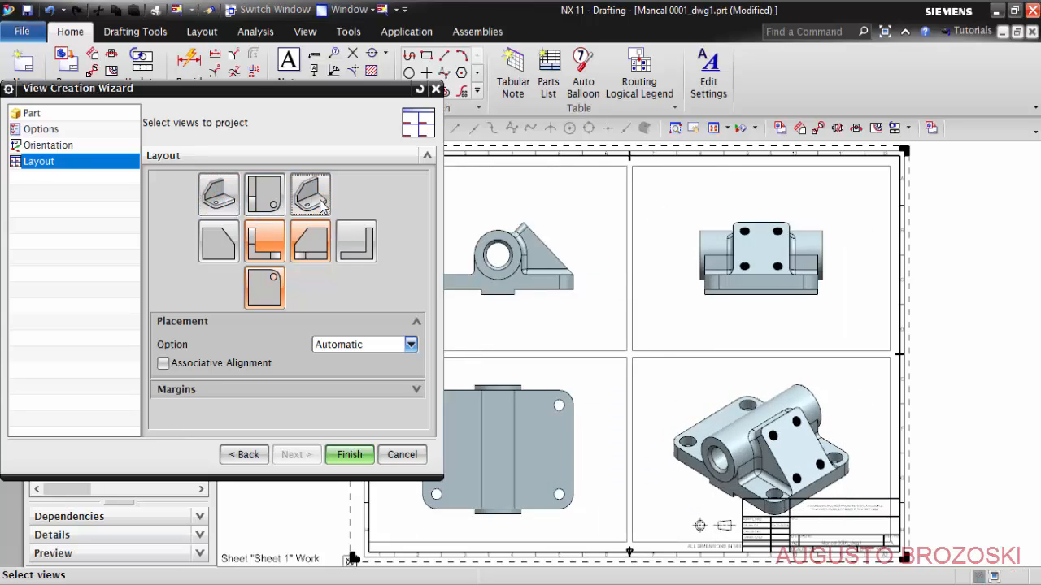
pyautogui.click(218, 196)
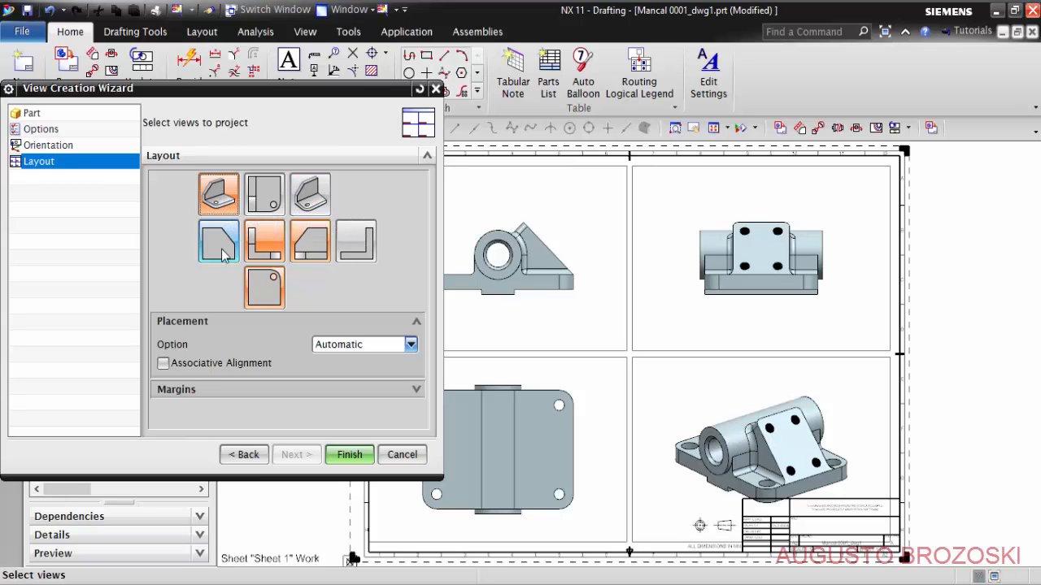
pyautogui.click(310, 199)
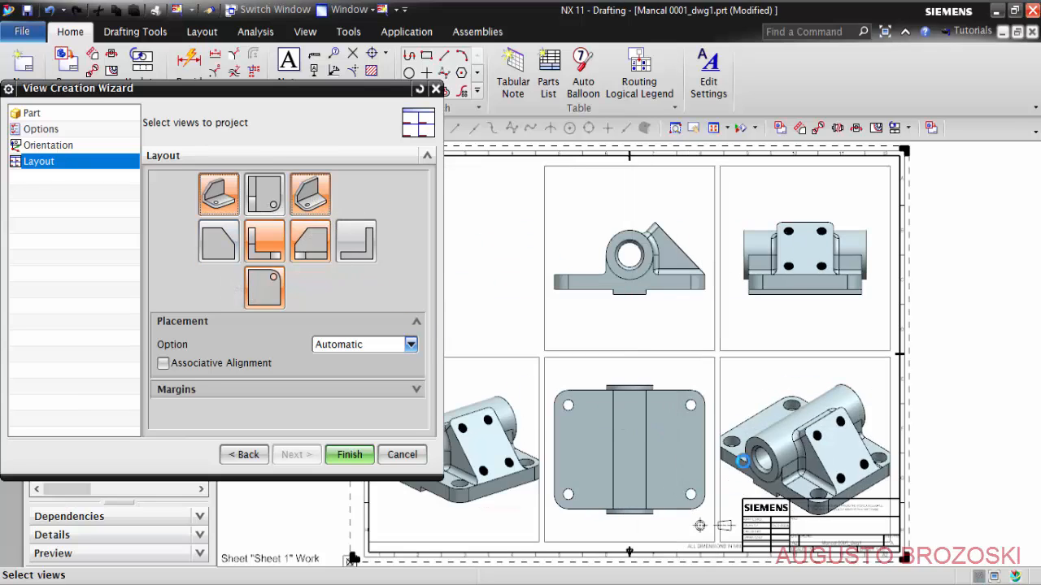
pyautogui.click(312, 210)
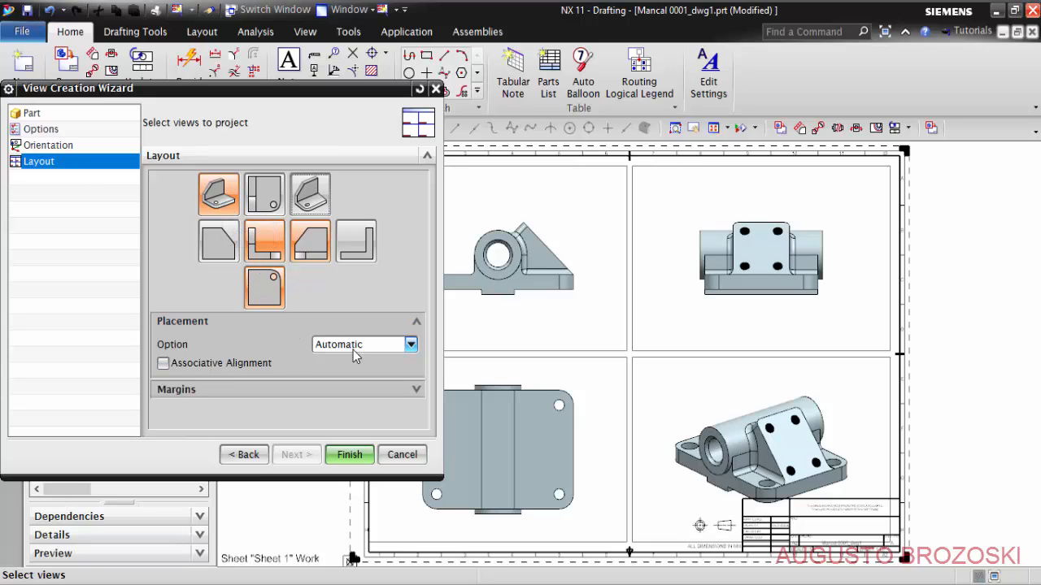
# - Enable Associative Alignment for the automatic placement and finish creating the views
pyautogui.click(164, 364)
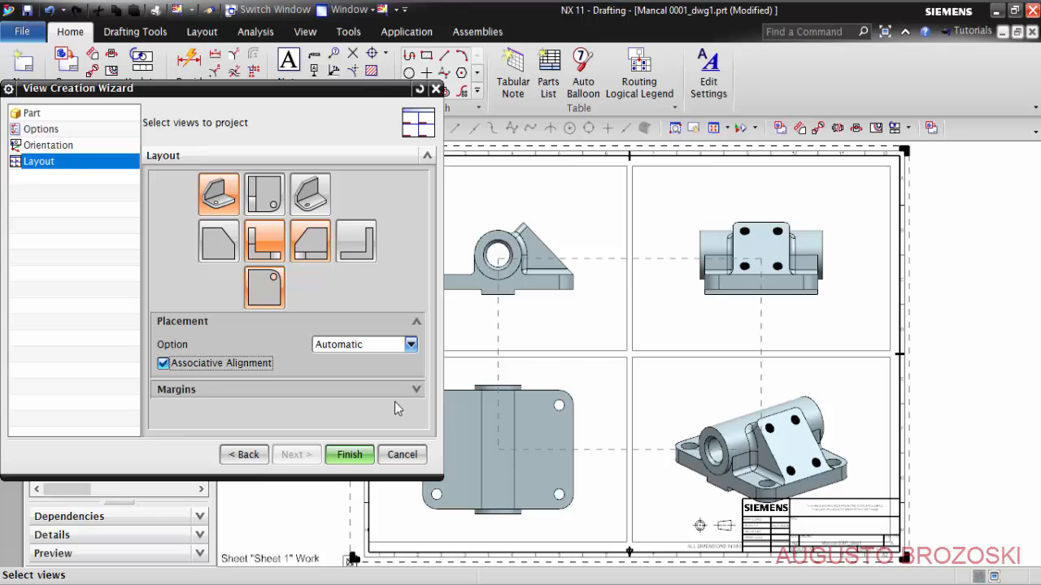
pyautogui.click(349, 456)
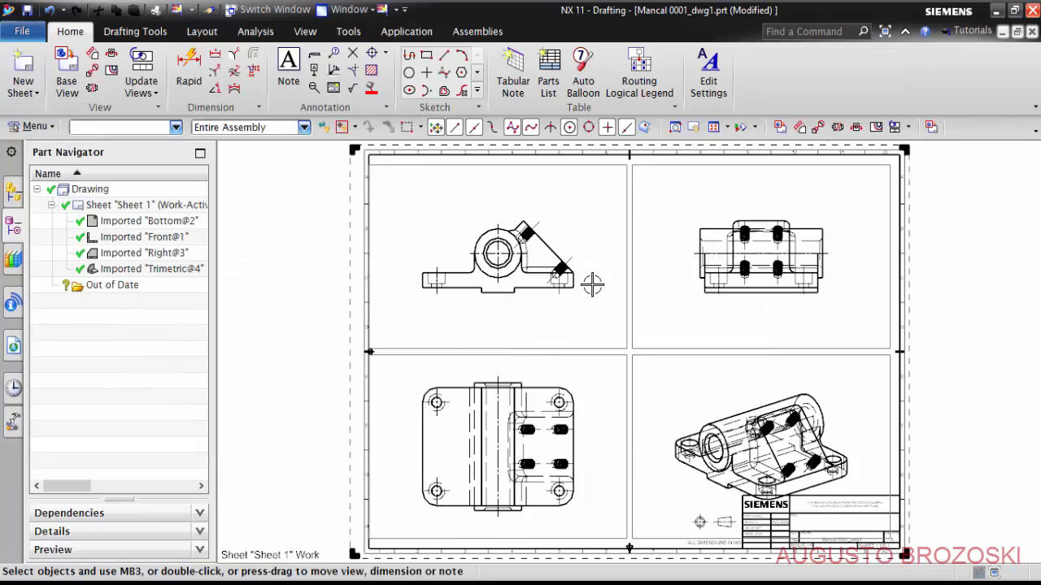
# - Examine the threaded holes and their hidden lines closely in the front view
pyautogui.scroll(10, 528, 244)
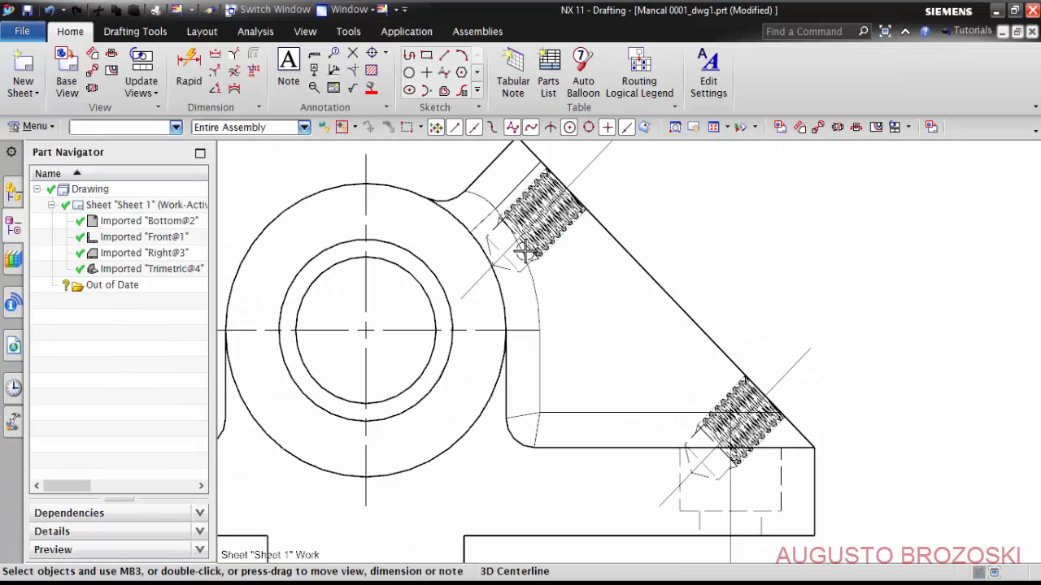
pyautogui.scroll(-2, 543, 298)
pyautogui.scroll(5, 553, 276)
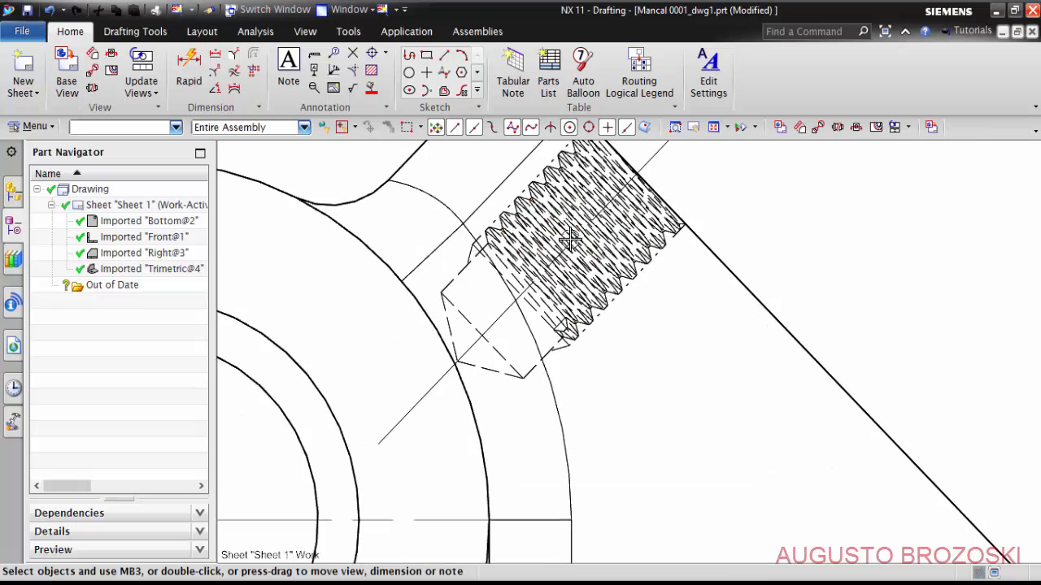
pyautogui.scroll(-8, 575, 288)
pyautogui.scroll(-2, 574, 288)
pyautogui.scroll(2, 488, 350)
pyautogui.scroll(-5, 441, 357)
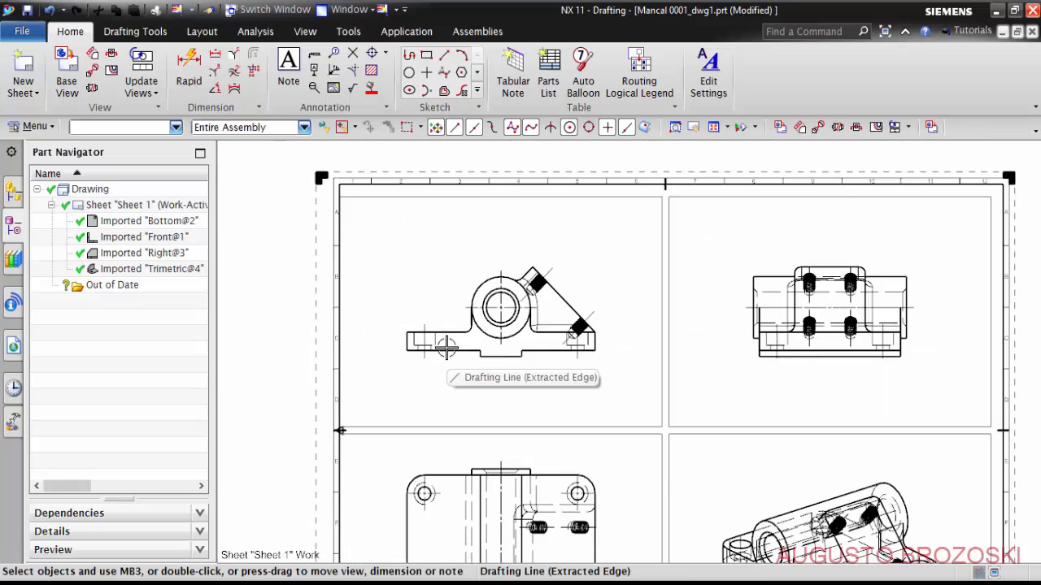
pyautogui.scroll(2, 658, 337)
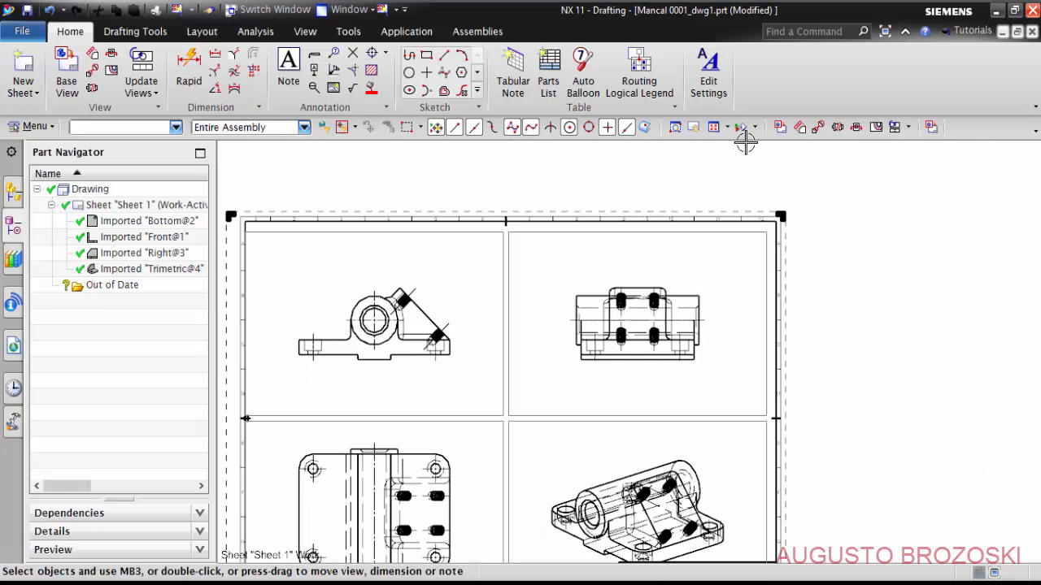
# - Move the trimetric view and the views aligned with it slightly up and to the left on the sheet
pyautogui.click(713, 128)
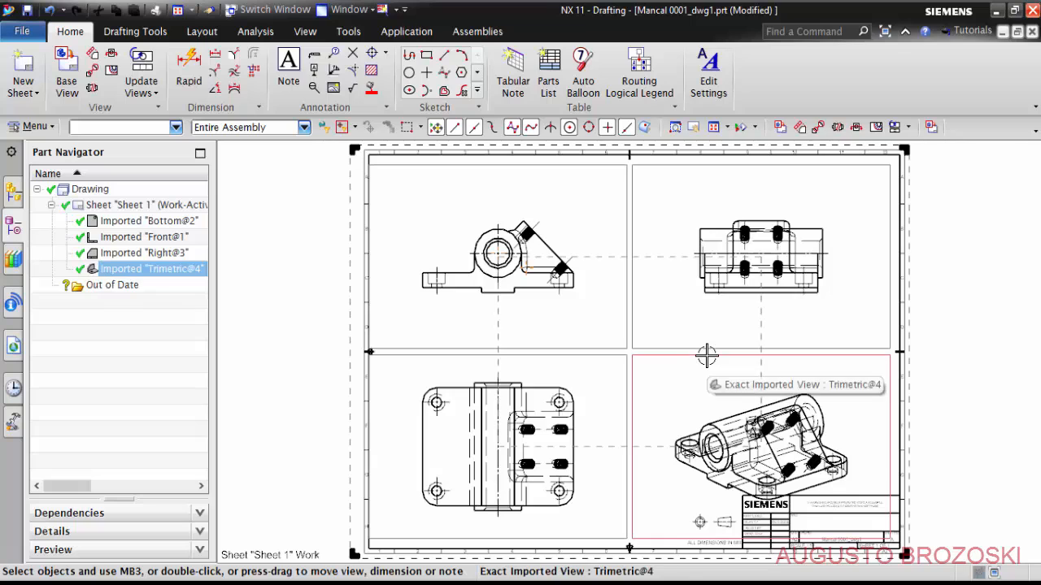
pyautogui.moveTo(707, 356)
pyautogui.mouseDown()
pyautogui.moveTo(700, 294)
pyautogui.moveTo(697, 330)
pyautogui.moveTo(696, 320)
pyautogui.moveTo(613, 333)
pyautogui.moveTo(716, 329)
pyautogui.moveTo(662, 330)
pyautogui.moveTo(707, 333)
pyautogui.moveTo(704, 340)
pyautogui.mouseUp()
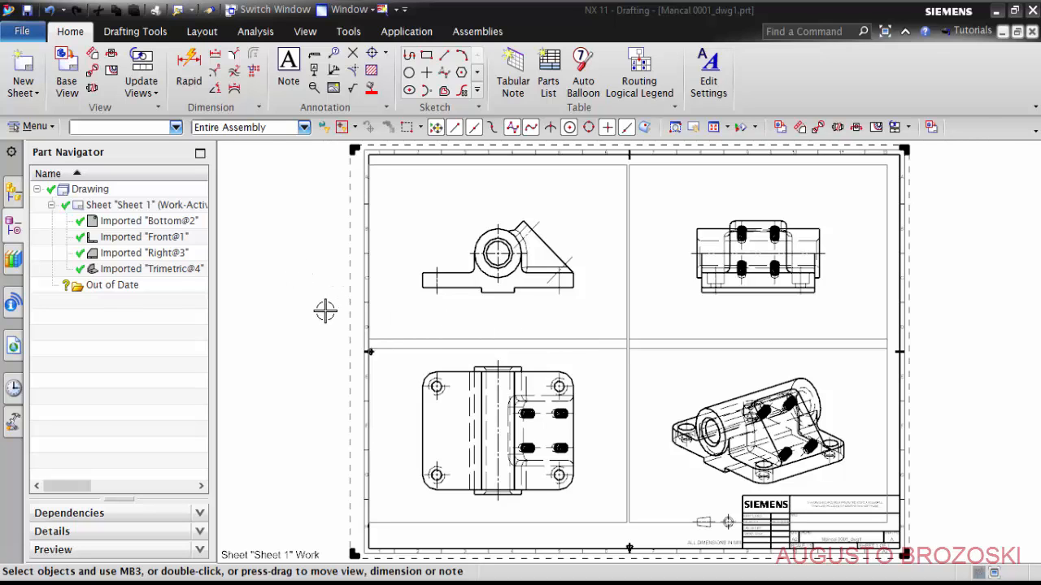
# - Create a new stand-alone drawing from the A2 - Size template in millimetres, named dwg1.prt, in the Mancal Video 0001 folder
pyautogui.click(20, 31)
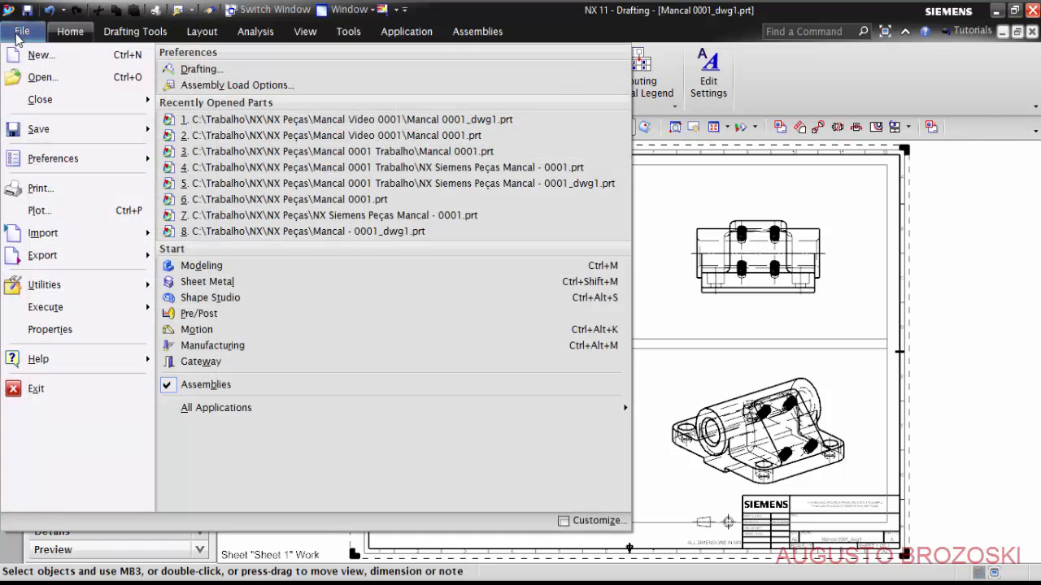
pyautogui.click(40, 72)
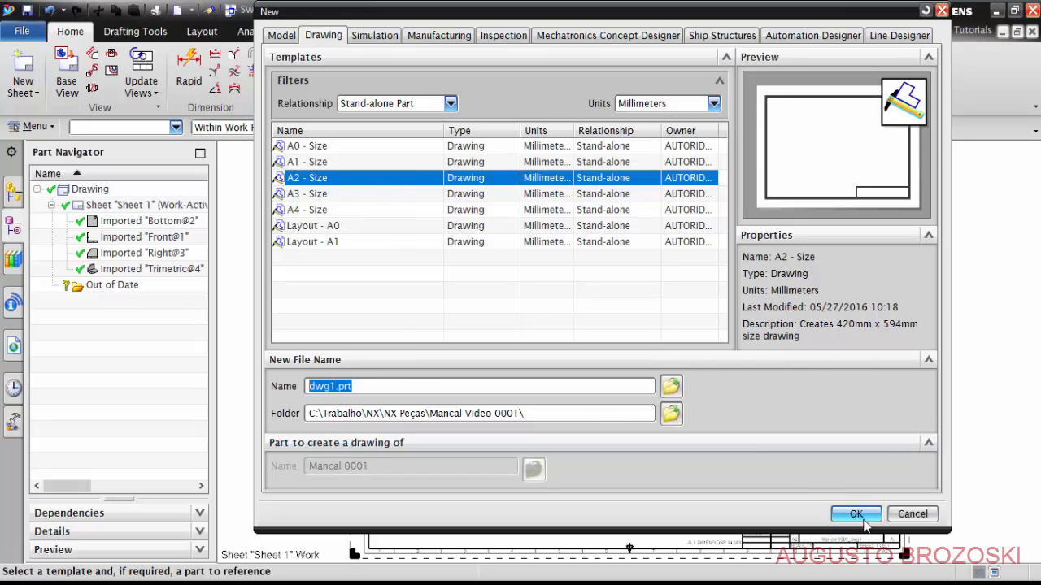
pyautogui.click(857, 514)
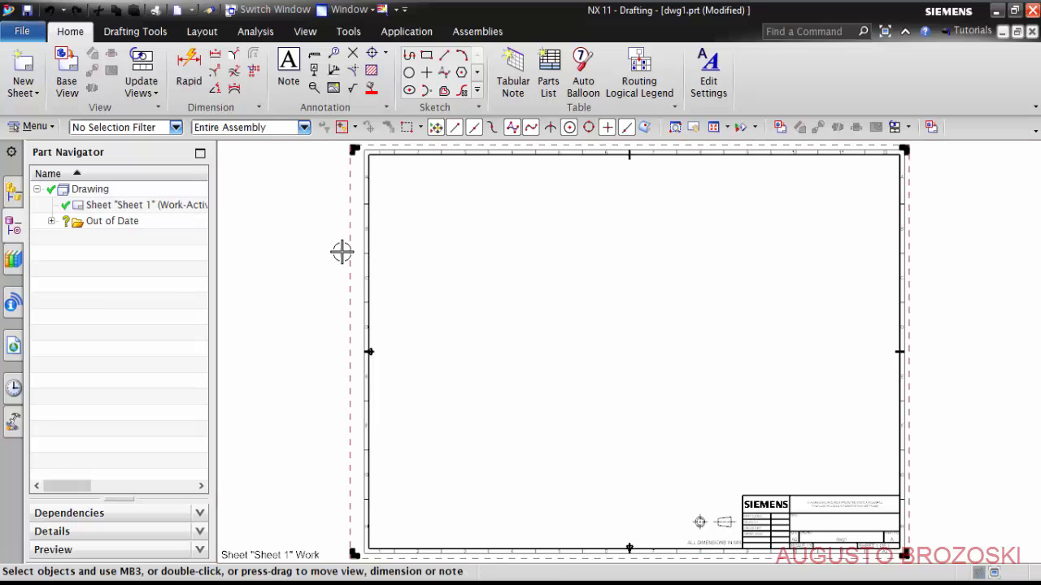
# - Change the projection setting of Sheet 1 to 1st Angle Projection
pyautogui.rightClick(146, 210)
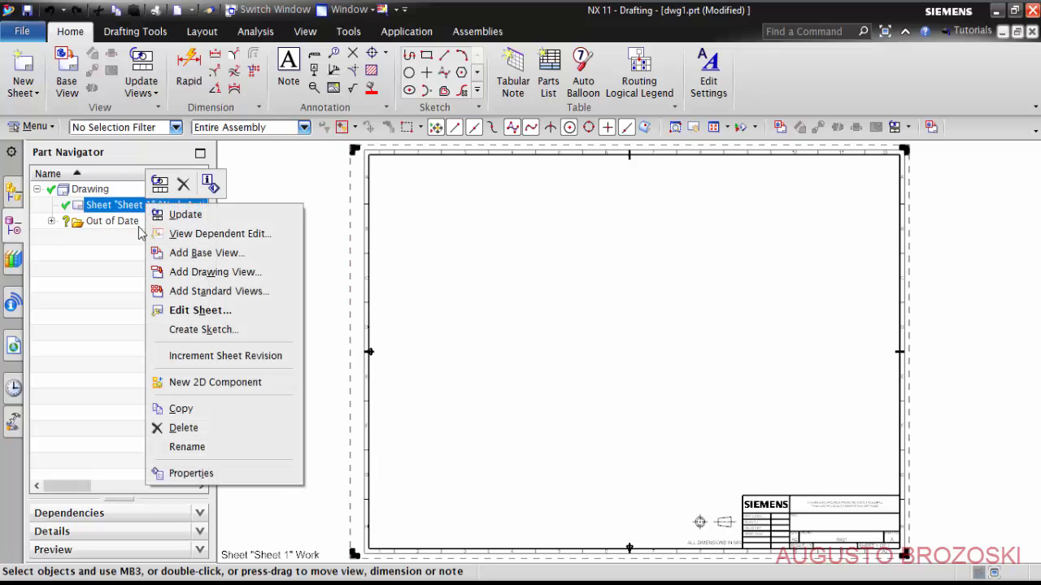
pyautogui.click(201, 312)
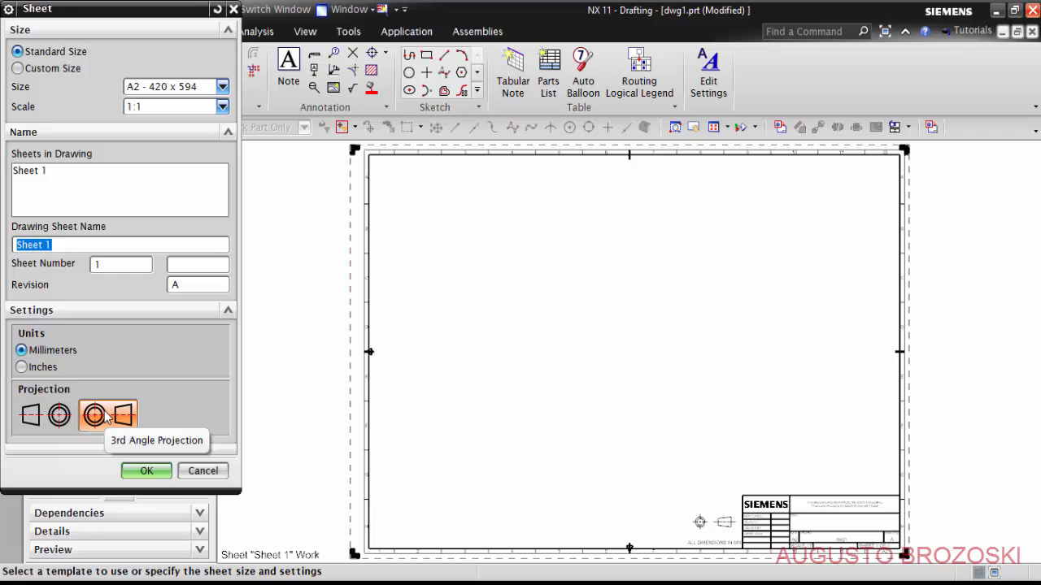
pyautogui.click(47, 416)
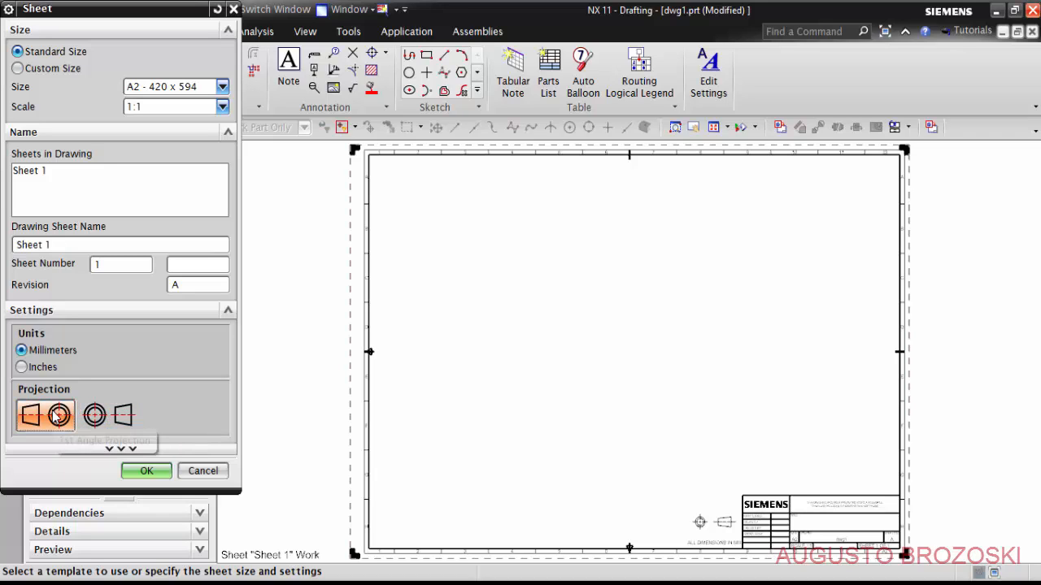
pyautogui.click(146, 472)
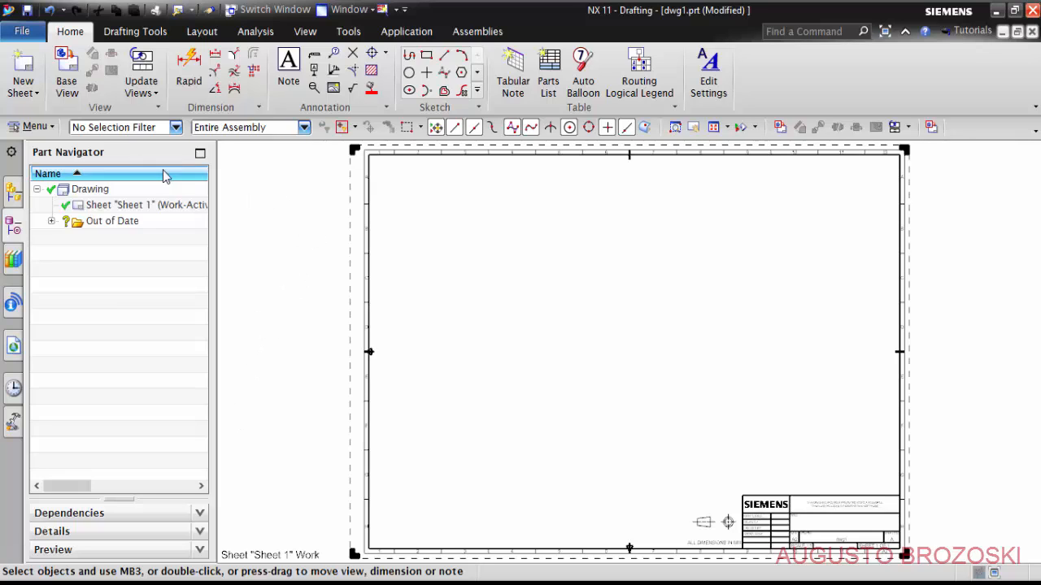
# - Start a base view and load the Mancal 0001 part file as its source part
pyautogui.click(70, 77)
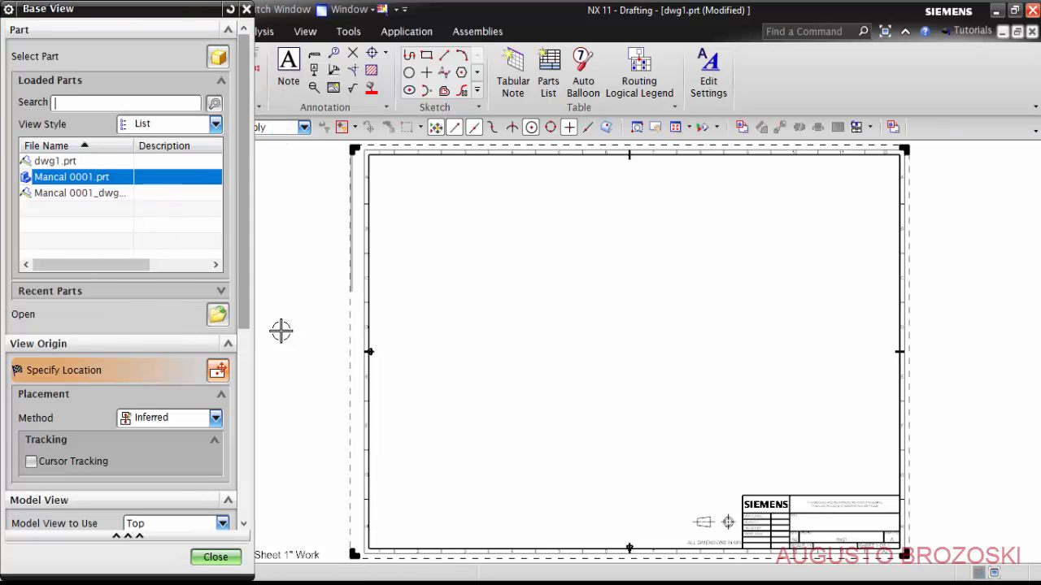
pyautogui.moveTo(62, 180)
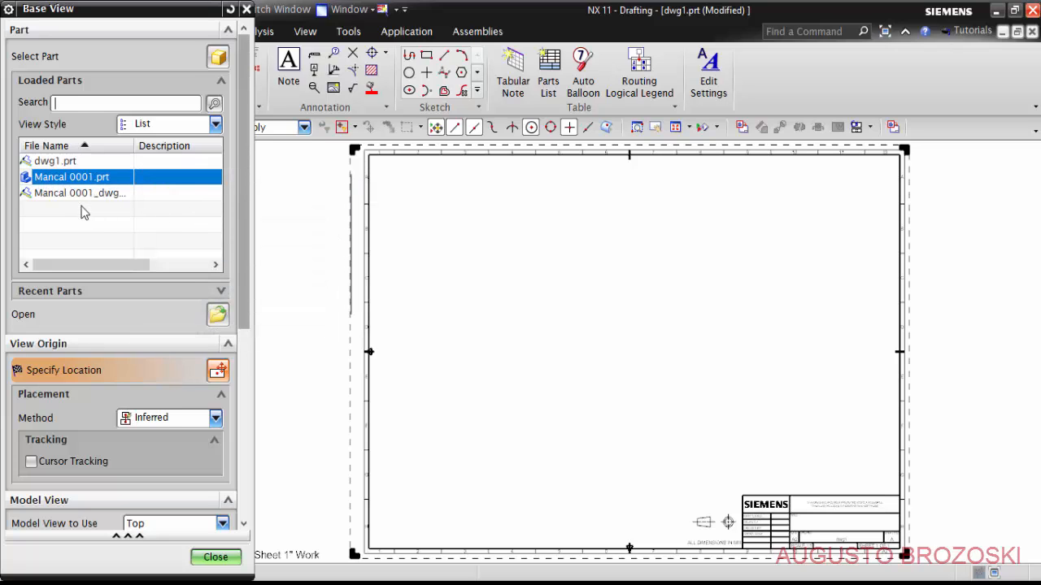
pyautogui.click(219, 316)
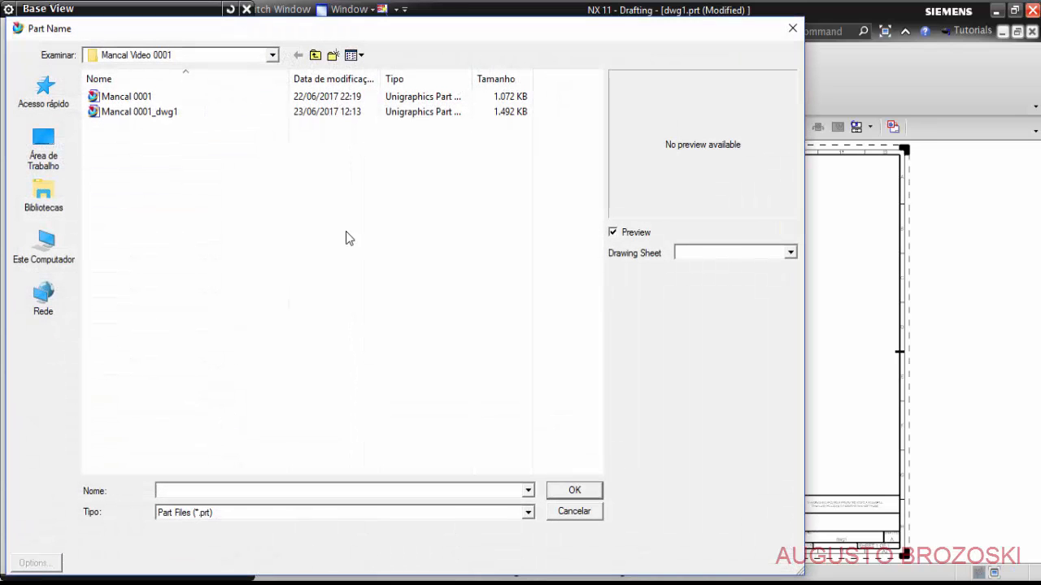
pyautogui.click(135, 97)
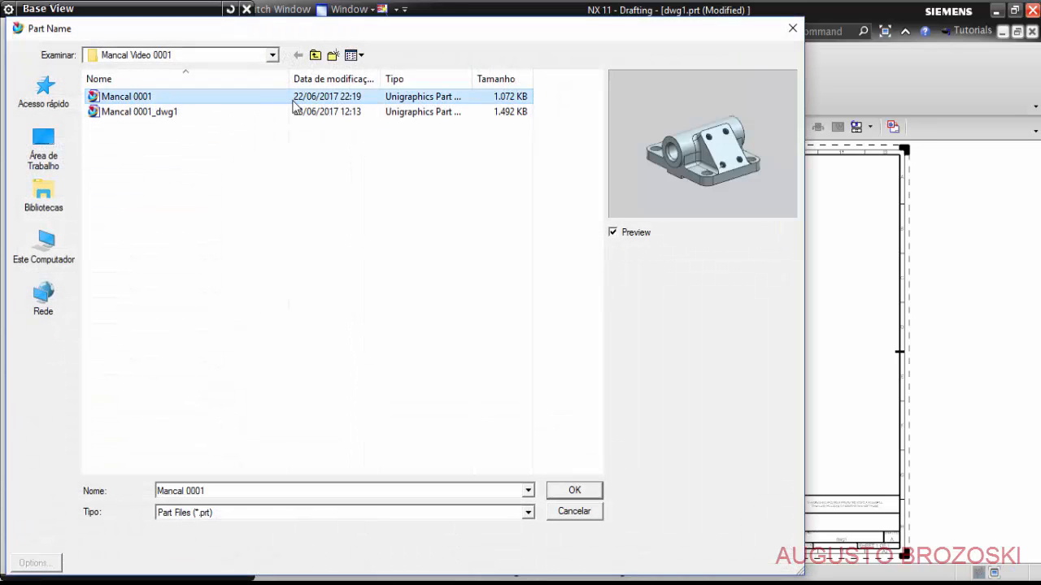
pyautogui.click(574, 491)
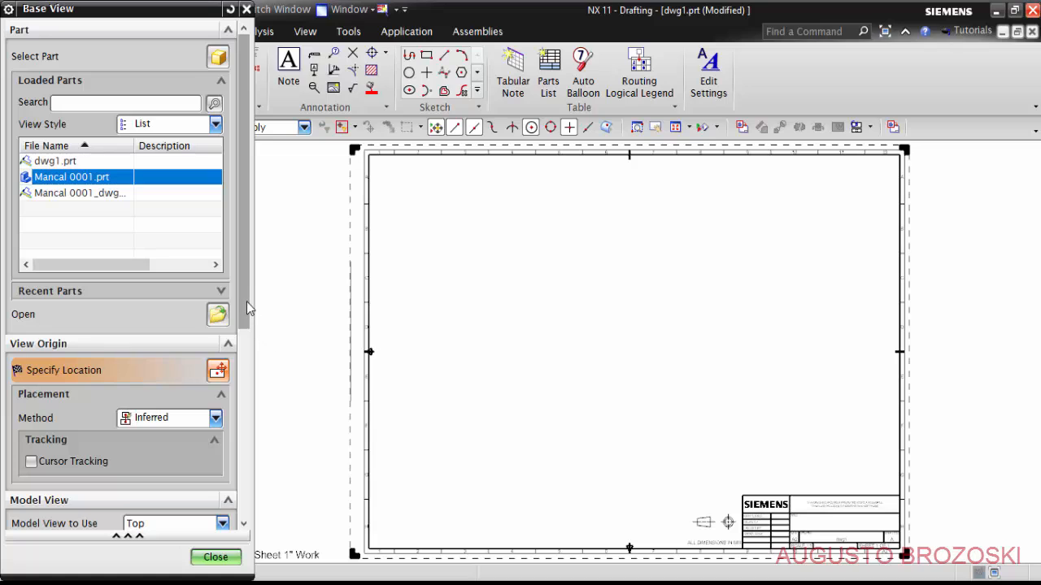
# - Set the base view to use the Front model view
pyautogui.scroll(-5, 247, 312)
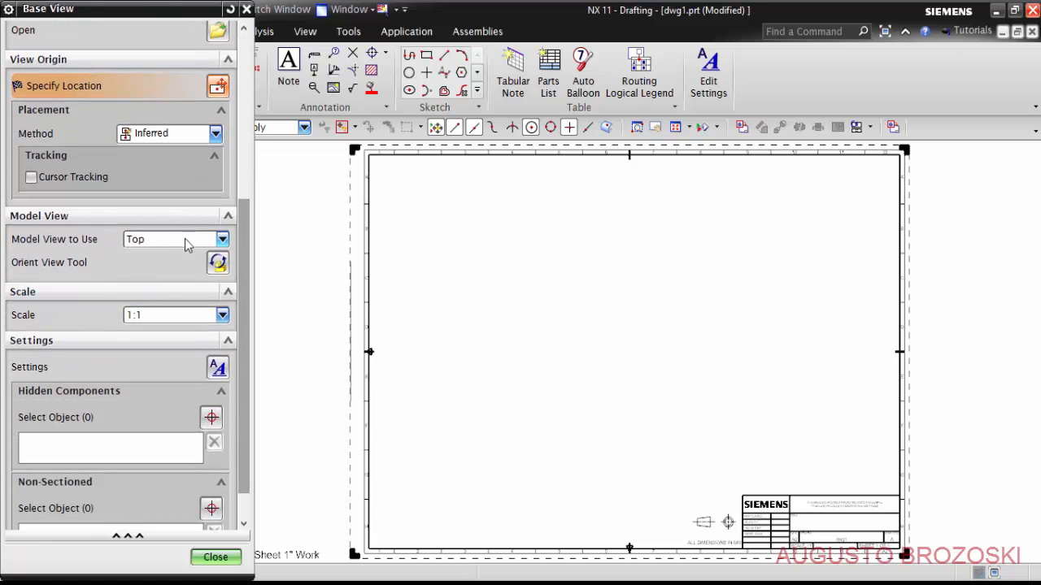
pyautogui.click(222, 239)
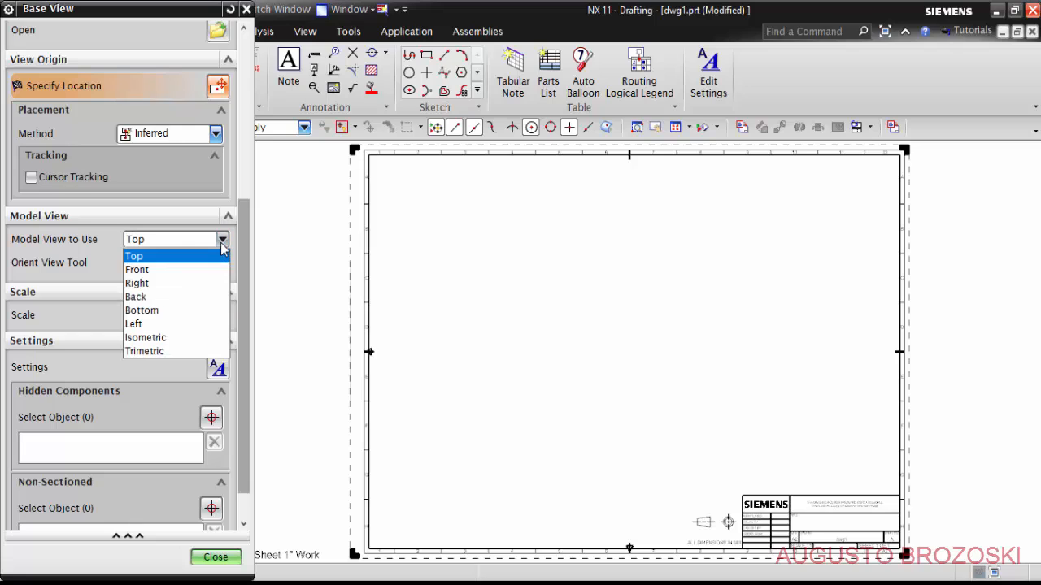
pyautogui.click(171, 269)
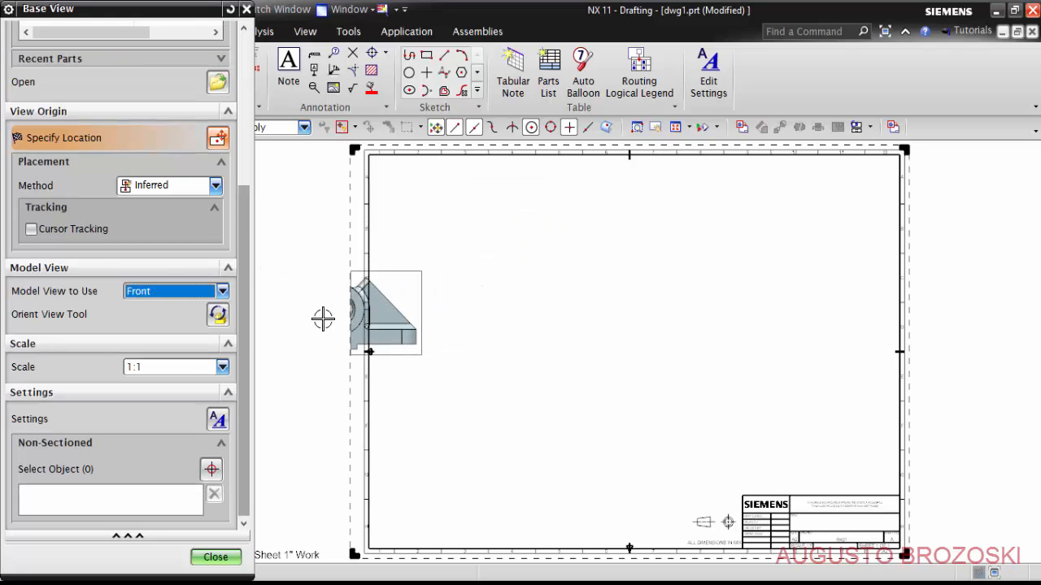
# - Try a 2:1 scale for the base view and restore 1:1
pyautogui.click(222, 366)
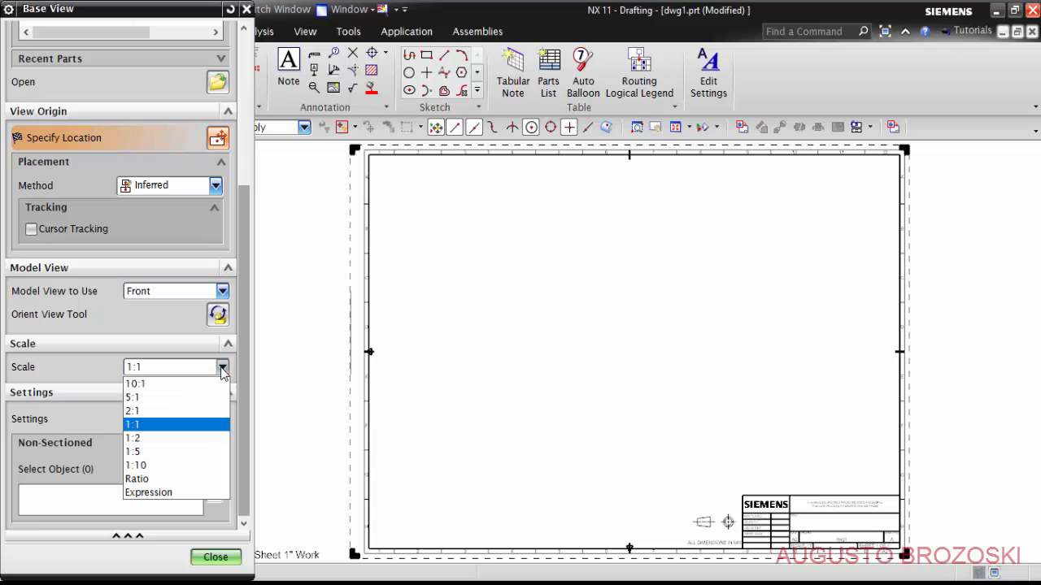
pyautogui.click(151, 412)
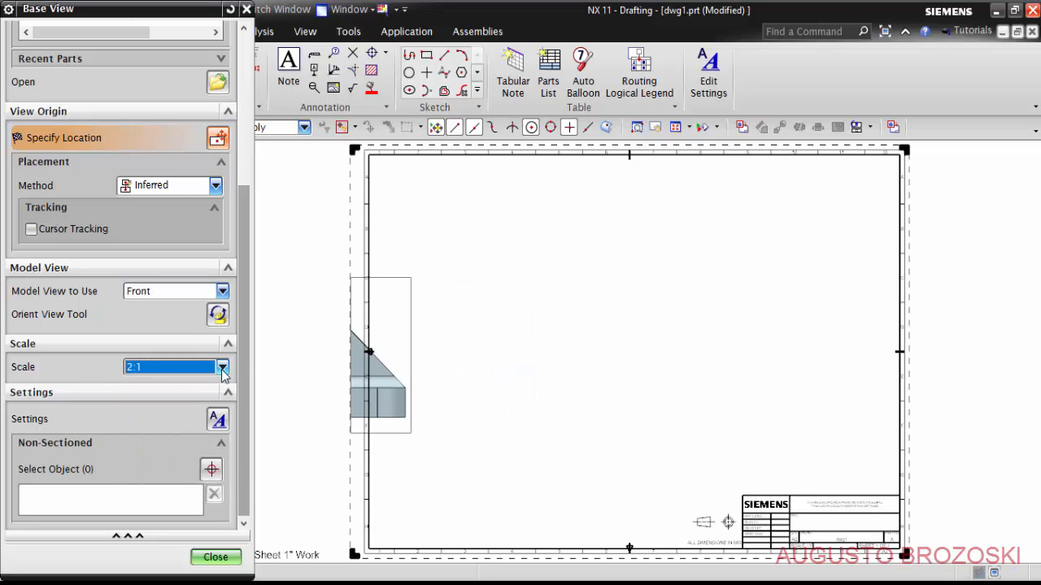
pyautogui.click(222, 367)
pyautogui.click(151, 425)
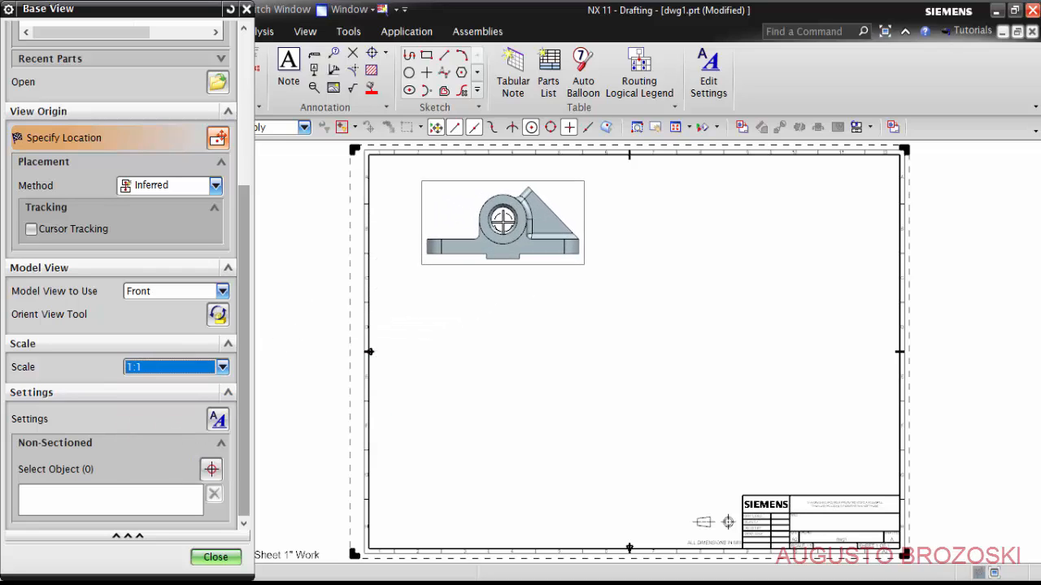
# - Place the front base view in the sheet's upper left area and project a side view beside it and a plan view below it
pyautogui.click(500, 221)
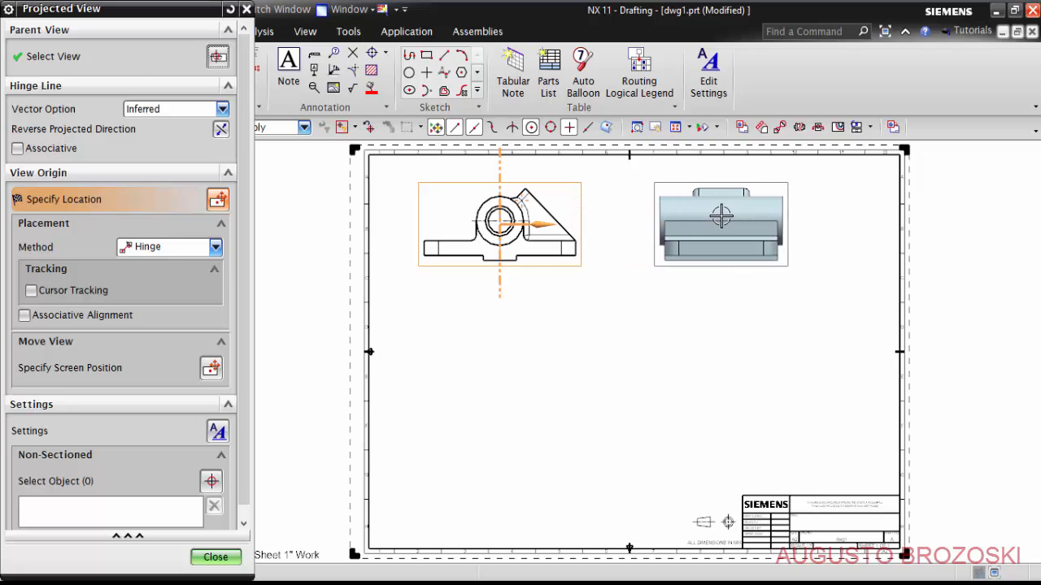
pyautogui.click(721, 216)
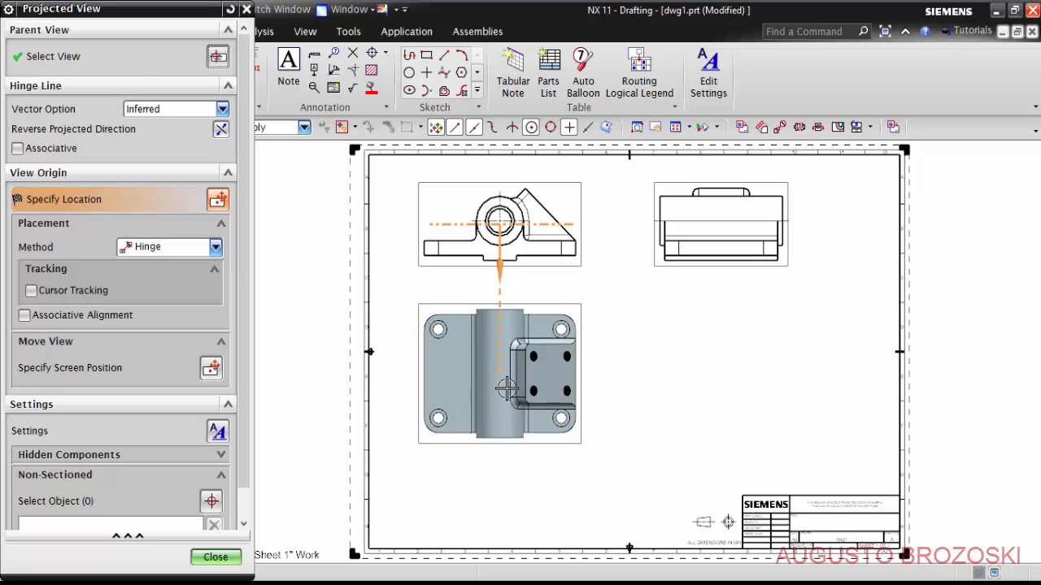
pyautogui.click(508, 386)
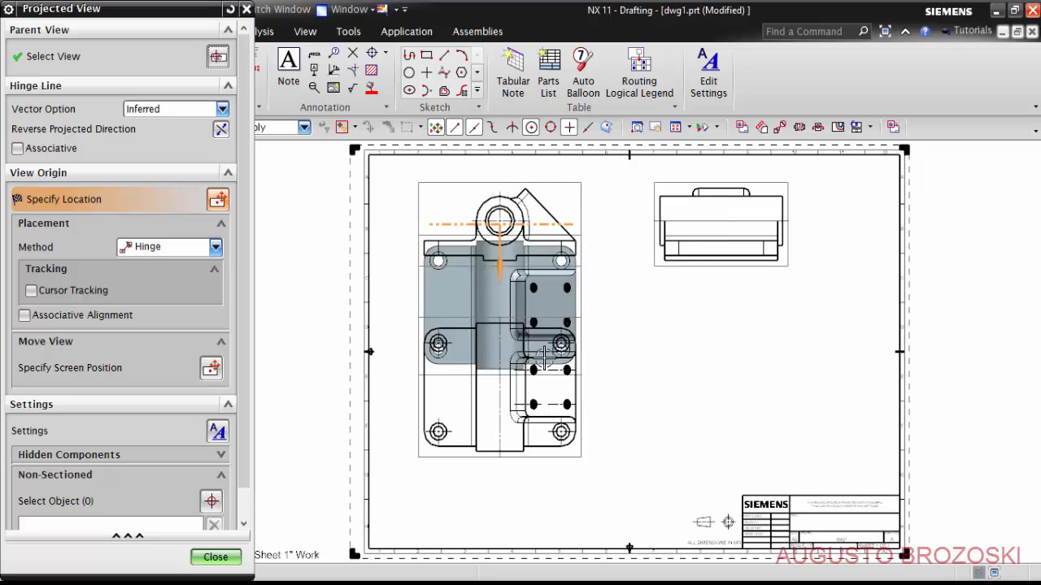
pyautogui.click(215, 557)
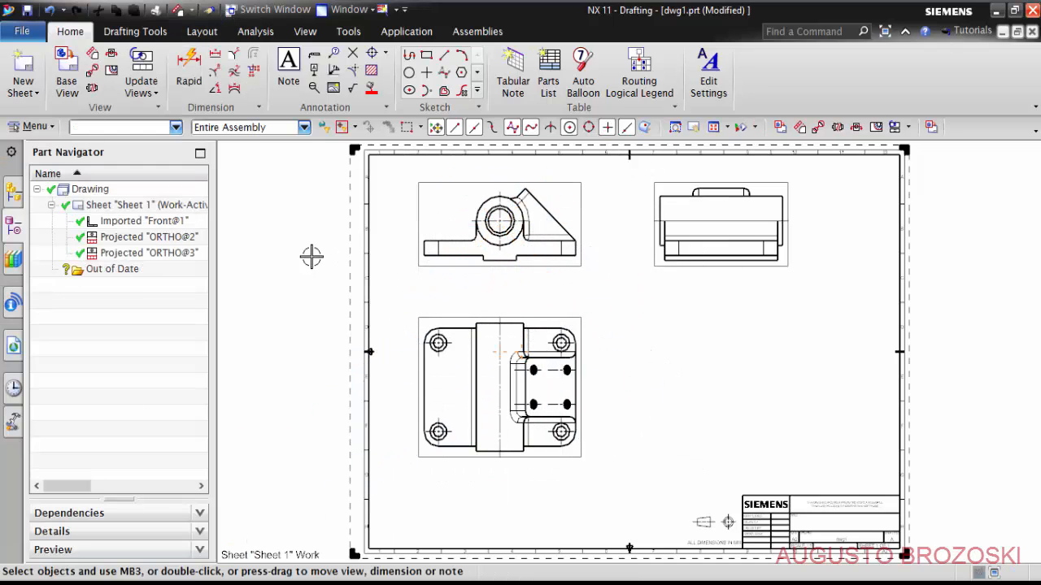
# - Add a Trimetric base view of Mancal 0001.prt at 1:1 scale above the title block in the sheet's lower right area
pyautogui.click(67, 72)
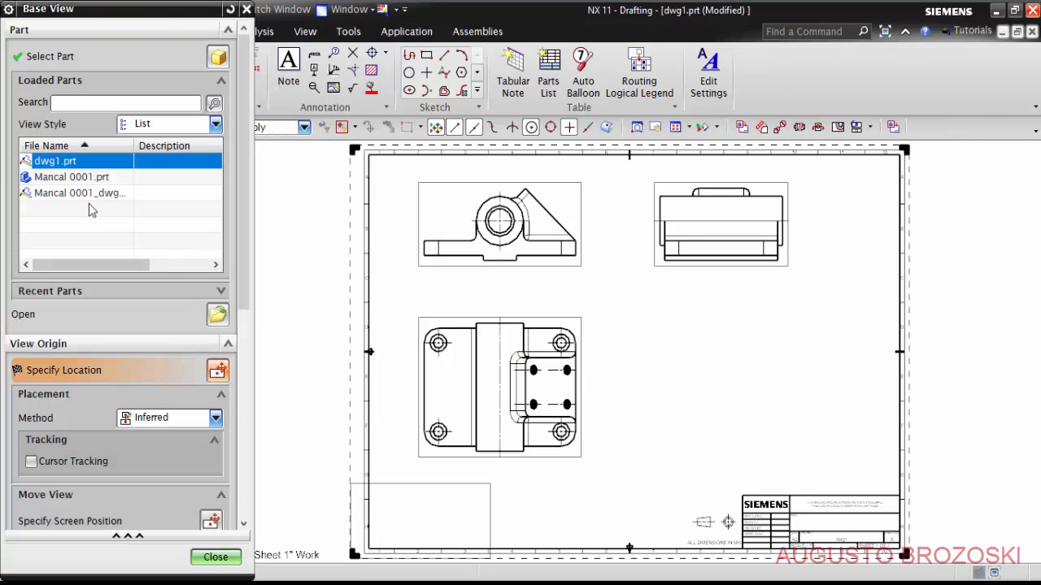
pyautogui.click(68, 178)
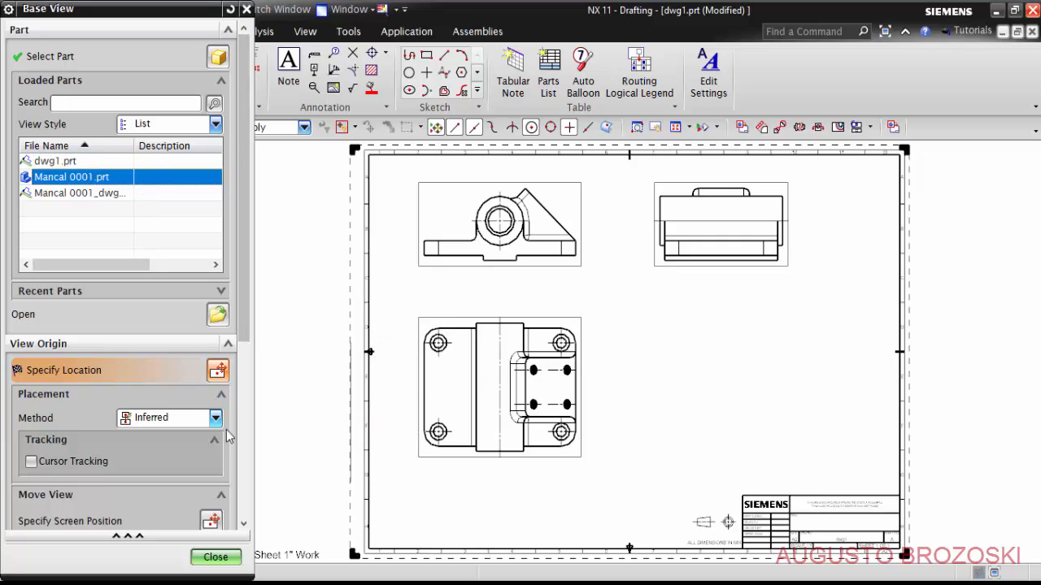
pyautogui.scroll(-5, 91, 364)
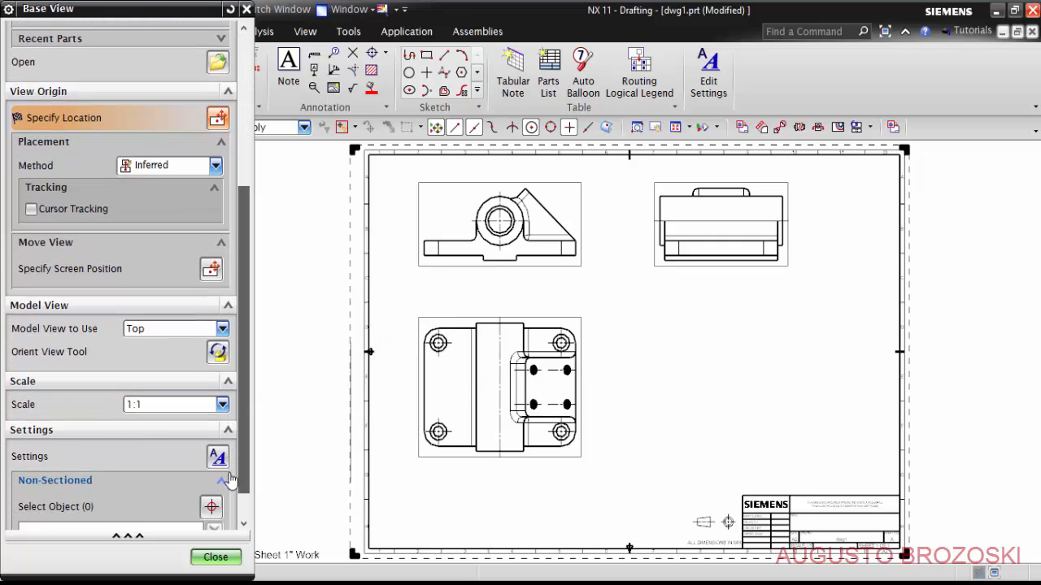
pyautogui.click(222, 329)
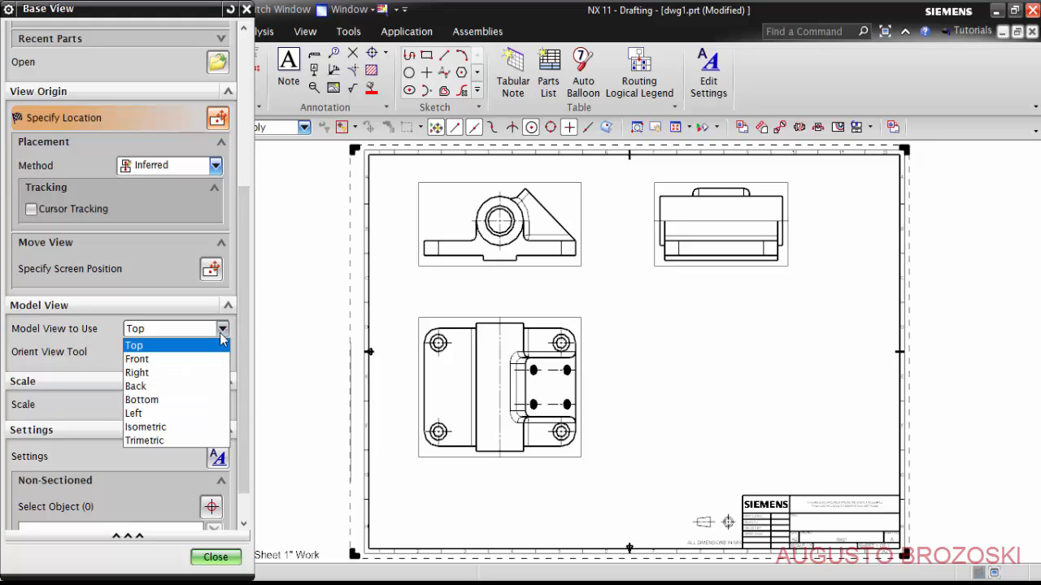
pyautogui.click(177, 441)
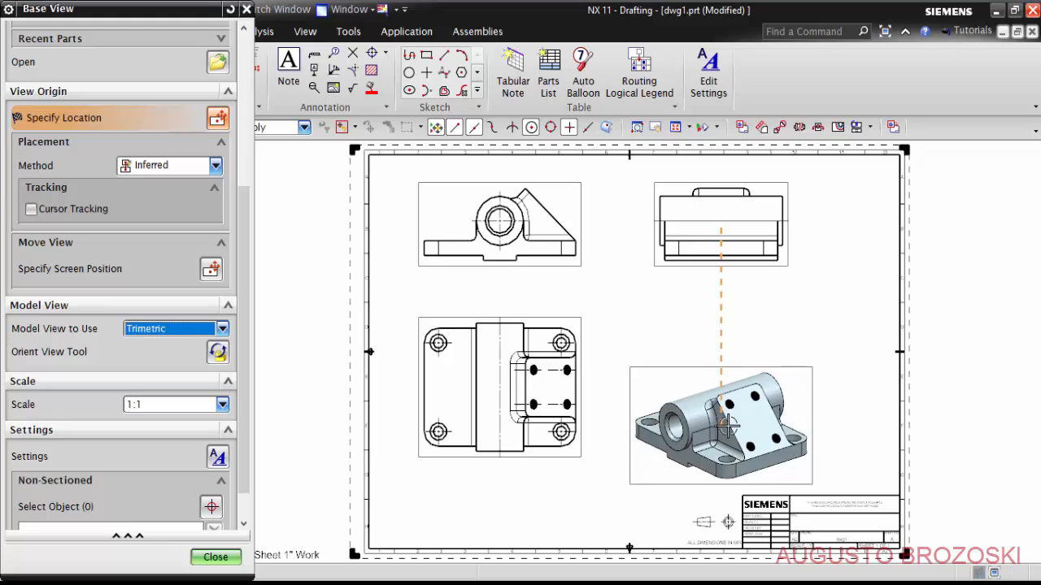
pyautogui.click(763, 415)
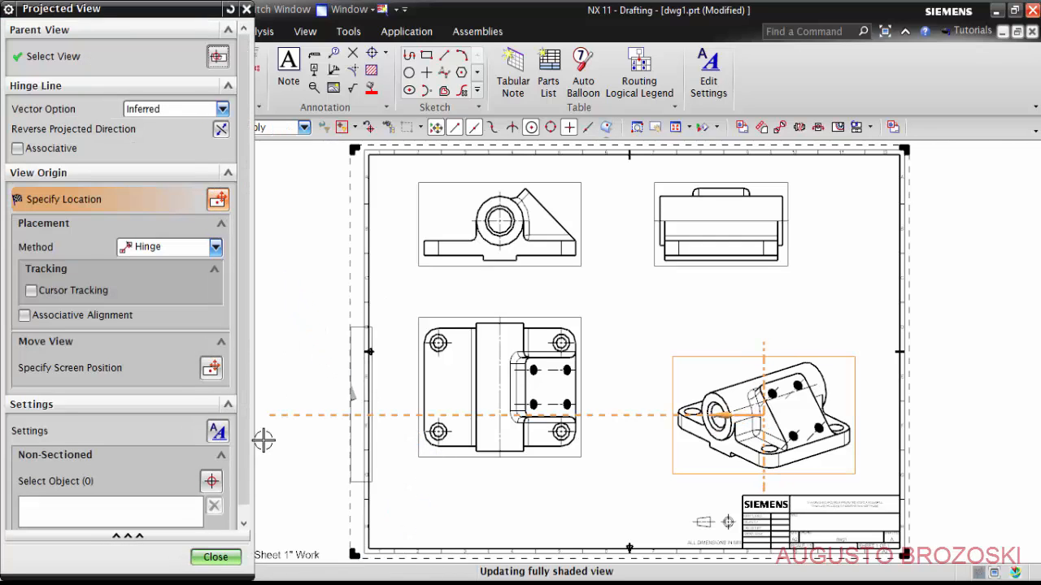
pyautogui.click(224, 557)
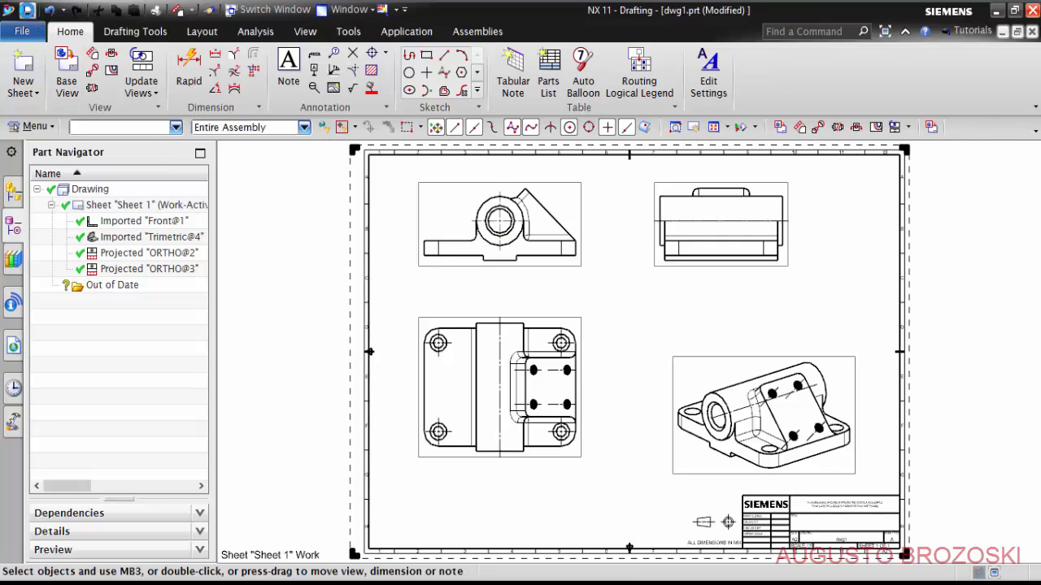
# - Save the drawing as Mancal.prt in the Mancal Video 0001 folder and close only the drawing part
pyautogui.click(28, 10)
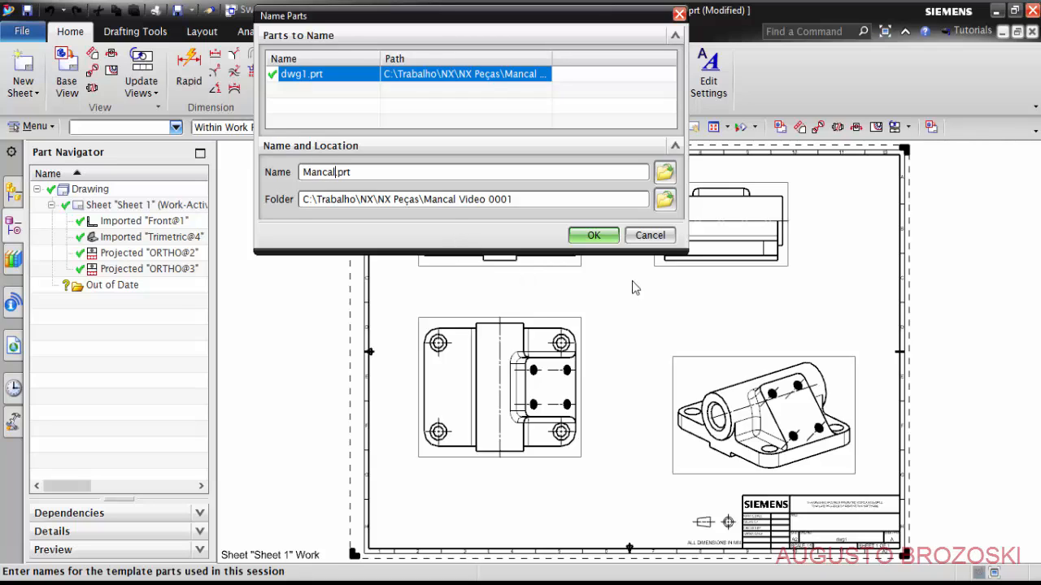
pyautogui.click(603, 236)
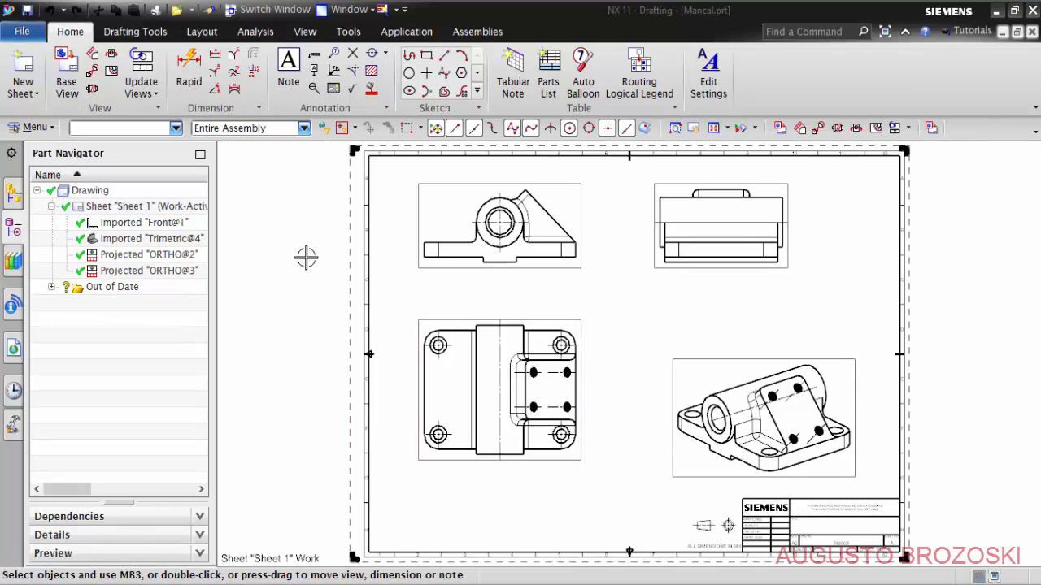
pyautogui.click(269, 10)
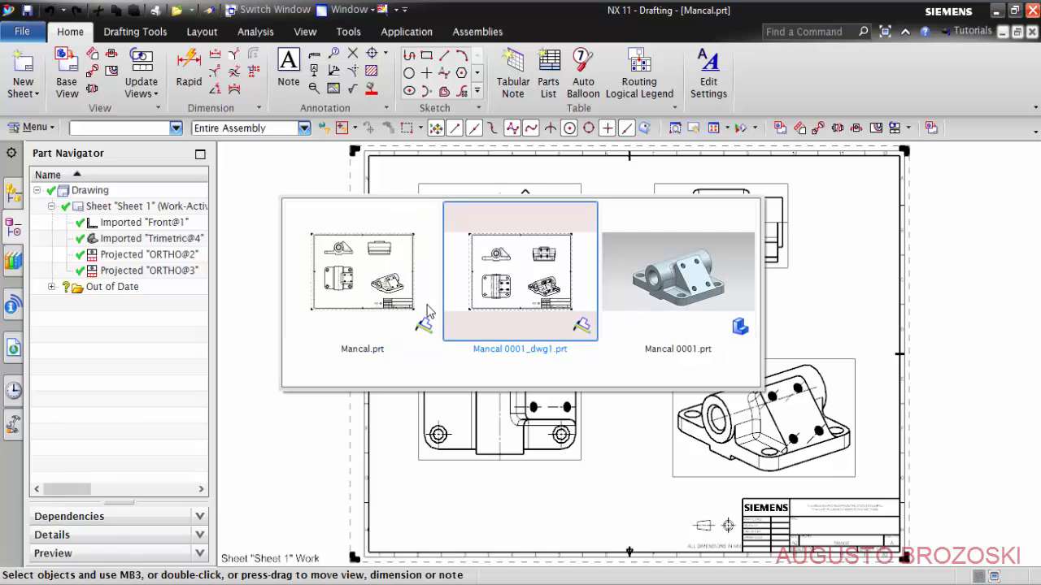
pyautogui.click(934, 277)
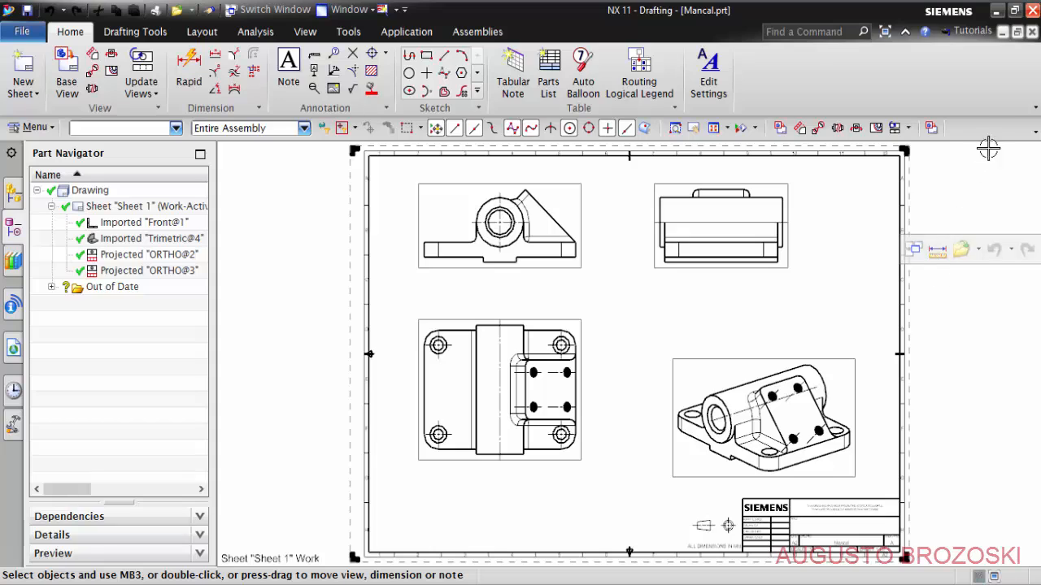
pyautogui.click(1031, 32)
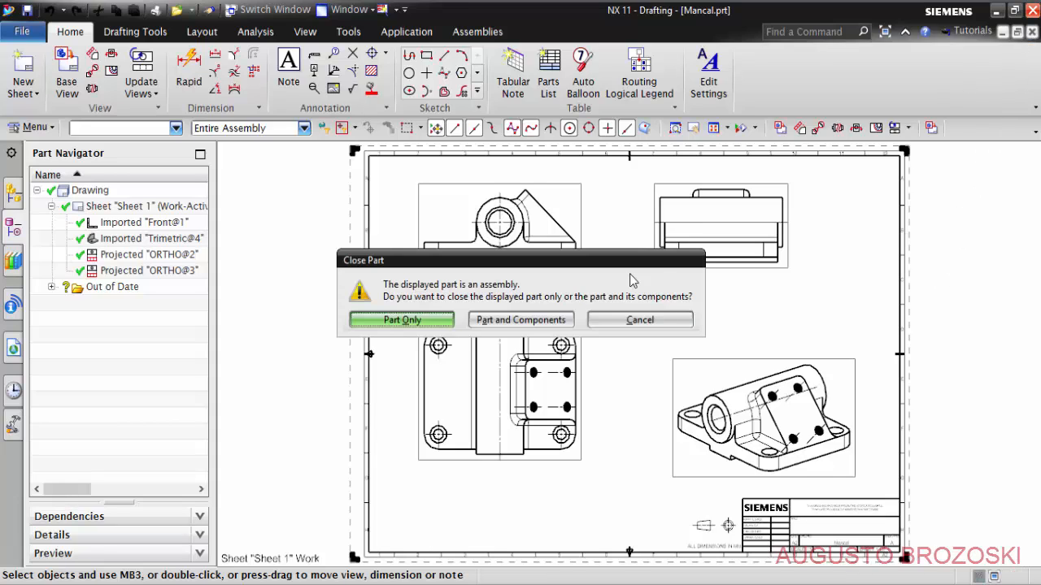
pyautogui.click(434, 319)
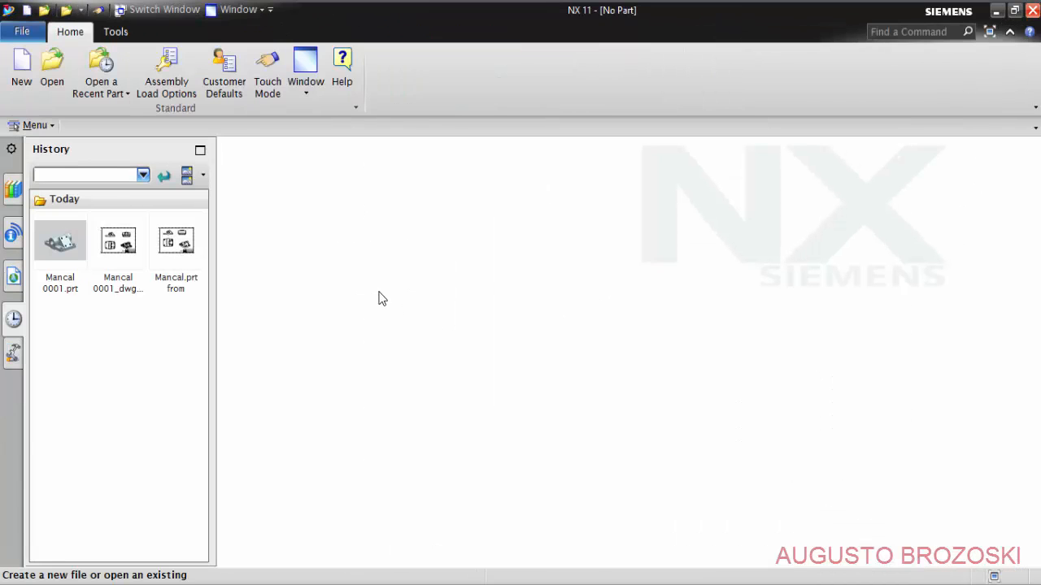
# - Display the Mancal 0001_dwg1.prt drawing and close it without closing its component
pyautogui.click(163, 10)
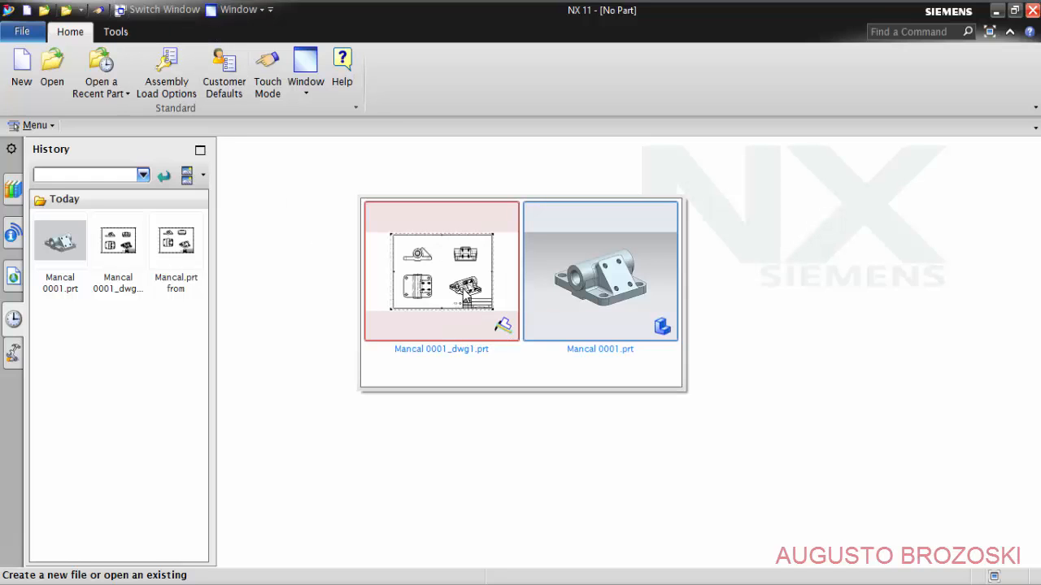
pyautogui.click(463, 289)
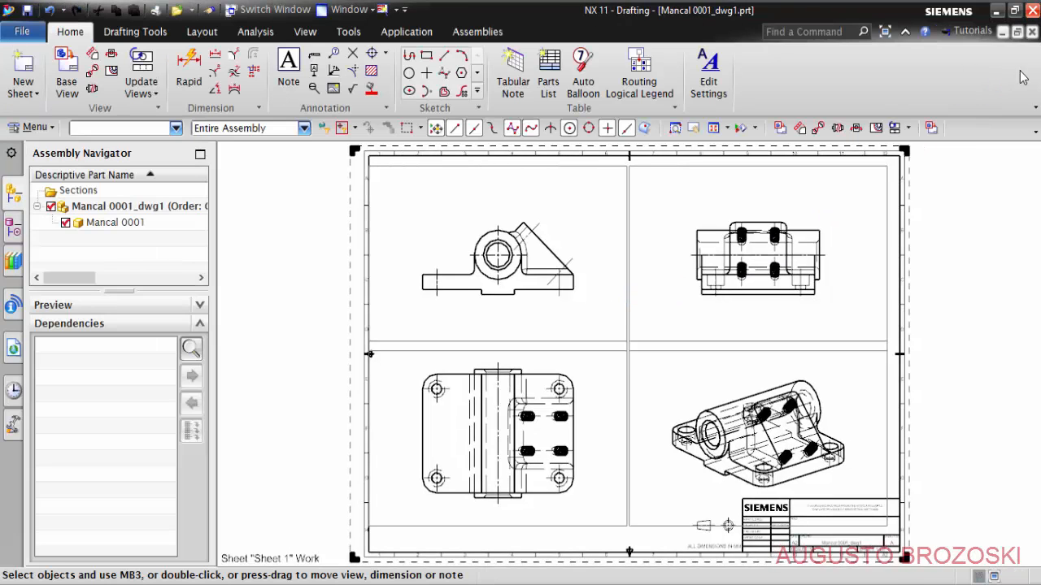
pyautogui.click(1032, 31)
pyautogui.click(406, 321)
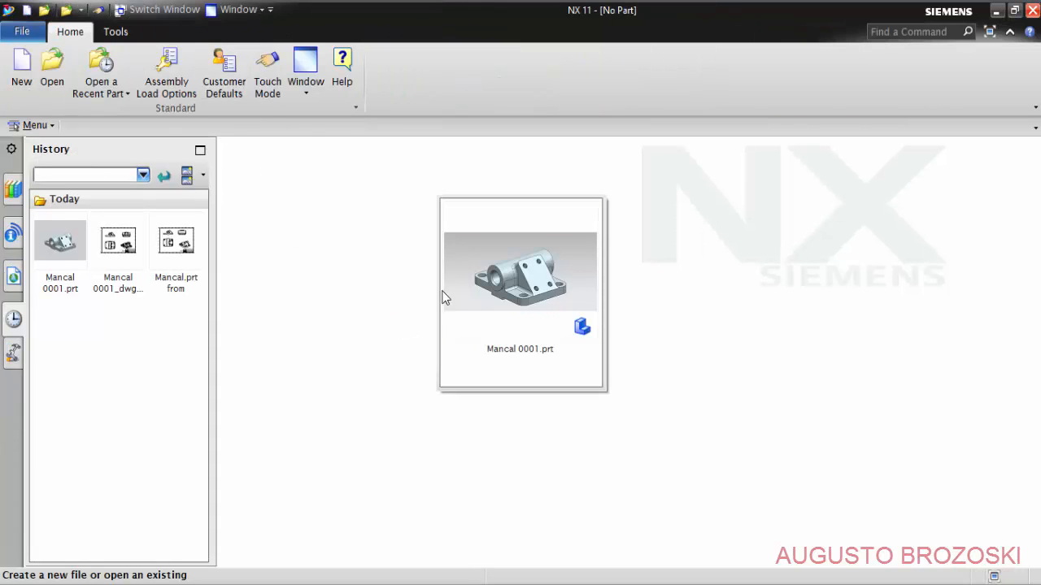
# - Create an A2 - Size drawing named Mancal 0001_dwg2.prt from the Mancal 0001 model, leaving the title block empty and skipping the view wizard
pyautogui.click(445, 298)
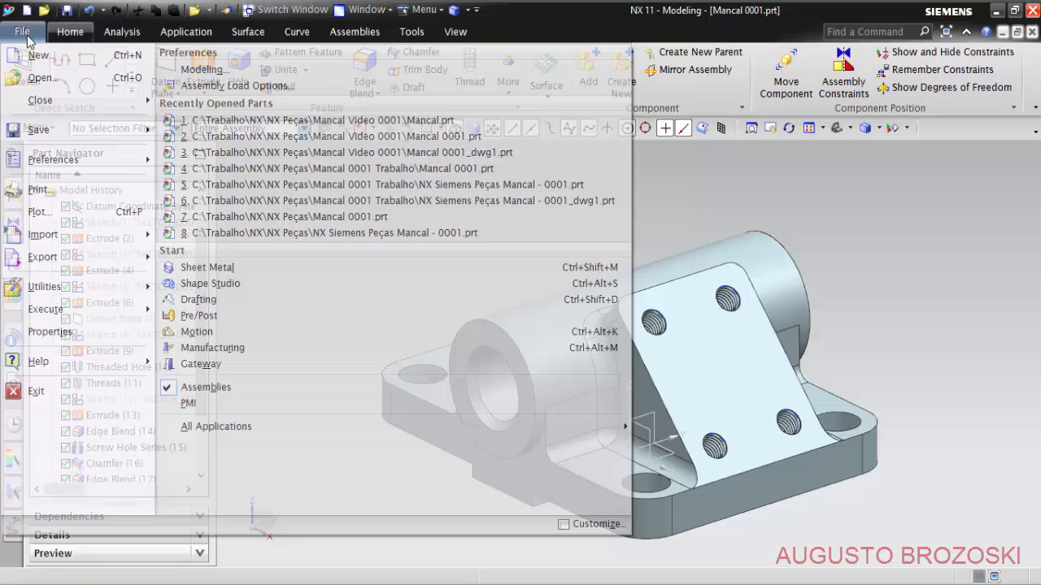
pyautogui.click(22, 31)
pyautogui.click(36, 65)
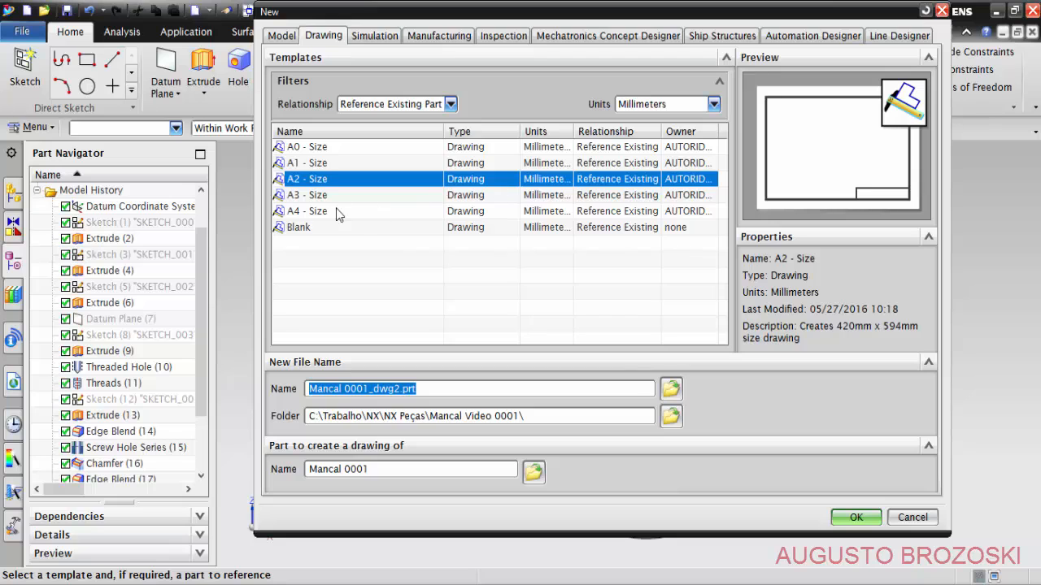
pyautogui.click(855, 519)
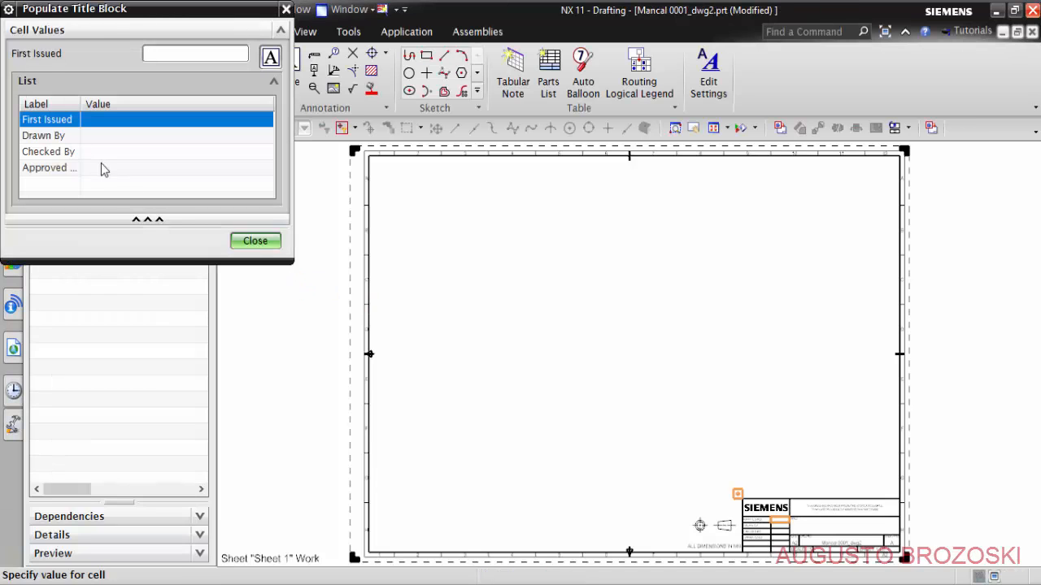
pyautogui.click(255, 241)
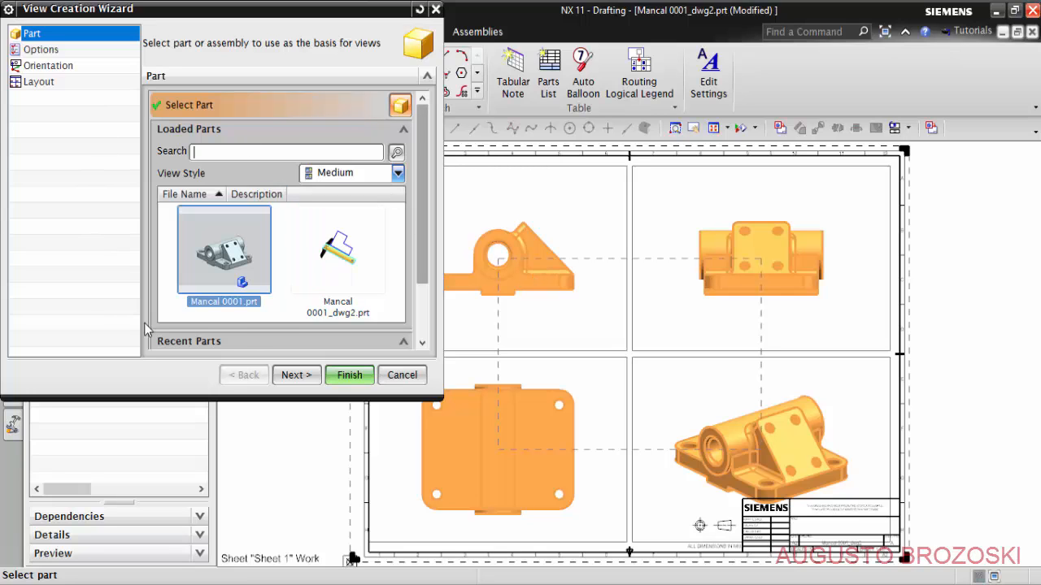
pyautogui.click(401, 376)
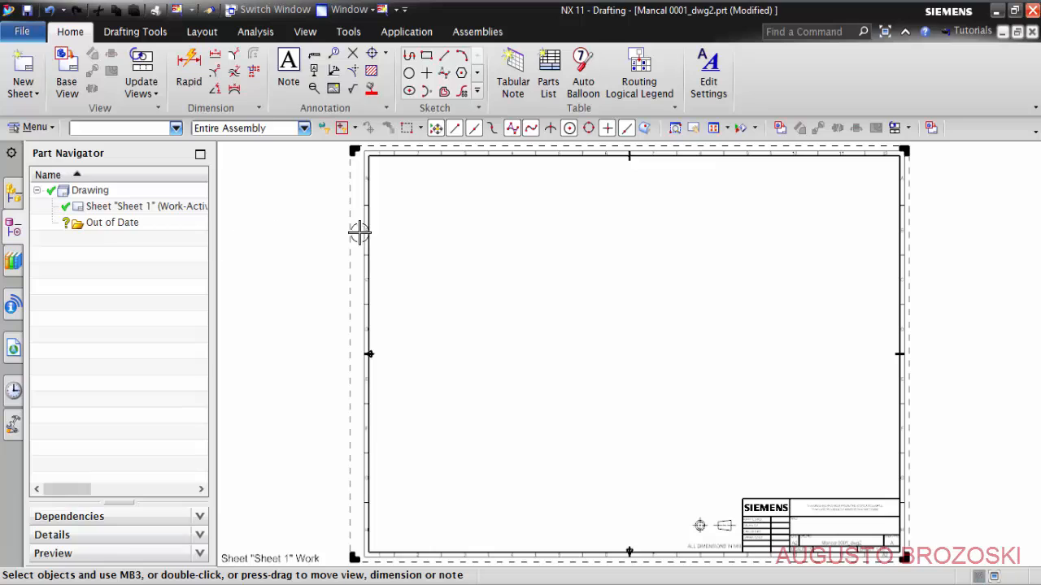
# - Preview a base view of Mancal 0001 without placing it and examine the projection setting of Sheet 1
pyautogui.click(65, 65)
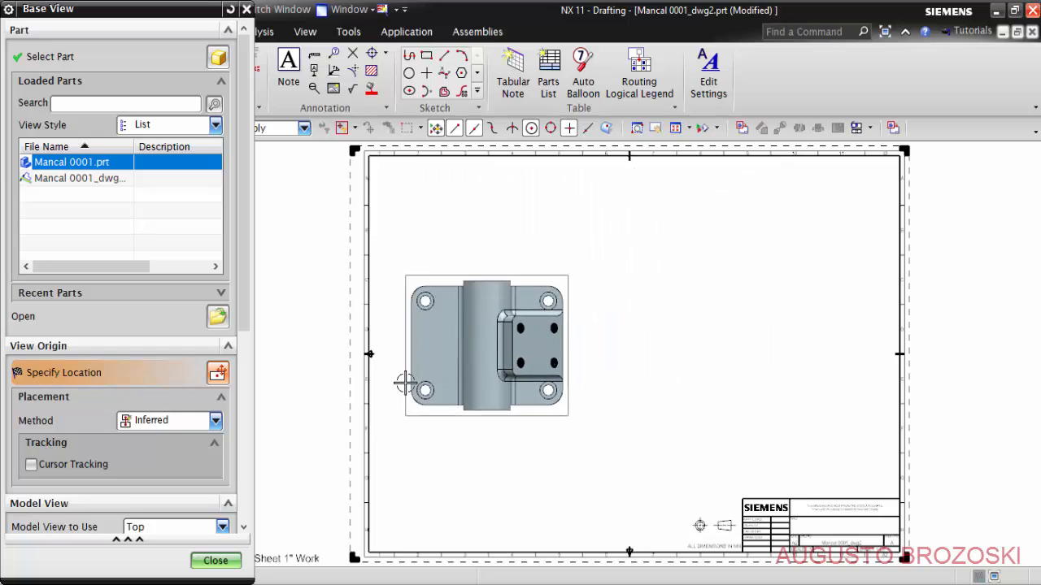
pyautogui.click(215, 561)
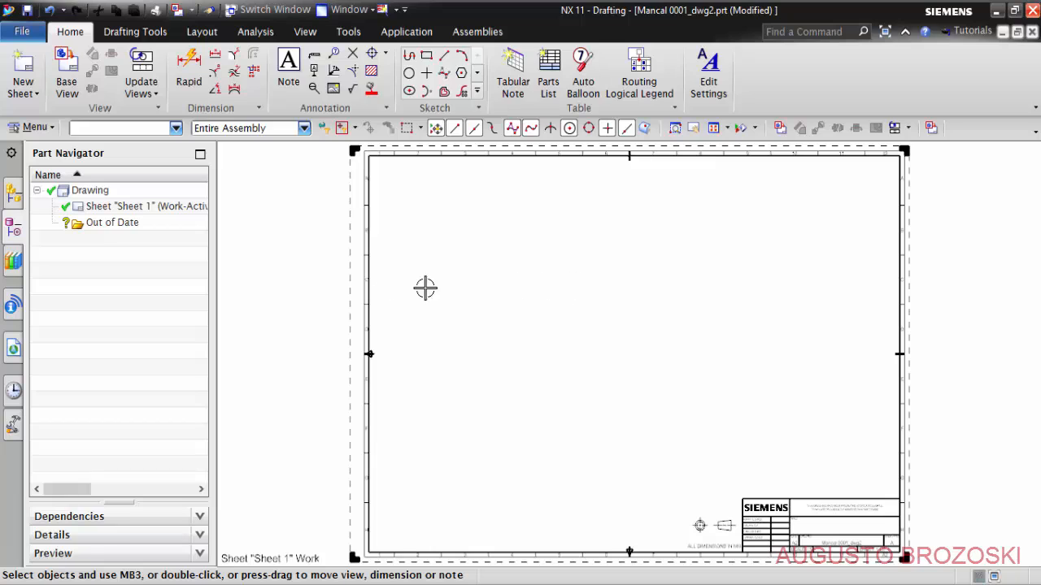
pyautogui.rightClick(111, 207)
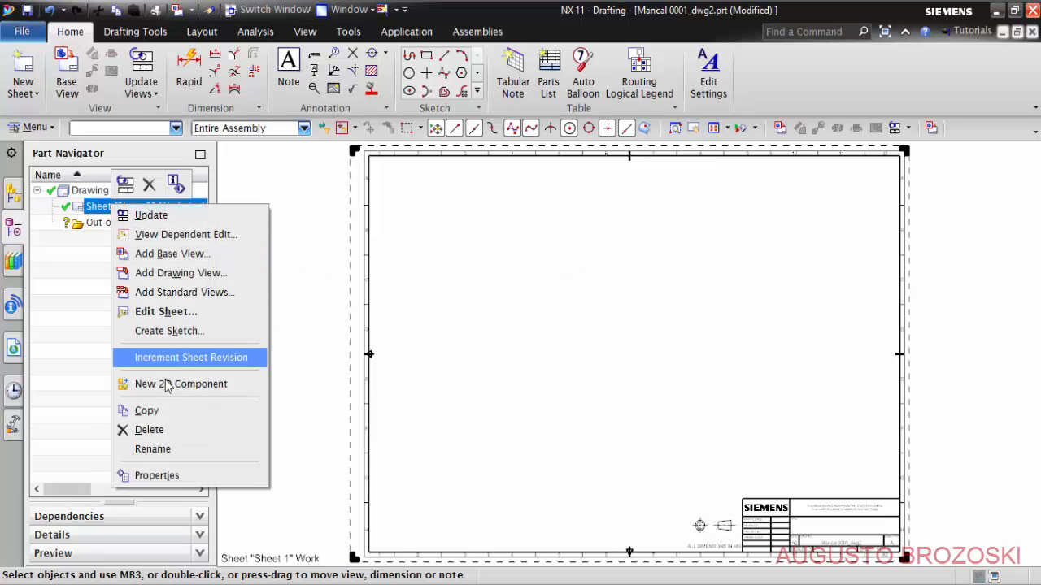
pyautogui.click(183, 311)
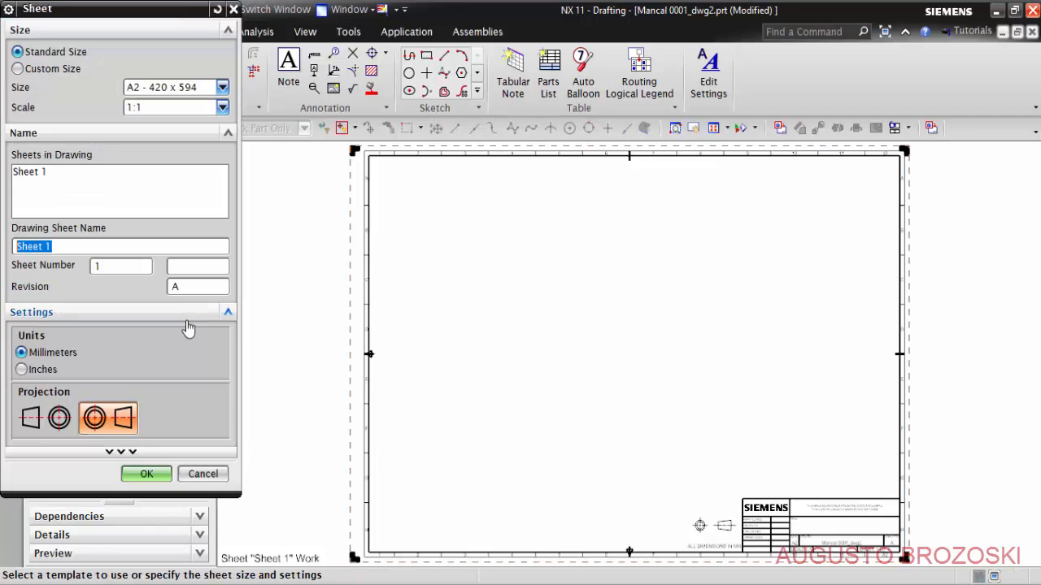
pyautogui.click(202, 473)
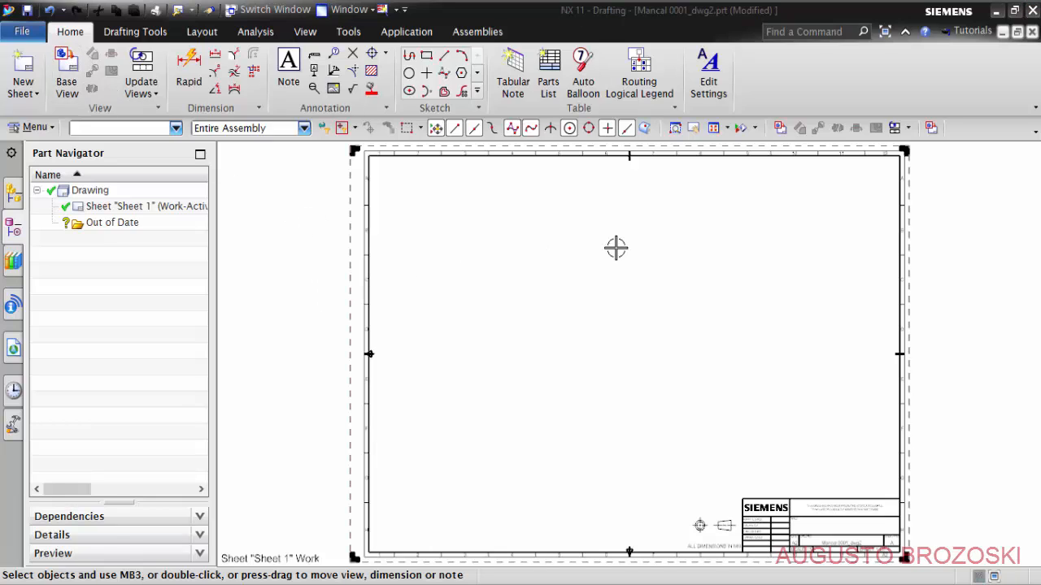
# - Close only the Mancal 0001_dwg2.prt drawing part without saving it and display the Mancal 0001.prt model
pyautogui.click(1031, 31)
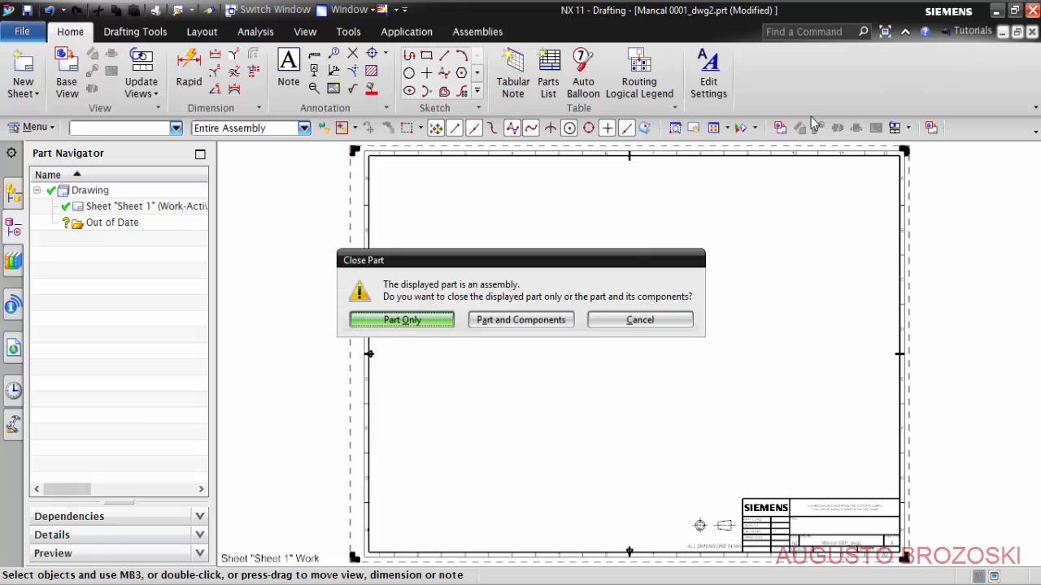
pyautogui.click(406, 321)
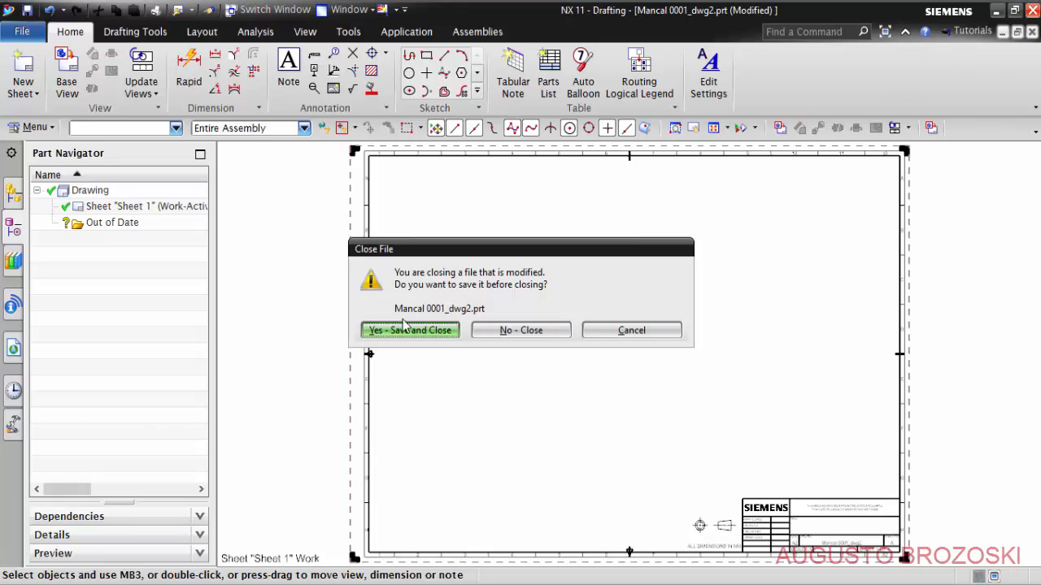
pyautogui.click(508, 330)
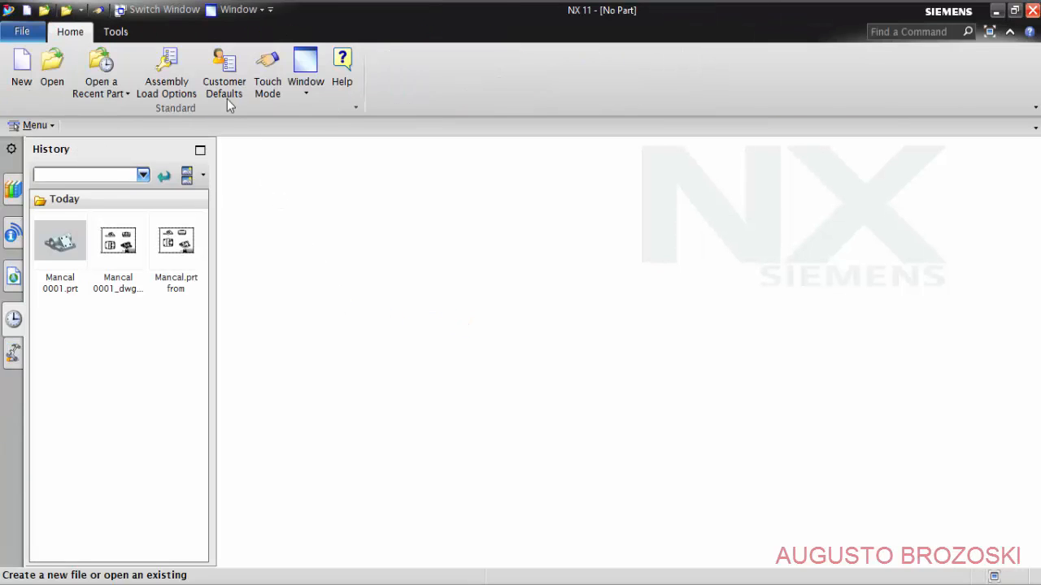
pyautogui.moveTo(177, 14)
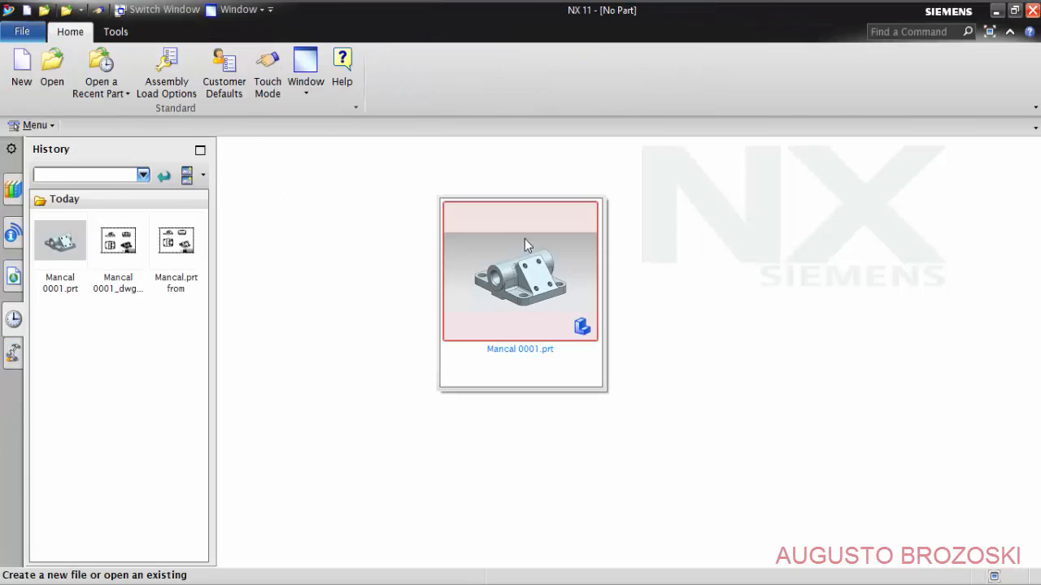
pyautogui.click(503, 285)
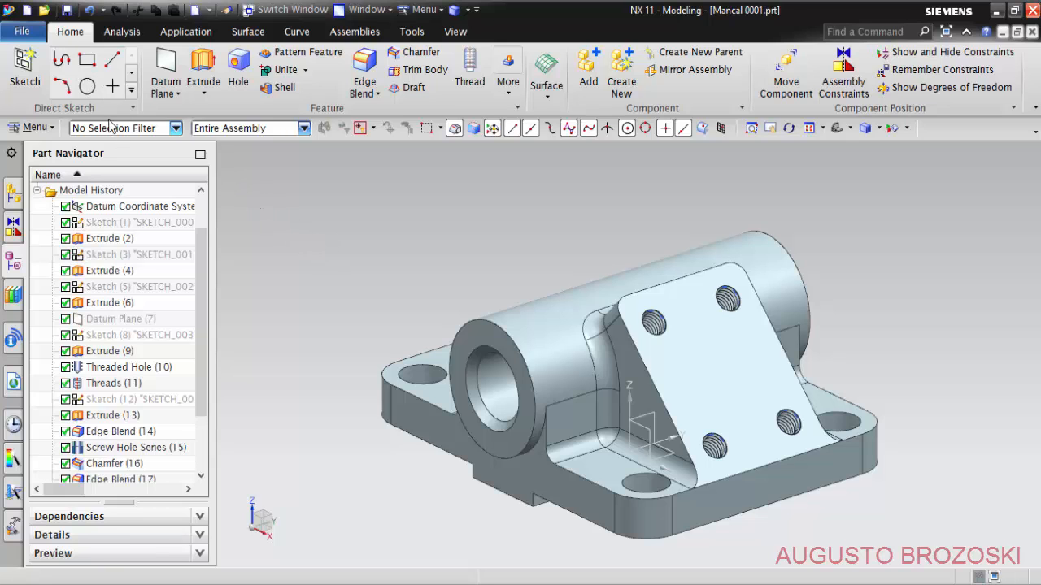
# - Create an A2 - Size drawing named Mancal 0001_dwg2.prt of Mancal 0001, leaving the title block empty and skipping the view wizard
pyautogui.click(25, 34)
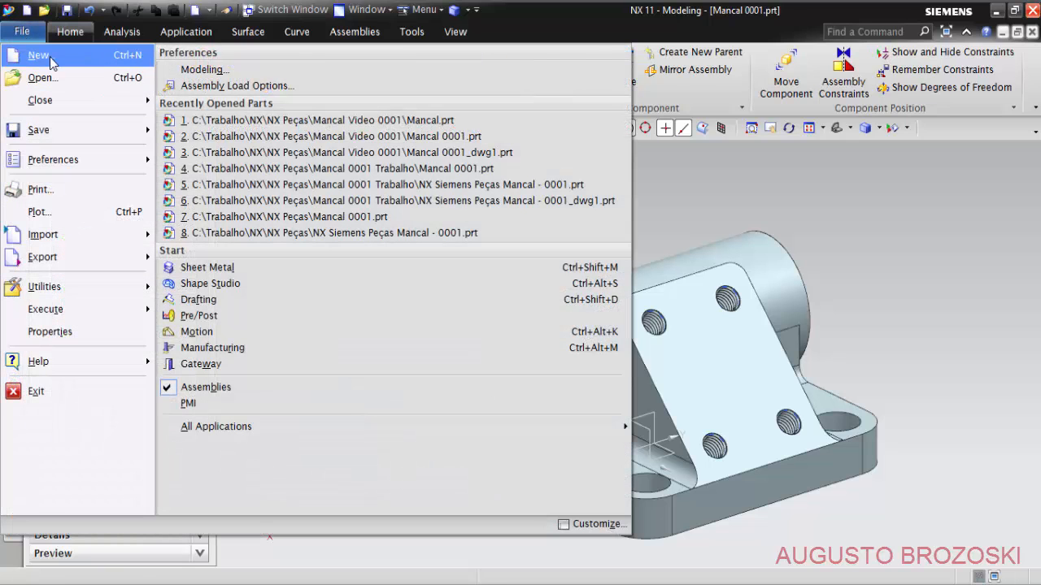
pyautogui.click(55, 59)
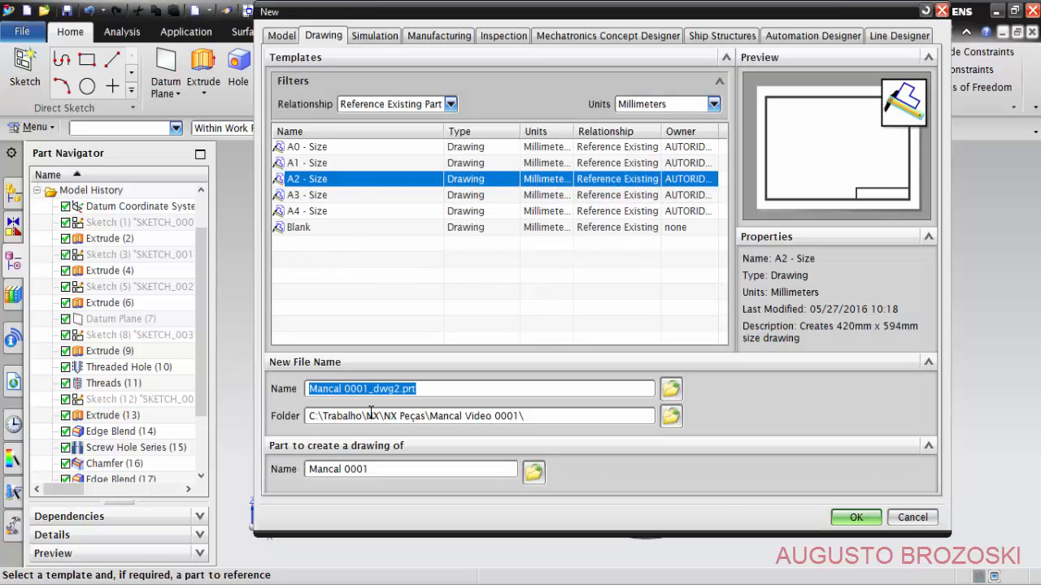
pyautogui.click(853, 518)
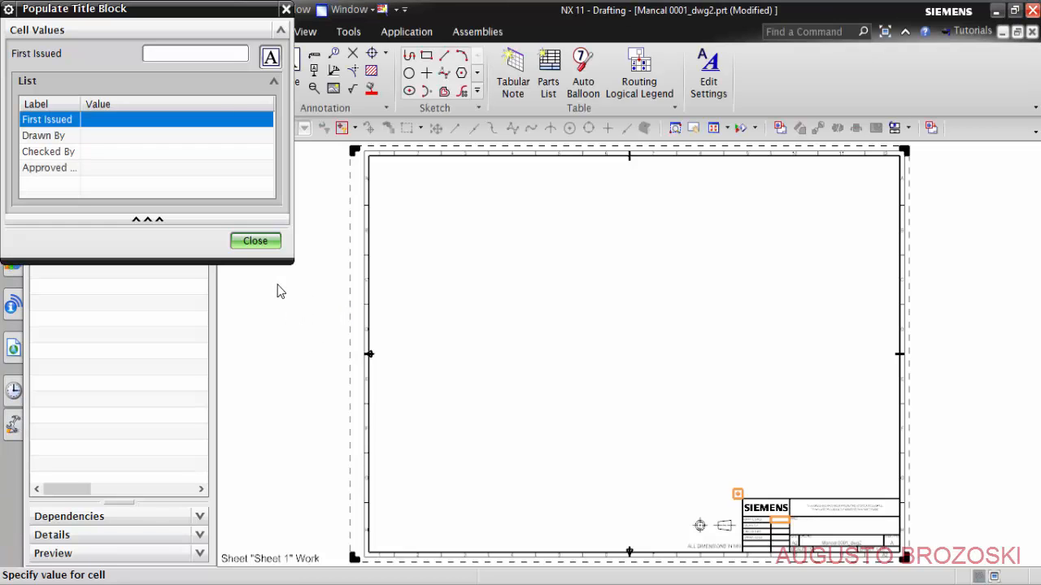
pyautogui.click(256, 241)
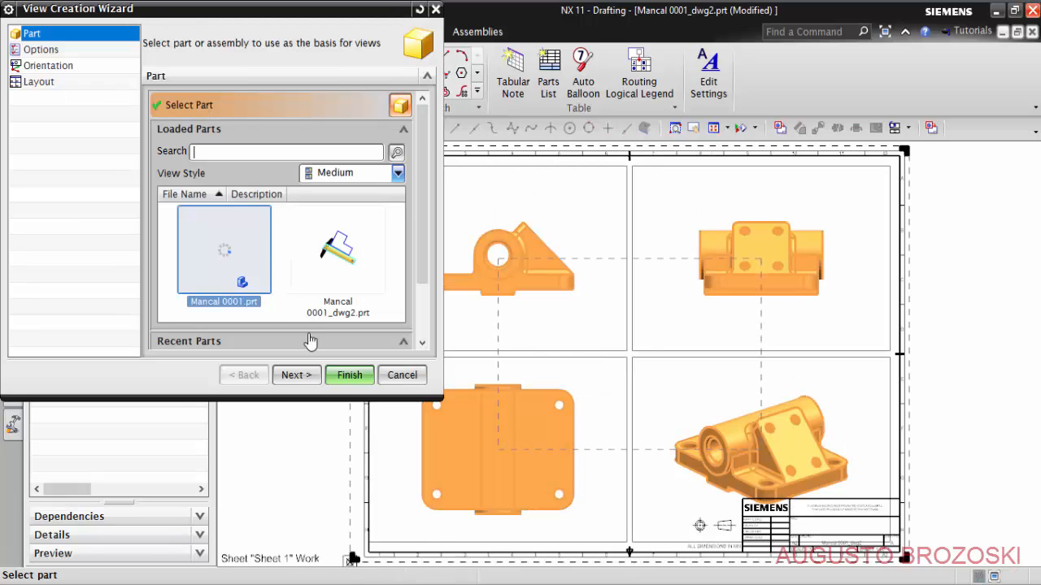
pyautogui.click(402, 375)
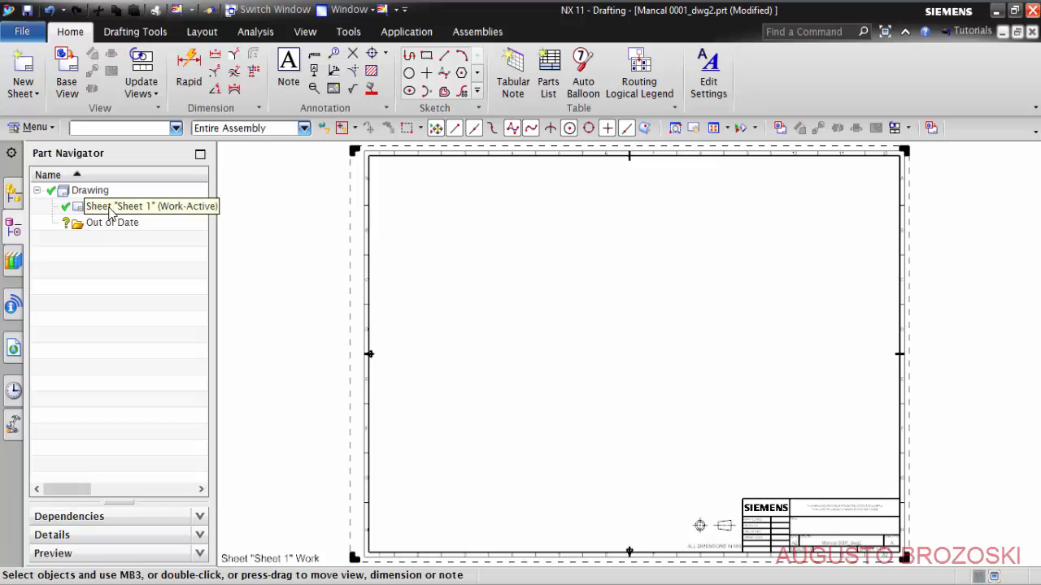
# - Edit Sheet 1 to use 1st Angle Projection
pyautogui.rightClick(149, 213)
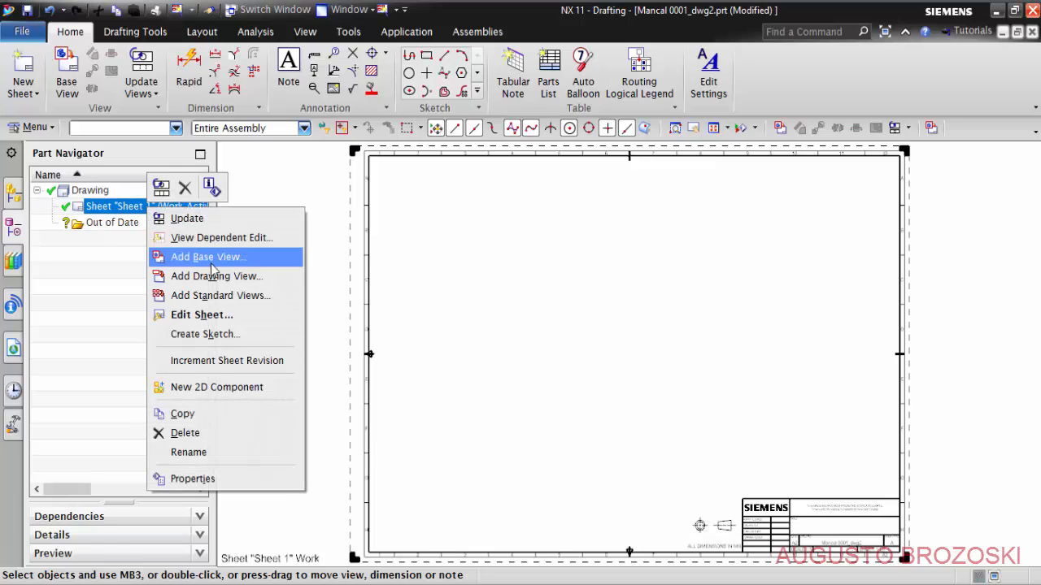
pyautogui.click(206, 322)
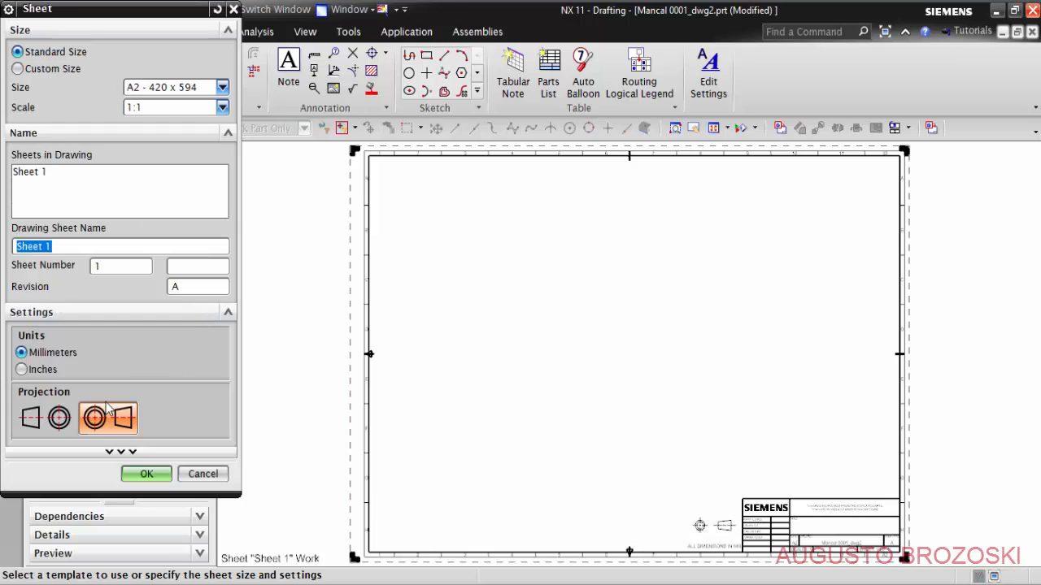
pyautogui.click(44, 418)
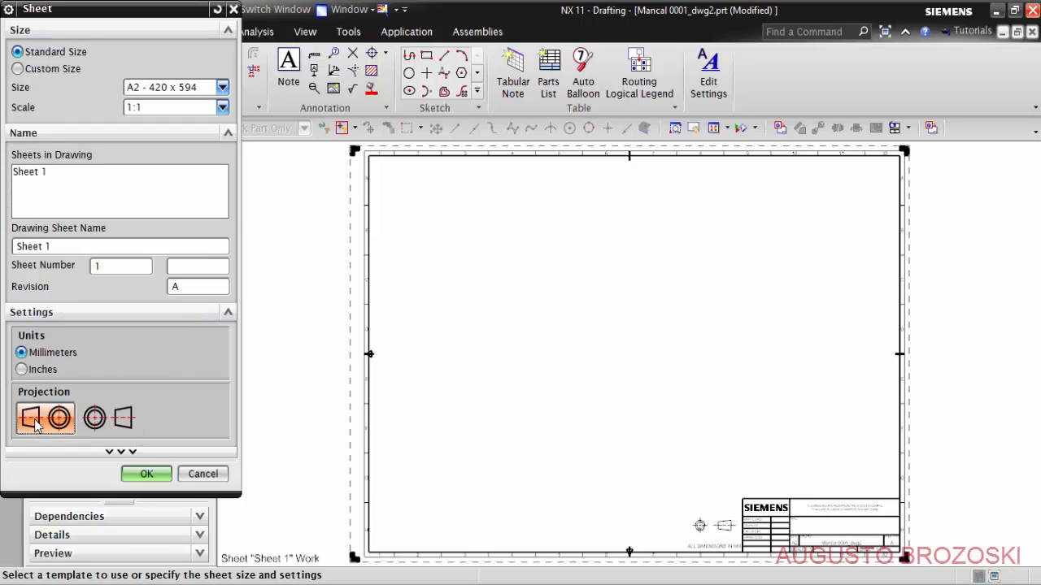
pyautogui.click(147, 474)
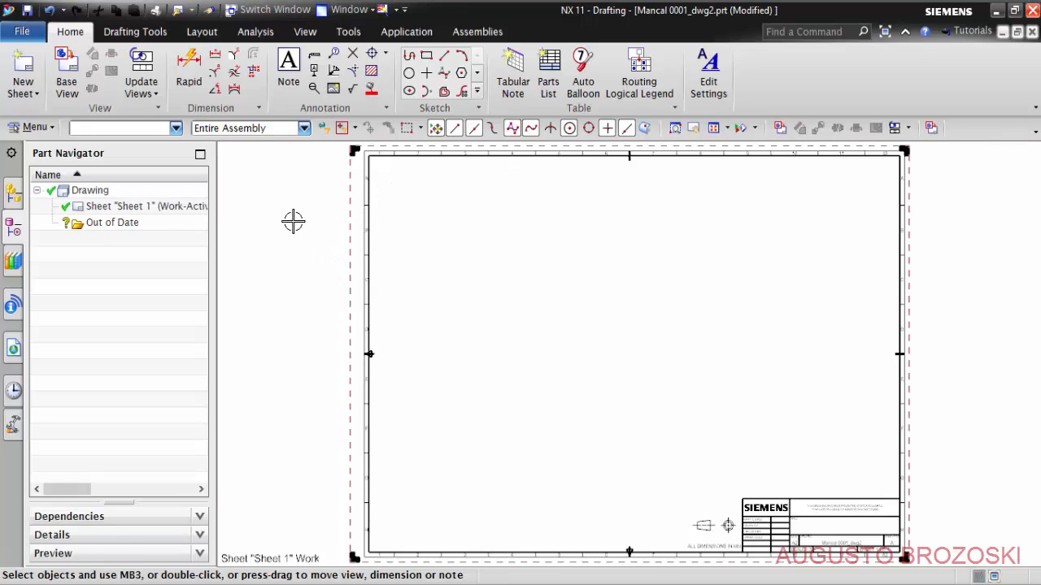
# - Place a Front base view of Mancal 0001 at 1:1 scale in the upper-left area of the sheet
pyautogui.click(64, 72)
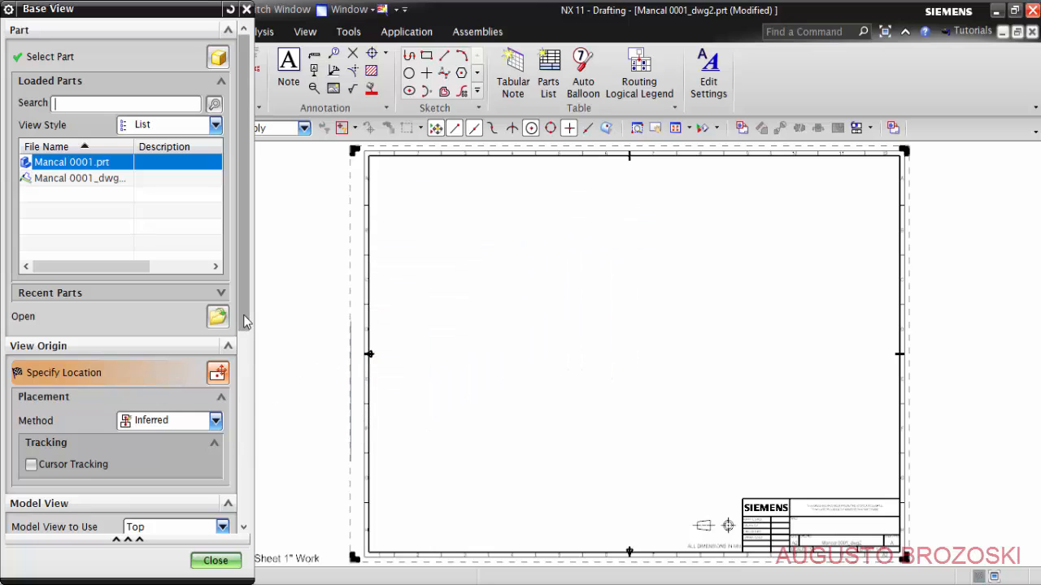
pyautogui.moveTo(243, 315); pyautogui.dragTo(243, 455)
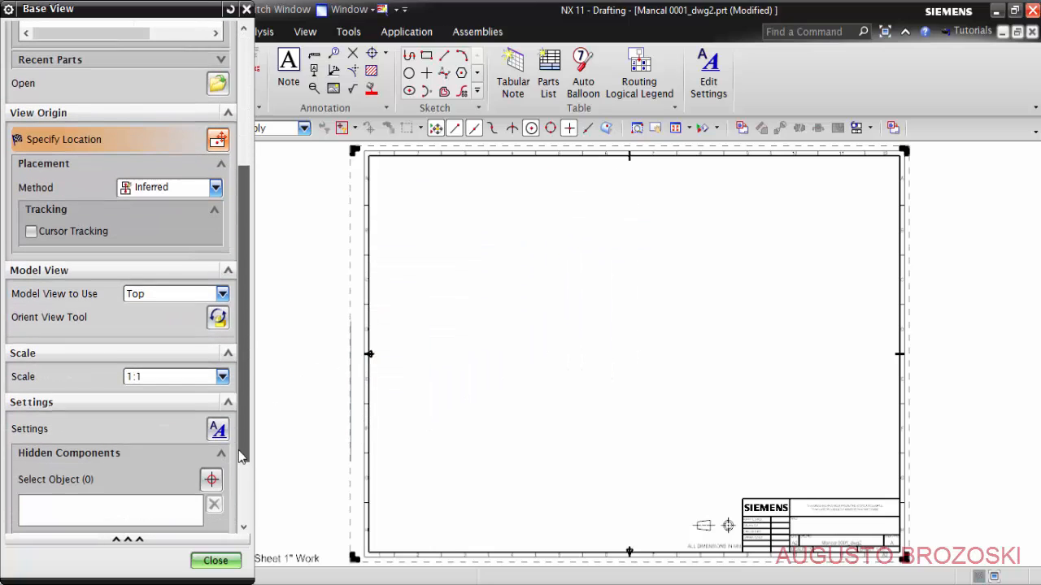
pyautogui.click(222, 294)
pyautogui.click(174, 325)
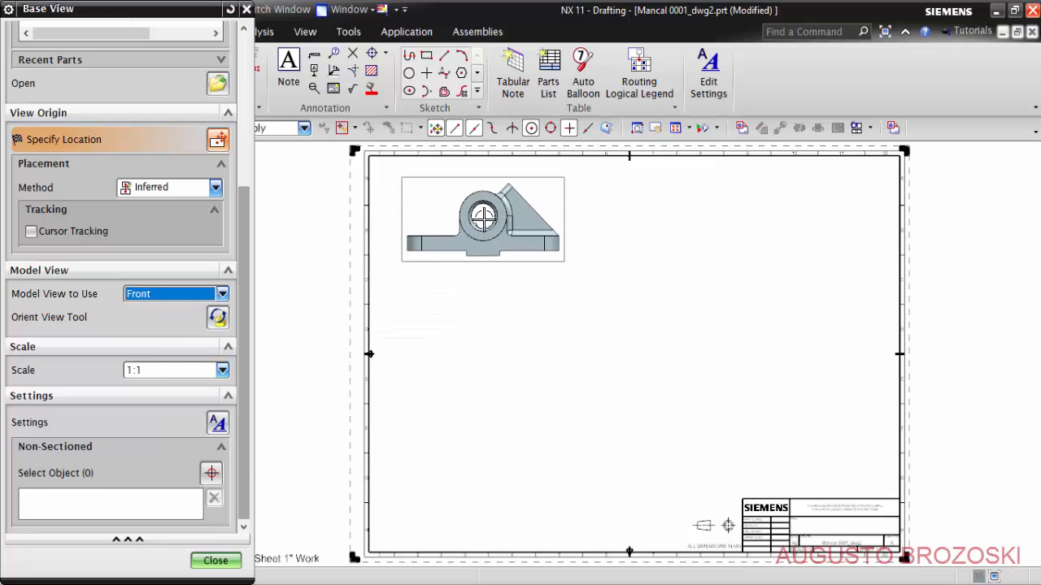
pyautogui.click(492, 218)
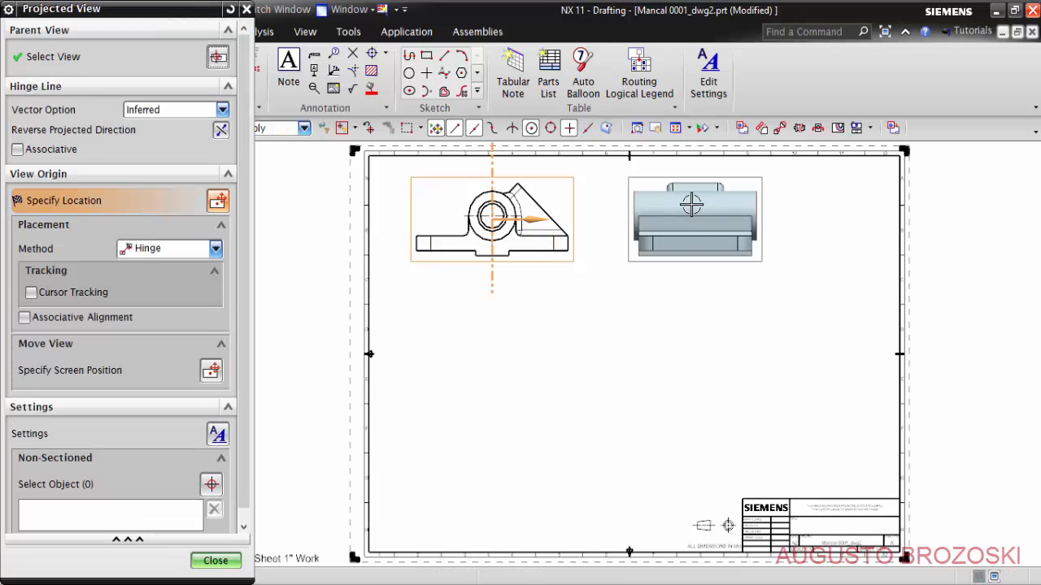
# - Project one view to the right of the front view and another directly below it
pyautogui.click(713, 205)
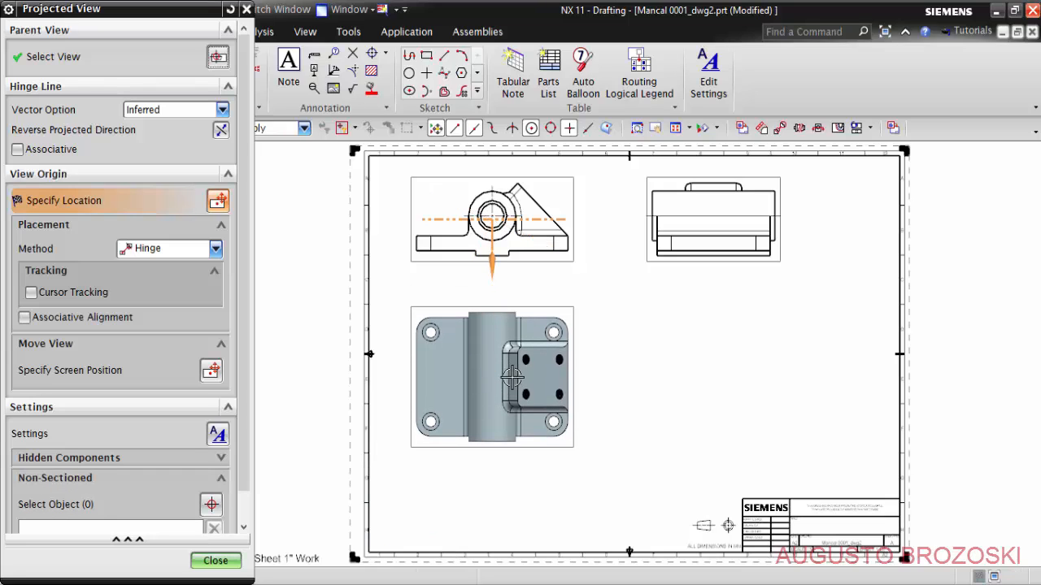
pyautogui.click(512, 378)
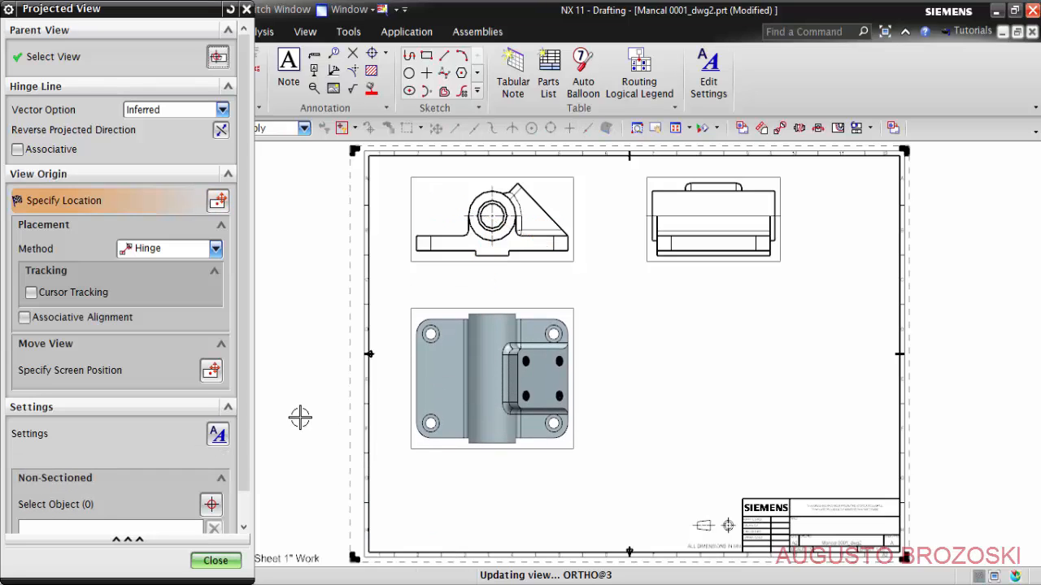
pyautogui.click(215, 561)
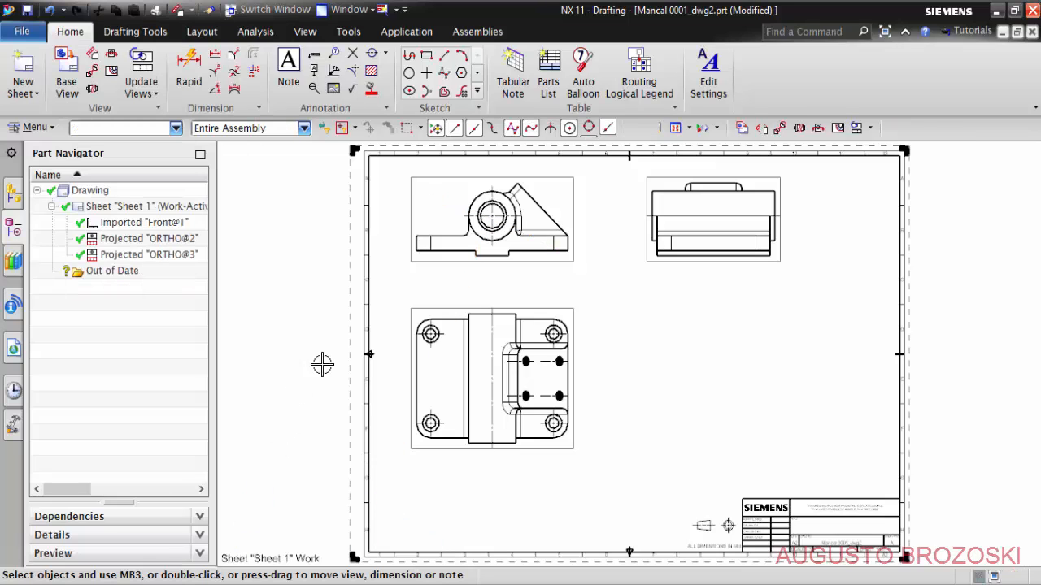
# - Add a Trimetric base view of Mancal 0001 at 1:1 scale in the lower-right area of the sheet, above the title block
pyautogui.click(81, 84)
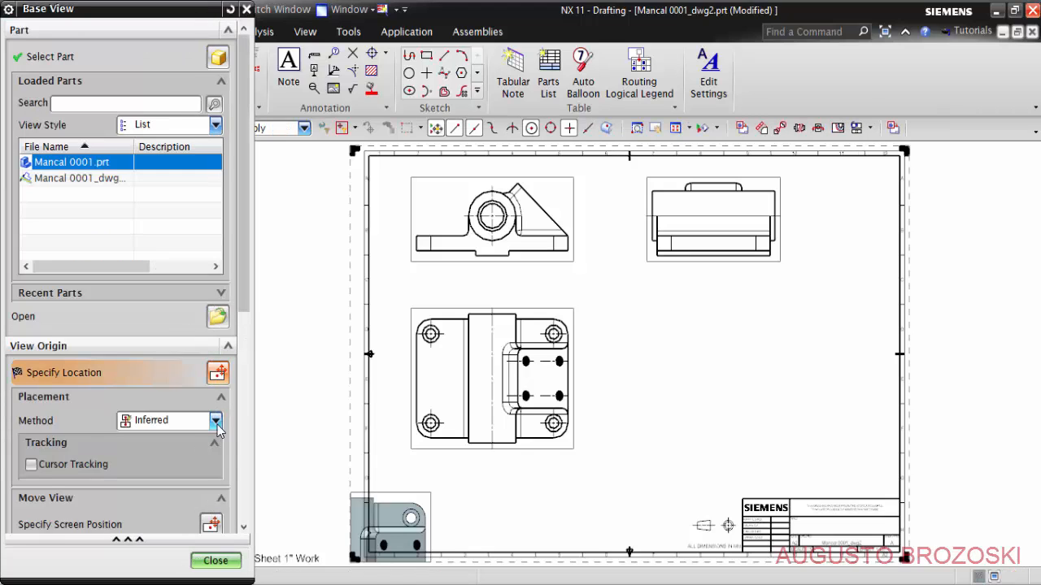
pyautogui.scroll(-1, 240, 467)
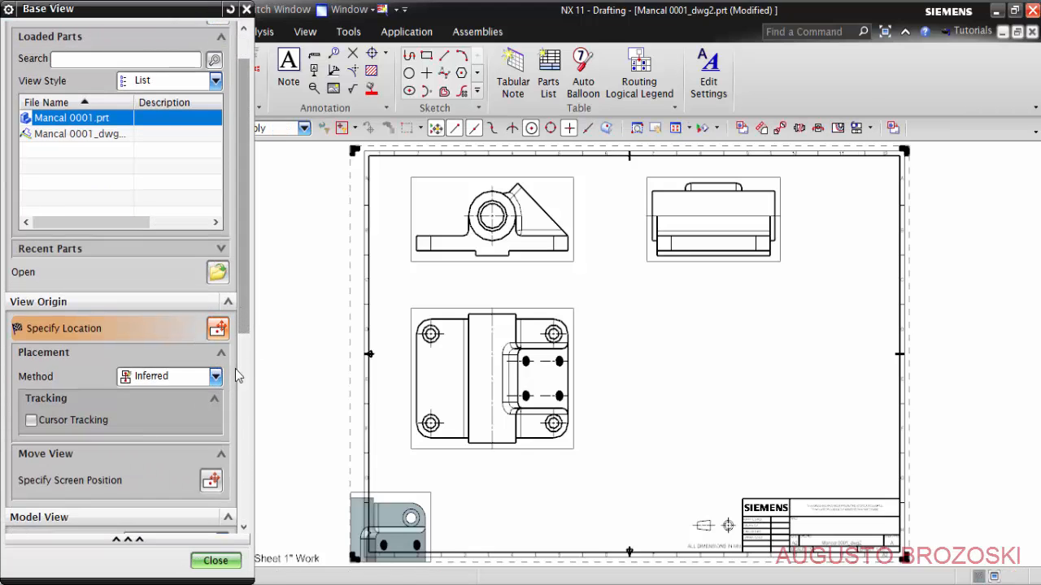
pyautogui.scroll(-5, 232, 390)
pyautogui.click(223, 334)
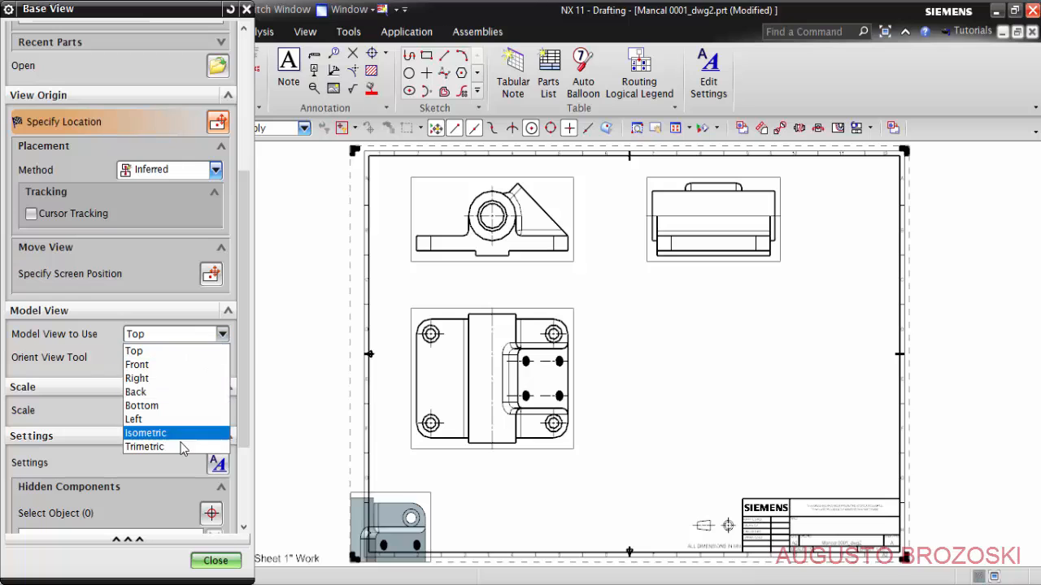
pyautogui.click(177, 448)
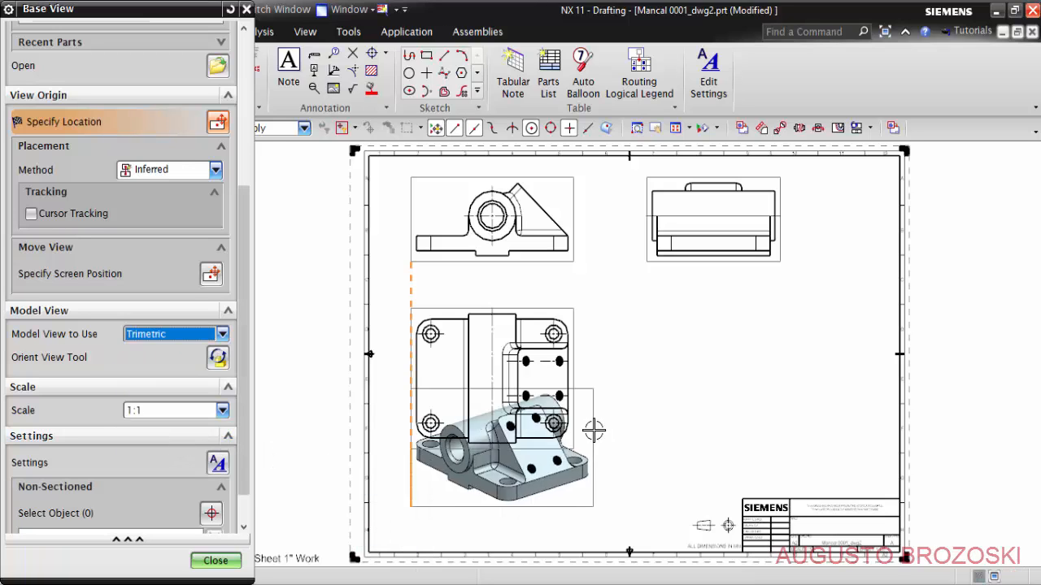
pyautogui.click(759, 417)
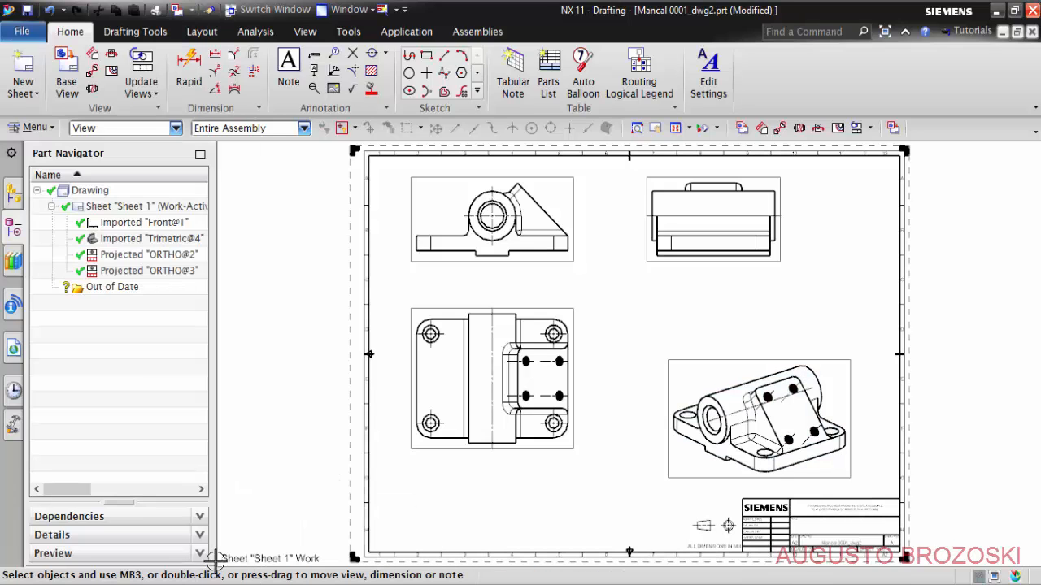
pyautogui.click(205, 560)
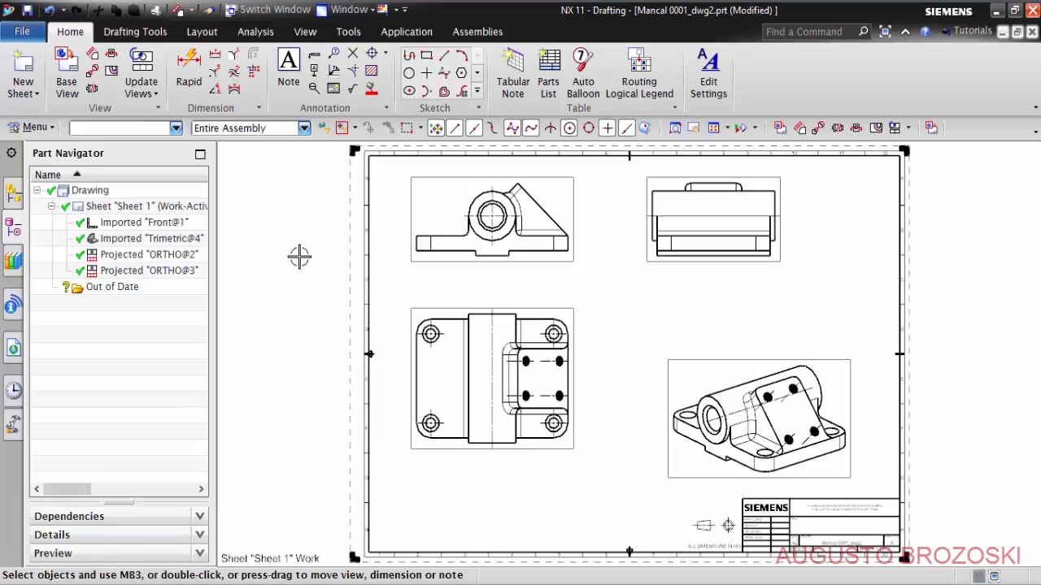
# - Save the drawing under the name Mancal 0002_dwg2.prt in the Mancal Video 0001 folder
pyautogui.click(73, 81)
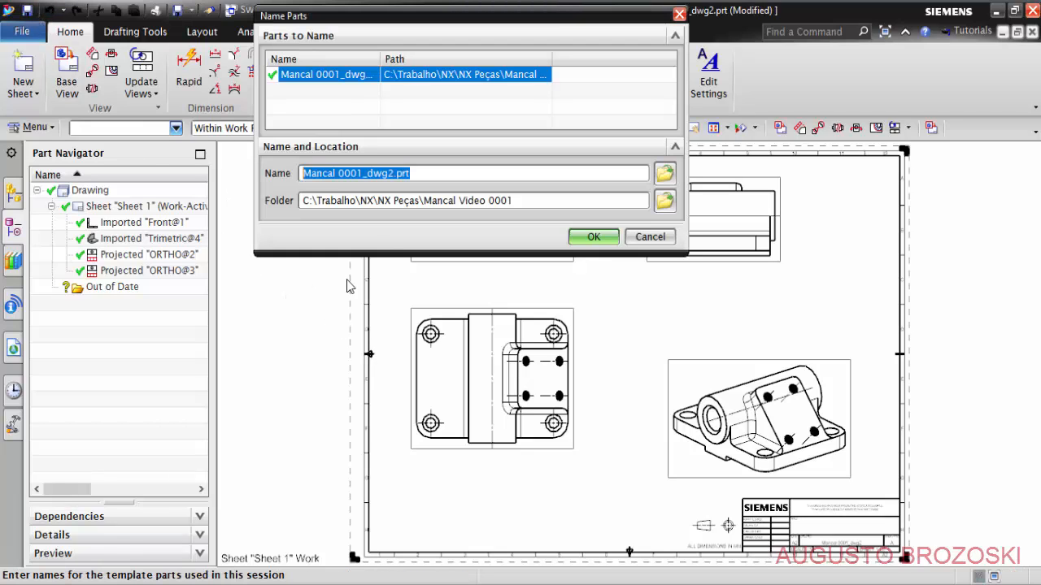
pyautogui.click(363, 172)
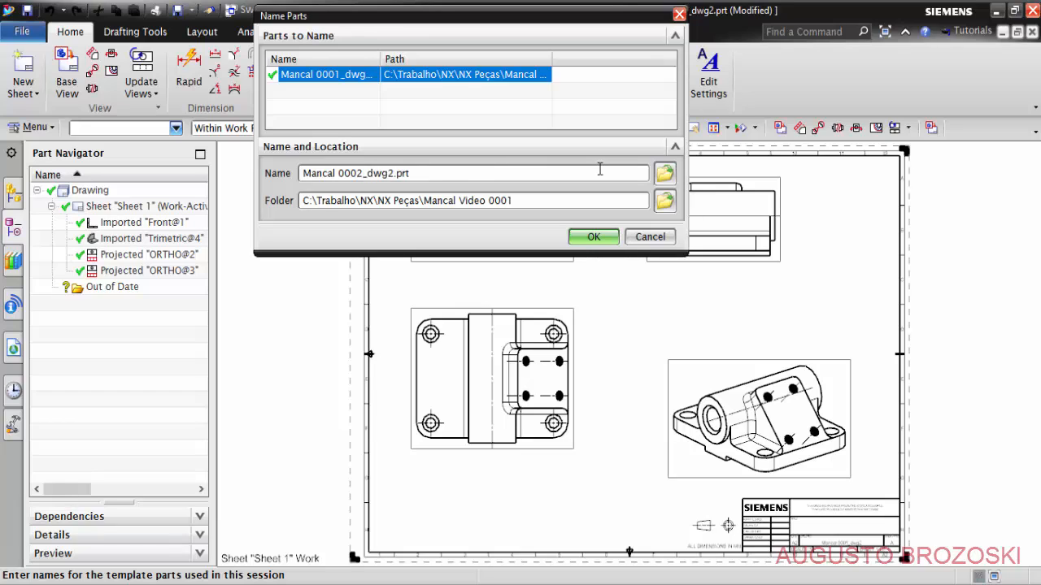
pyautogui.click(594, 237)
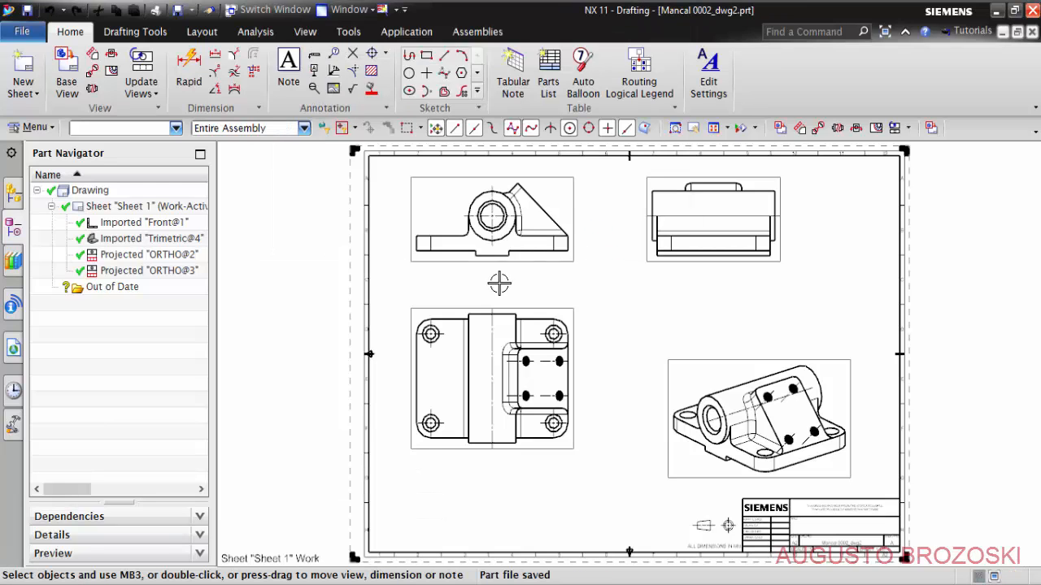
# - Examine the hidden line settings of the front view and leave them without making changes
pyautogui.scroll(4, 490, 215)
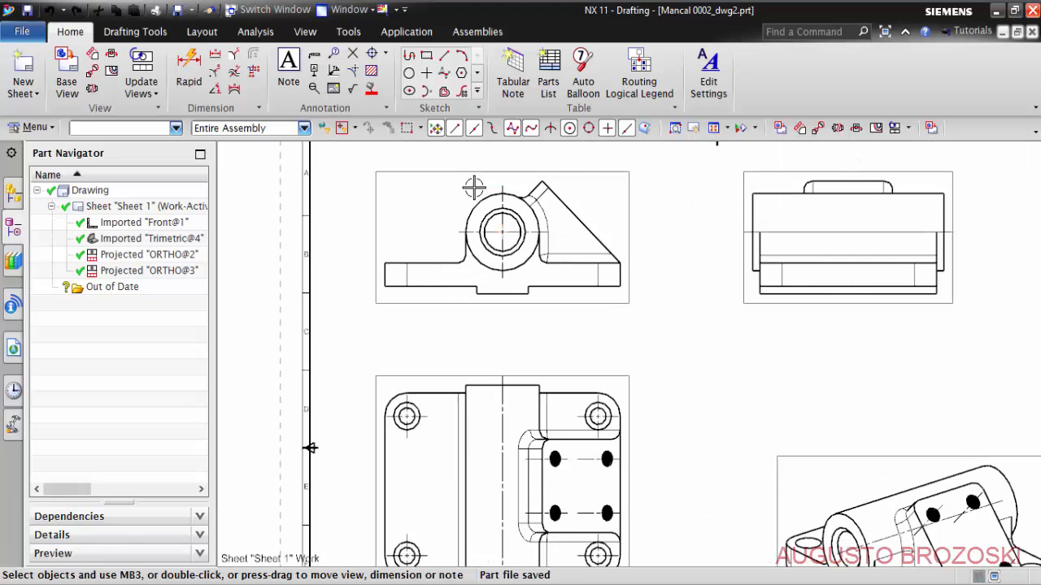
pyautogui.keyDown('shift'); pyautogui.moveTo(501, 354); pyautogui.dragTo(506, 374, button='middle'); pyautogui.keyUp('shift')
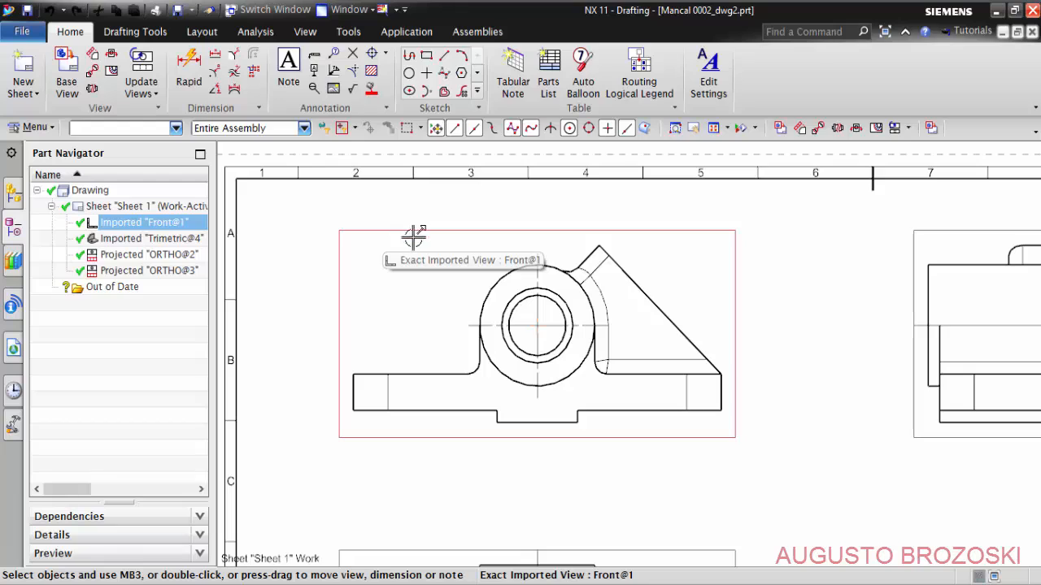
pyautogui.hotkey('ctrl', 's')
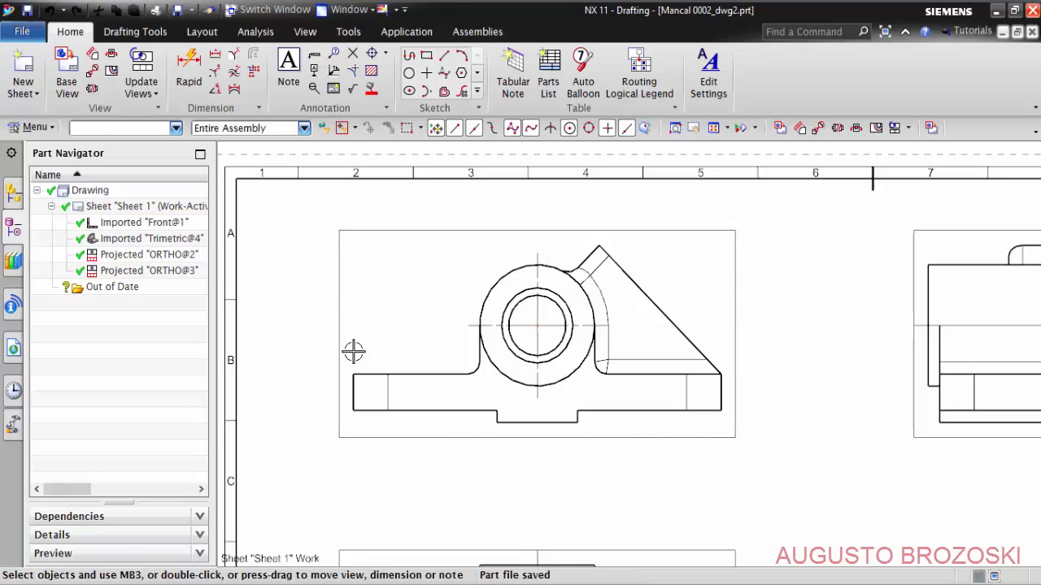
pyautogui.doubleClick(399, 227)
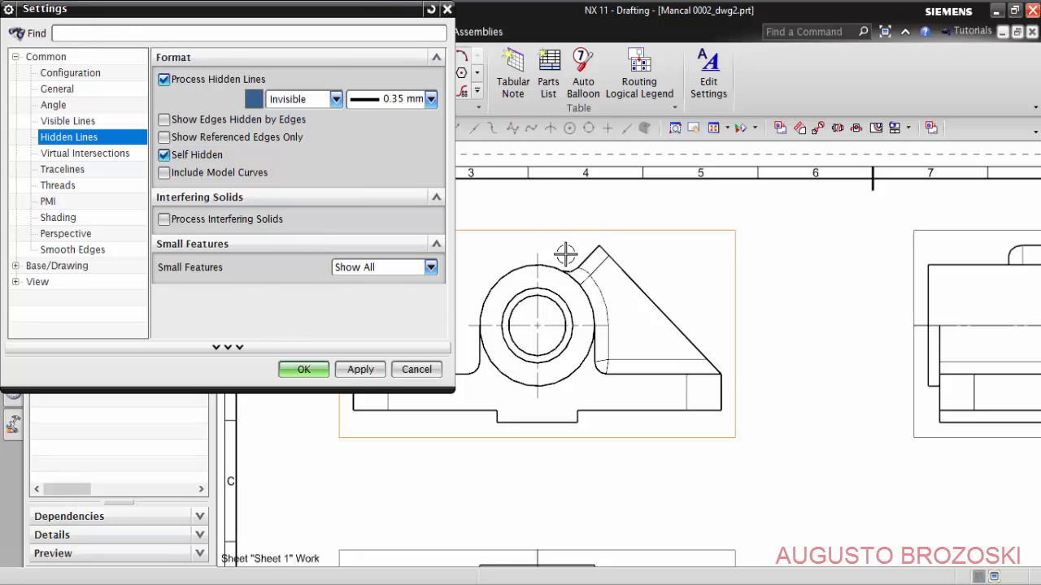
pyautogui.click(416, 369)
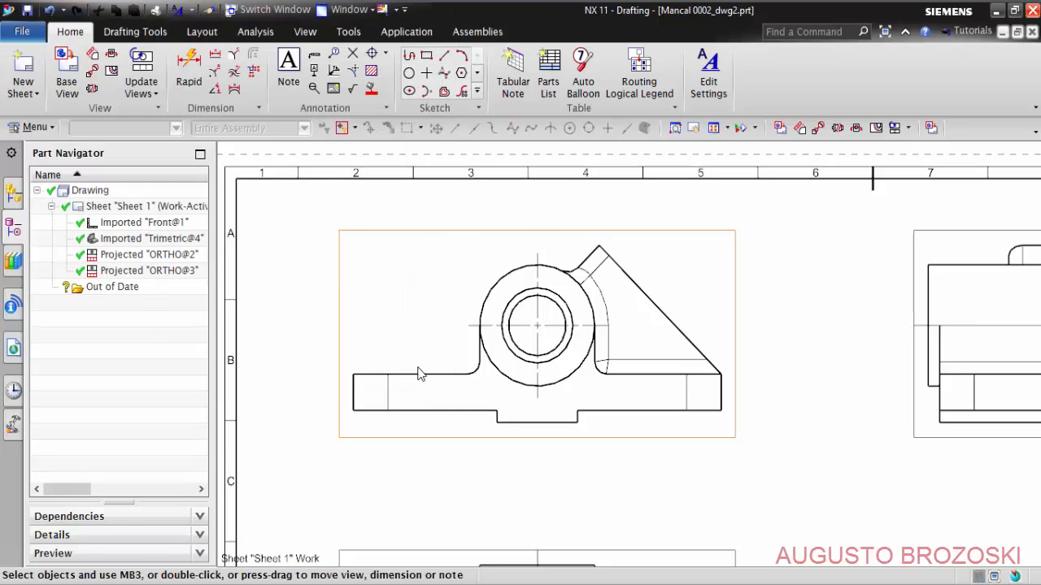
pyautogui.doubleClick(421, 228)
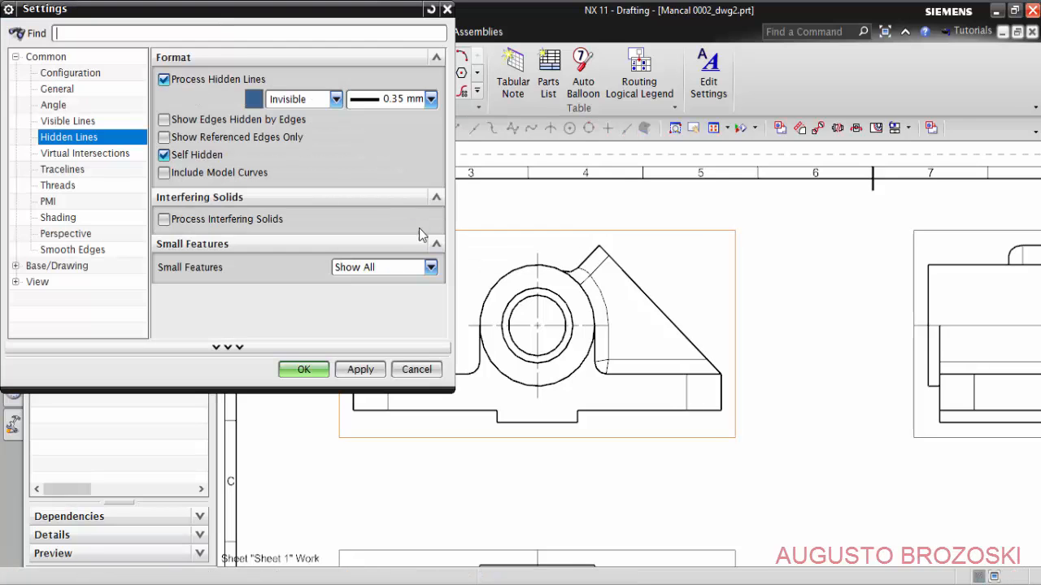
pyautogui.click(447, 8)
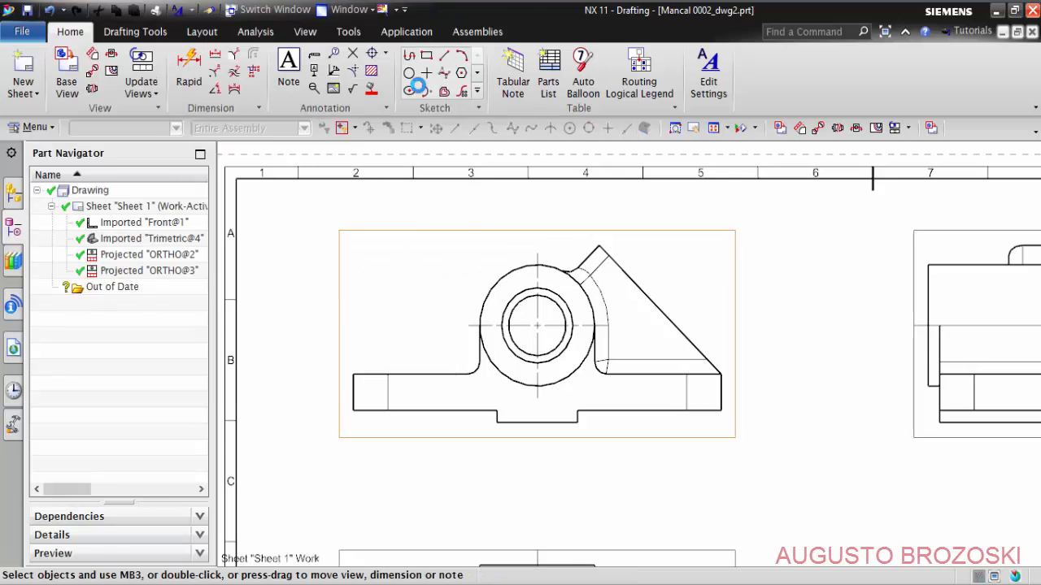
# - Set the front view's hidden lines from Invisible to the Long Dashed font, keeping the 0.35 mm width
pyautogui.rightClick(413, 231)
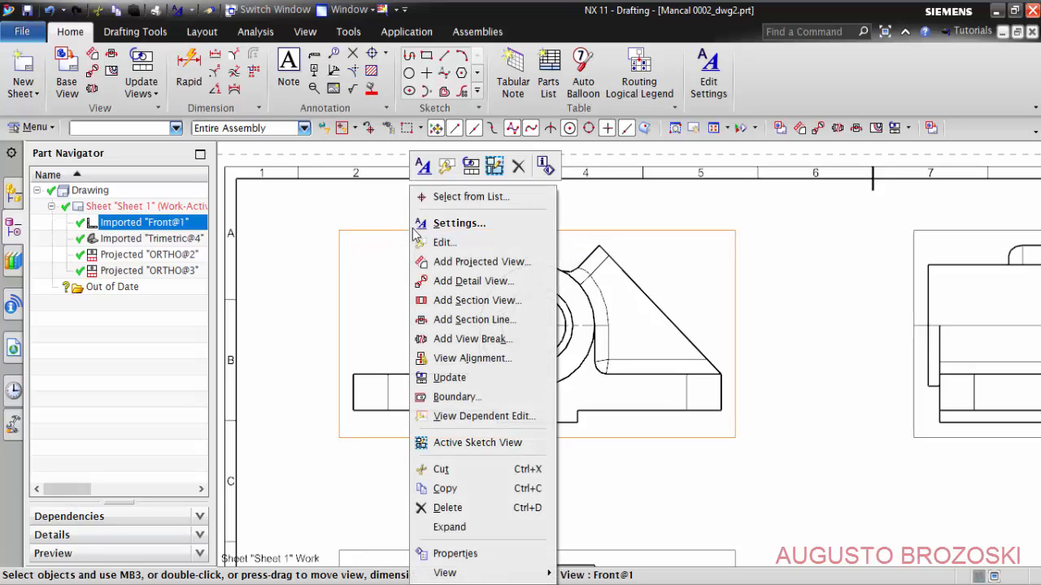
pyautogui.click(439, 222)
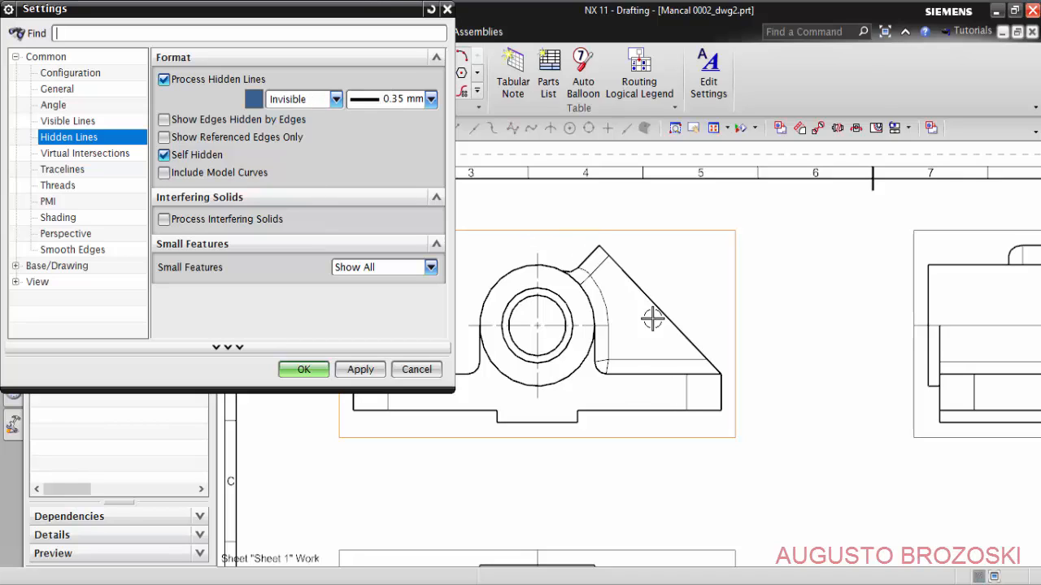
pyautogui.click(335, 98)
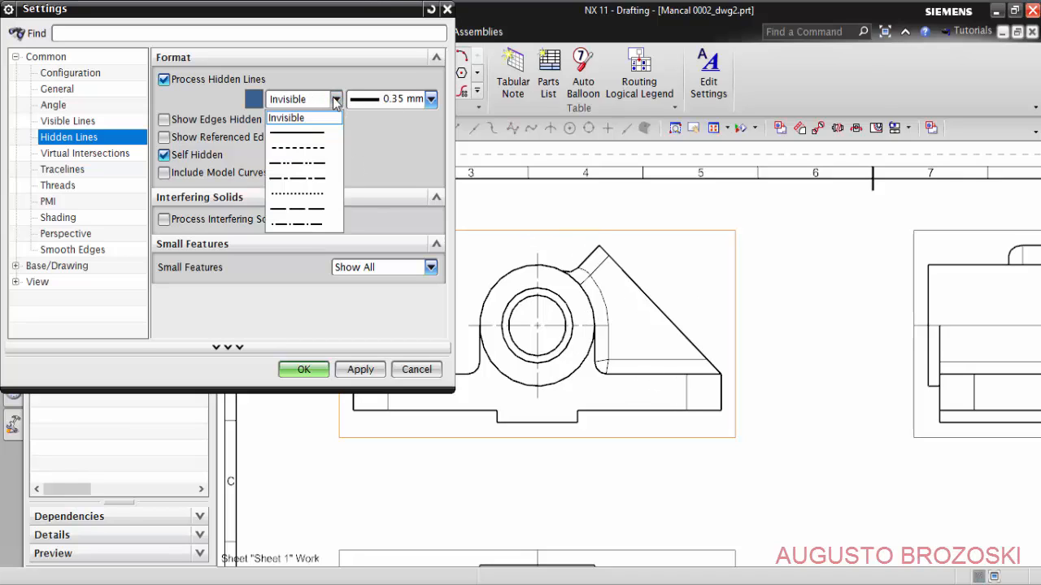
pyautogui.click(311, 210)
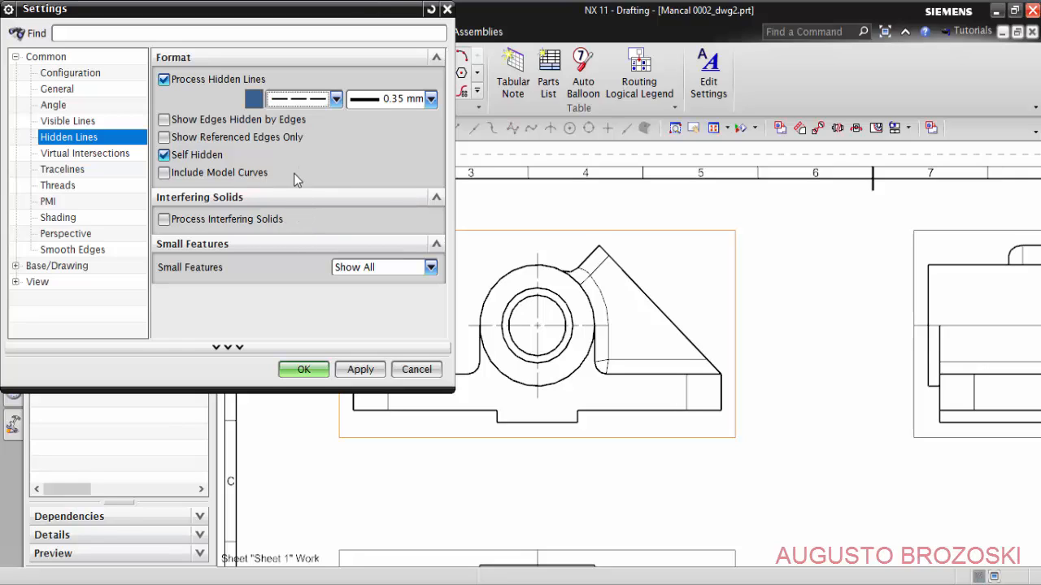
pyautogui.click(368, 371)
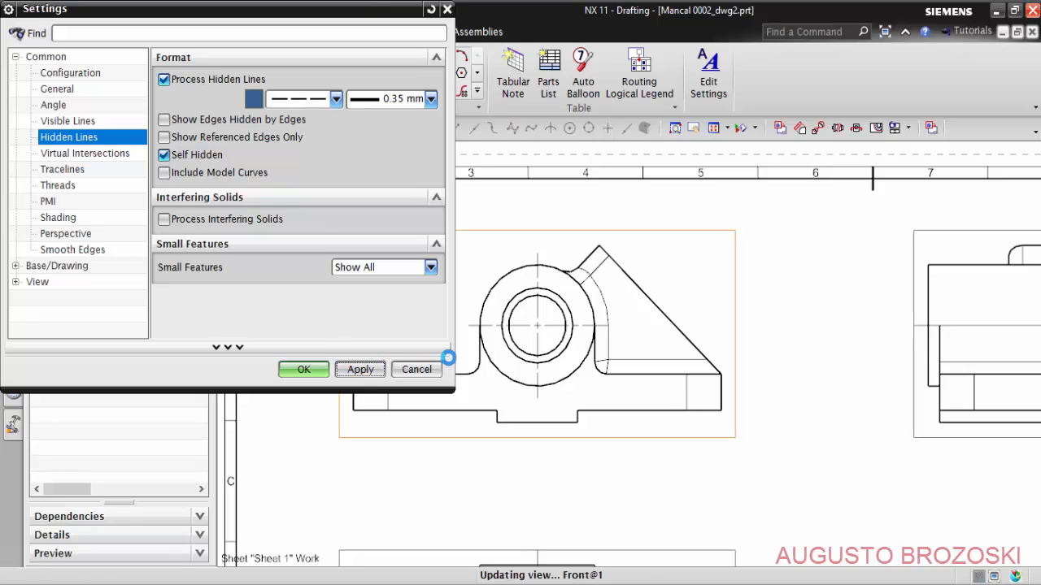
pyautogui.scroll(5, 602, 294)
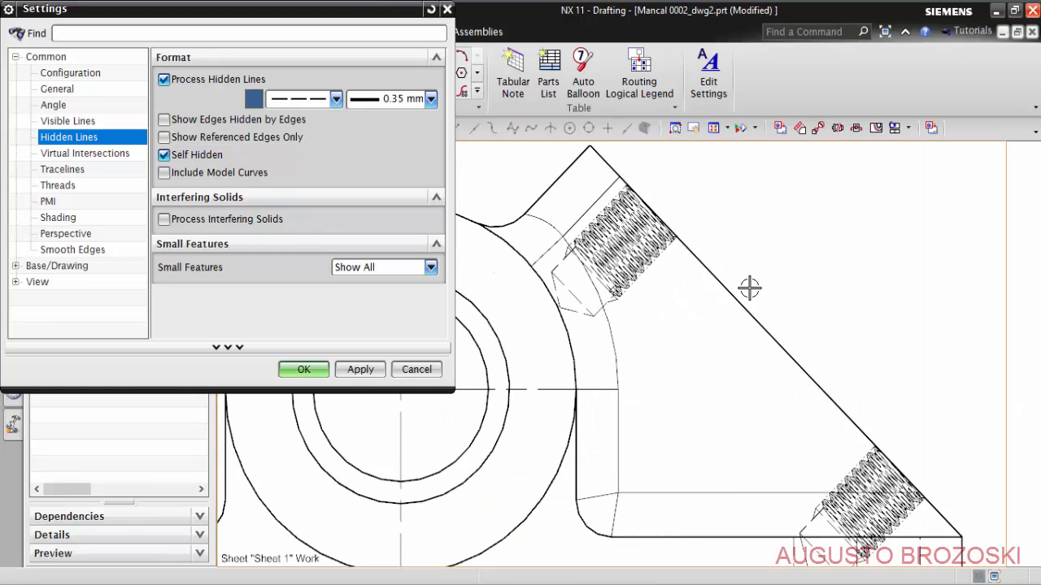
pyautogui.scroll(-5, 575, 274)
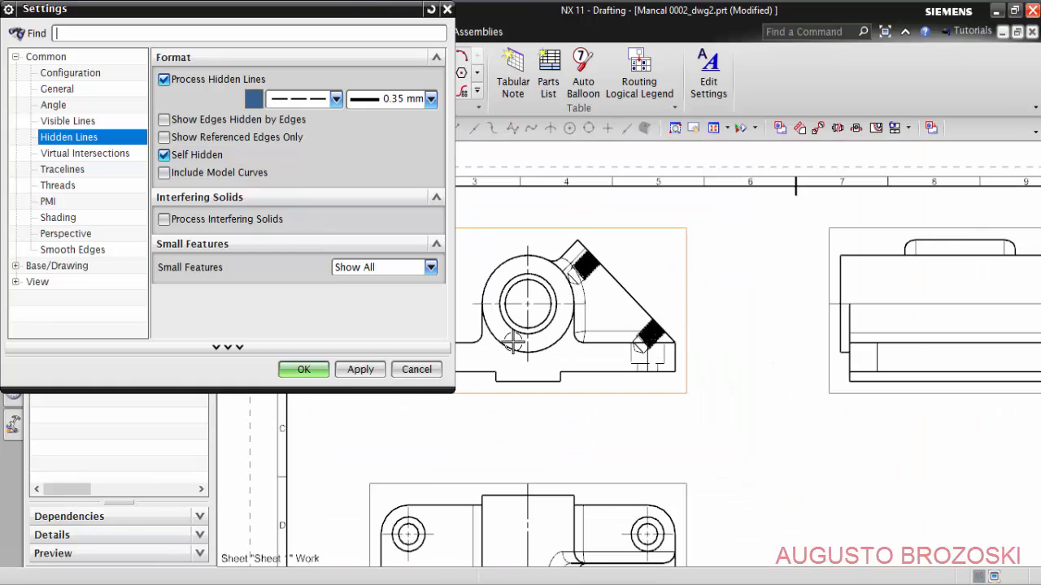
pyautogui.click(304, 370)
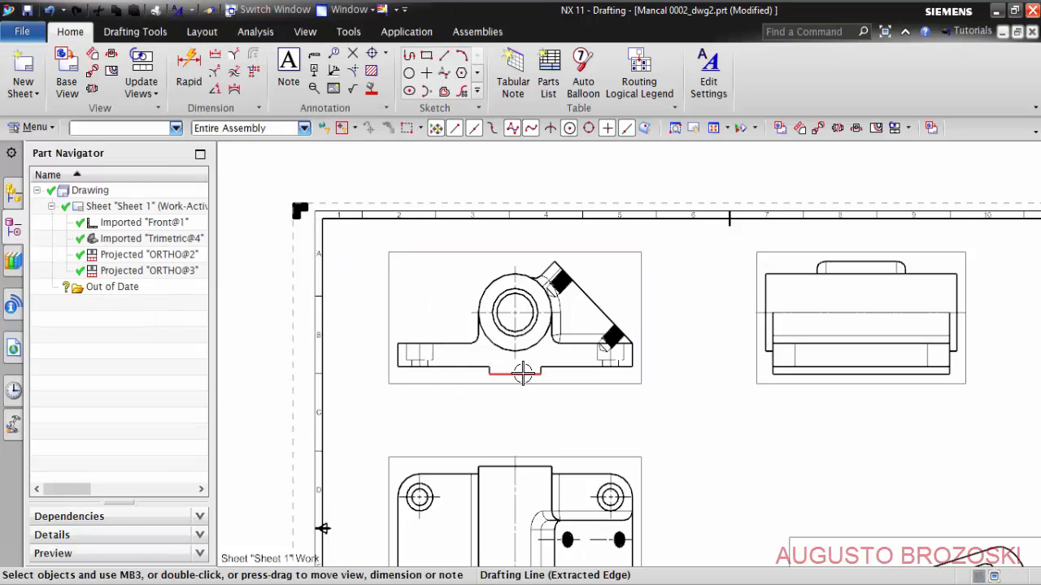
# - Show the hidden lines of the projected view beside the front view in the Long Dashed font
pyautogui.scroll(4, 605, 340)
pyautogui.scroll(1, 578, 340)
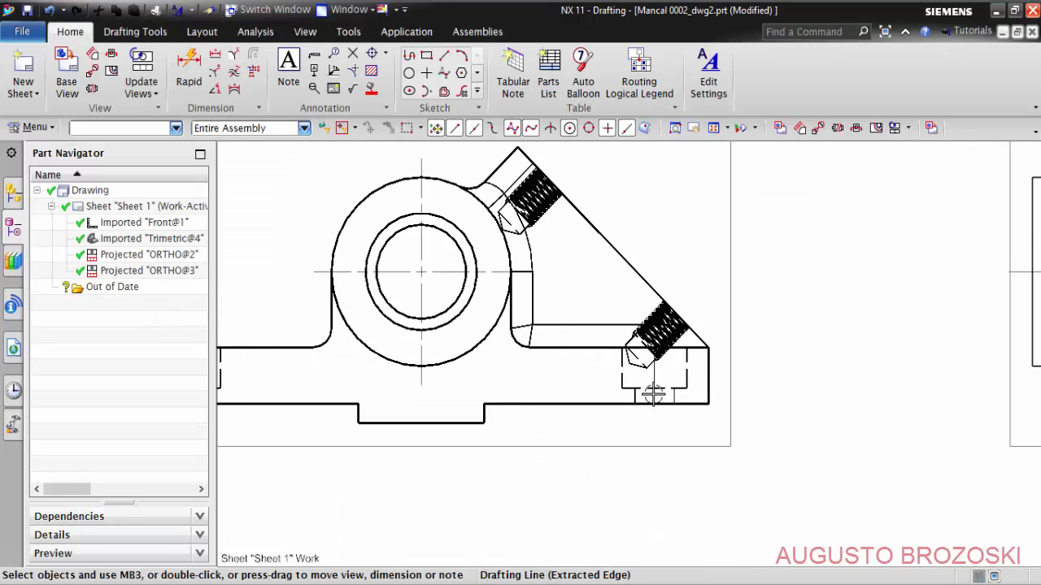
pyautogui.scroll(-5, 553, 325)
pyautogui.scroll(2, 761, 297)
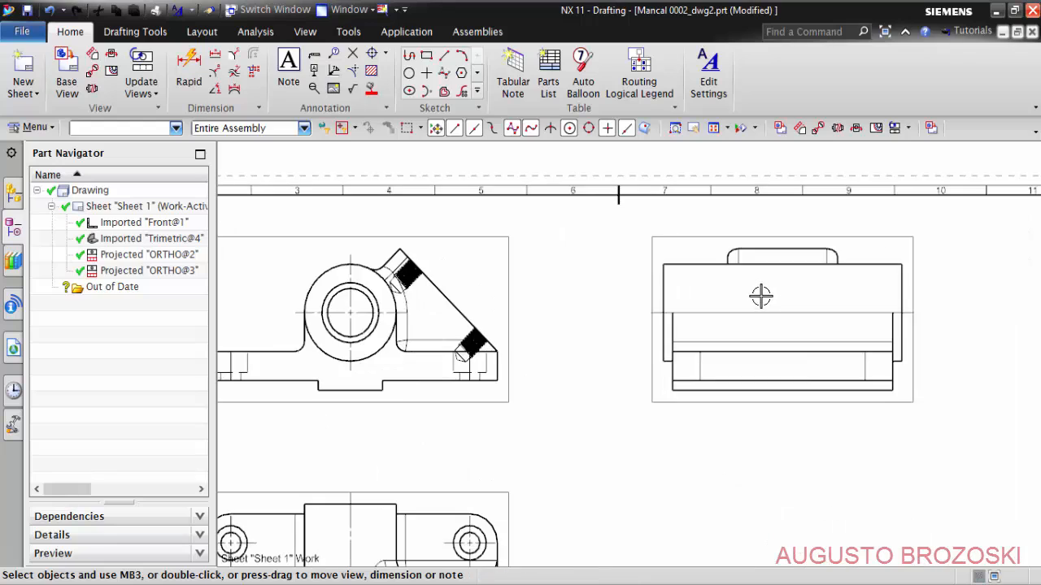
pyautogui.scroll(2, 761, 297)
pyautogui.click(628, 202)
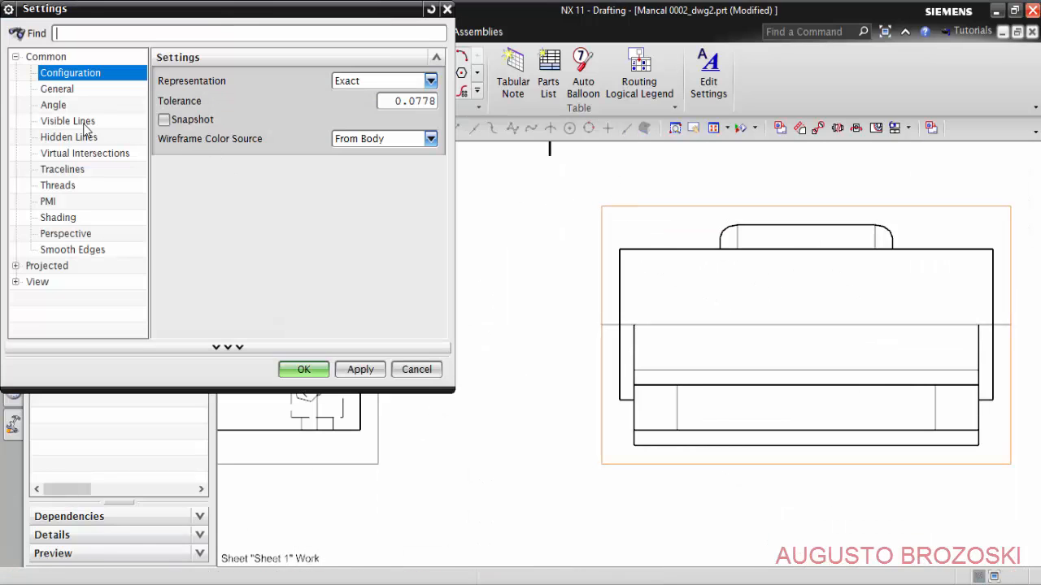
pyautogui.click(66, 137)
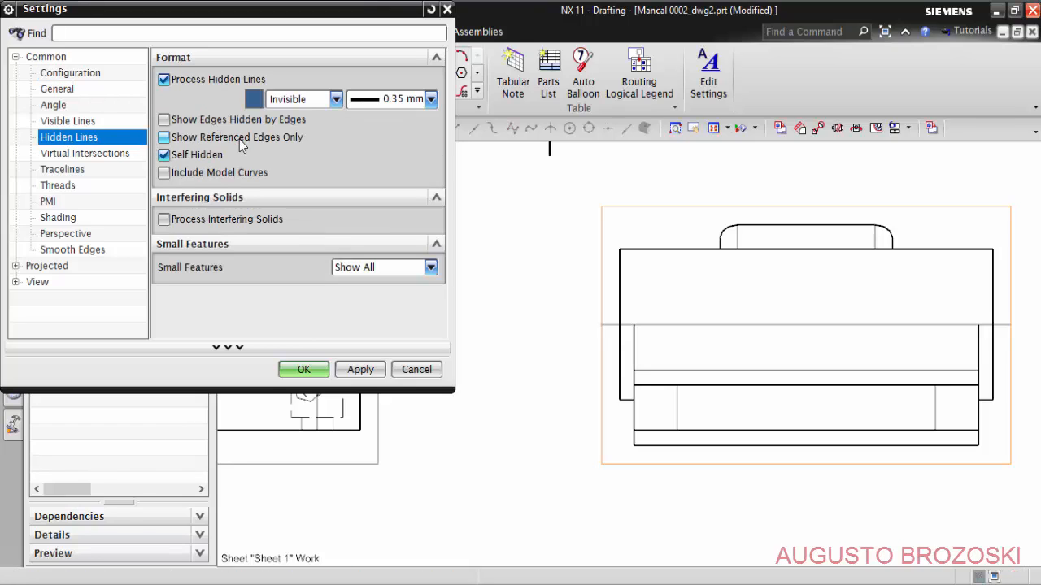
pyautogui.click(334, 101)
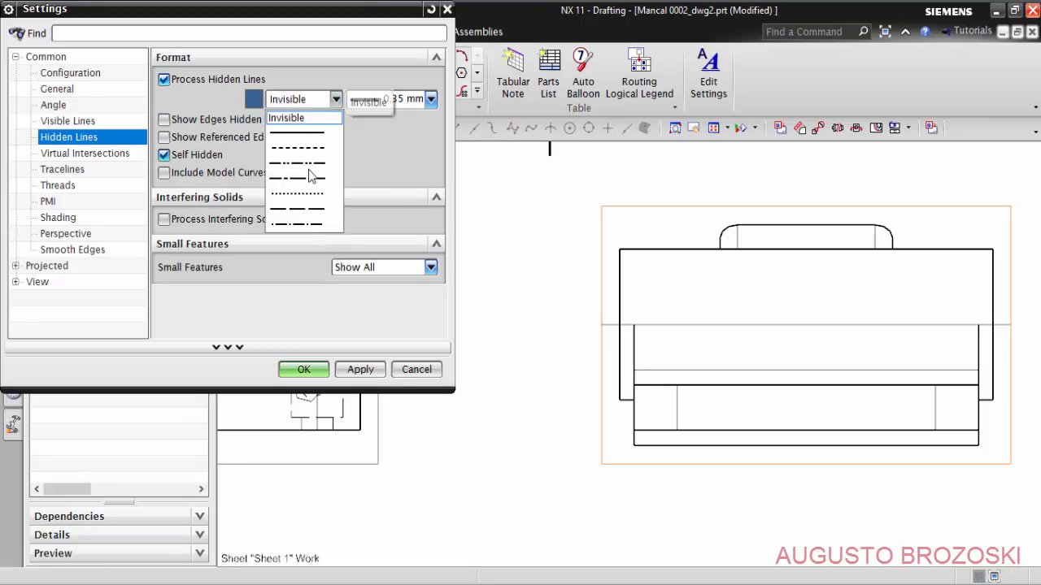
pyautogui.click(317, 214)
pyautogui.click(304, 370)
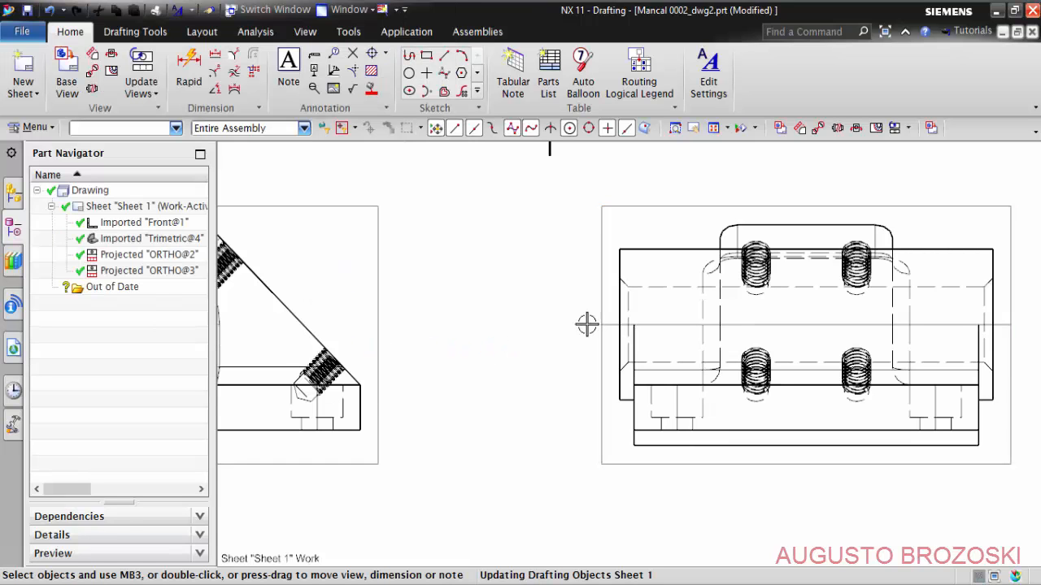
# - Apply the Long Dashed font to the hidden lines of the projected view below the front view
pyautogui.scroll(-2, 727, 286)
pyautogui.scroll(-2, 681, 287)
pyautogui.moveTo(524, 374); pyautogui.dragTo(520, 270, button='middle')
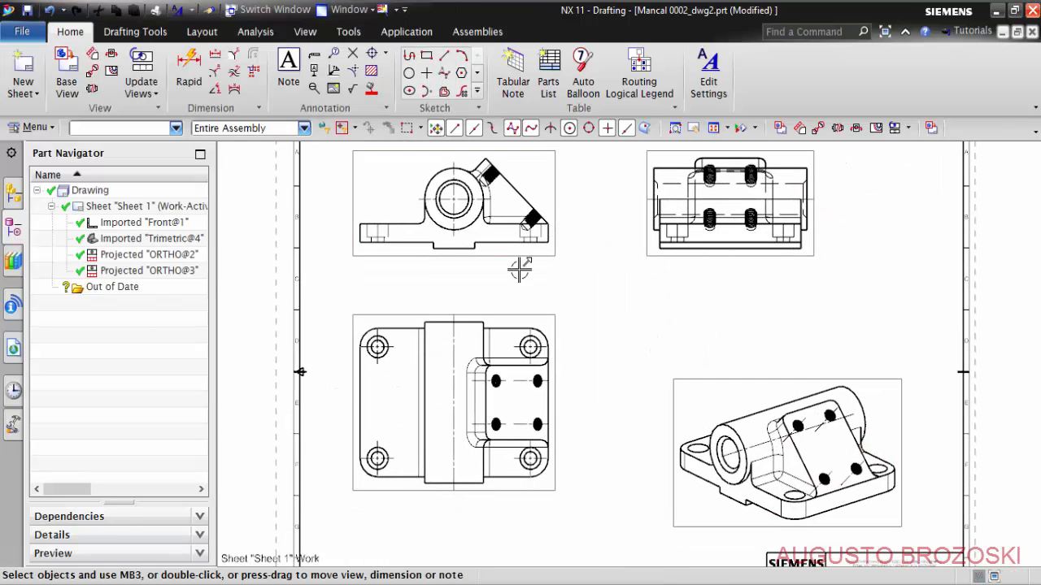
pyautogui.scroll(2, 408, 346)
pyautogui.scroll(1, 368, 352)
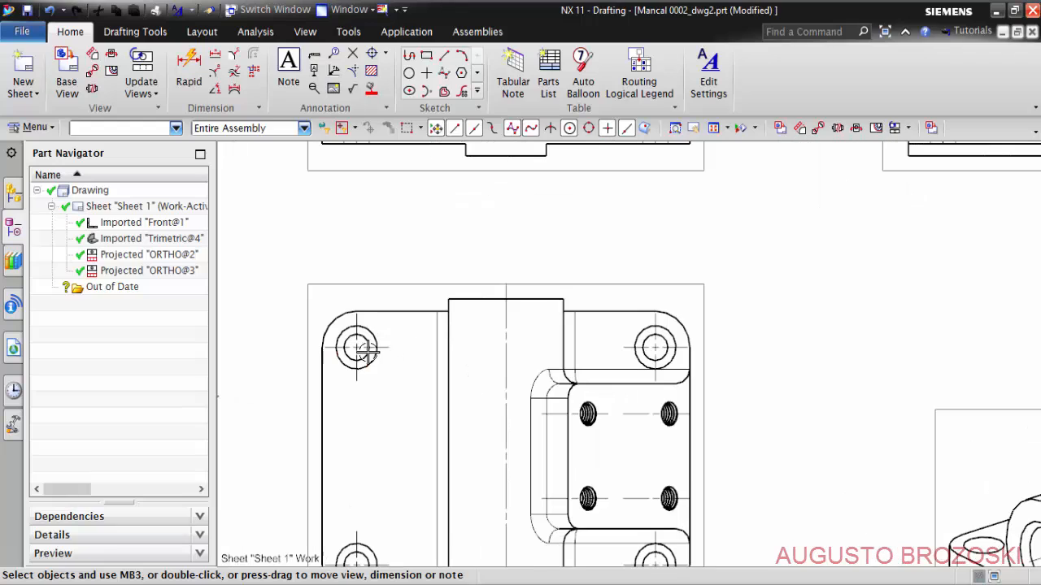
pyautogui.doubleClick(336, 284)
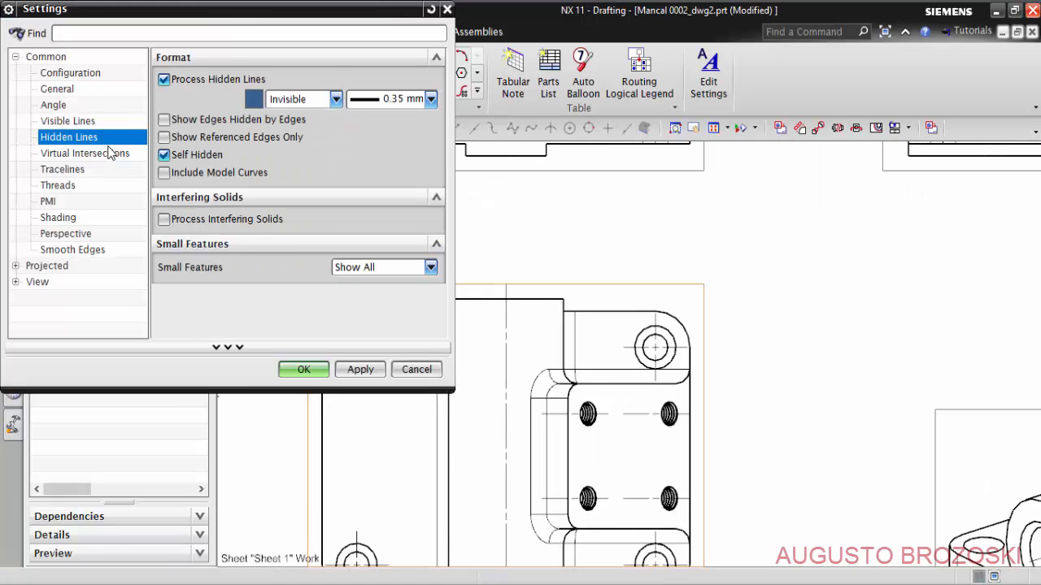
pyautogui.click(336, 100)
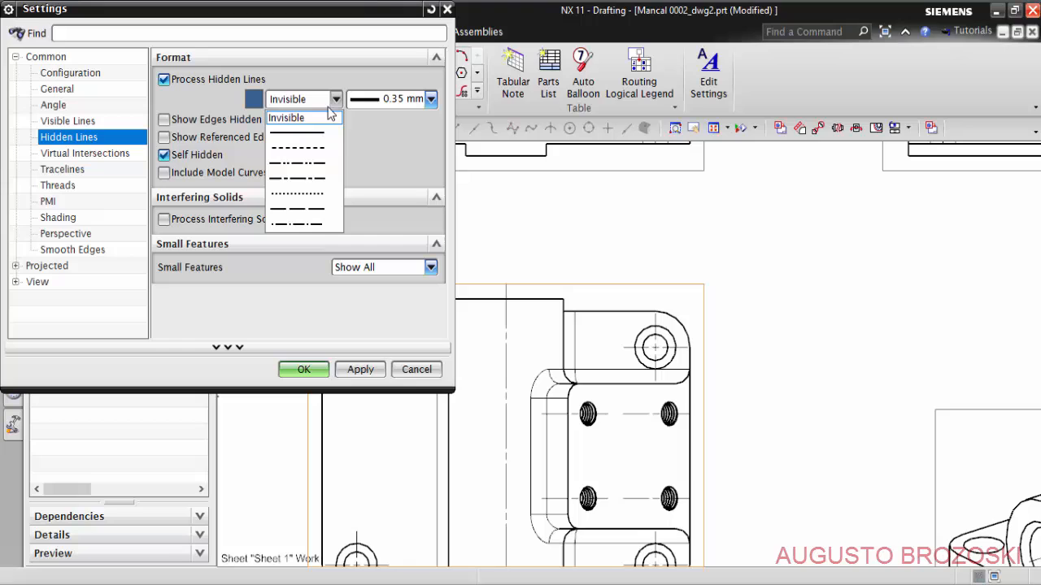
pyautogui.click(304, 213)
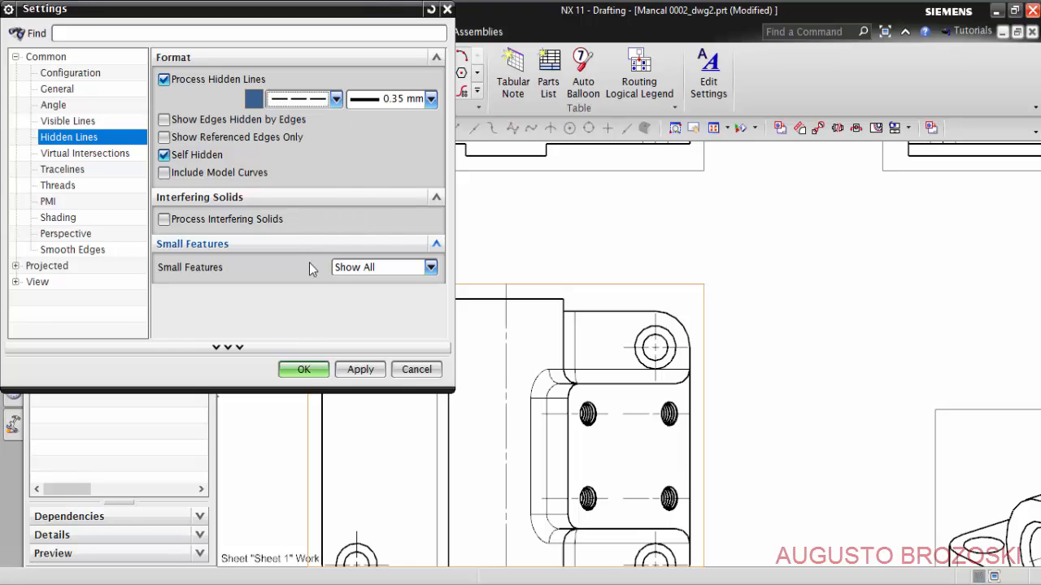
pyautogui.click(305, 370)
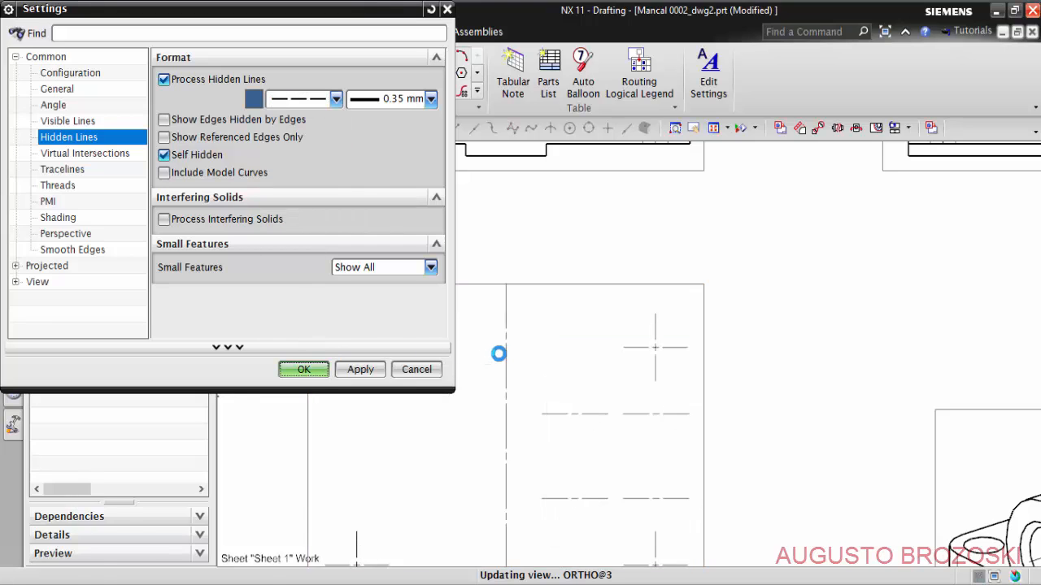
# - Turn off Self Hidden in the front view's hidden line settings
pyautogui.moveTo(422, 272)
pyautogui.mouseDown(button='middle')
pyautogui.moveTo(448, 281)
pyautogui.moveTo(435, 493)
pyautogui.mouseUp(button='middle')
pyautogui.scroll(2, 380, 286)
pyautogui.moveTo(380, 288); pyautogui.dragTo(388, 395, button='middle')
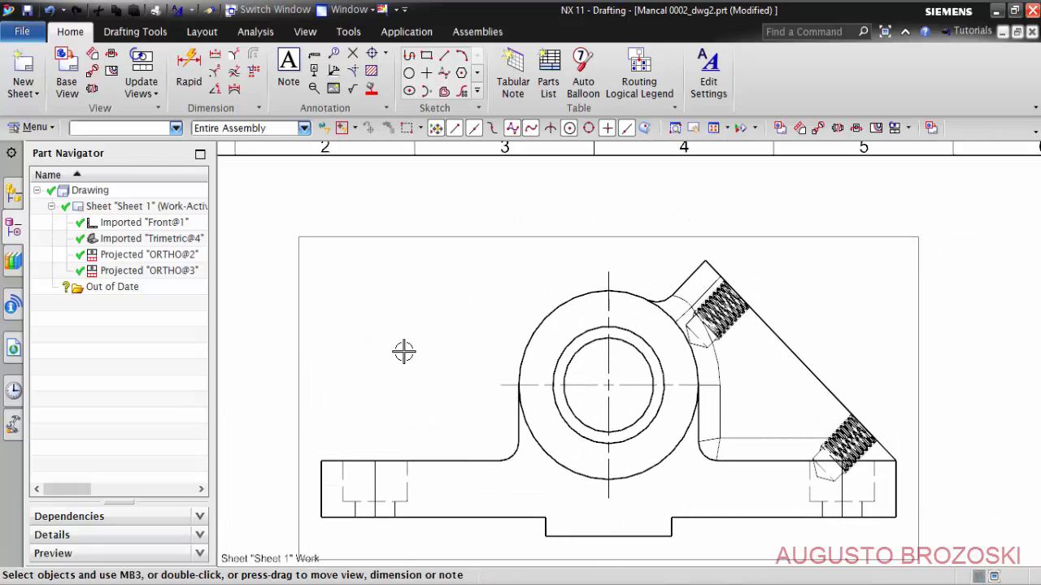
pyautogui.doubleClick(411, 242)
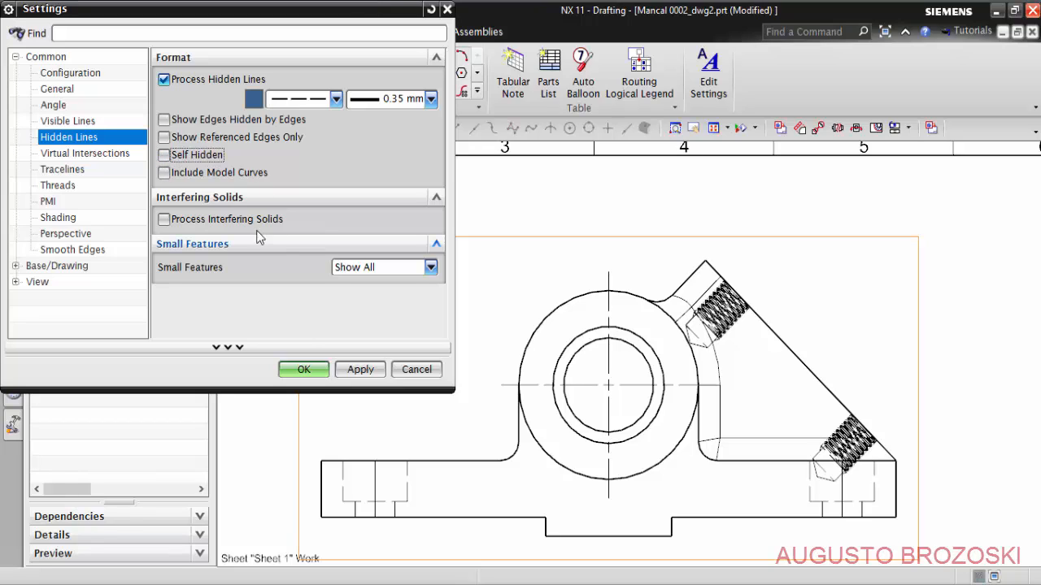
pyautogui.click(325, 371)
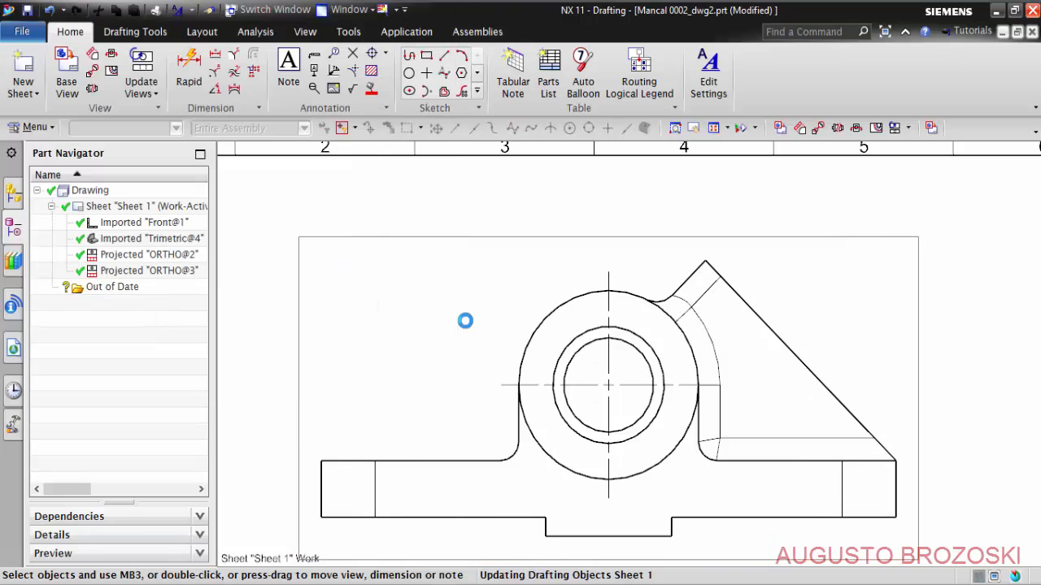
# - Save the Mancal 0002_dwg2.prt drawing with the whole sheet in view
pyautogui.scroll(-5, 481, 297)
pyautogui.scroll(3, 557, 328)
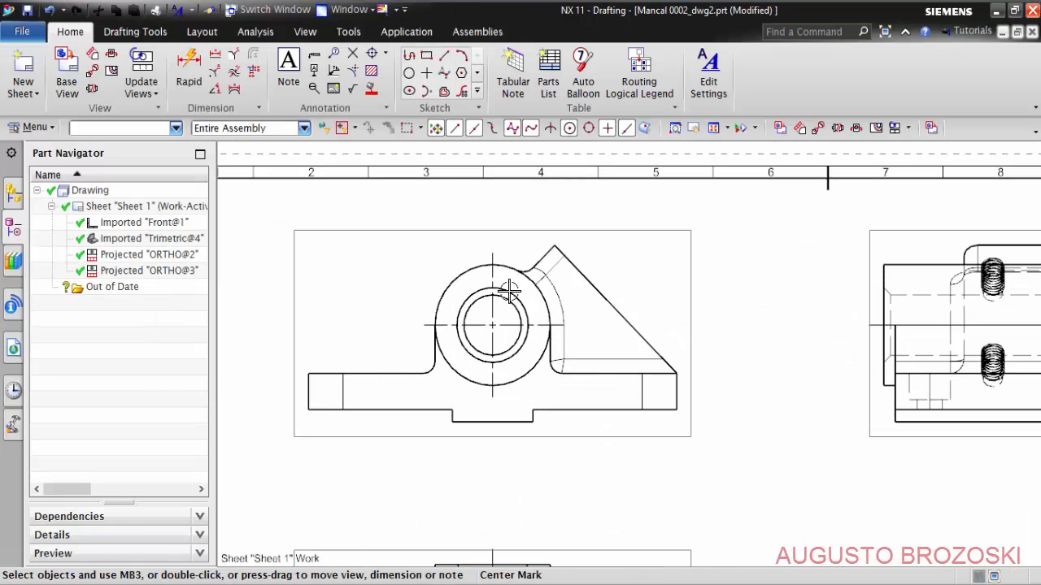
pyautogui.scroll(-3, 469, 300)
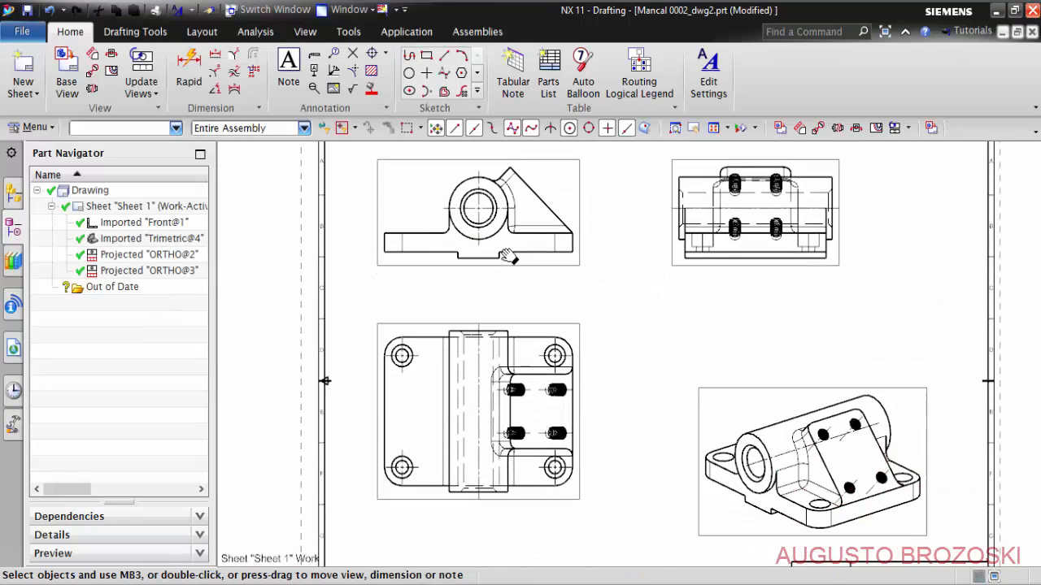
pyautogui.click(720, 149)
pyautogui.press('Escape')
pyautogui.click(713, 128)
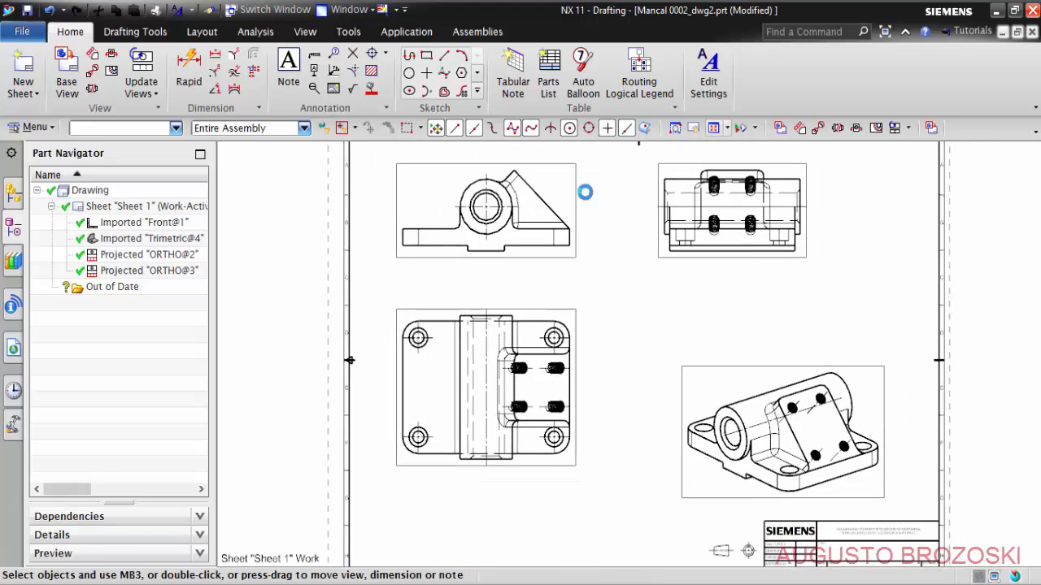
pyautogui.click(27, 10)
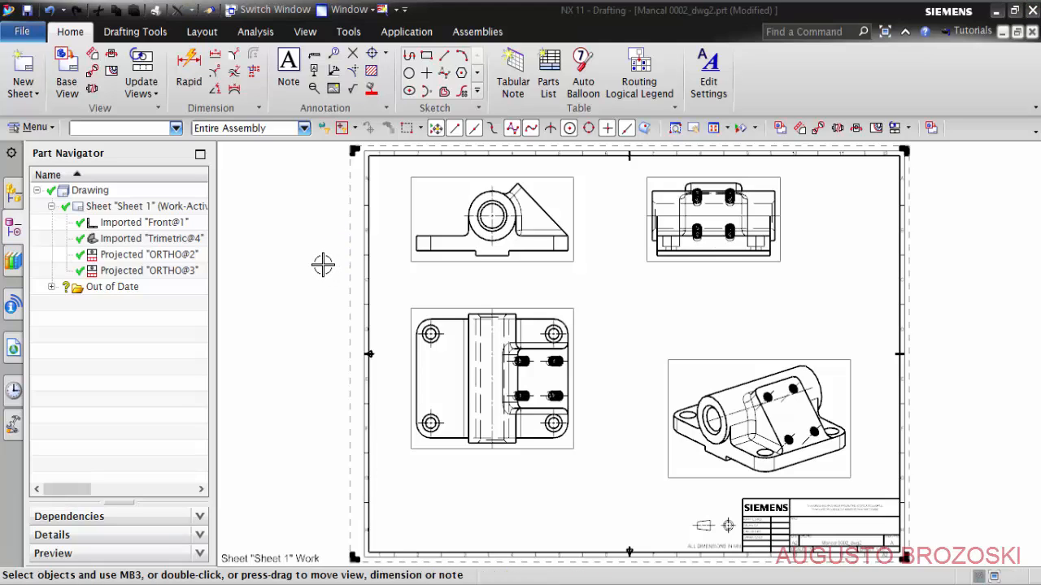
# - Add a horizontal Rapid Dimension for the overall base length between its bottom outer corners, placed below the front view
pyautogui.scroll(6, 480, 203)
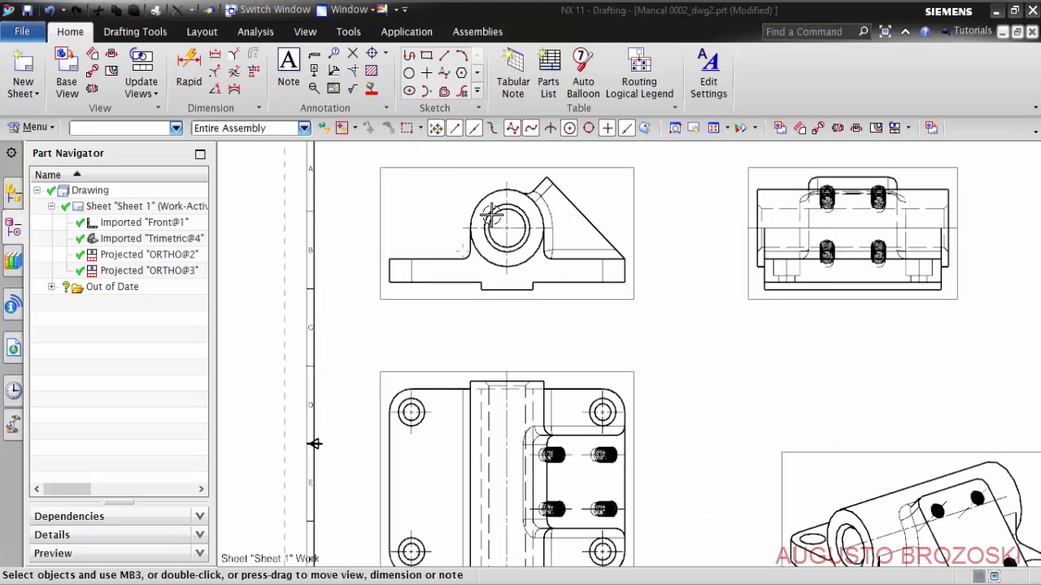
pyautogui.keyDown('shift'); pyautogui.moveTo(511, 261); pyautogui.dragTo(590, 278, button='middle'); pyautogui.keyUp('shift')
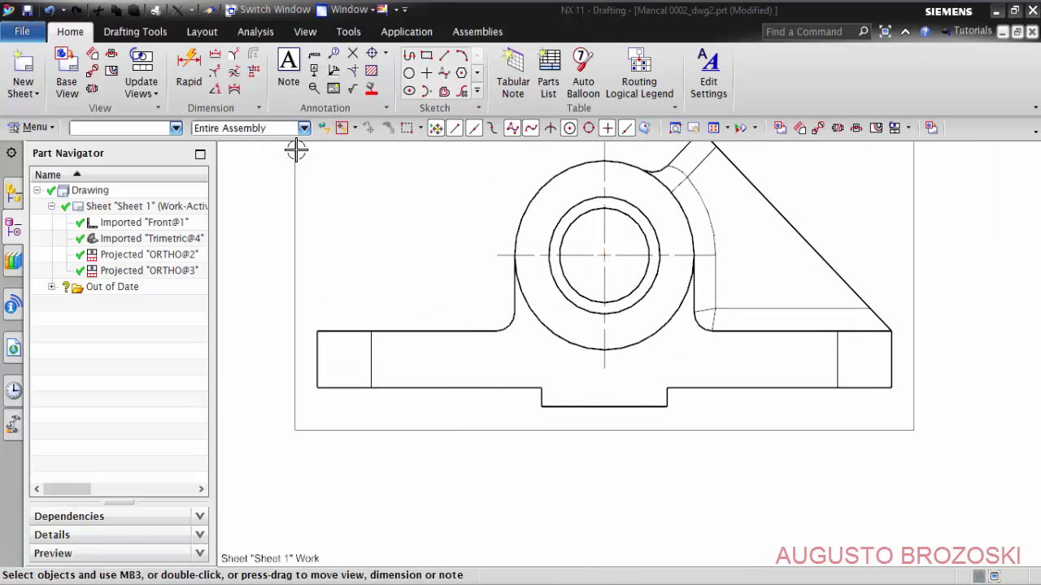
pyautogui.click(192, 68)
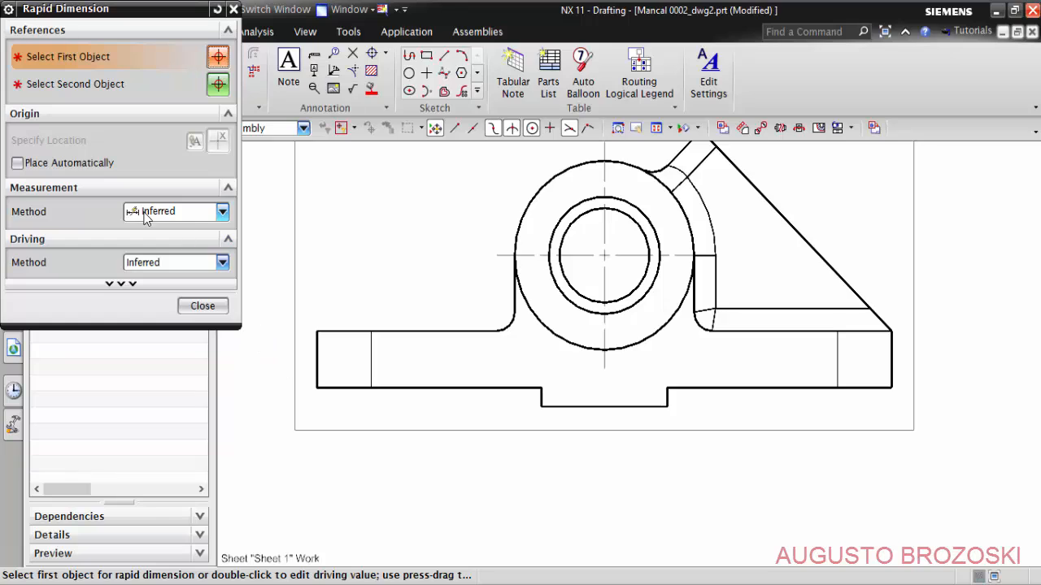
pyautogui.click(318, 388)
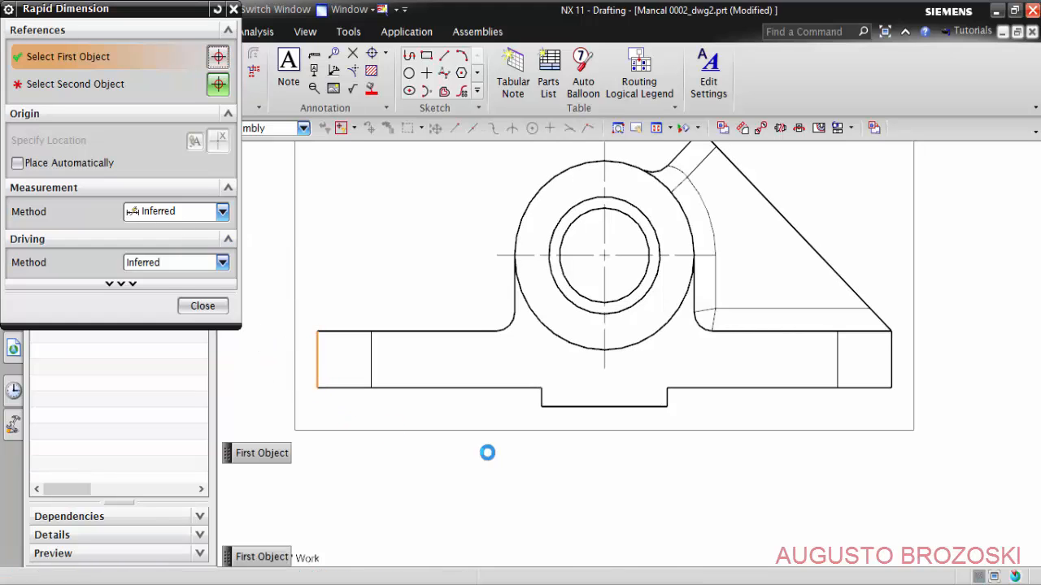
pyautogui.click(892, 389)
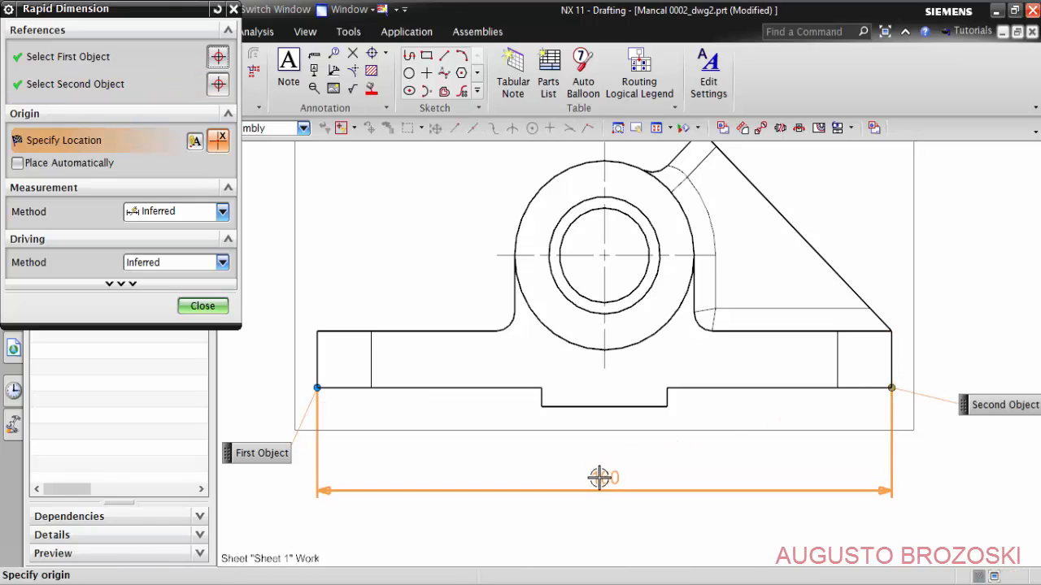
pyautogui.moveTo(602, 491)
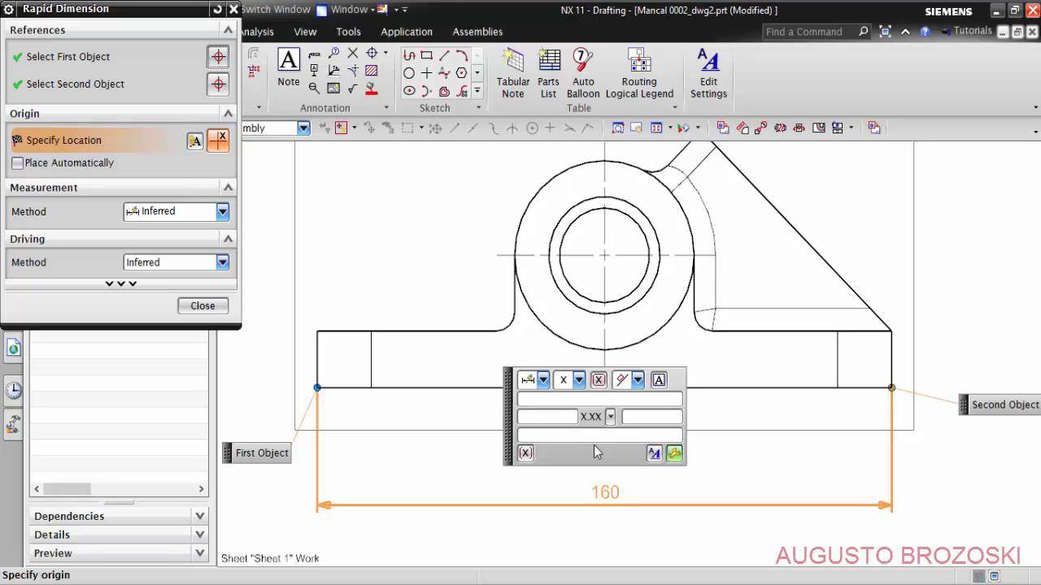
pyautogui.click(609, 489)
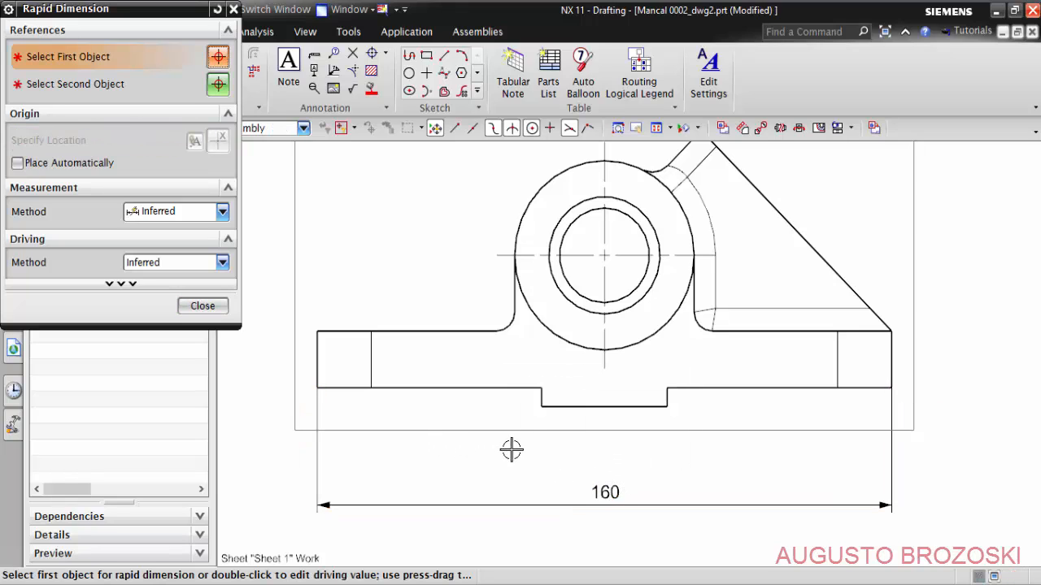
# - Dimension the bottom tongue's width below the front view and the base's end thickness beside its outer right edge
pyautogui.click(560, 406)
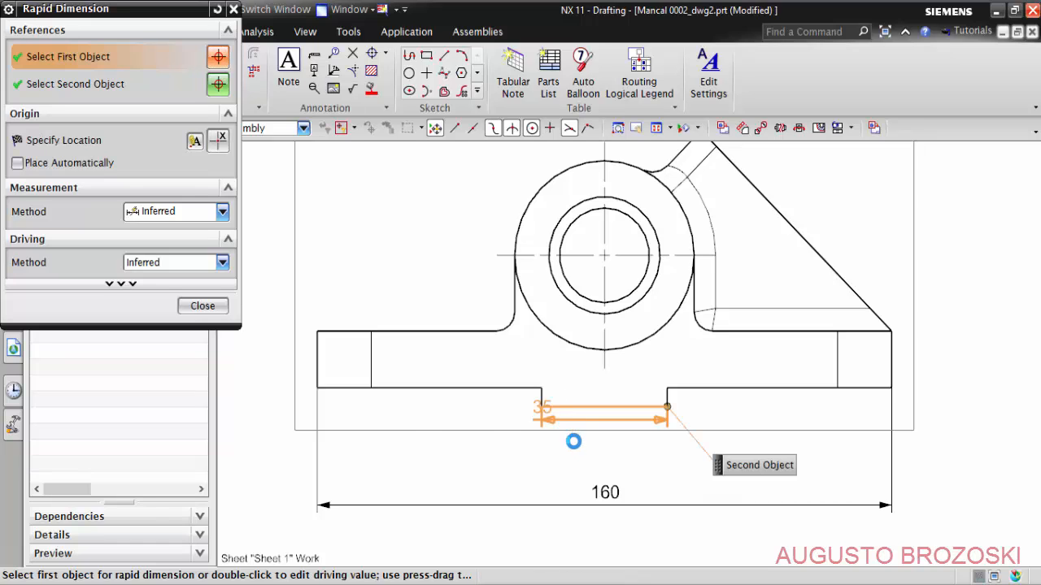
pyautogui.click(608, 455)
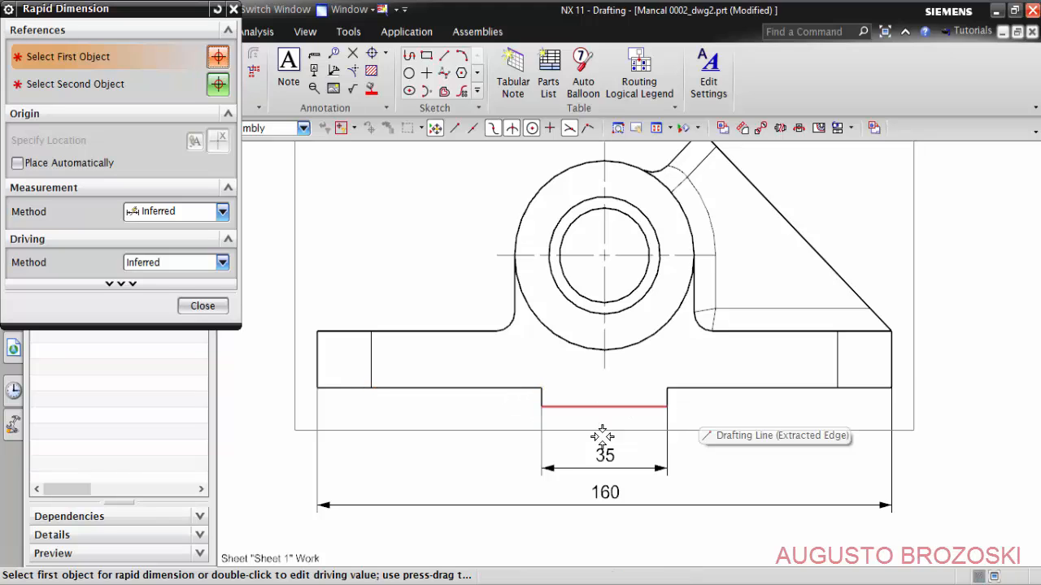
pyautogui.scroll(5, 935, 362)
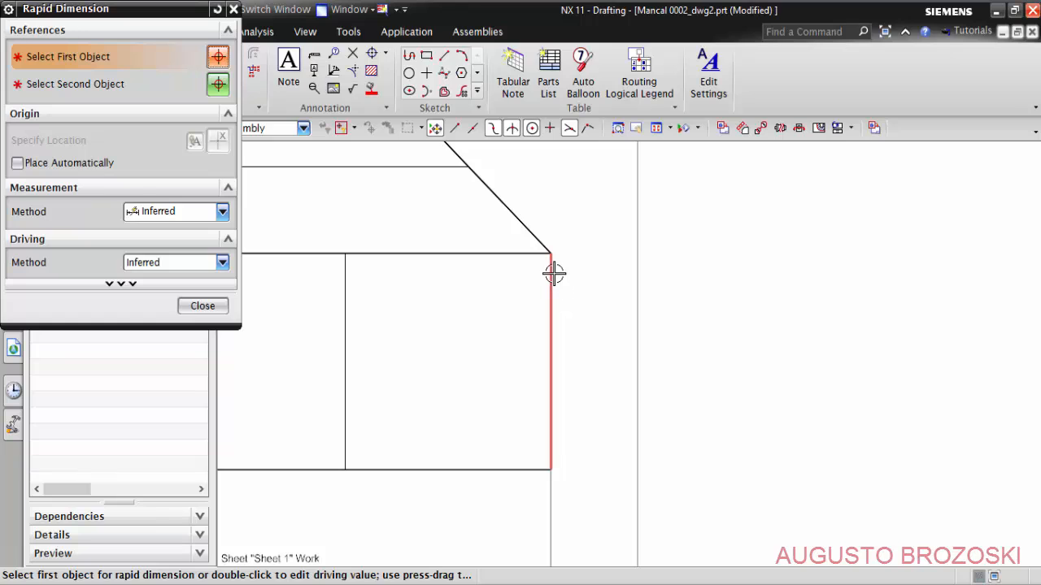
pyautogui.click(553, 274)
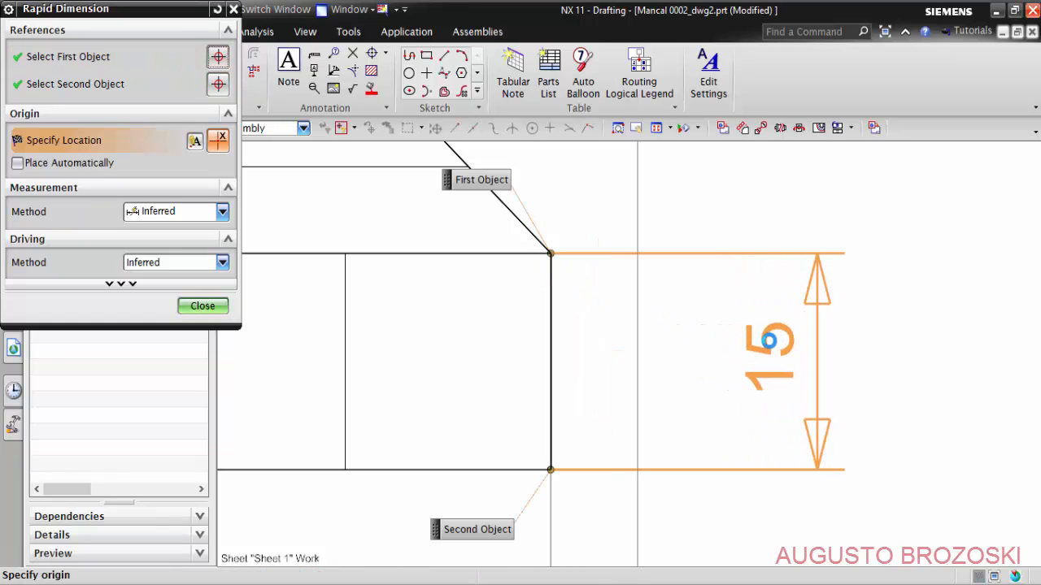
pyautogui.click(768, 339)
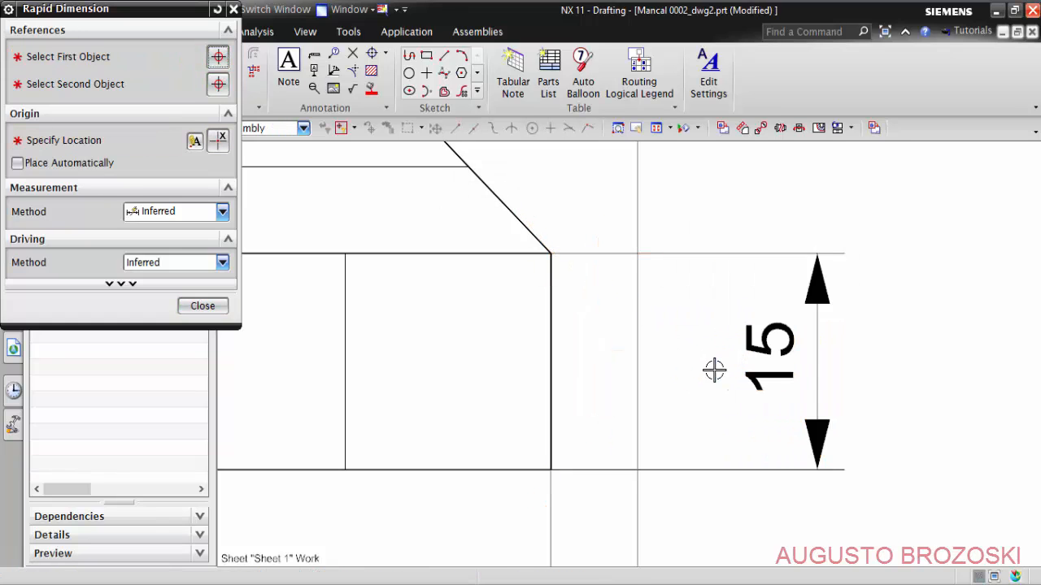
# - Dimension the bottom tongue's depth below the base underside, aligned with the base thickness dimension
pyautogui.scroll(-6, 714, 369)
pyautogui.scroll(5, 616, 398)
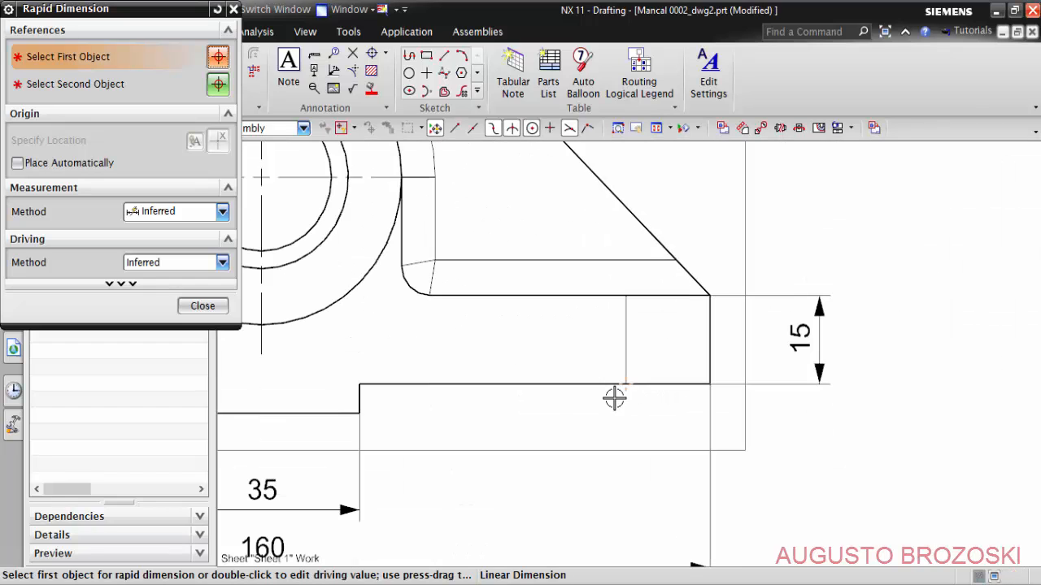
pyautogui.click(340, 413)
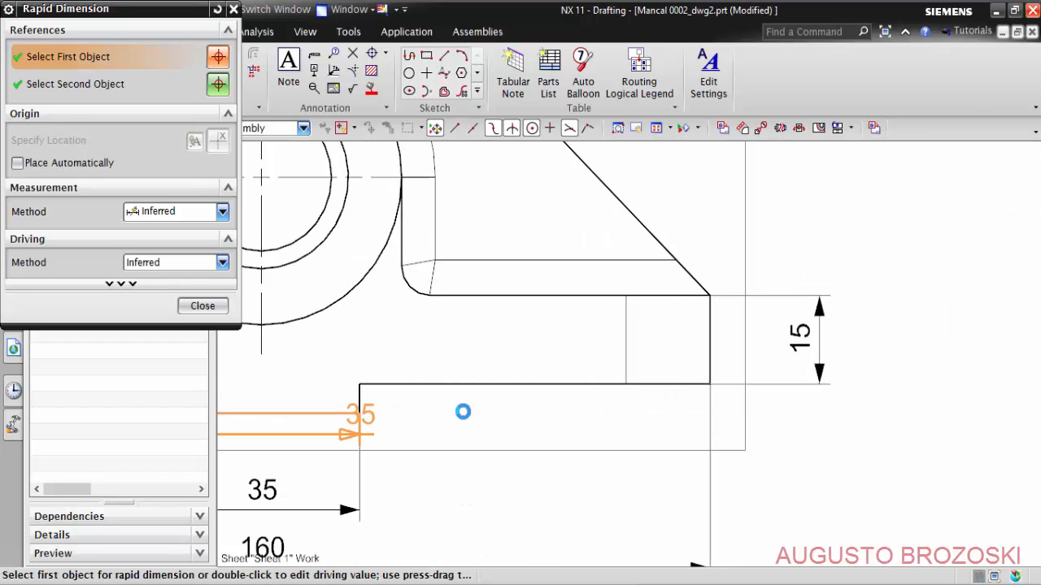
pyautogui.click(692, 384)
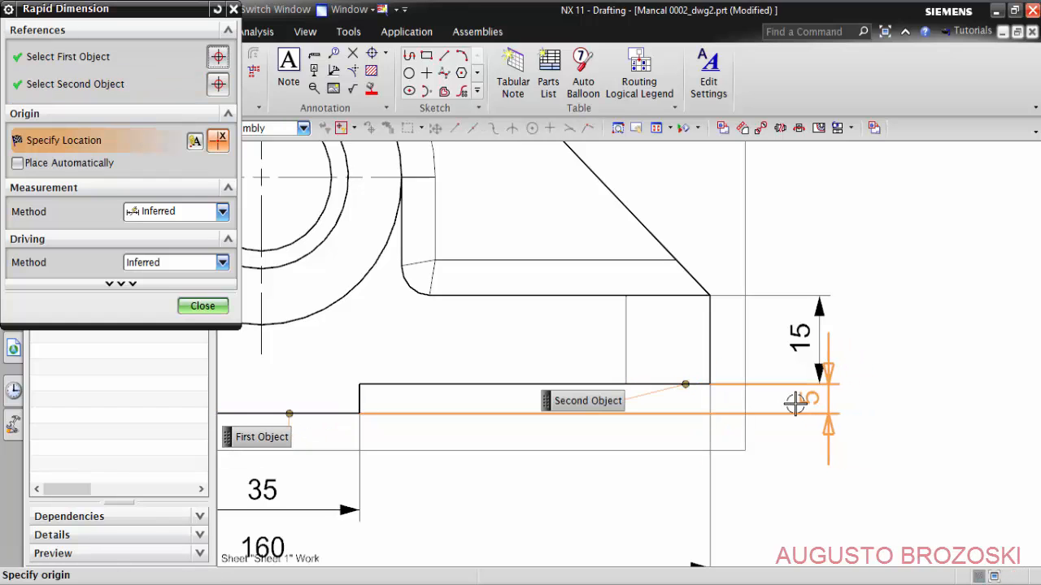
pyautogui.scroll(3, 813, 398)
pyautogui.click(806, 398)
pyautogui.scroll(2, 807, 397)
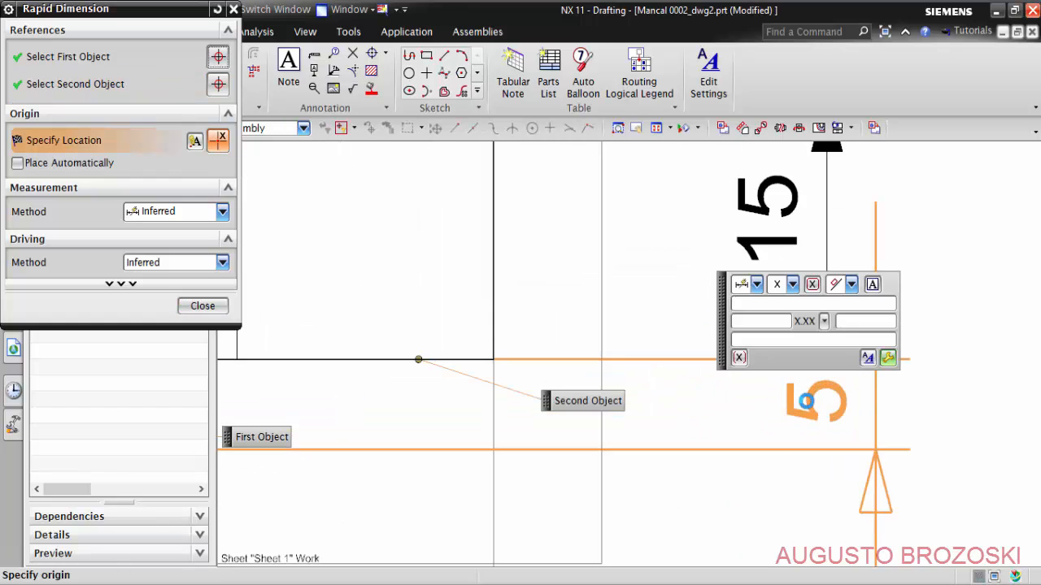
pyautogui.moveTo(725, 320); pyautogui.dragTo(391, 314)
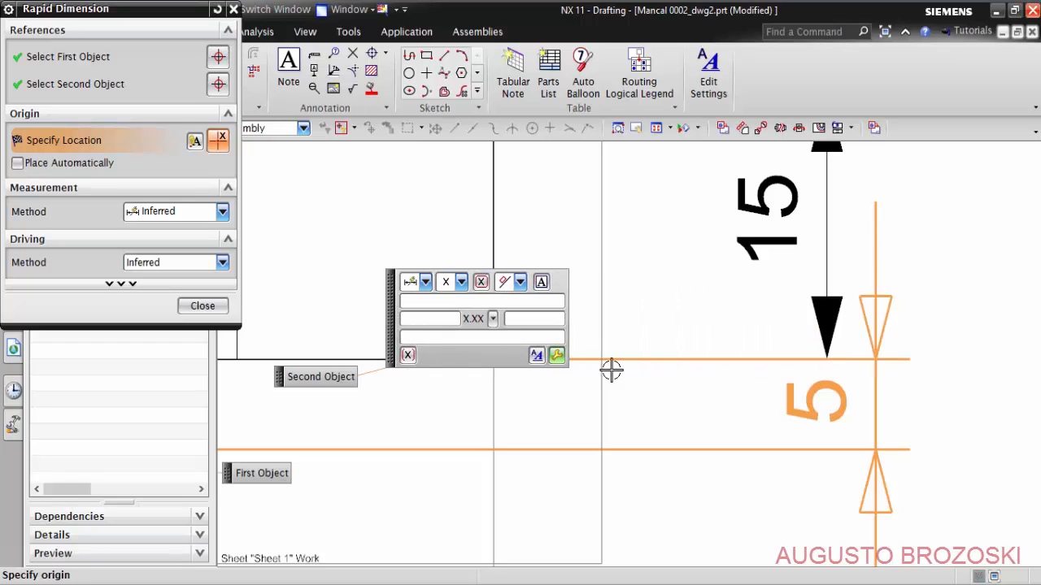
pyautogui.scroll(-2, 754, 403)
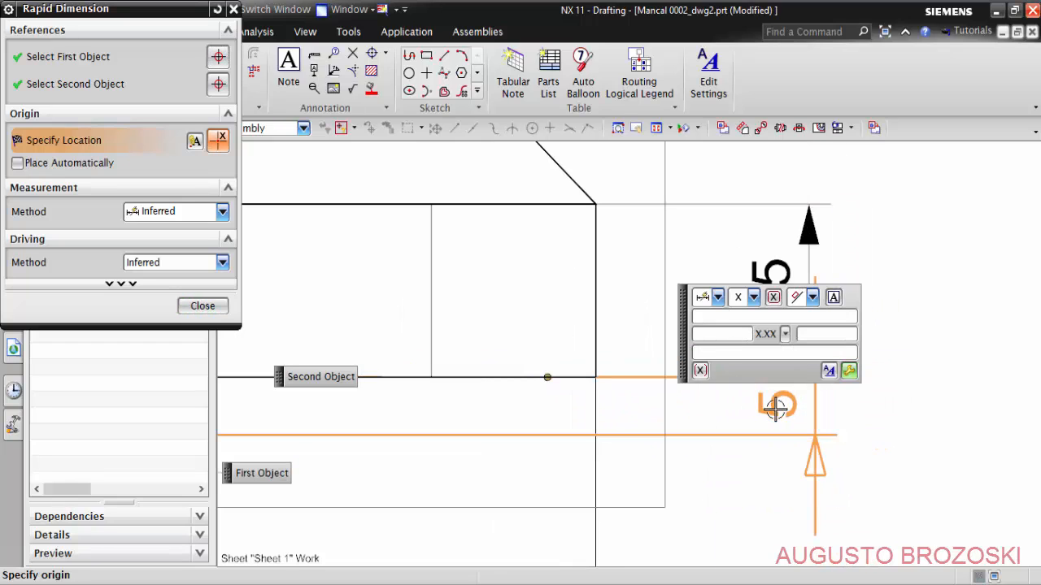
pyautogui.moveTo(686, 337); pyautogui.dragTo(487, 344)
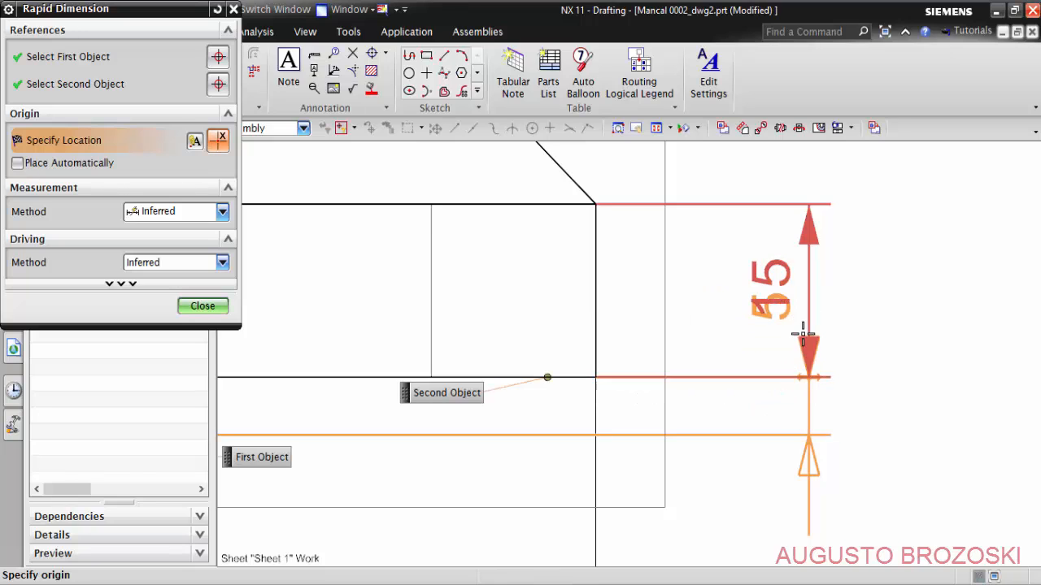
pyautogui.moveTo(802, 413)
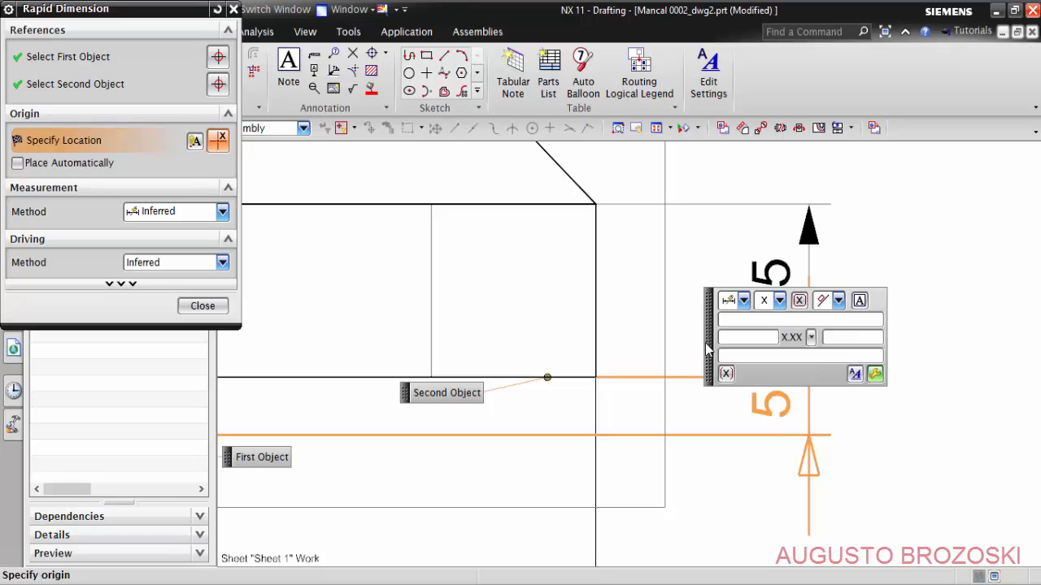
pyautogui.moveTo(709, 348); pyautogui.dragTo(437, 327)
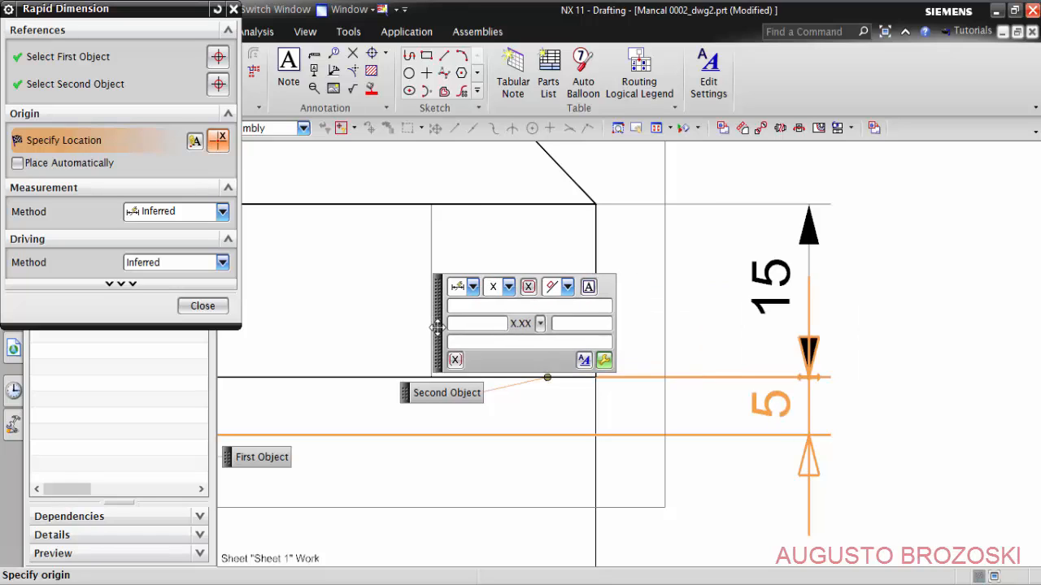
pyautogui.click(787, 416)
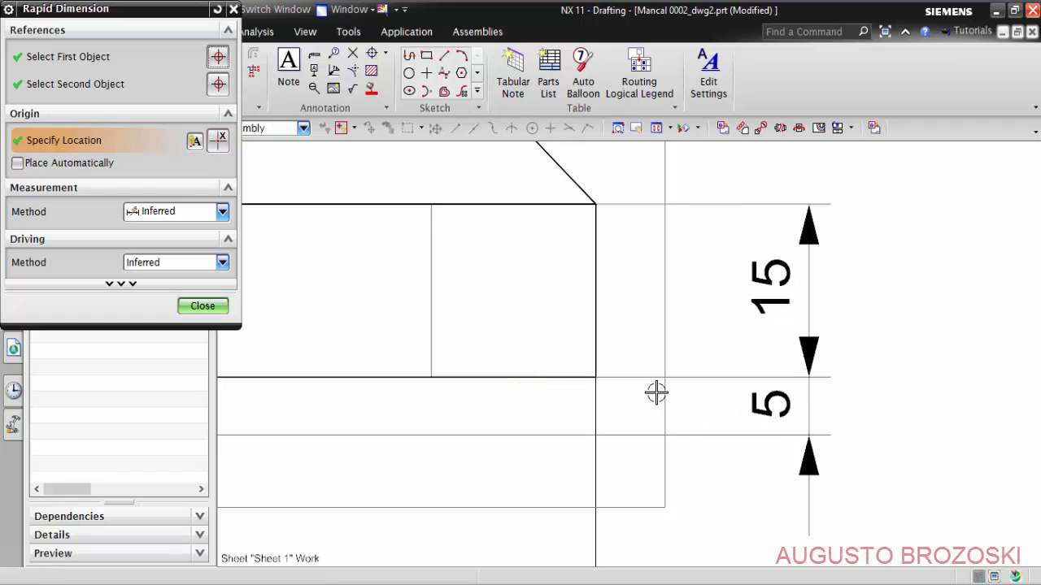
# - Add Diametral dimensions to the outer boss circle and the innermost bore circle, placed at the upper left of the front view
pyautogui.scroll(-5, 656, 382)
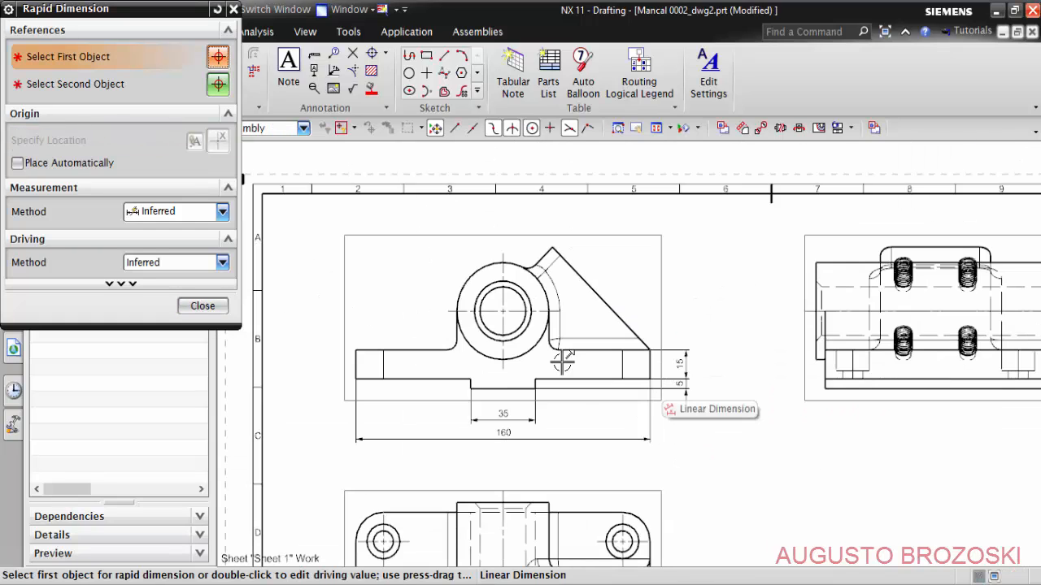
pyautogui.scroll(5, 372, 293)
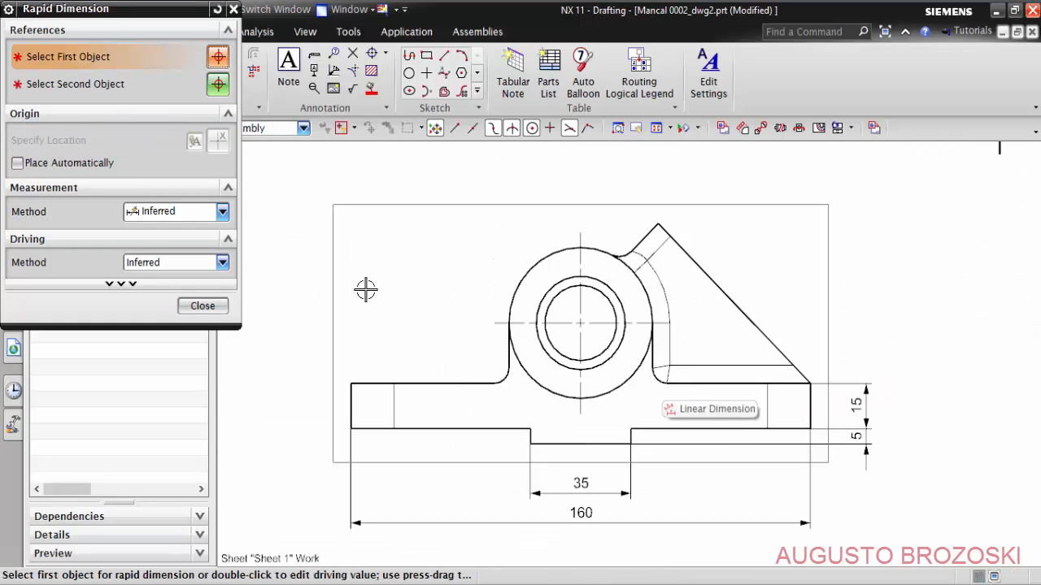
pyautogui.click(222, 213)
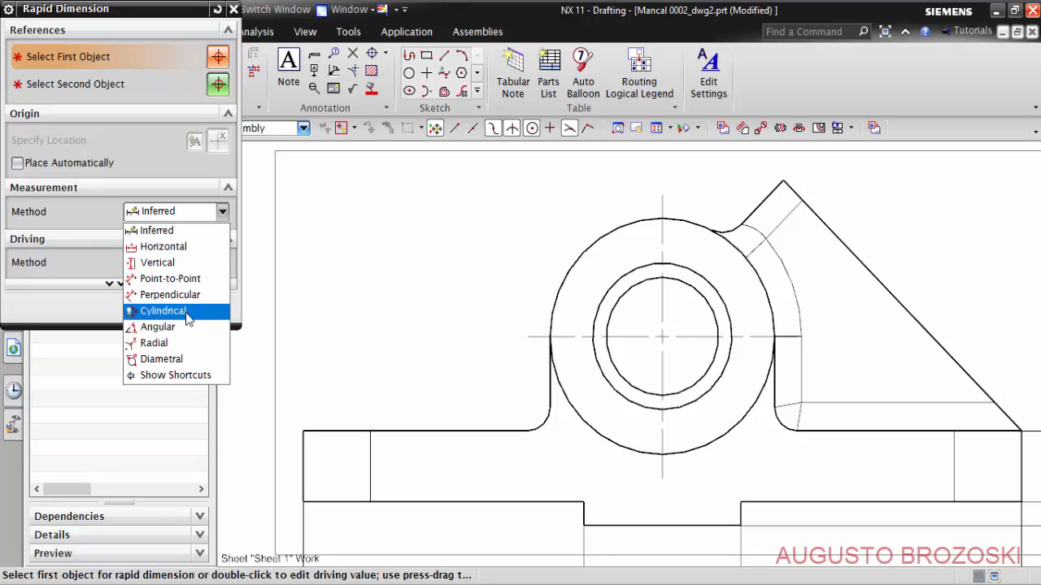
pyautogui.click(186, 359)
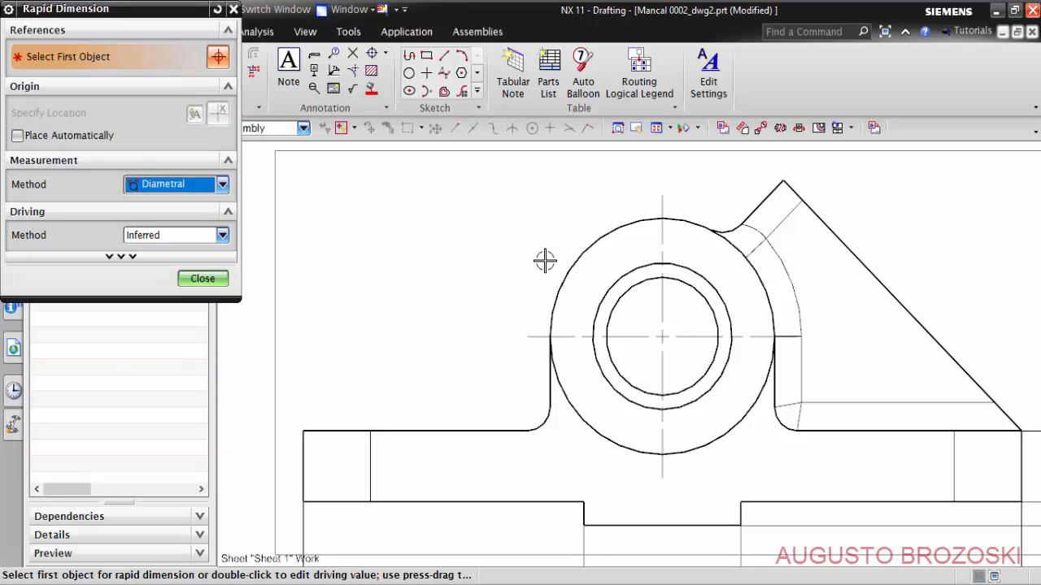
pyautogui.click(569, 269)
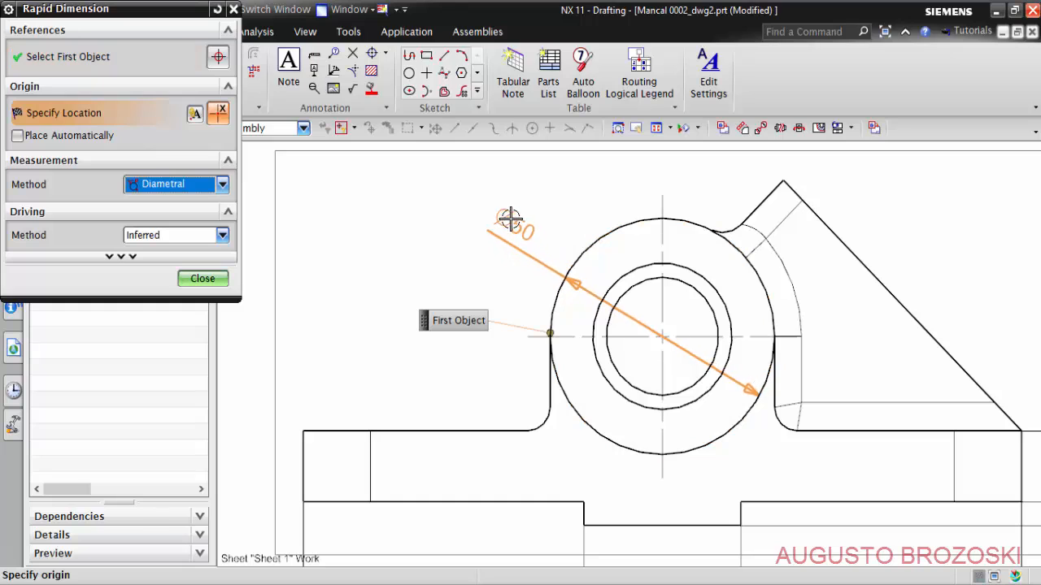
pyautogui.click(502, 209)
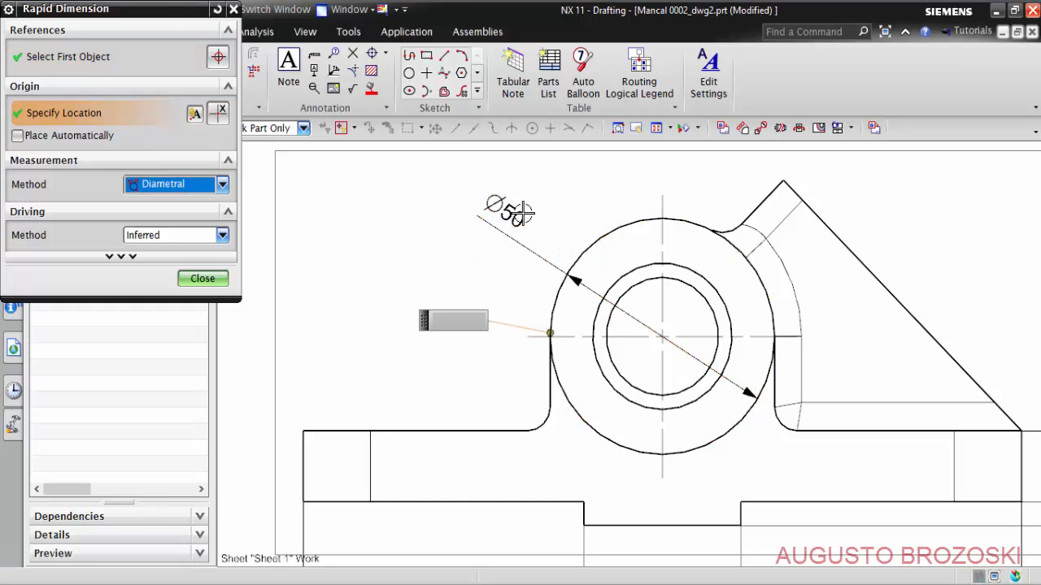
pyautogui.click(642, 284)
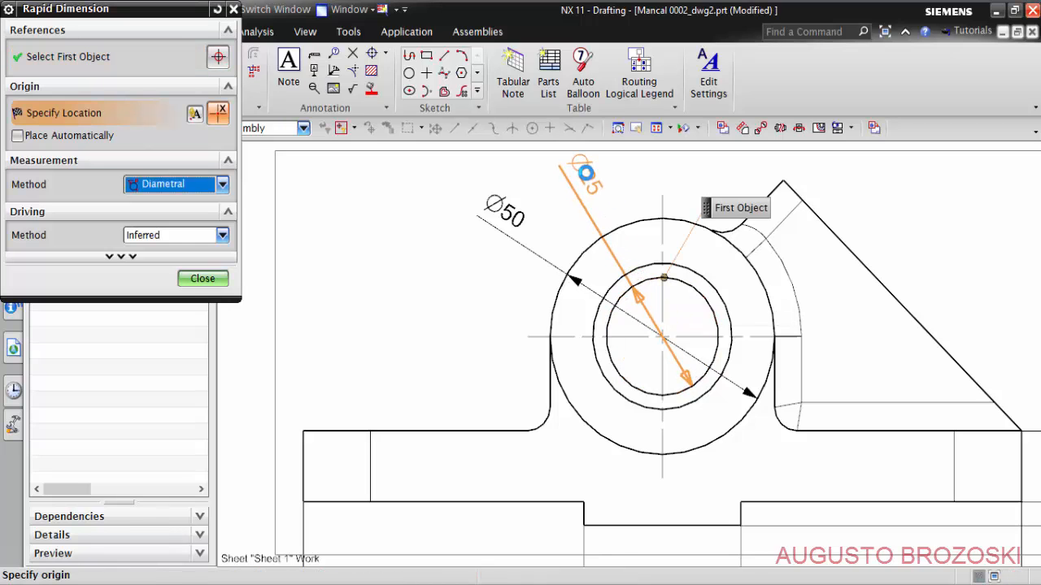
pyautogui.click(580, 167)
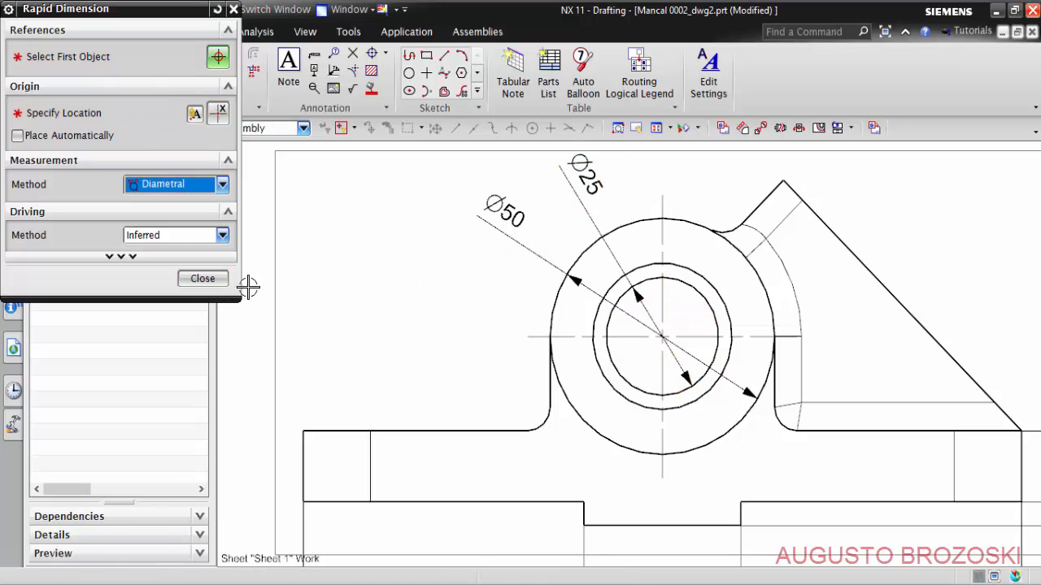
pyautogui.scroll(-3, 443, 297)
pyautogui.scroll(2, 398, 341)
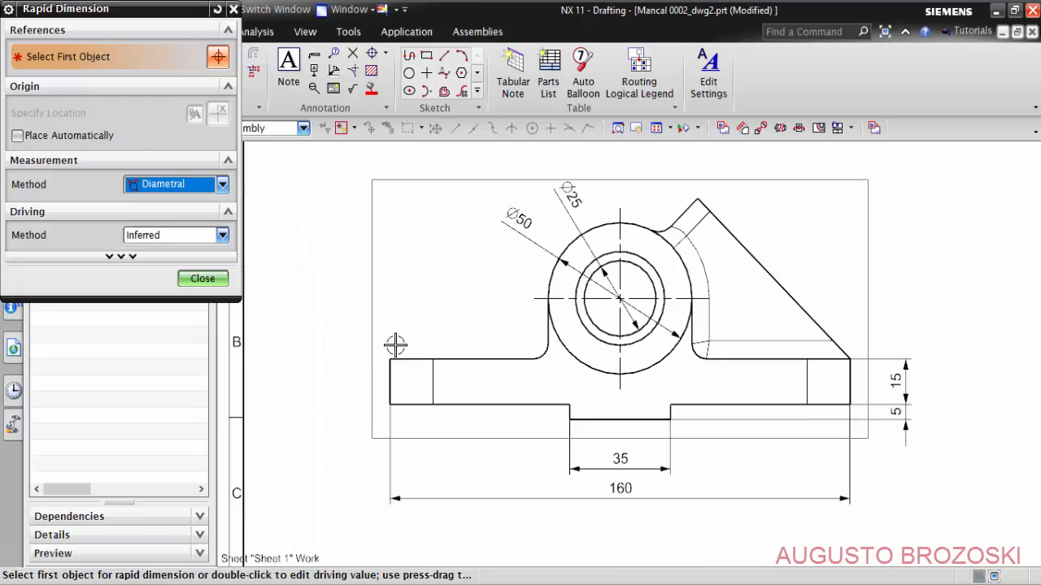
pyautogui.click(221, 184)
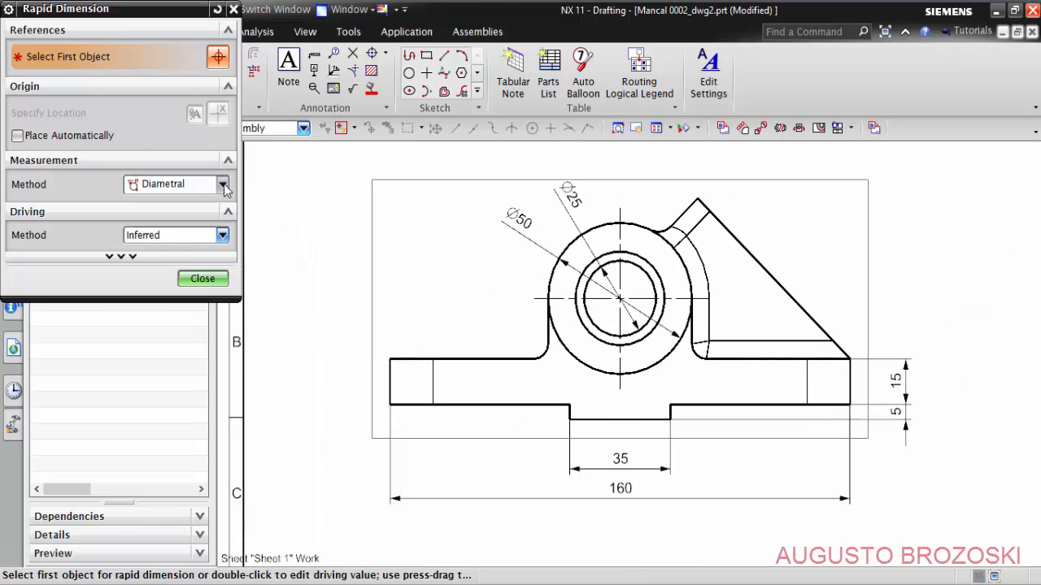
pyautogui.click(156, 203)
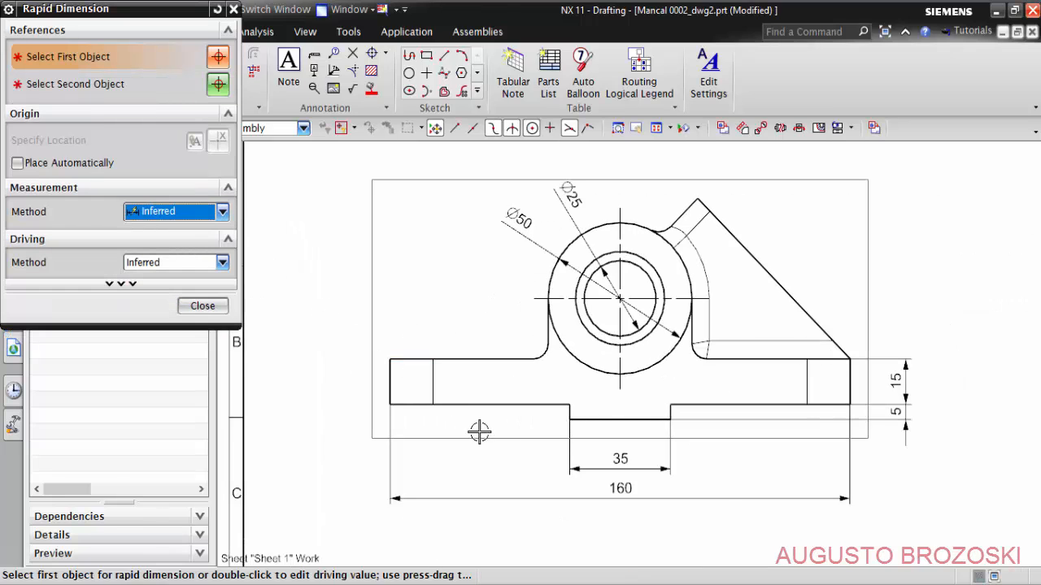
pyautogui.click(587, 419)
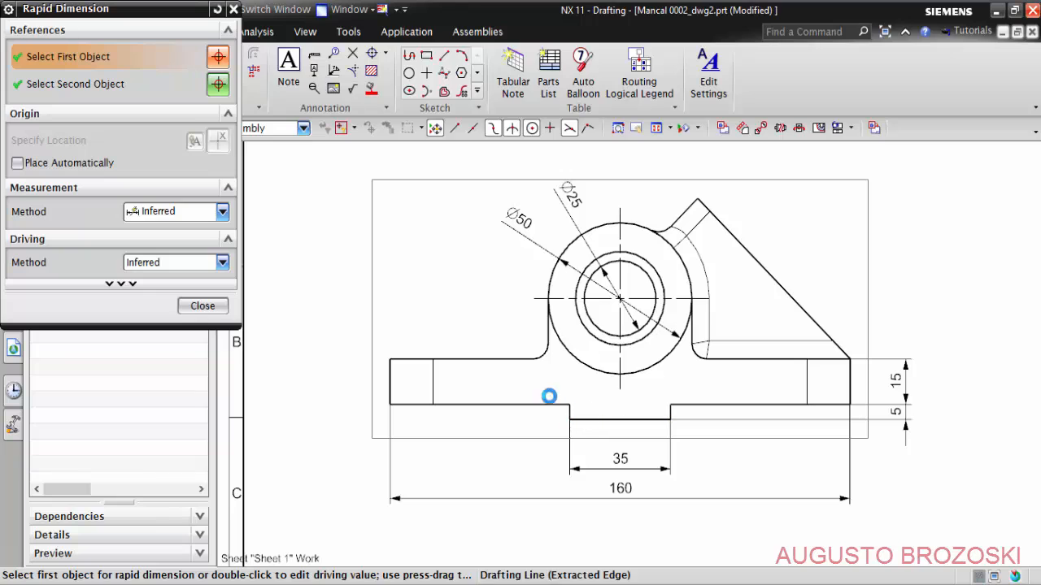
pyautogui.click(518, 299)
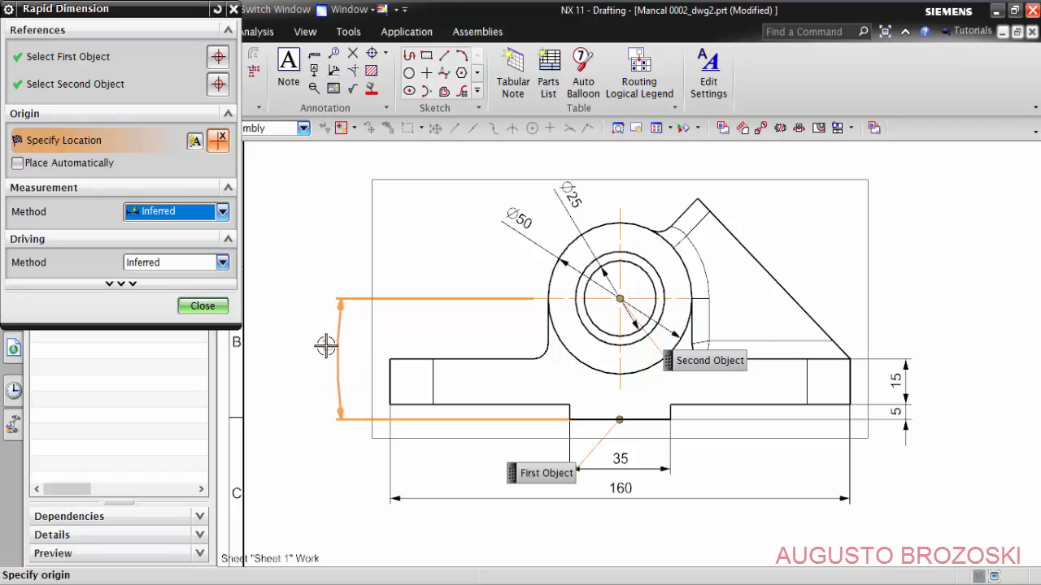
# - Add a Vertical dimension from the bottom tongue's lower corner to the bore's horizontal centerline, placed left of the front view
pyautogui.click(222, 212)
pyautogui.click(175, 261)
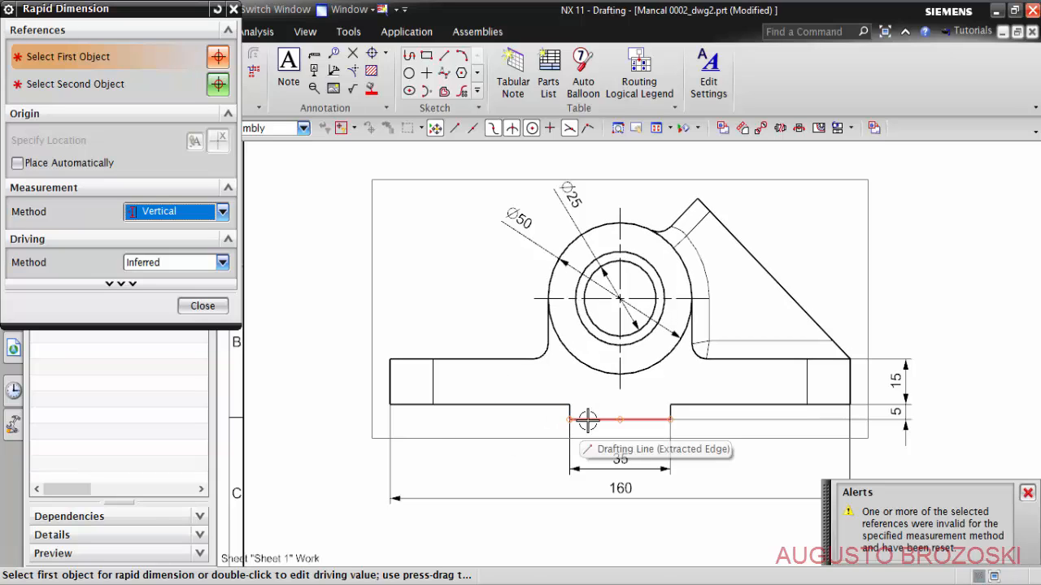
pyautogui.click(571, 421)
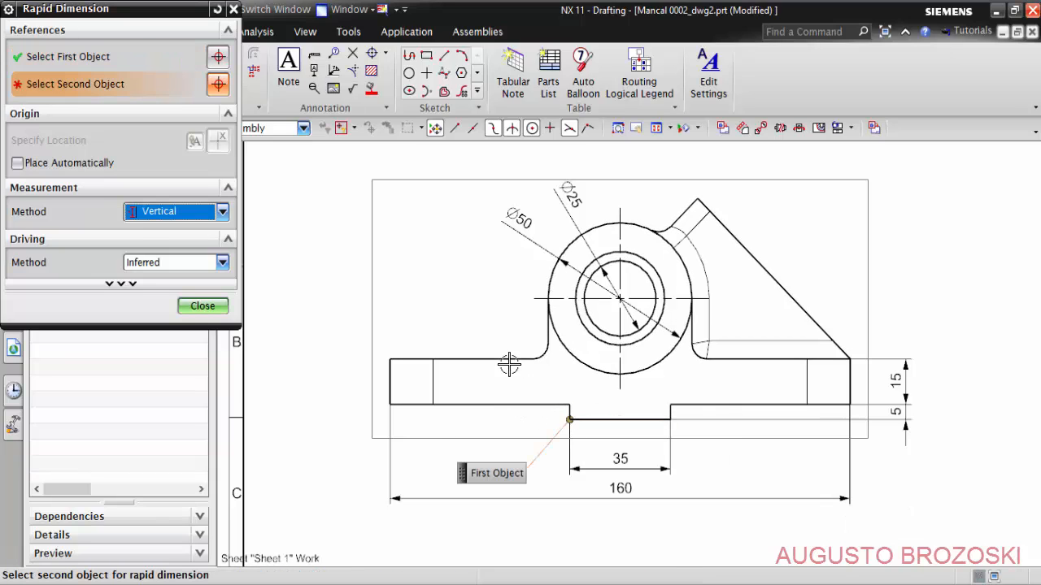
pyautogui.click(526, 296)
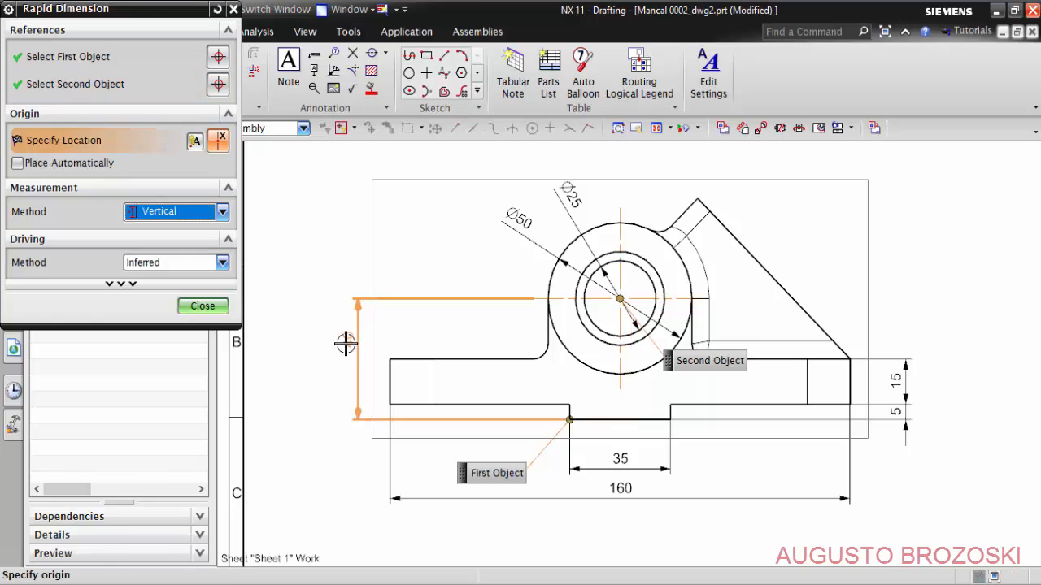
pyautogui.click(344, 357)
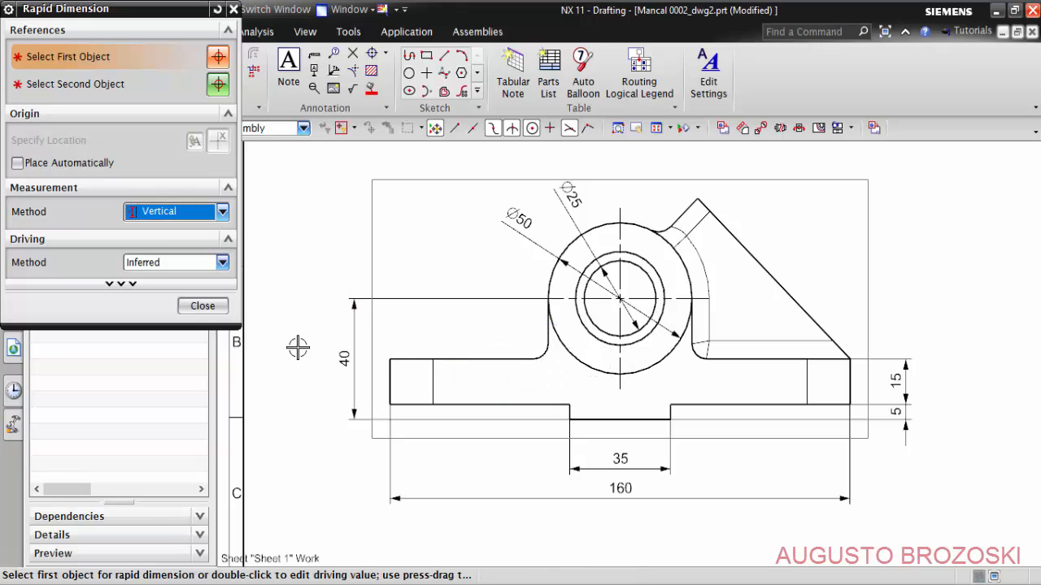
# - Add a Radial dimension to the fillet where the base meets the left side of the boss in the front view
pyautogui.click(222, 212)
pyautogui.click(154, 342)
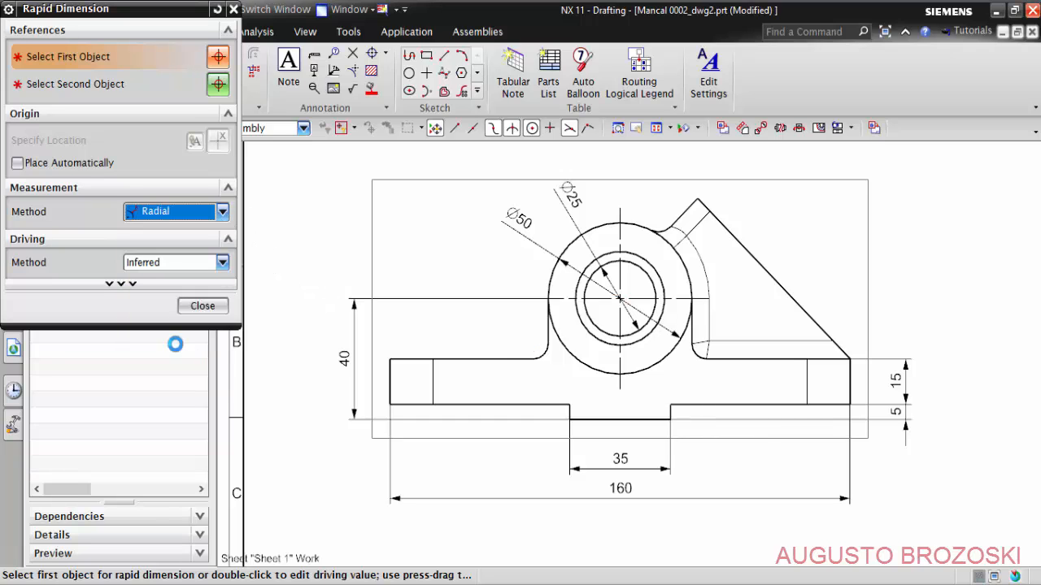
pyautogui.scroll(6, 502, 364)
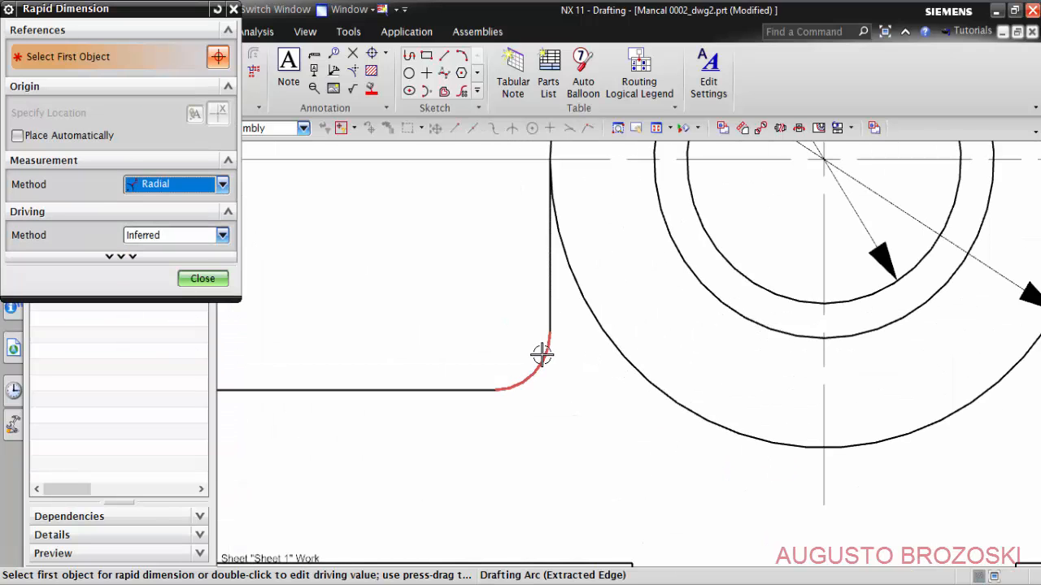
pyautogui.click(541, 355)
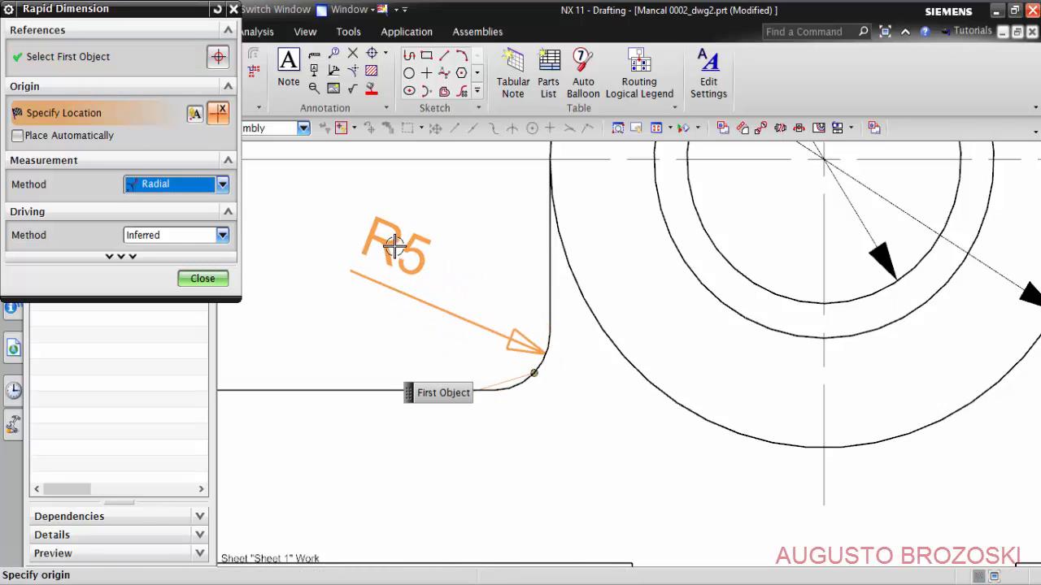
pyautogui.click(404, 239)
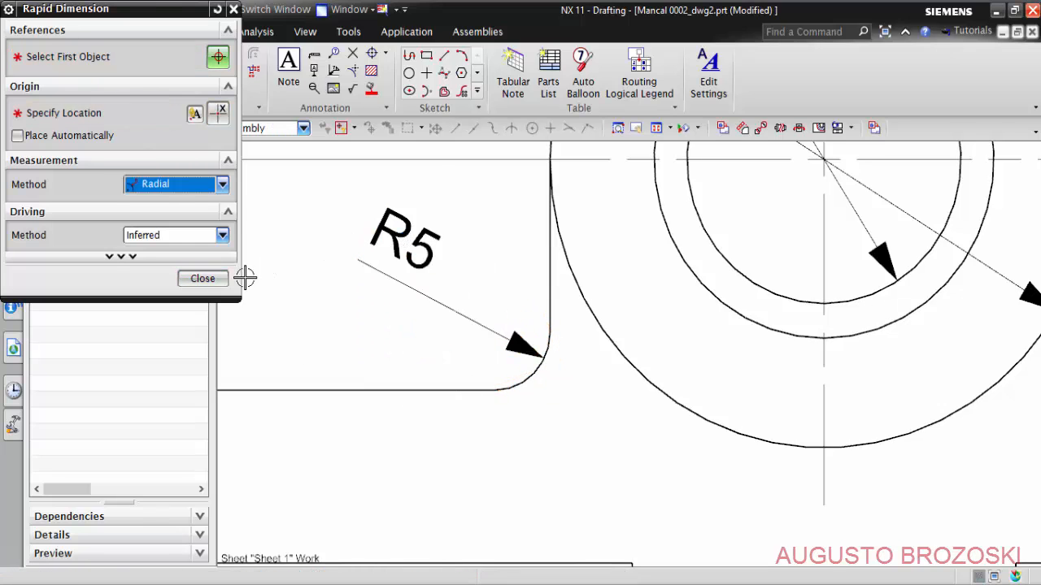
# - Add an Inferred angle dimension between the base's right end edge and the sloped rib edge, placed above the base in the front view
pyautogui.scroll(-6, 408, 302)
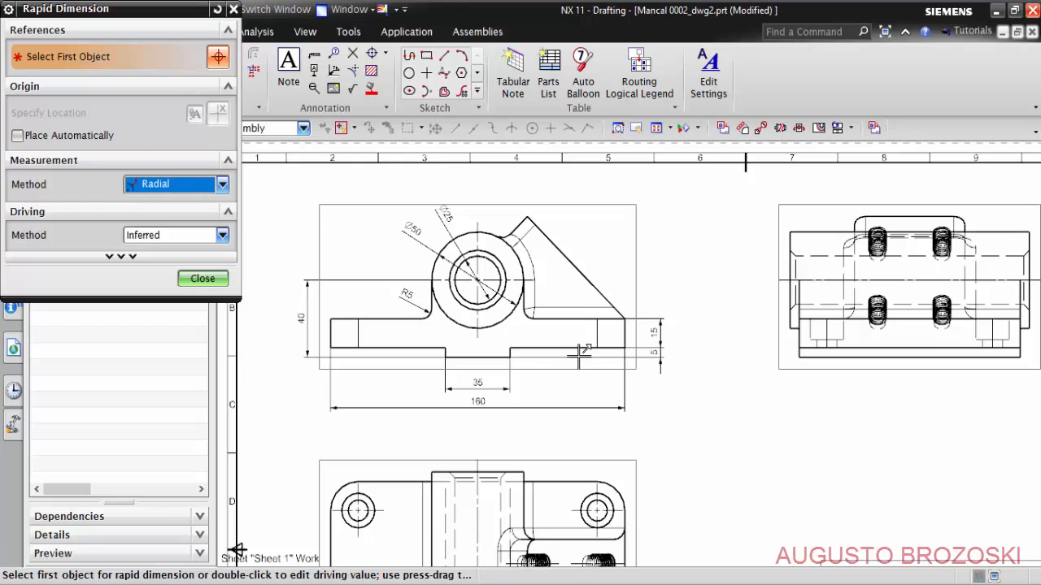
pyautogui.scroll(6, 580, 352)
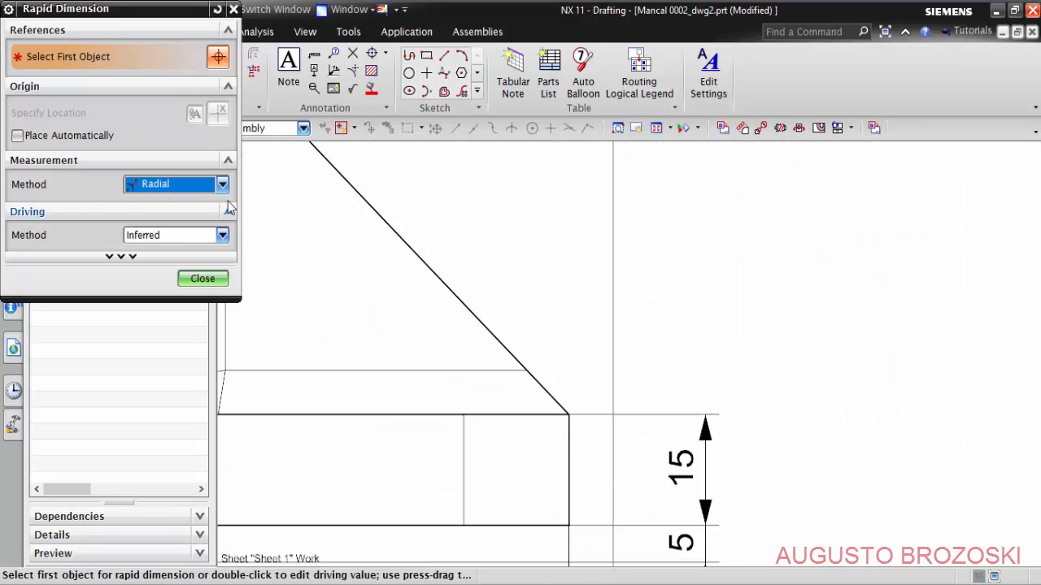
pyautogui.click(222, 184)
pyautogui.click(201, 203)
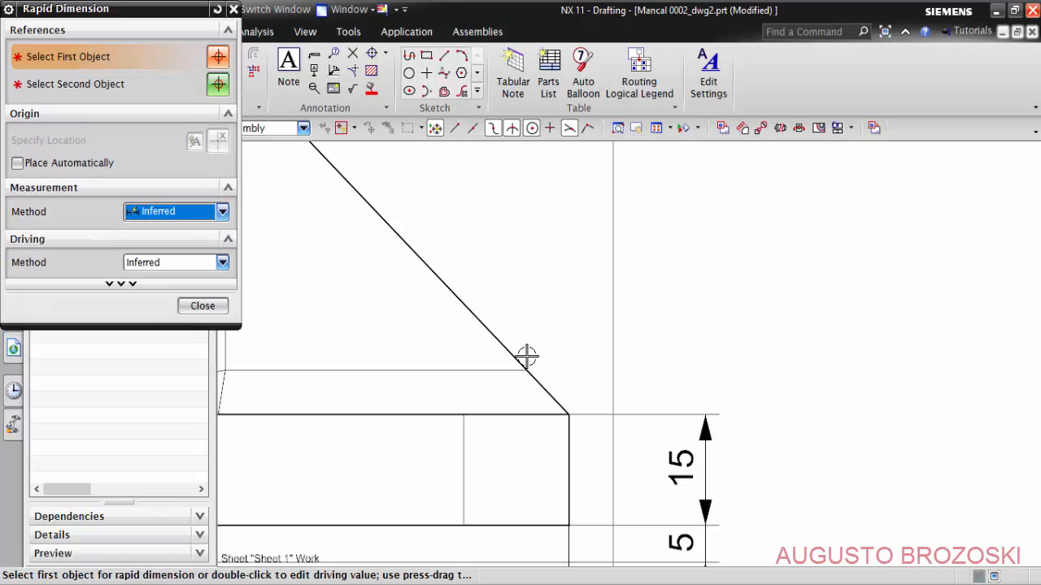
pyautogui.click(570, 435)
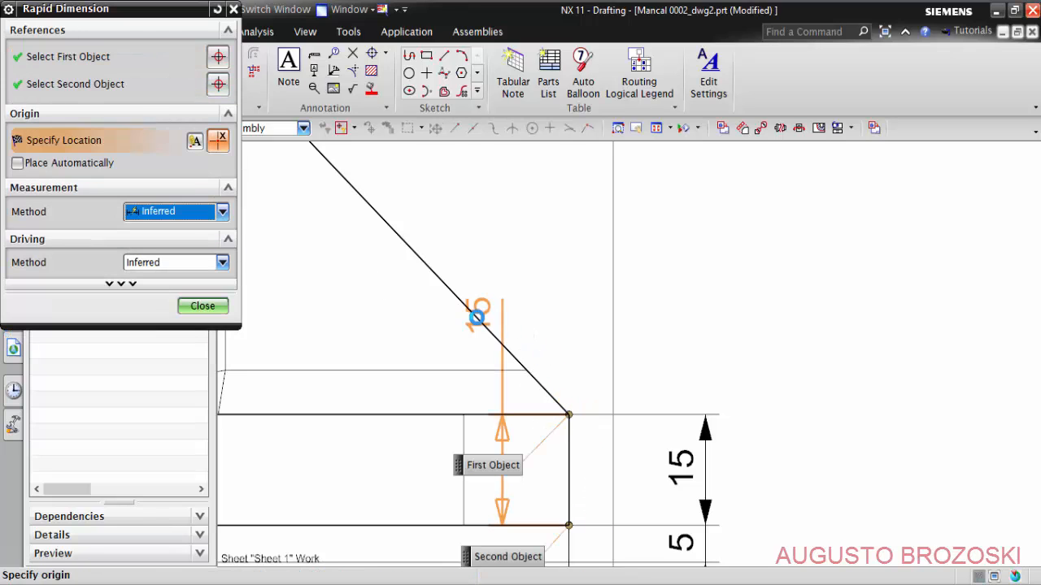
pyautogui.click(420, 258)
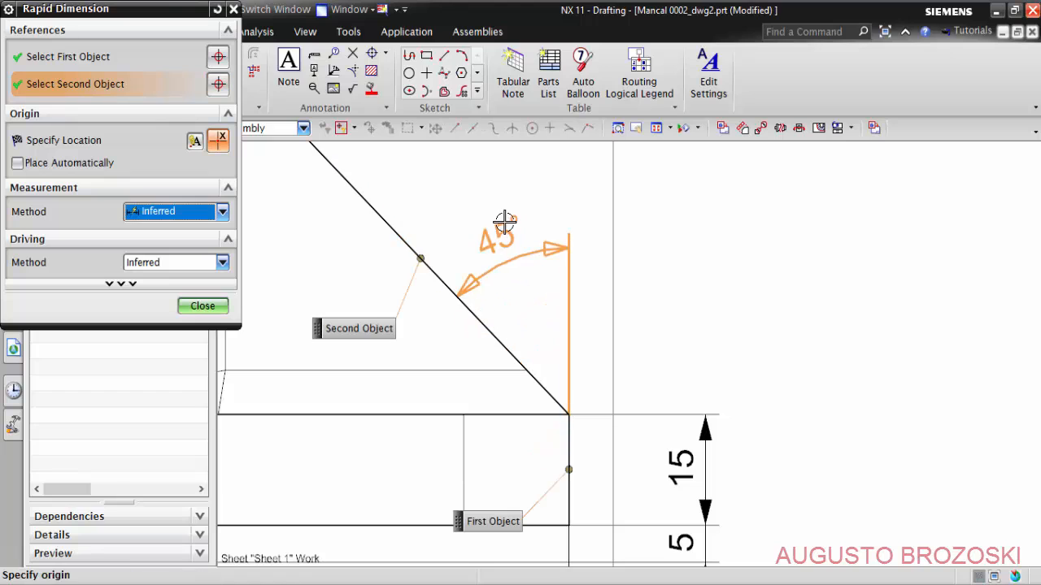
pyautogui.click(487, 185)
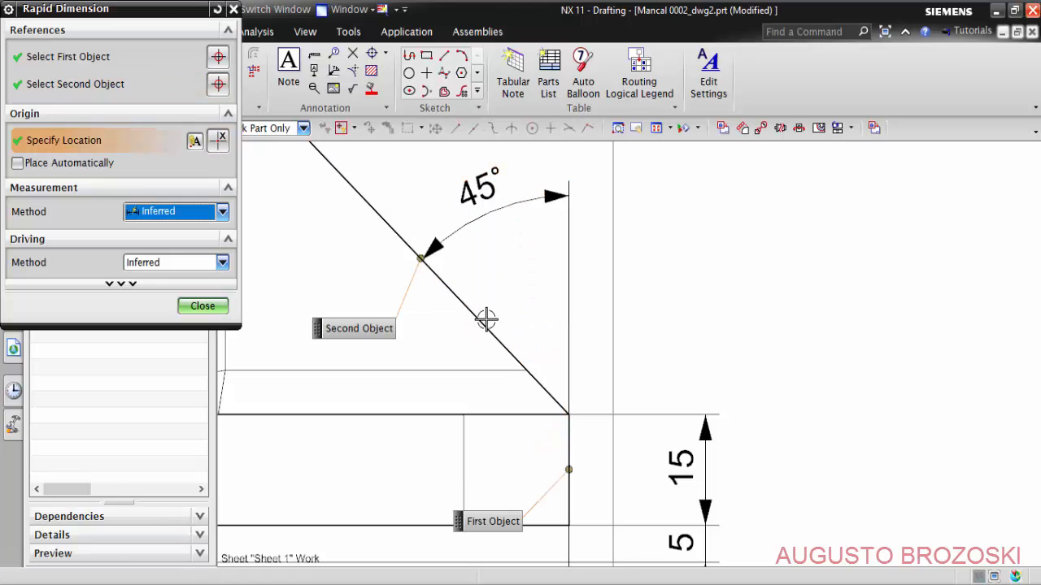
# - Add a Horizontal dimension between the centers of the two lower mounting holes, placed below the top view
pyautogui.scroll(-8, 530, 349)
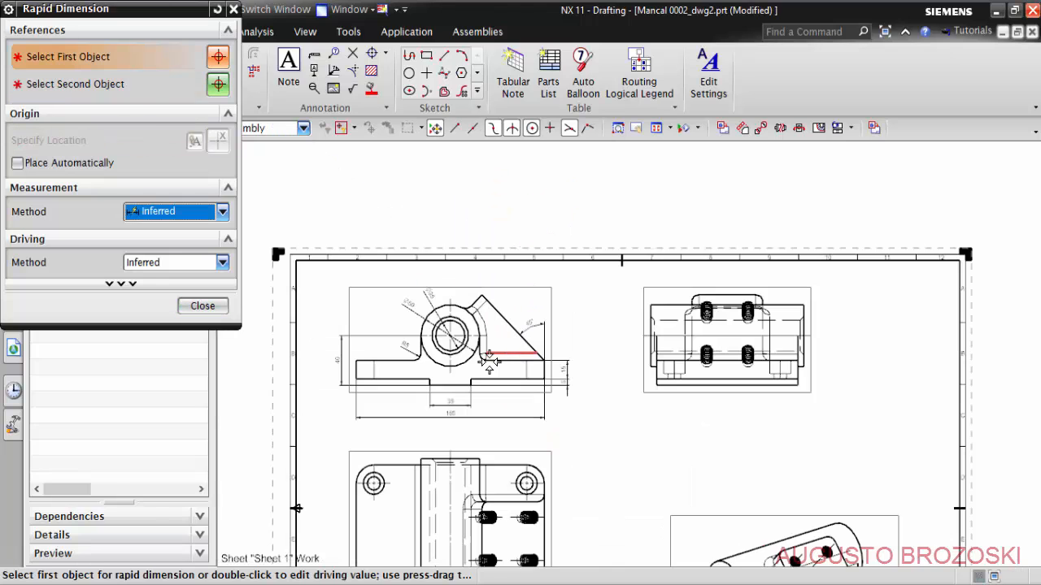
pyautogui.scroll(2, 400, 397)
pyautogui.moveTo(418, 397)
pyautogui.mouseDown(button='middle')
pyautogui.moveTo(496, 344)
pyautogui.moveTo(504, 323)
pyautogui.mouseUp(button='middle')
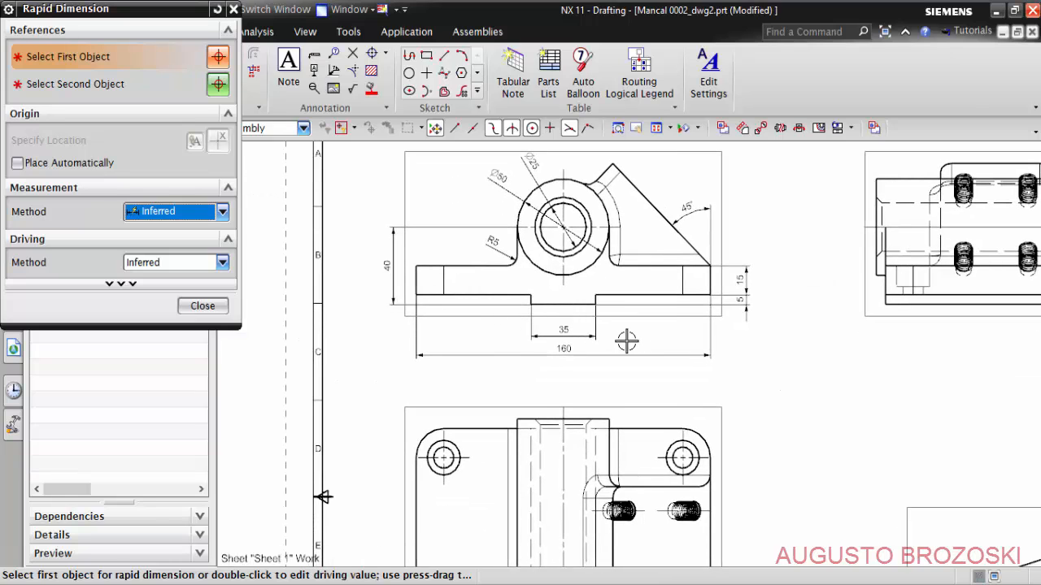
pyautogui.moveTo(607, 349); pyautogui.dragTo(600, 188, button='middle')
pyautogui.click(513, 416)
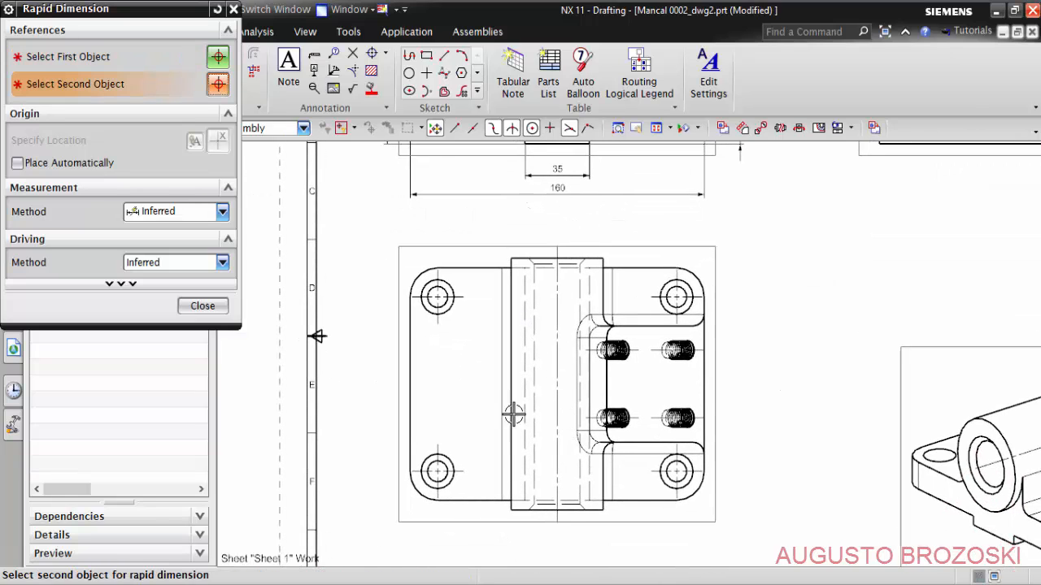
pyautogui.moveTo(527, 482); pyautogui.dragTo(514, 323, button='middle')
pyautogui.scroll(3, 484, 331)
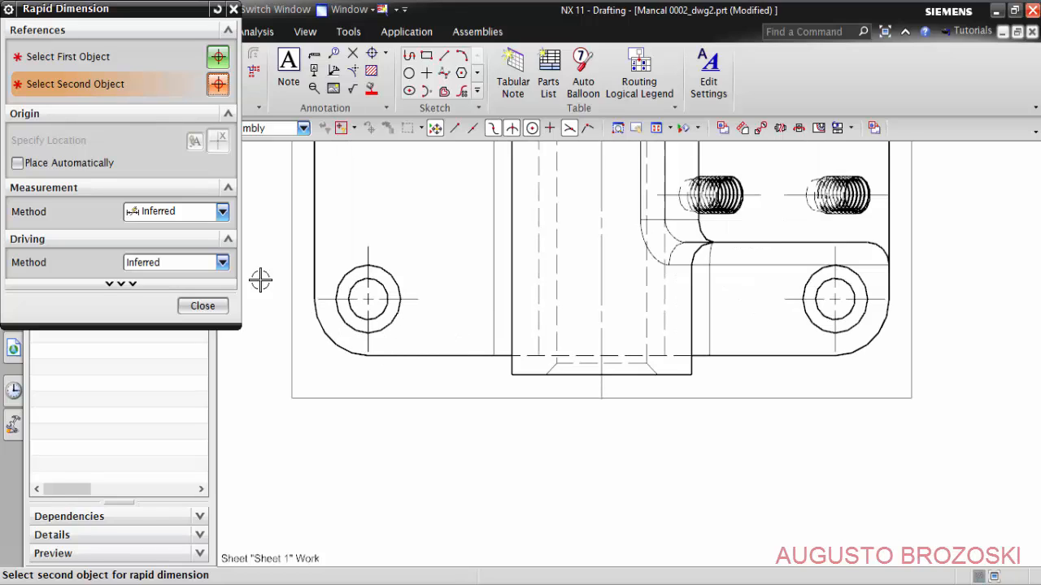
pyautogui.click(222, 212)
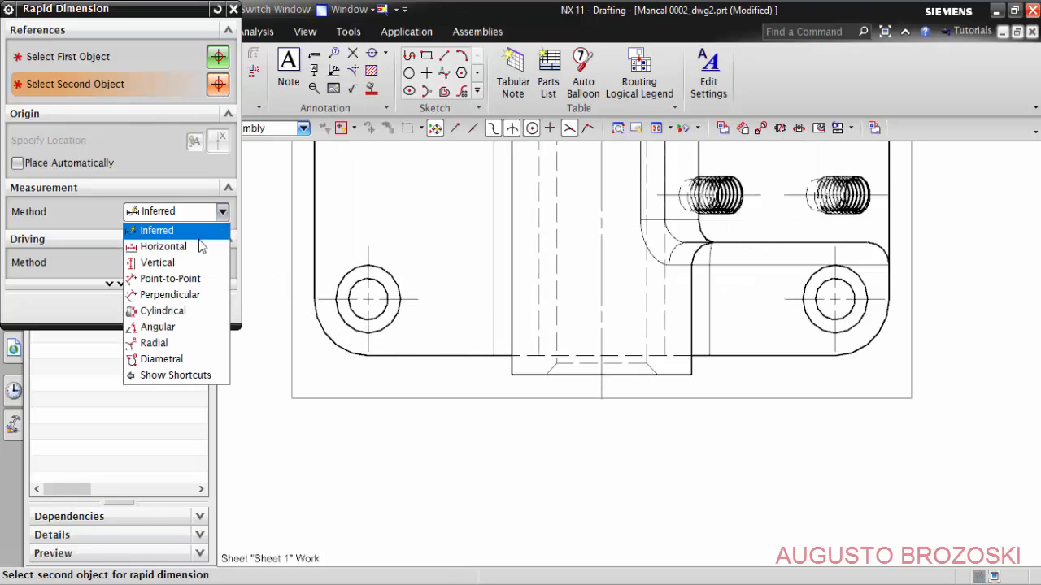
pyautogui.click(202, 247)
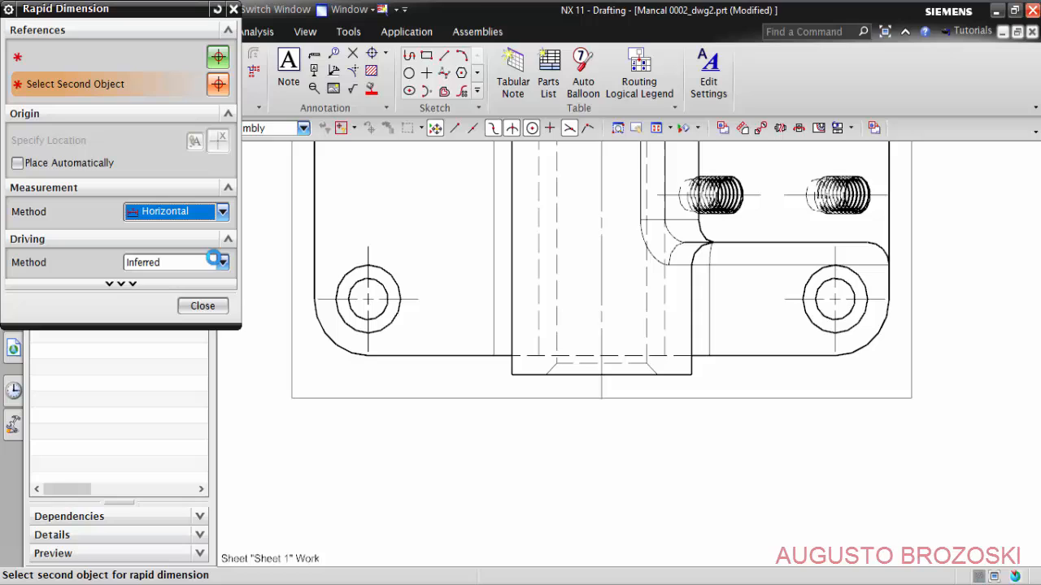
pyautogui.click(366, 343)
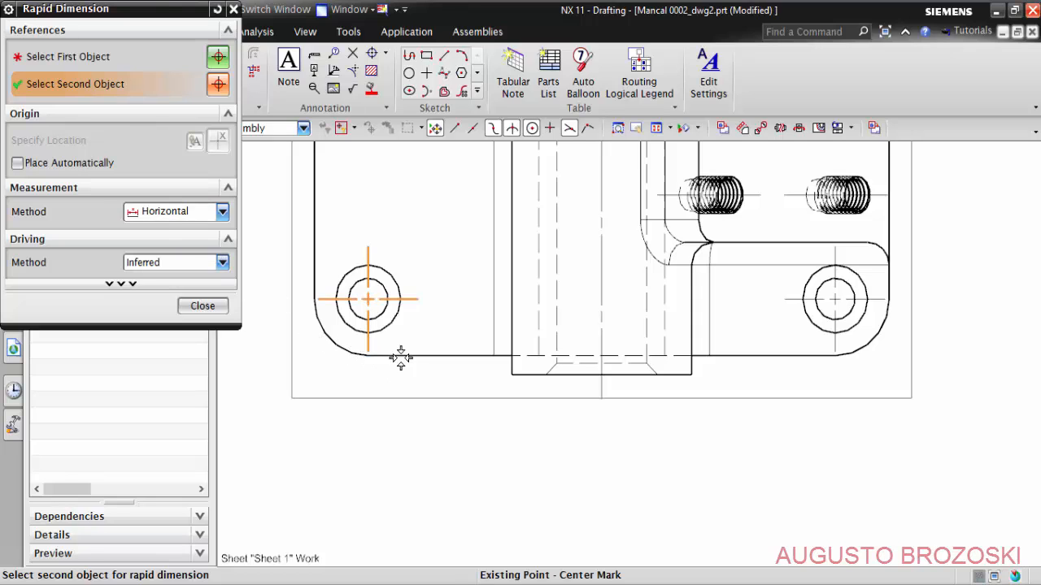
pyautogui.click(836, 351)
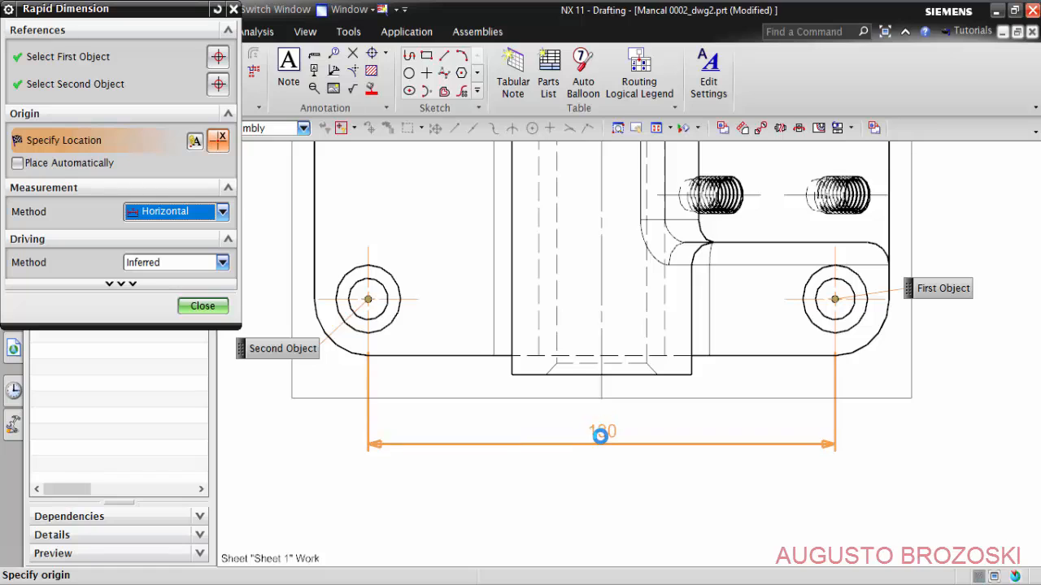
pyautogui.click(602, 433)
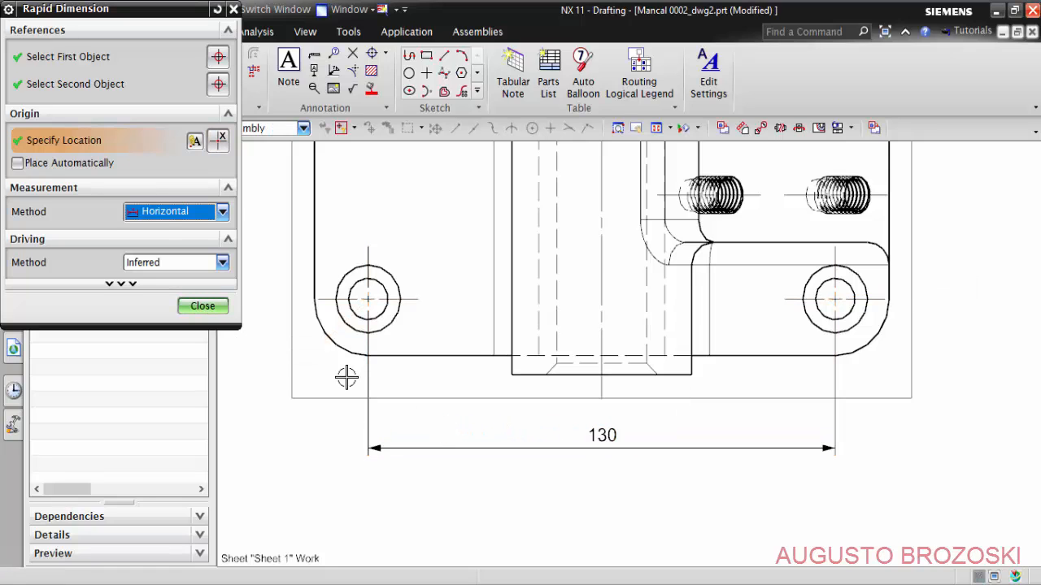
# - Dimension the horizontal distance from the base's left edge to the lower-left hole center, aligned with the hole spacing dimension
pyautogui.scroll(3, 325, 373)
pyautogui.scroll(-2, 361, 378)
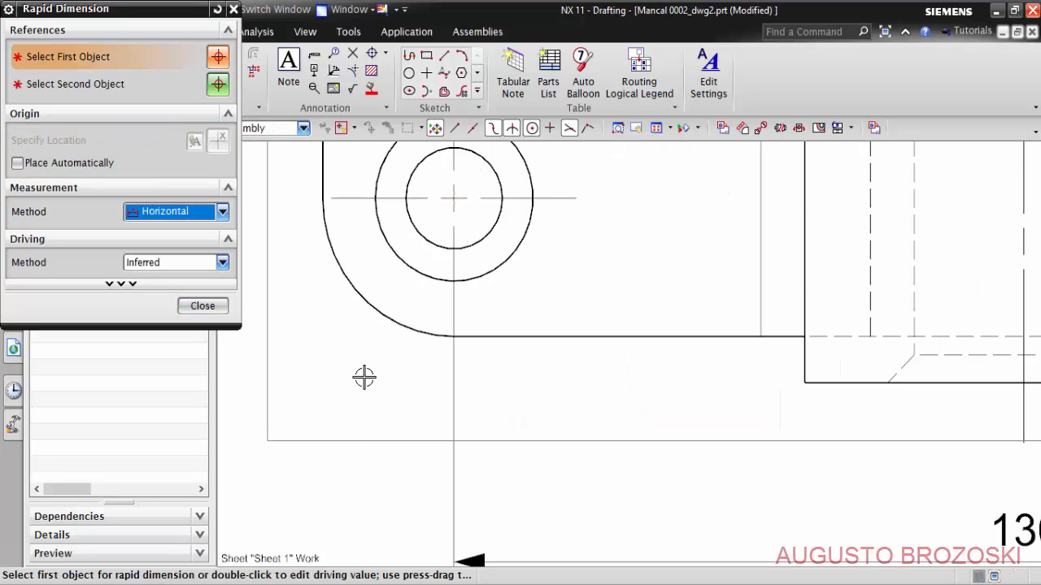
pyautogui.moveTo(376, 372); pyautogui.dragTo(545, 371, button='middle')
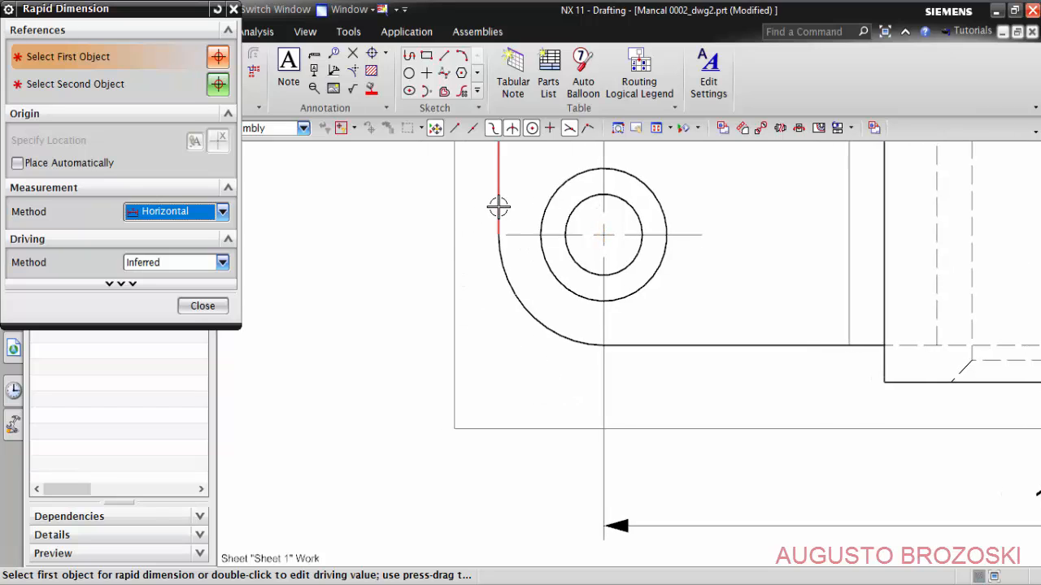
pyautogui.click(498, 213)
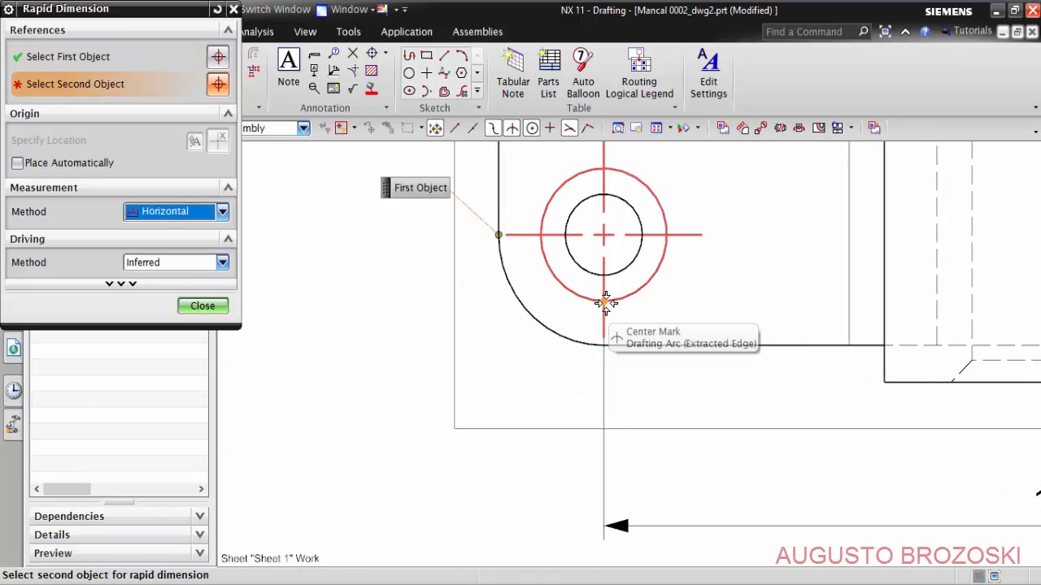
pyautogui.click(602, 312)
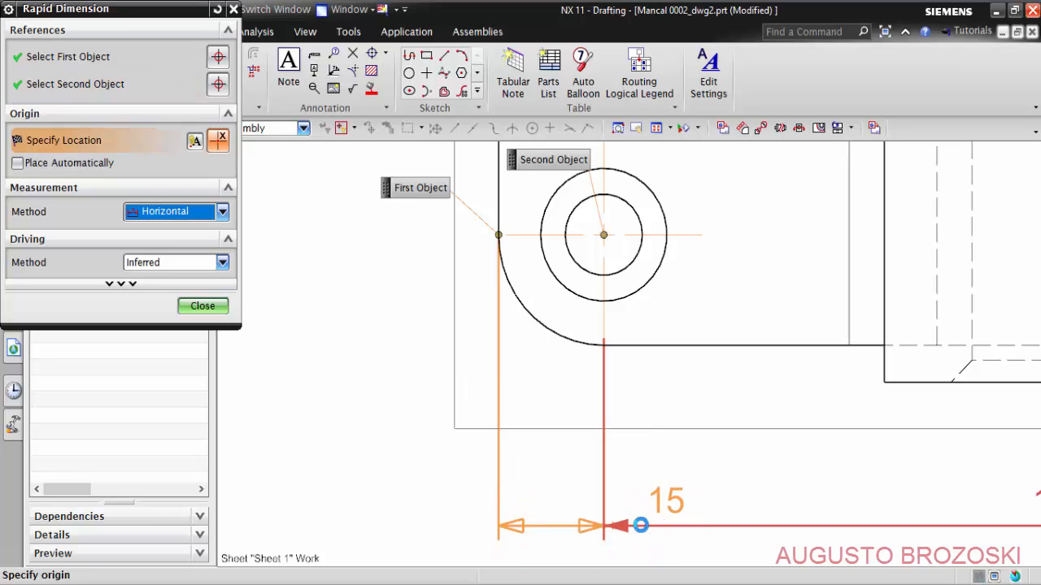
pyautogui.click(553, 504)
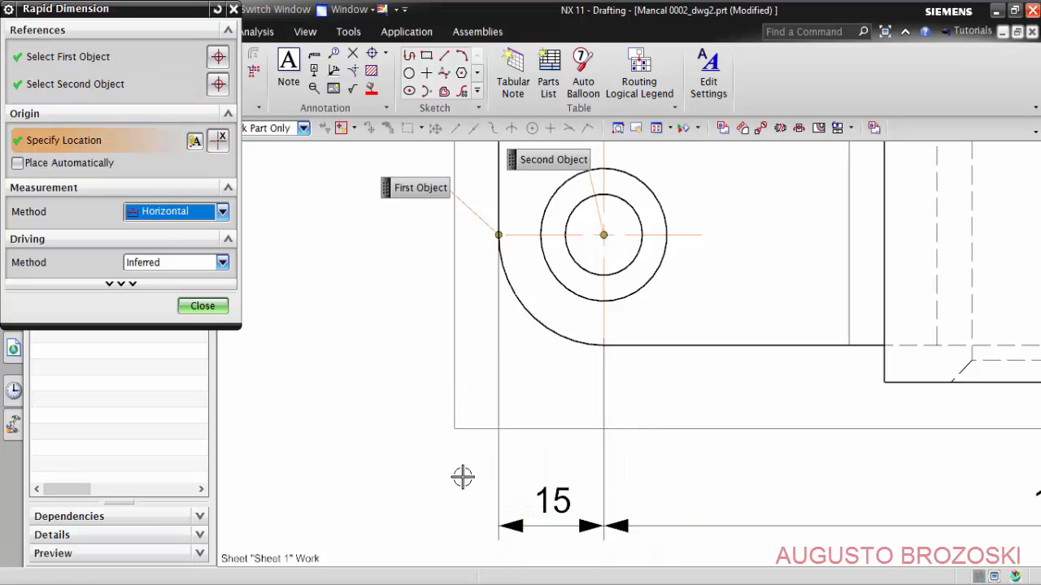
# - Dimension the horizontal distance from the base's right edge to the lower-right hole center, aligned with the hole spacing dimension
pyautogui.scroll(-4, 413, 396)
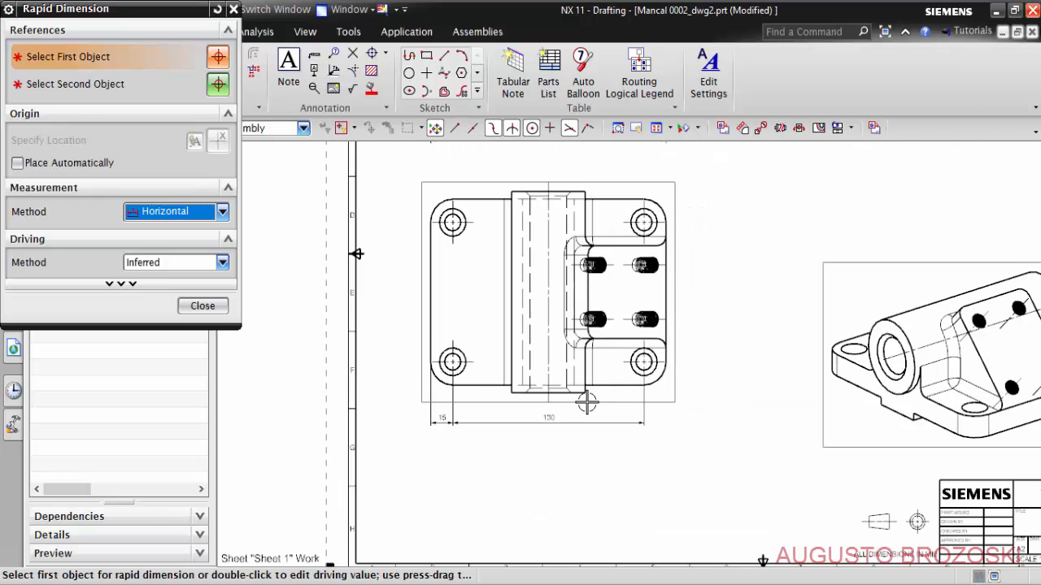
pyautogui.scroll(6, 678, 409)
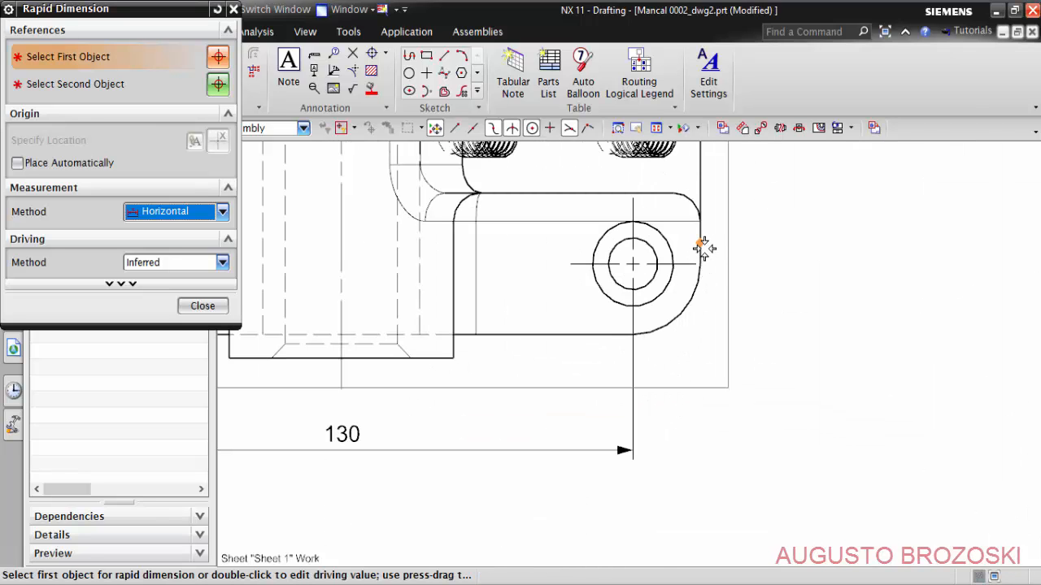
pyautogui.click(701, 263)
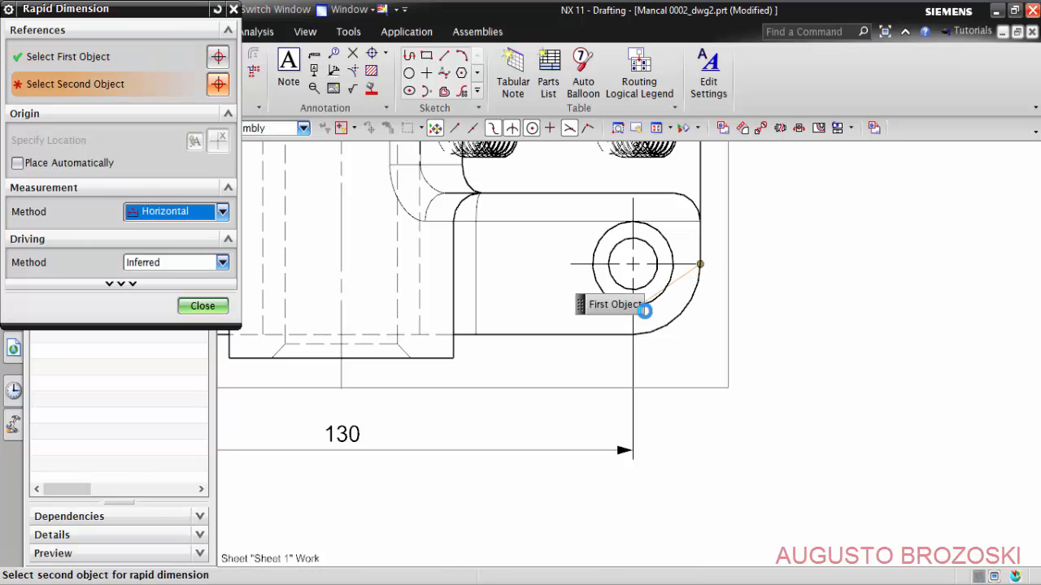
pyautogui.scroll(5, 626, 262)
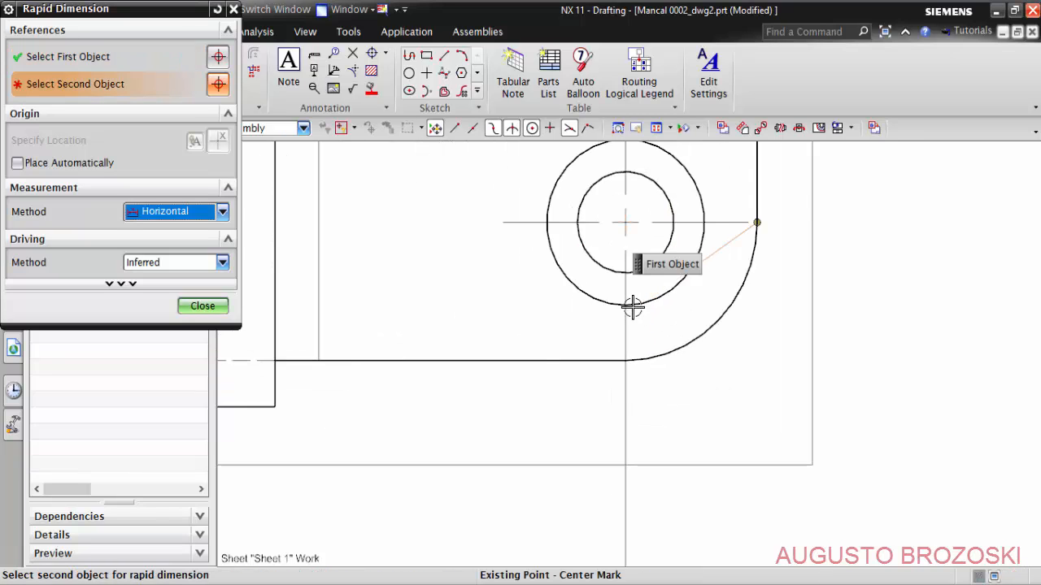
pyautogui.click(620, 290)
pyautogui.scroll(-3, 651, 329)
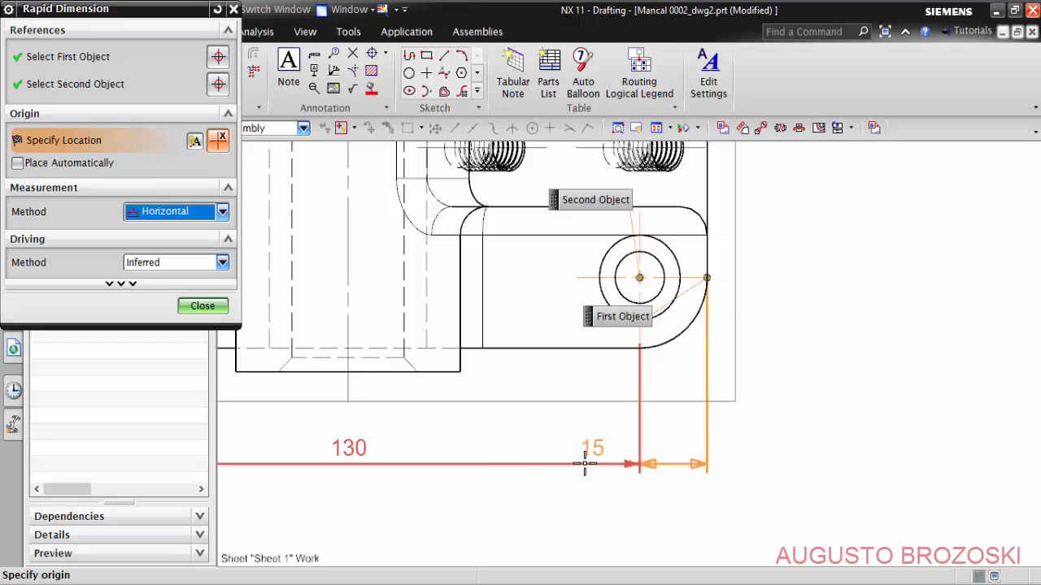
pyautogui.click(672, 453)
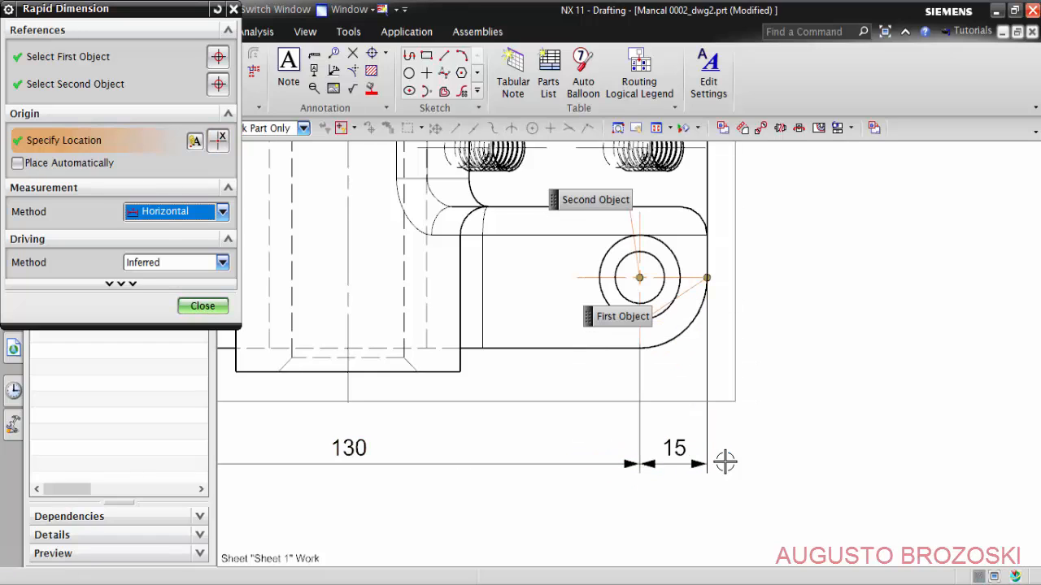
# - Add a Vertical dimension between the centers of the two left mounting holes, placed to the left of the top view
pyautogui.scroll(-4, 704, 410)
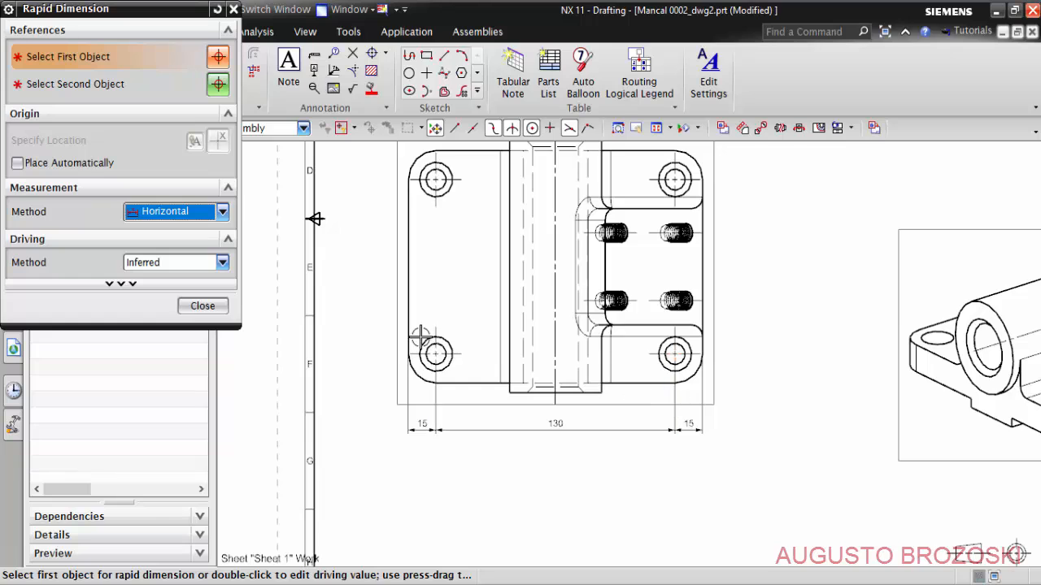
pyautogui.scroll(3, 418, 336)
pyautogui.keyDown('shift'); pyautogui.moveTo(417, 326); pyautogui.dragTo(416, 411, button='middle'); pyautogui.keyUp('shift')
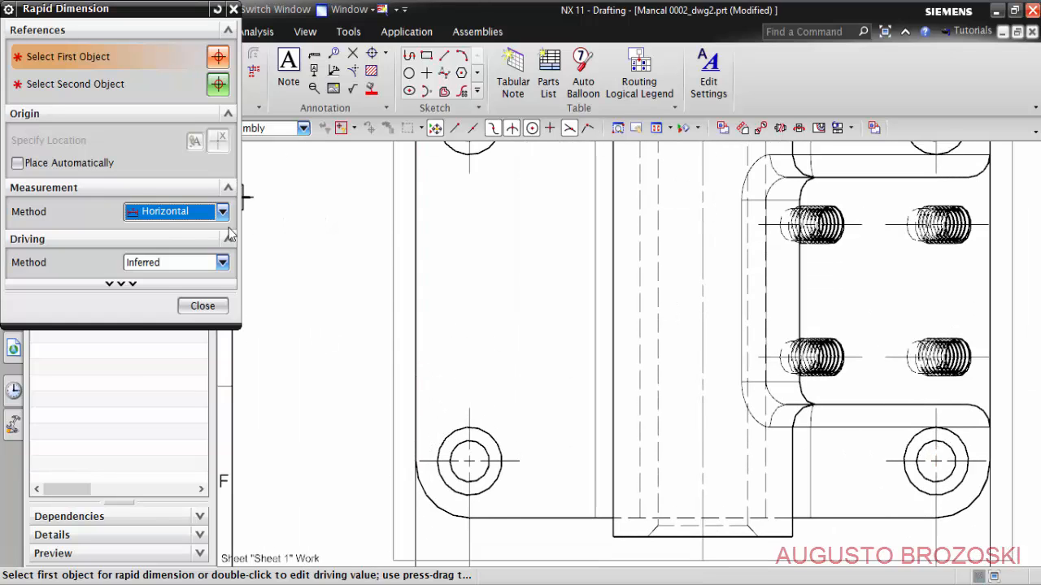
pyautogui.click(222, 211)
pyautogui.click(192, 262)
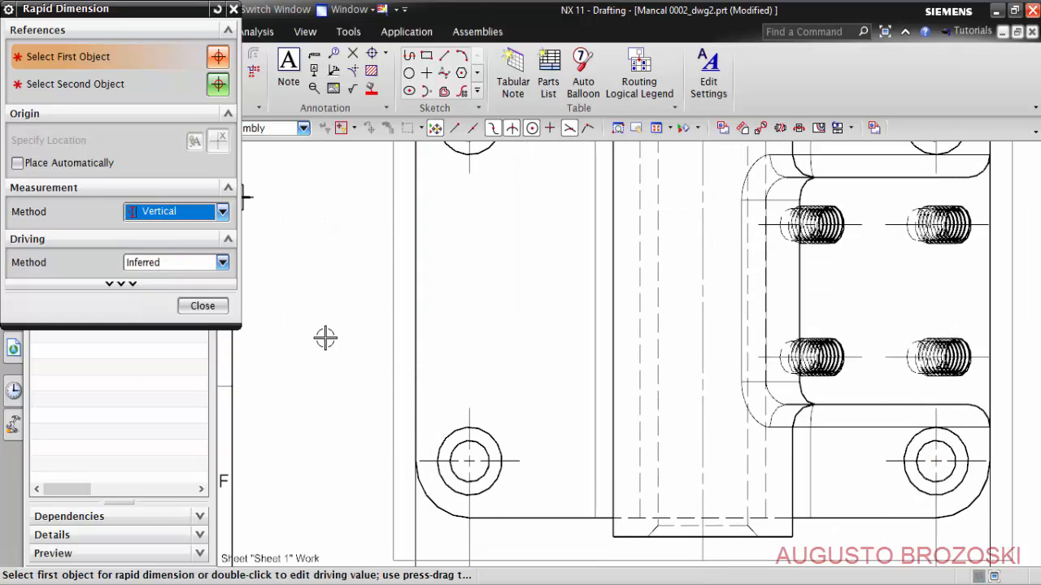
pyautogui.click(424, 461)
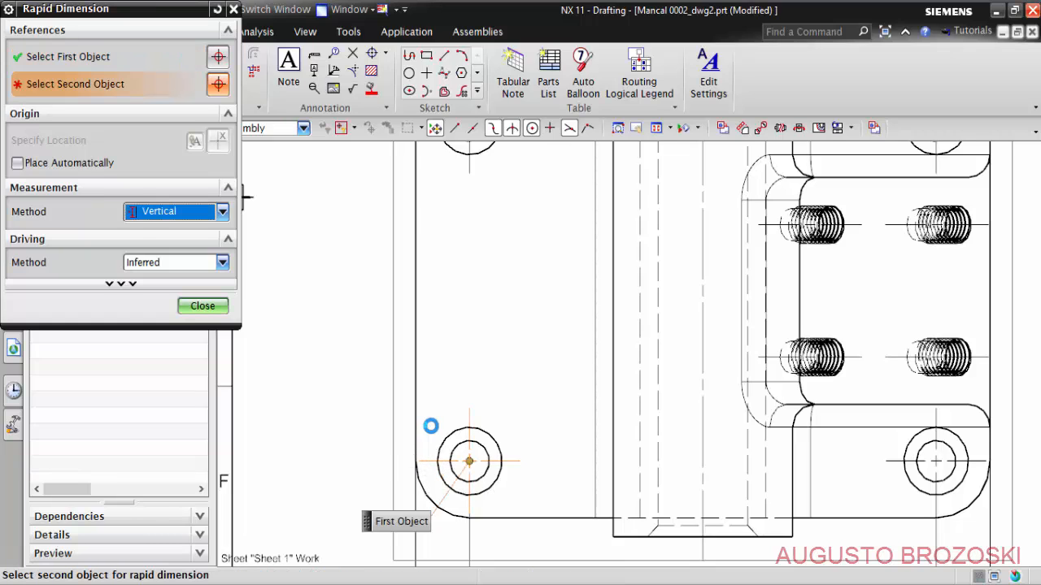
pyautogui.scroll(-2, 430, 425)
pyautogui.scroll(2, 424, 229)
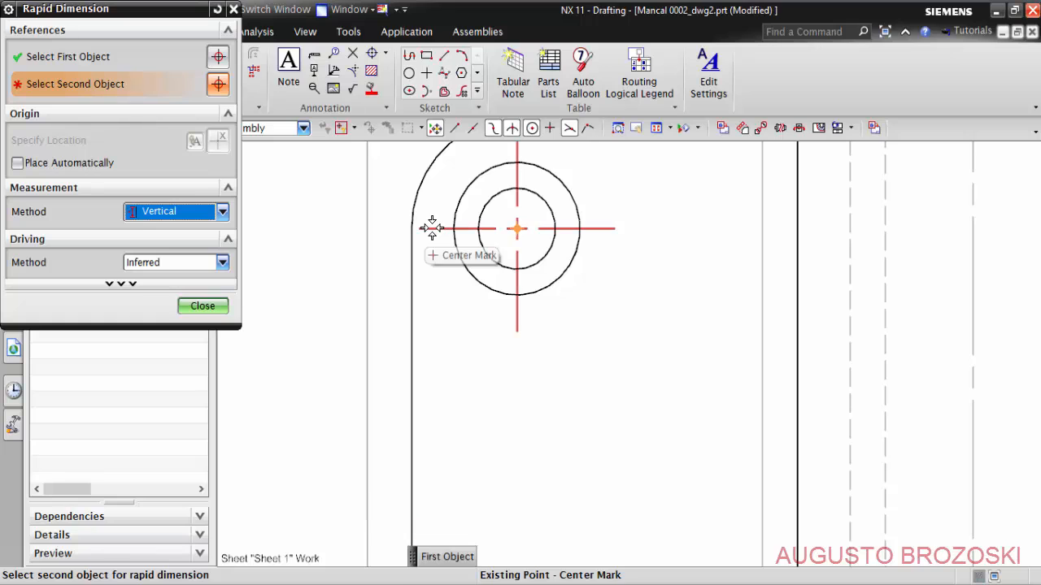
pyautogui.click(429, 228)
pyautogui.scroll(-5, 431, 236)
pyautogui.scroll(-1, 432, 241)
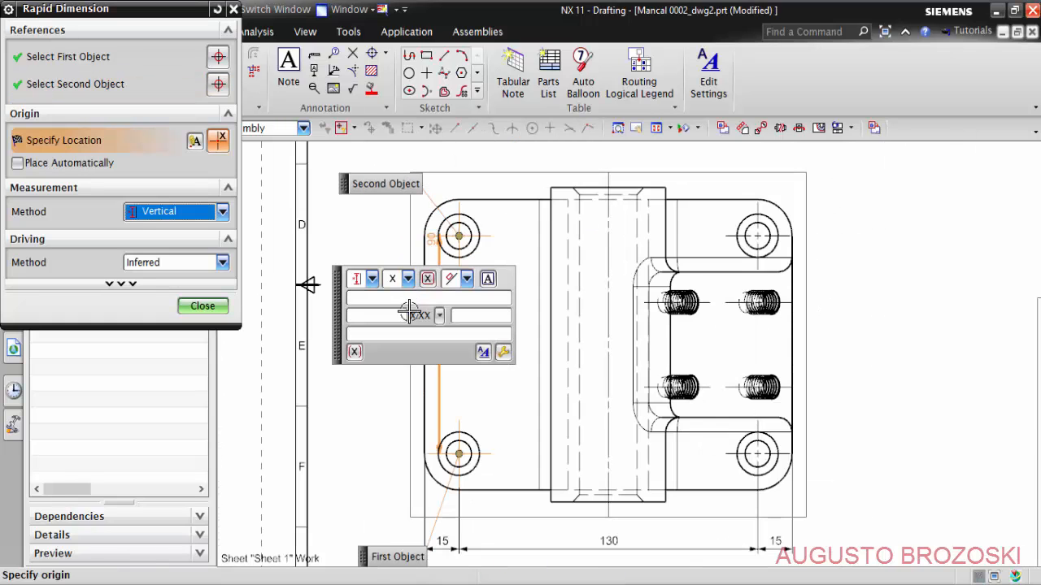
pyautogui.scroll(1, 396, 368)
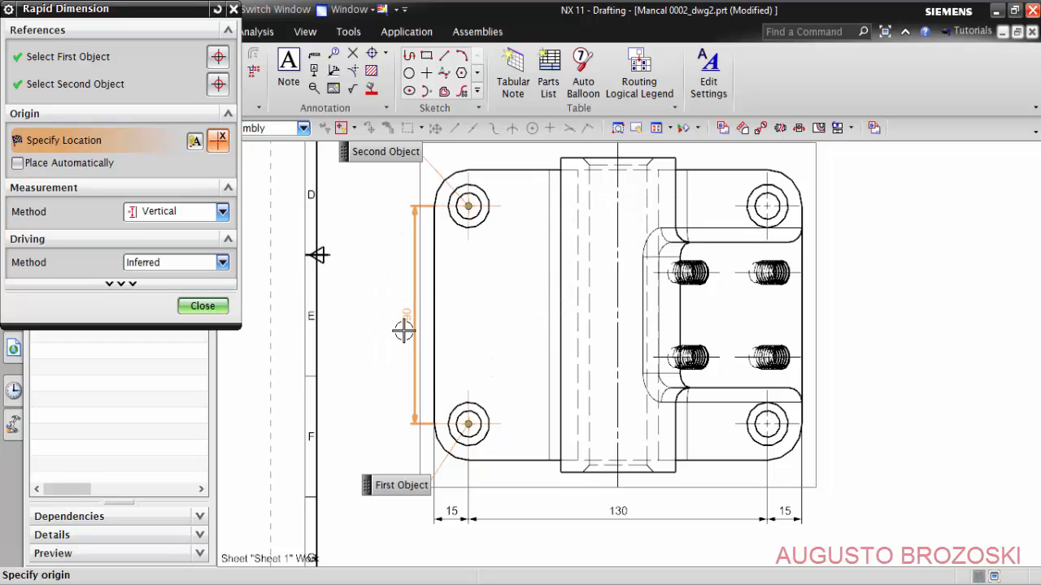
pyautogui.click(380, 308)
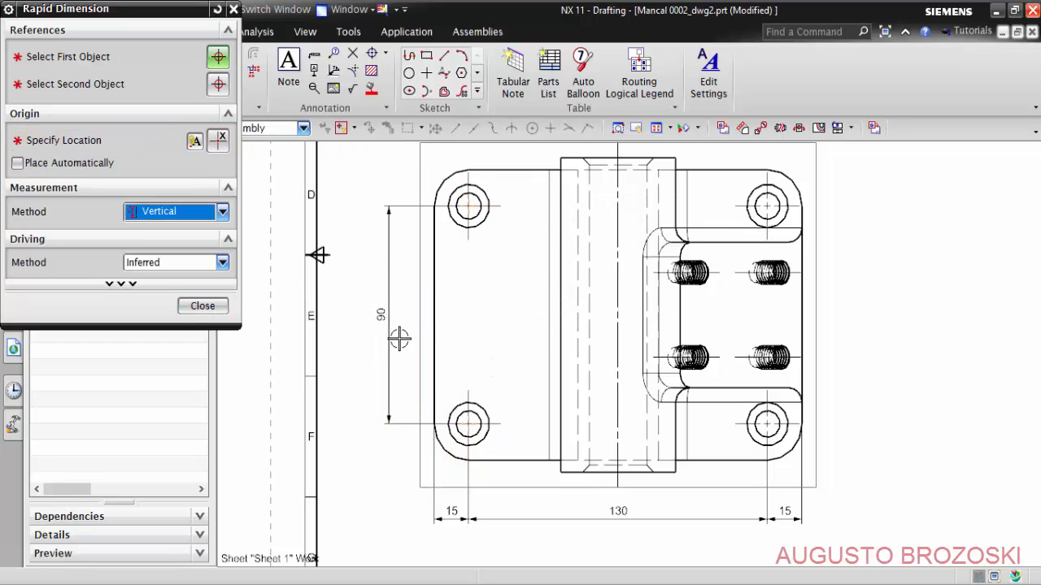
# - Dimension the vertical distance from the base's lower edge to the lower-left hole center, aligned with the vertical hole spacing dimension
pyautogui.scroll(5, 411, 474)
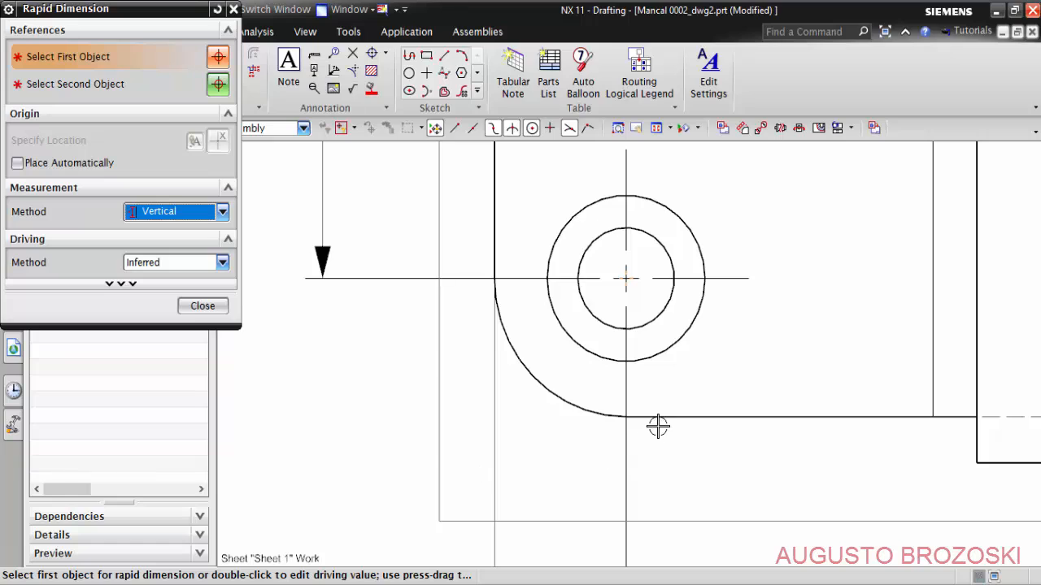
pyautogui.click(627, 416)
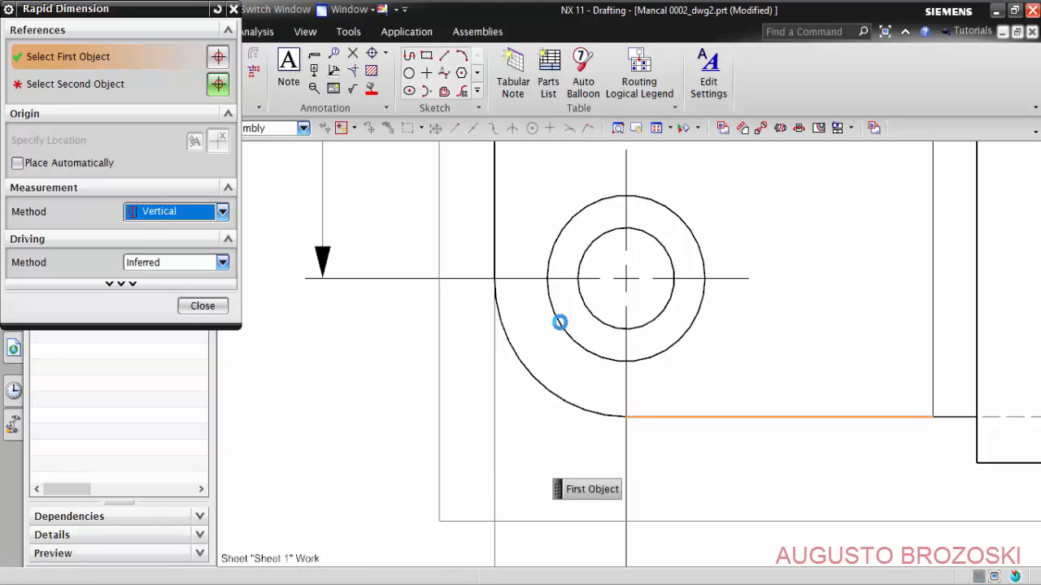
pyautogui.click(538, 280)
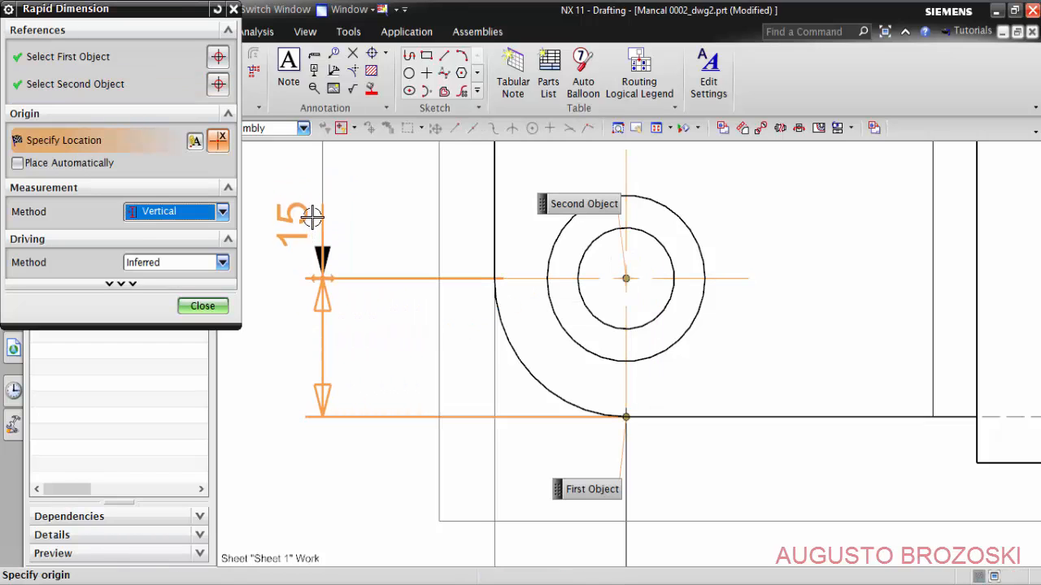
pyautogui.click(309, 343)
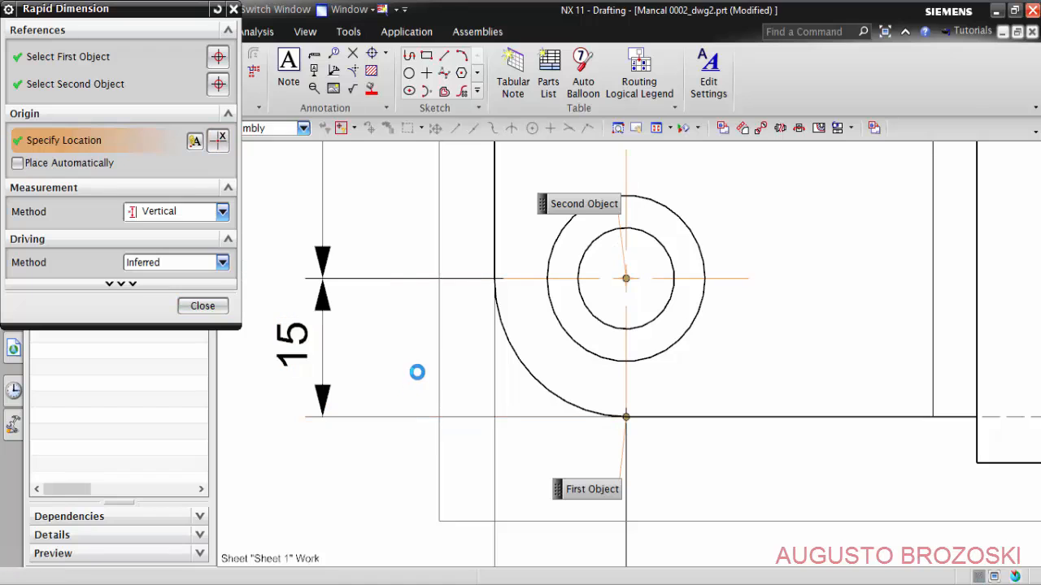
# - Dimension the vertical distance from the upper-left hole center to the base's upper edge, aligned with the vertical hole spacing dimension
pyautogui.scroll(-9, 418, 351)
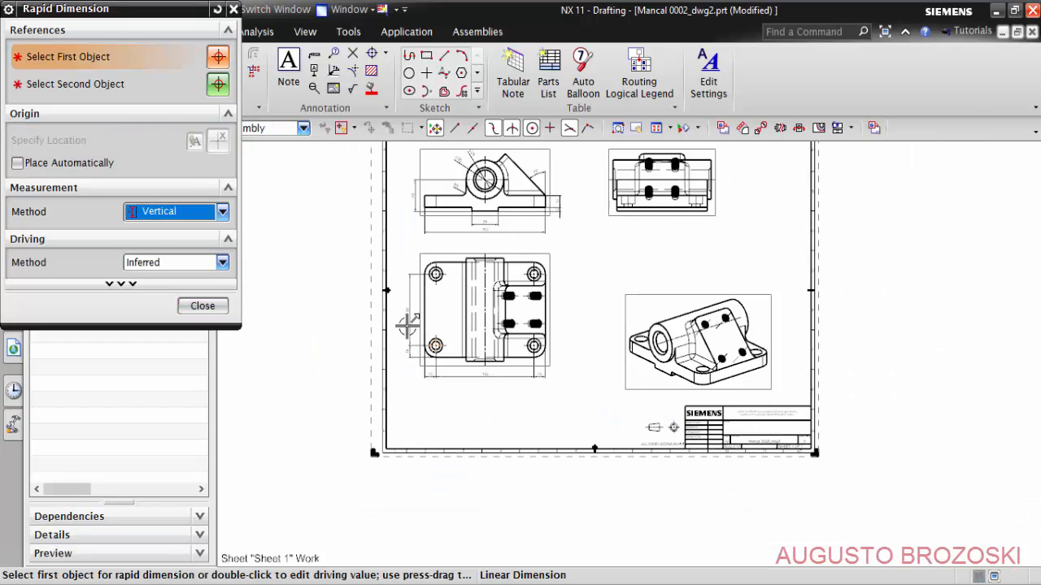
pyautogui.scroll(6, 409, 286)
pyautogui.scroll(1, 429, 234)
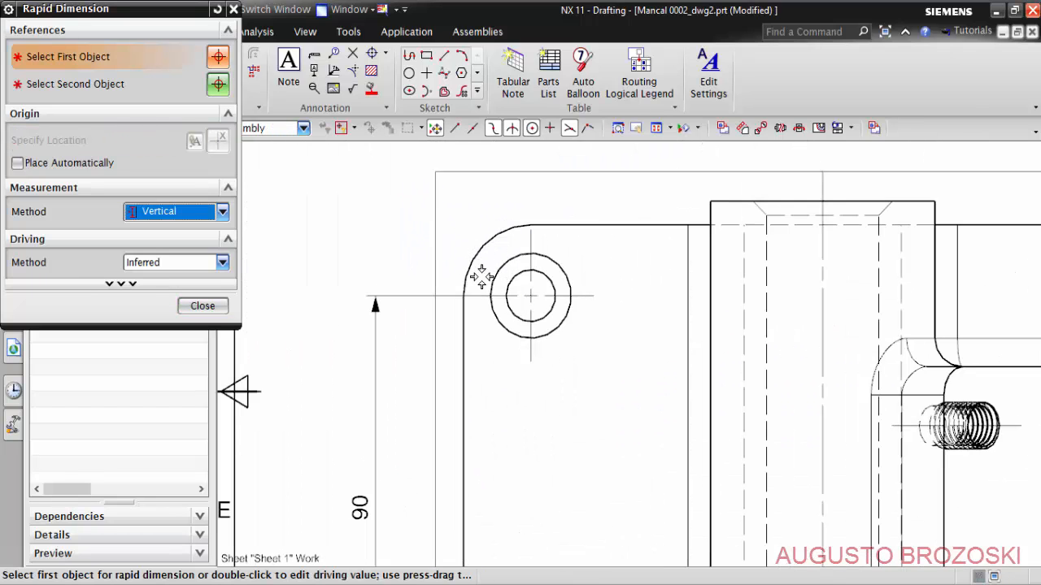
pyautogui.click(484, 273)
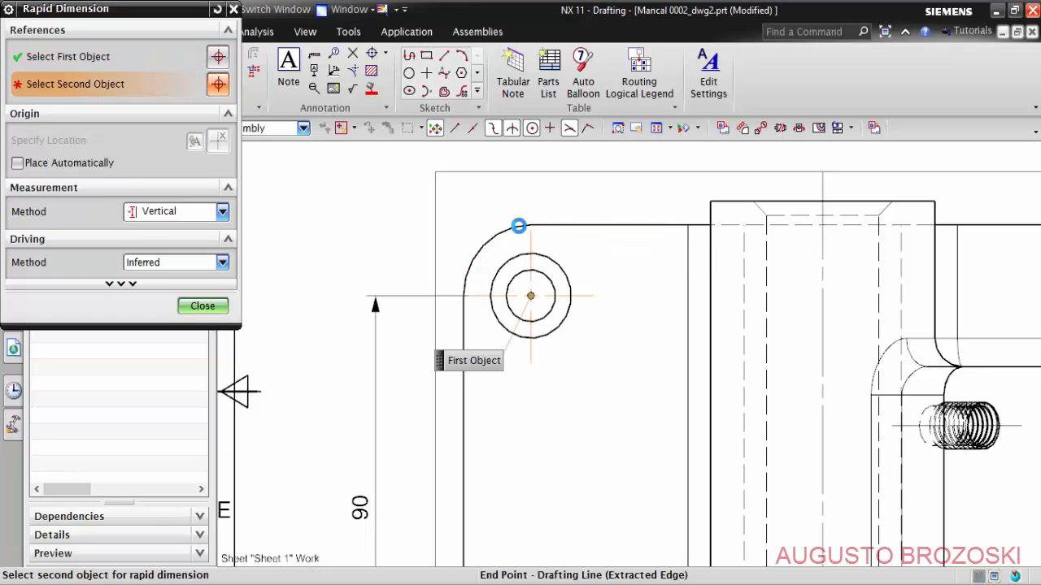
pyautogui.click(530, 225)
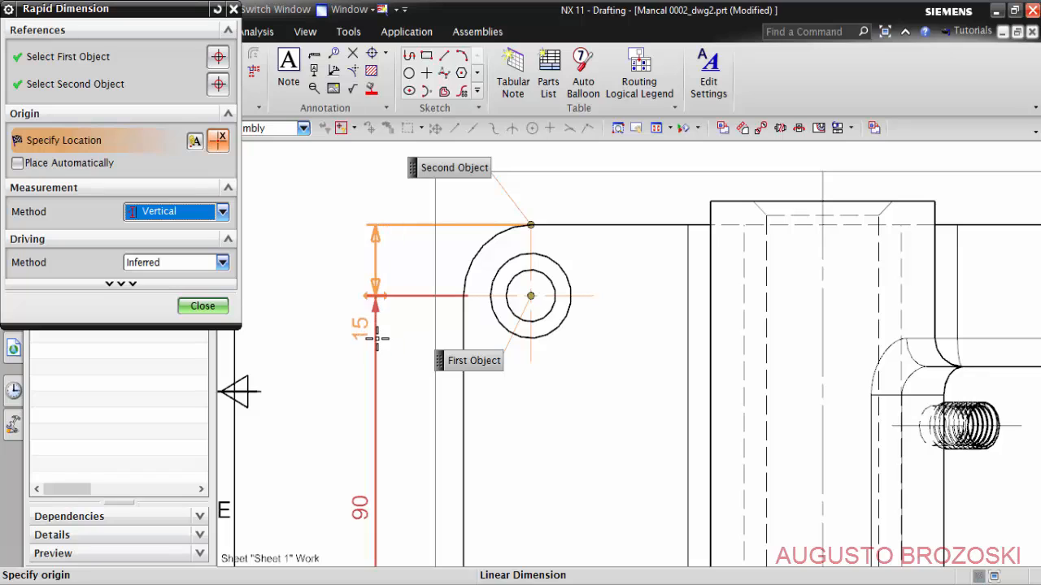
pyautogui.click(378, 260)
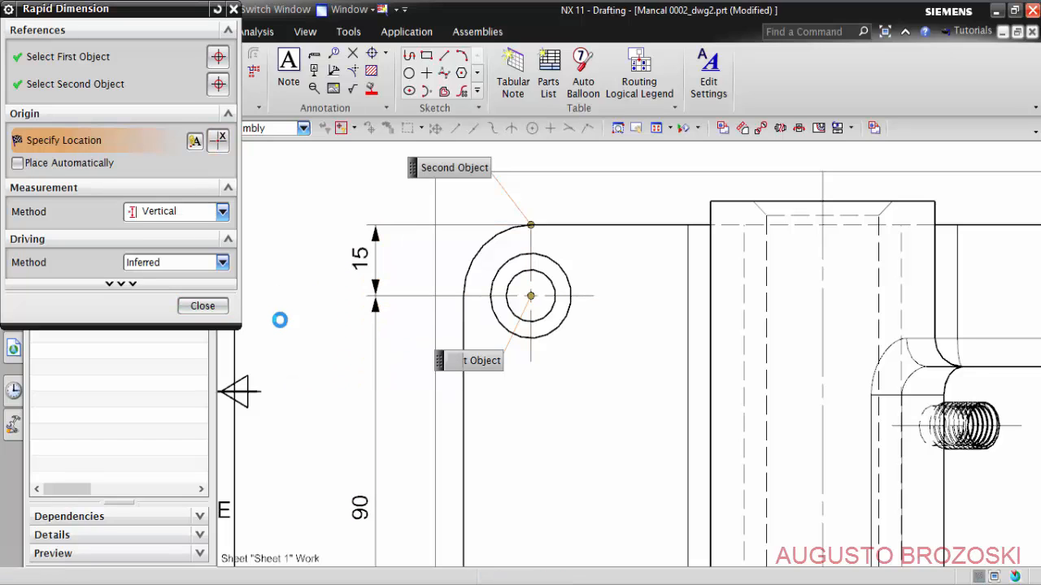
# - Add a Vertical dimension between the base's upper and lower edges, placed outside the left hole dimensions in the top view
pyautogui.click(559, 229)
pyautogui.scroll(-5, 552, 296)
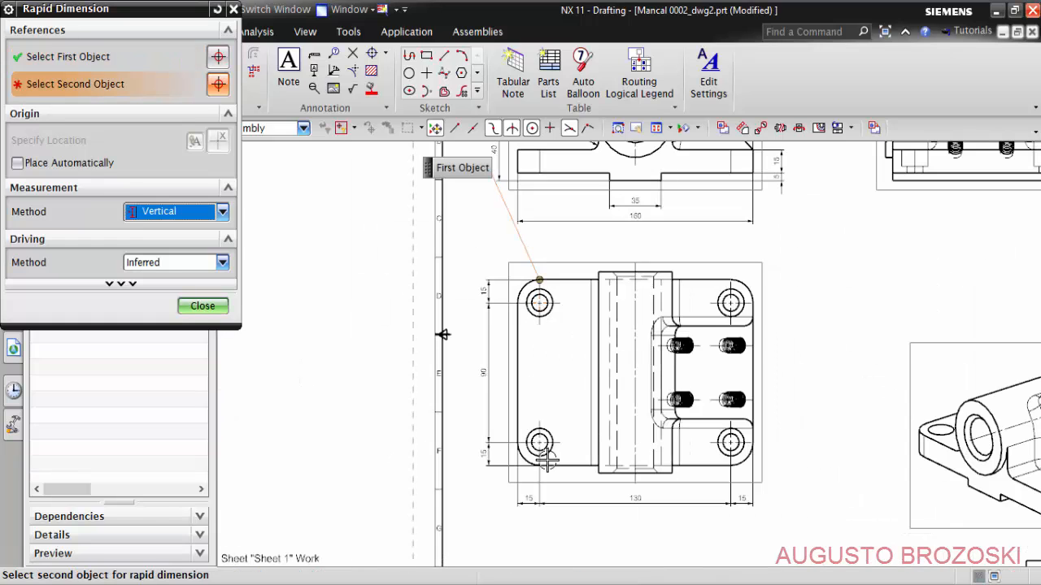
pyautogui.scroll(3, 551, 462)
pyautogui.click(552, 470)
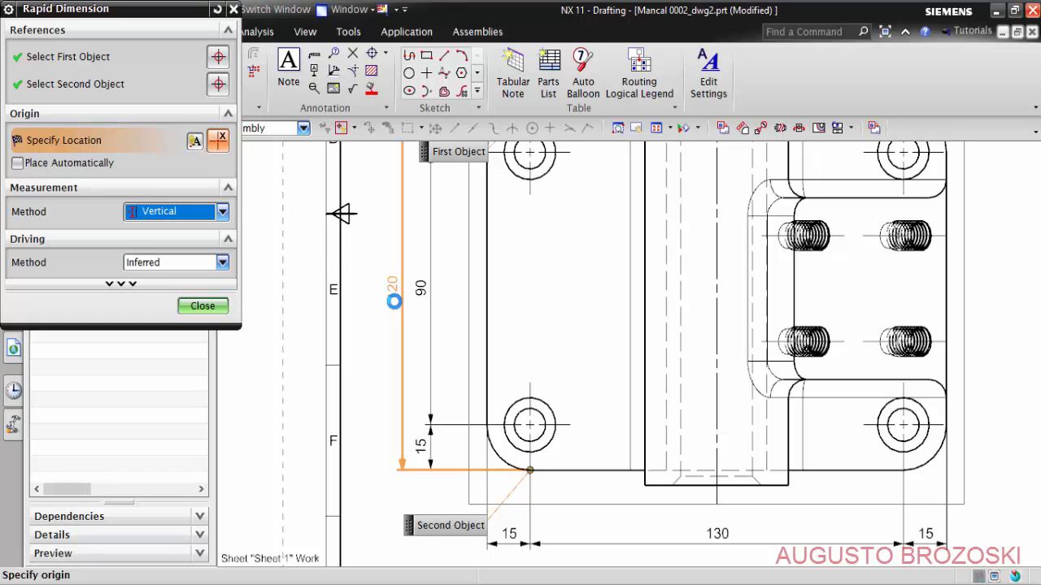
pyautogui.click(393, 301)
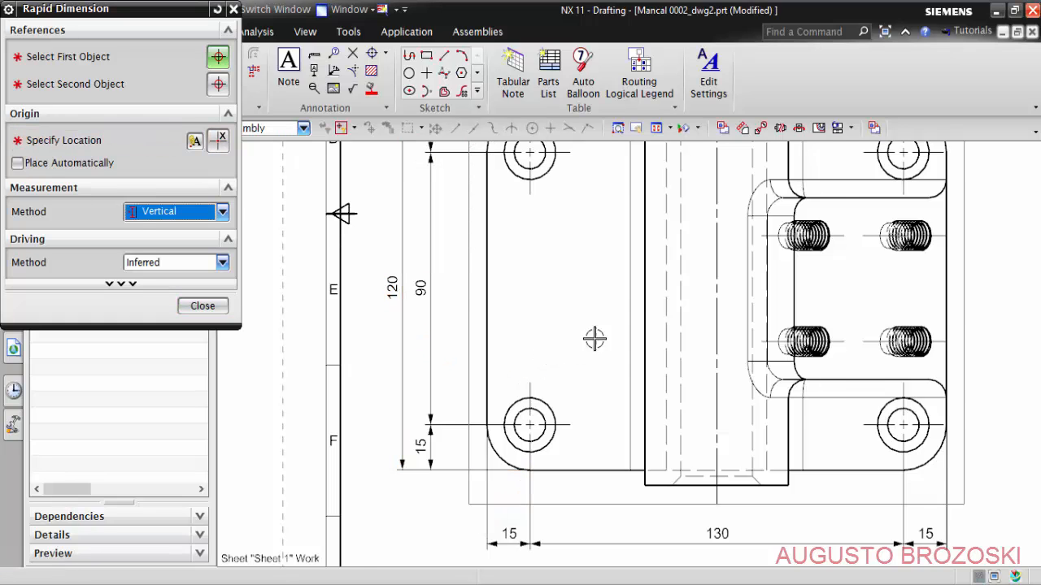
# - Add a Radial dimension with Horizontal Text to the base's upper-right corner arc, placed outside the corner in the top view
pyautogui.scroll(-4, 781, 294)
pyautogui.scroll(6, 666, 323)
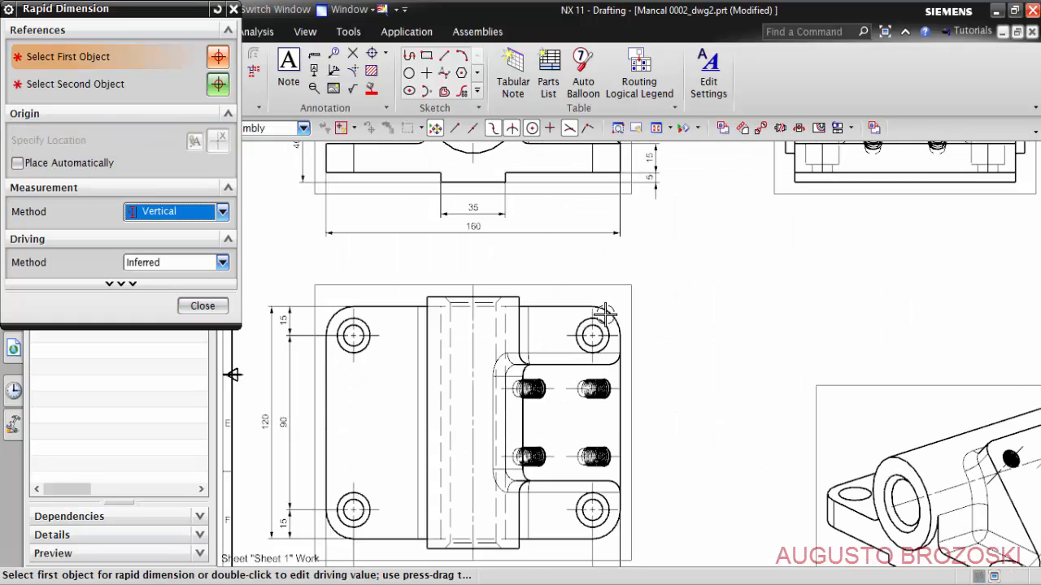
pyautogui.click(222, 211)
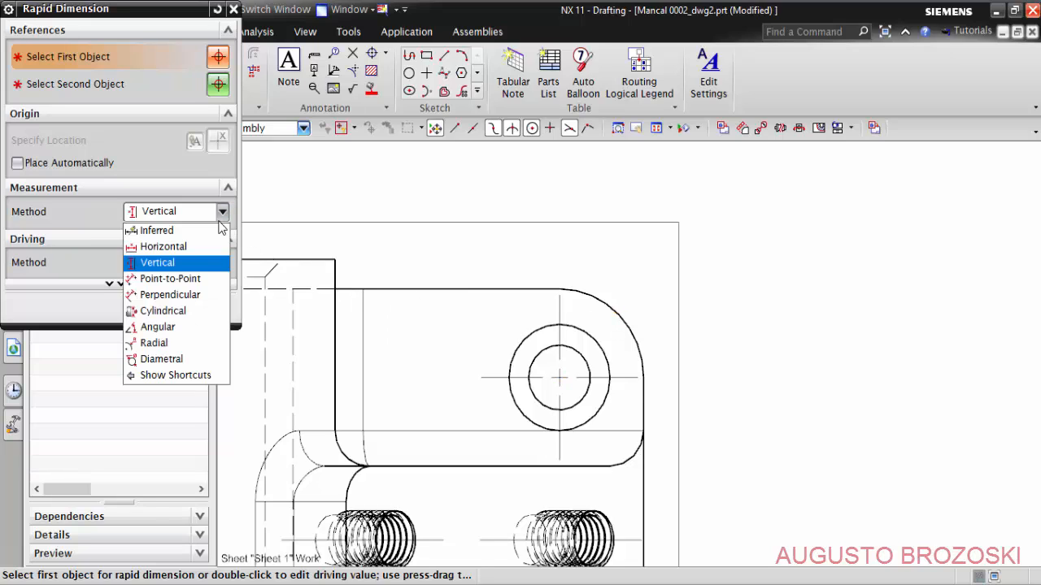
pyautogui.click(177, 343)
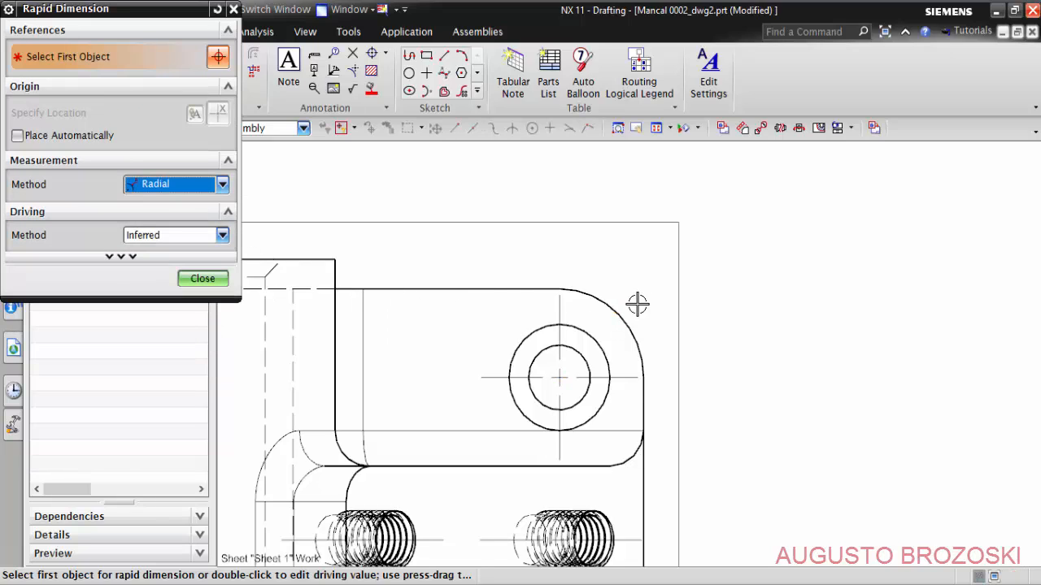
pyautogui.click(598, 299)
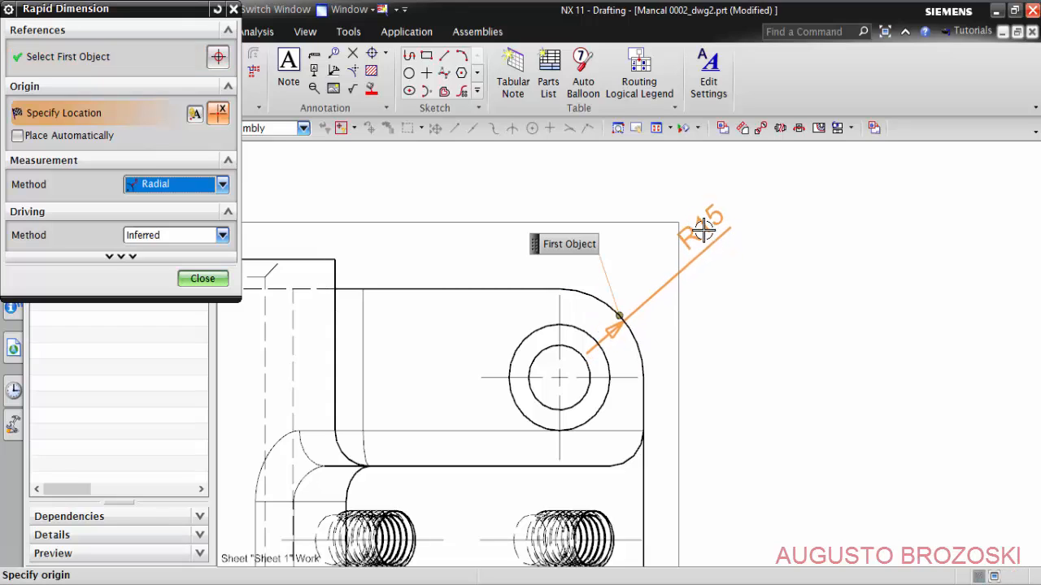
pyautogui.moveTo(704, 231)
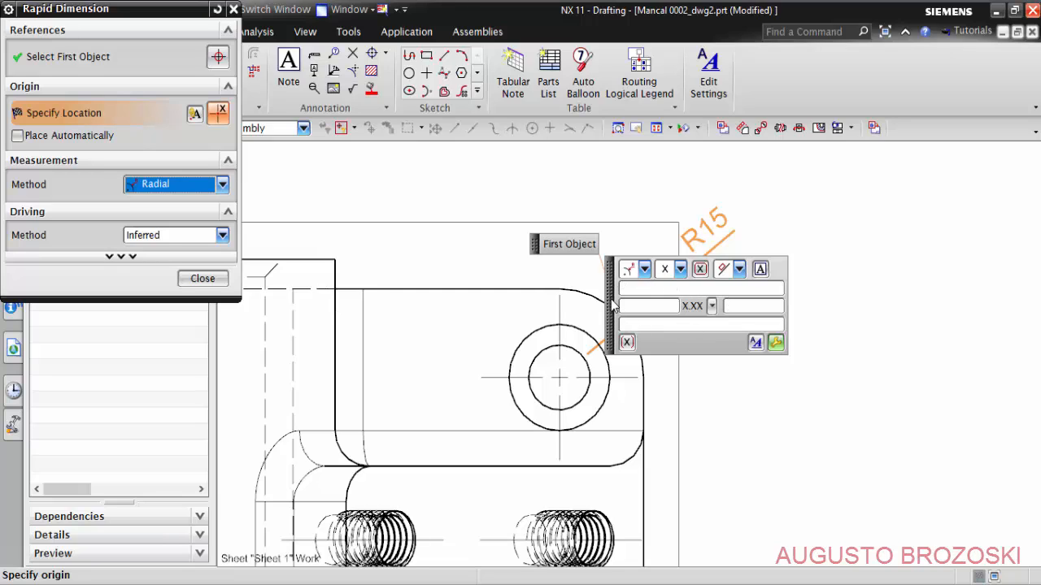
pyautogui.click(739, 270)
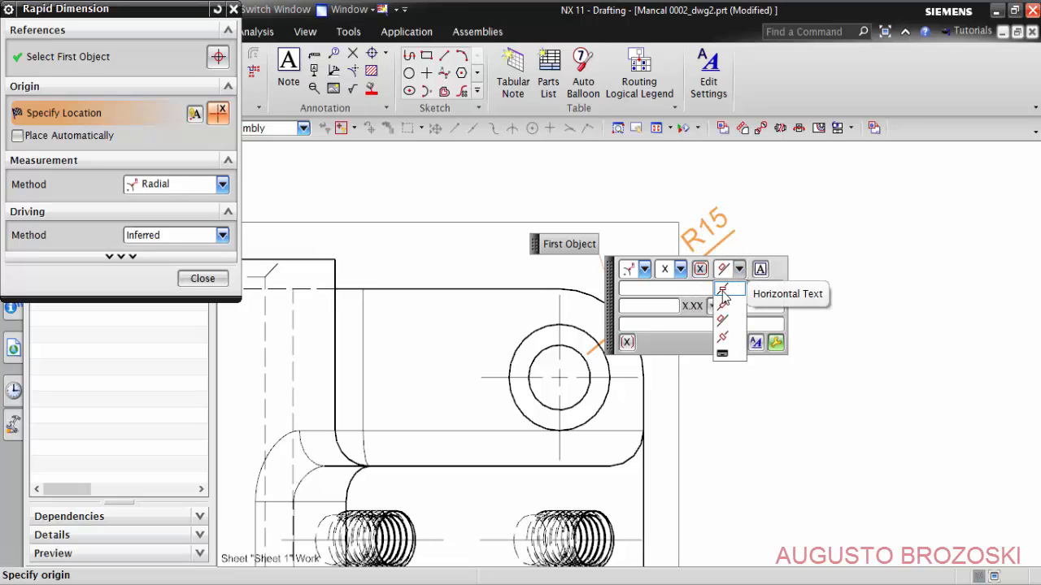
pyautogui.click(723, 291)
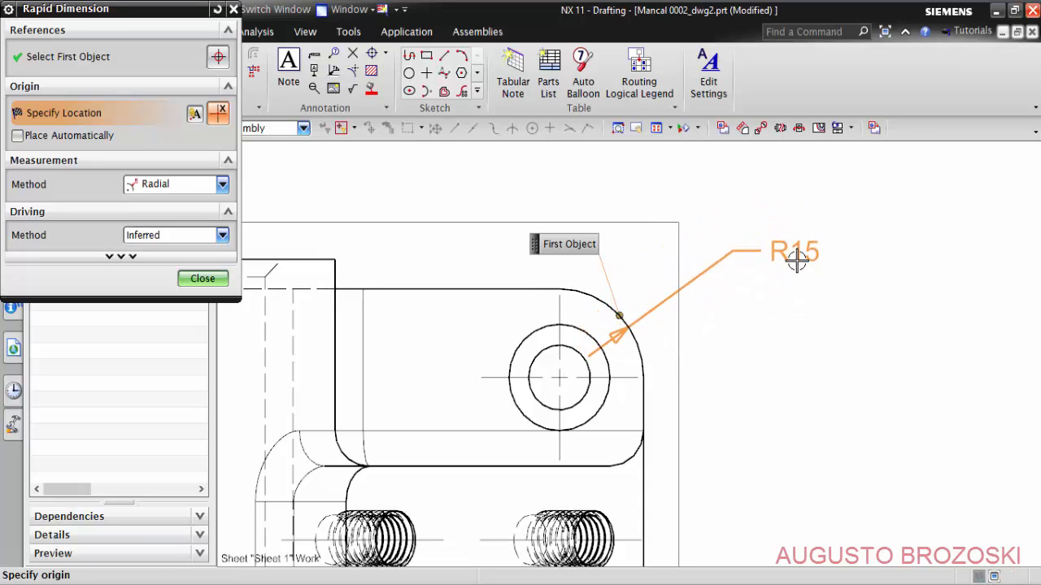
pyautogui.click(787, 242)
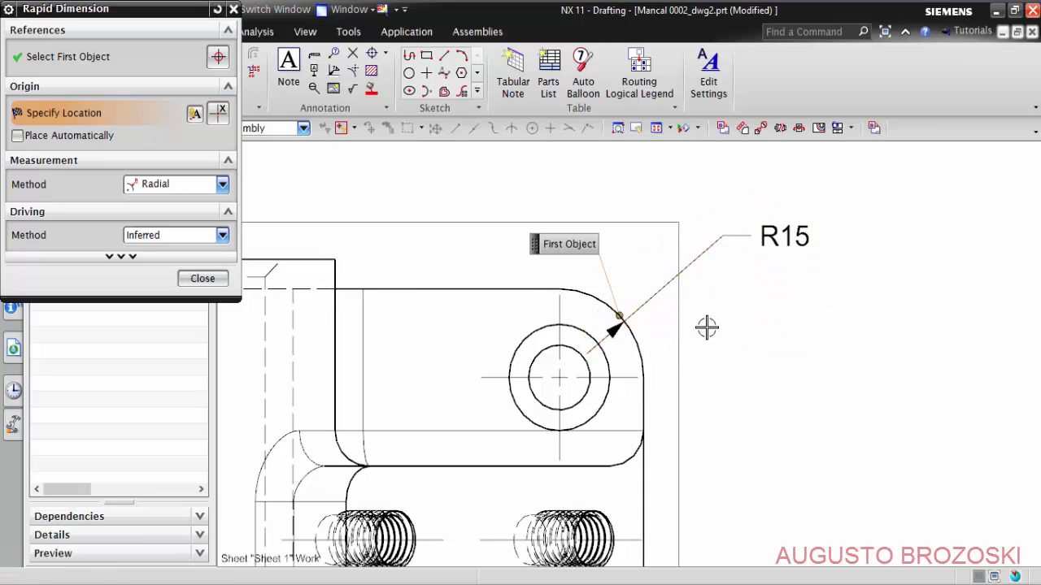
pyautogui.click(204, 279)
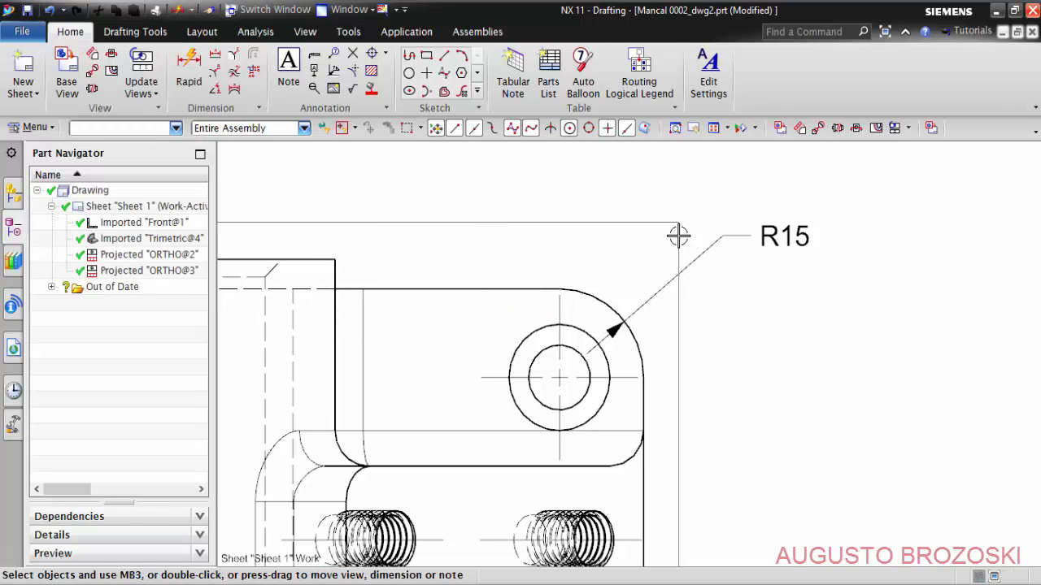
# - Change the front view's outer bearing diameter dimension to Horizontal Text
pyautogui.hotkey('ctrl', 'f')
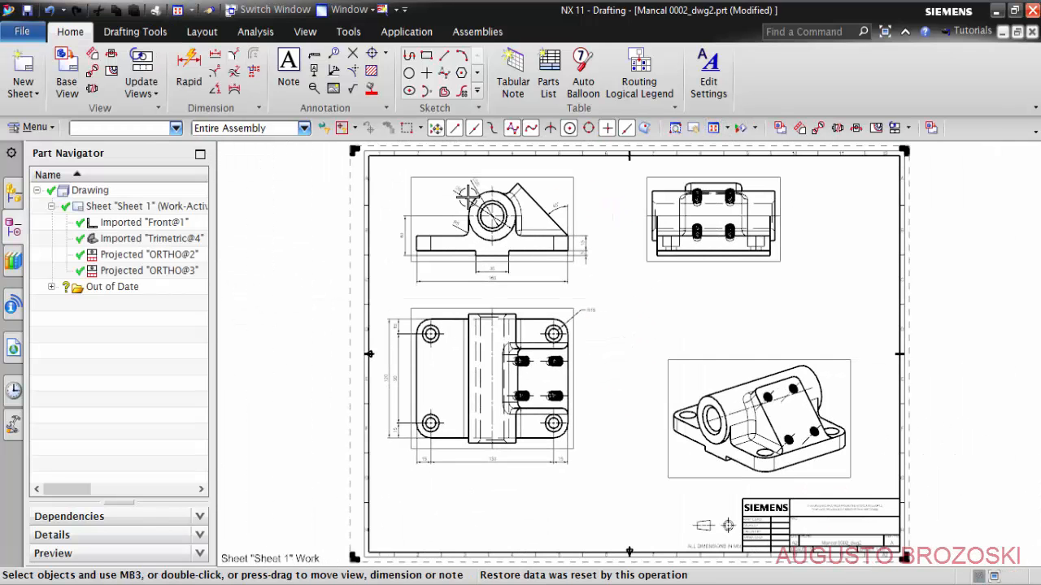
pyautogui.scroll(5, 463, 191)
pyautogui.scroll(4, 464, 191)
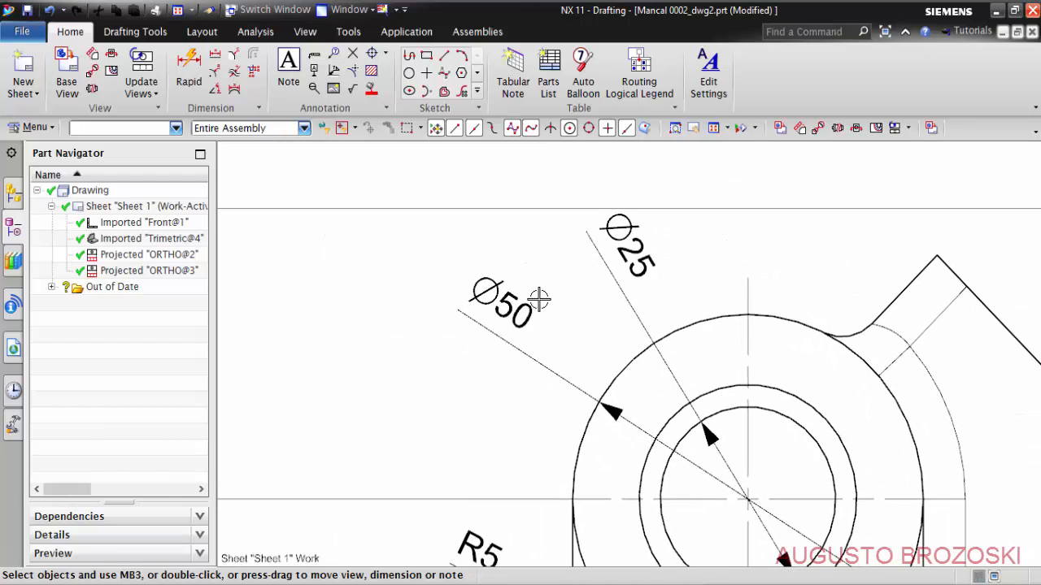
pyautogui.click(515, 318)
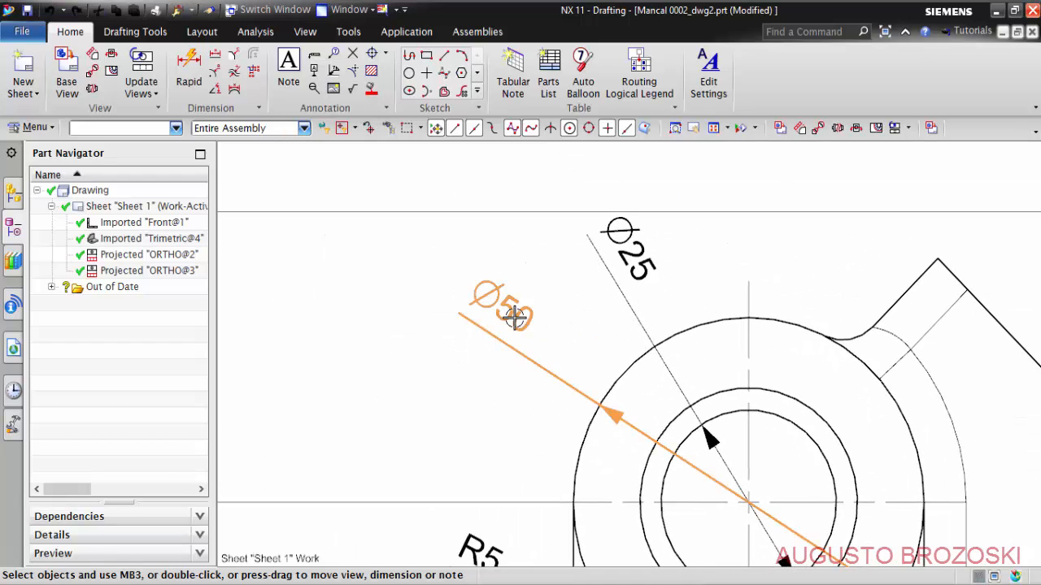
pyautogui.doubleClick(515, 318)
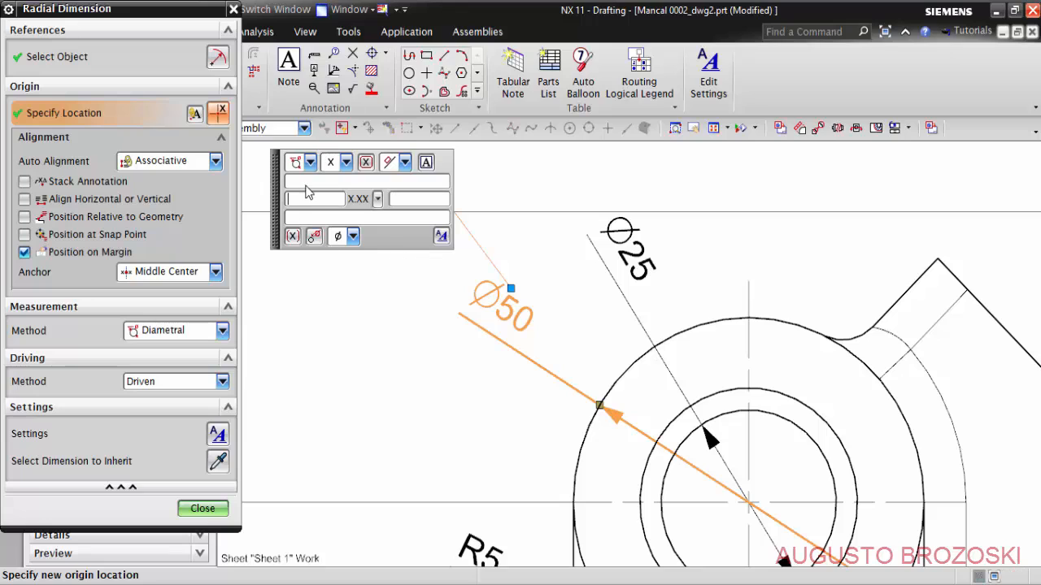
pyautogui.click(404, 162)
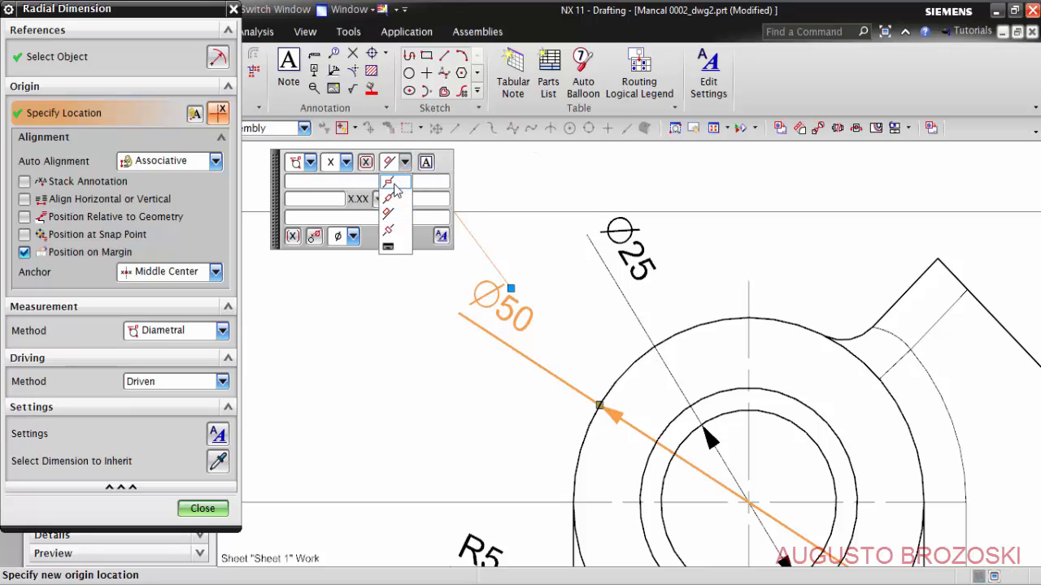
pyautogui.click(390, 182)
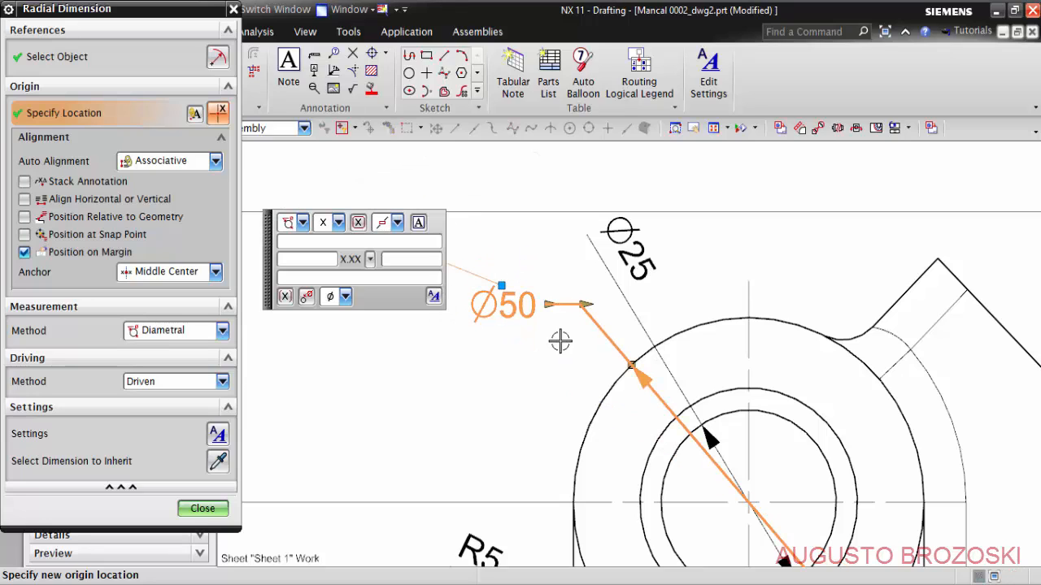
# - Change the front view's bearing bore diameter dimension to Horizontal Text and move both bearing diameter dimensions farther out to the upper left
pyautogui.doubleClick(631, 248)
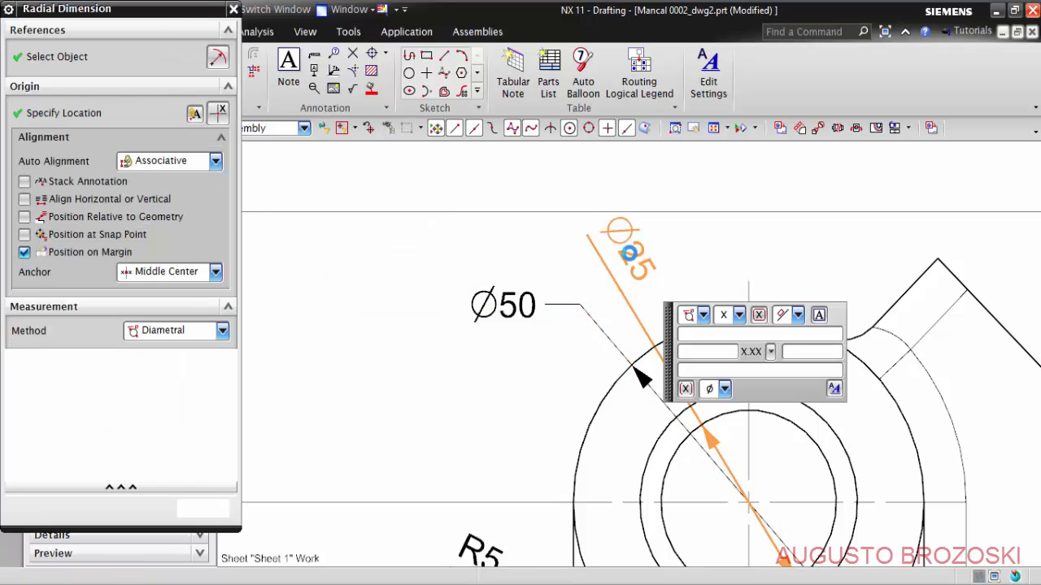
pyautogui.click(796, 318)
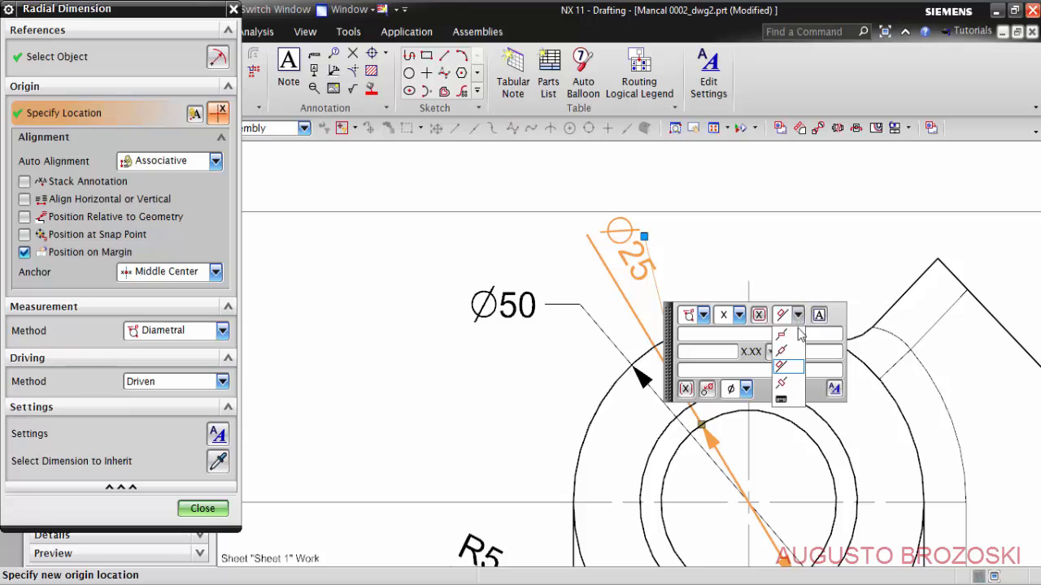
pyautogui.click(788, 338)
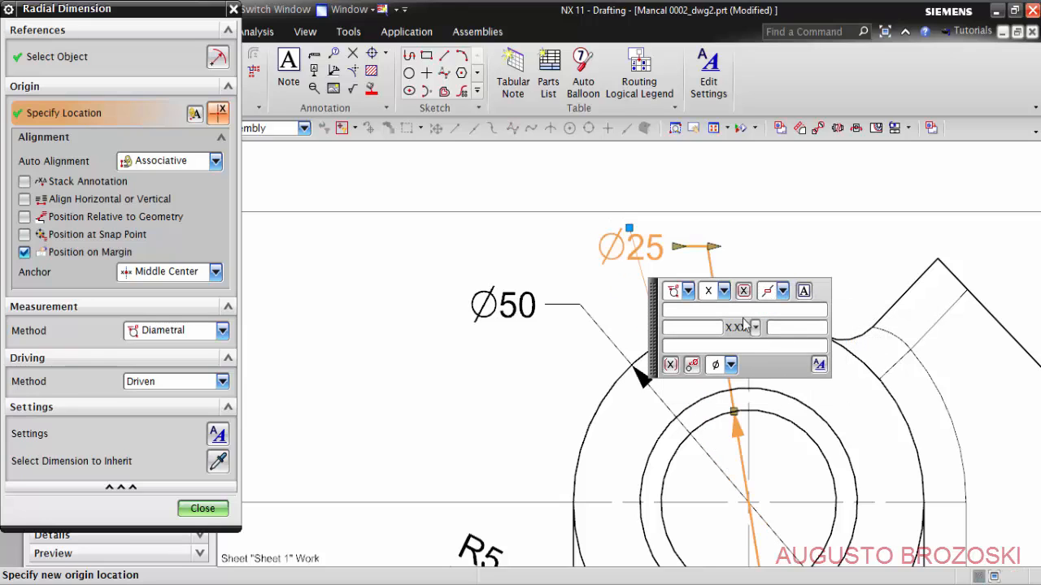
pyautogui.middleClick(764, 246)
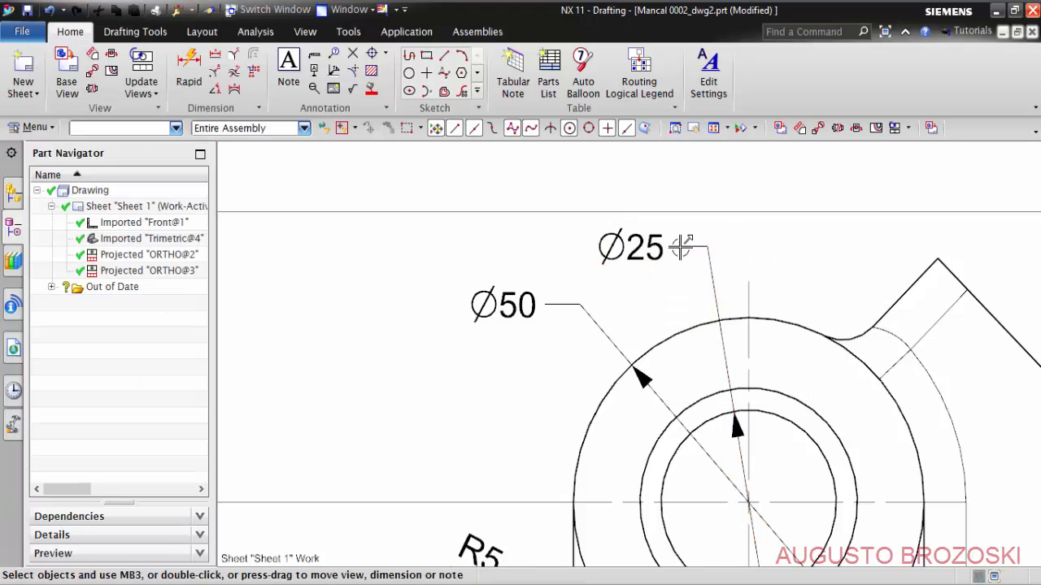
pyautogui.moveTo(633, 246); pyautogui.dragTo(540, 243)
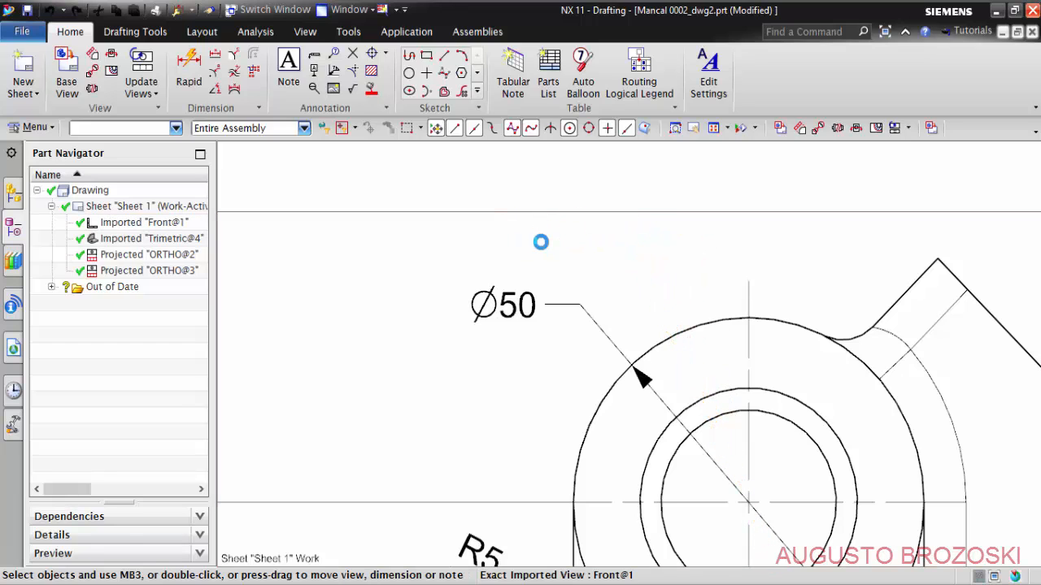
pyautogui.moveTo(502, 305); pyautogui.dragTo(439, 307)
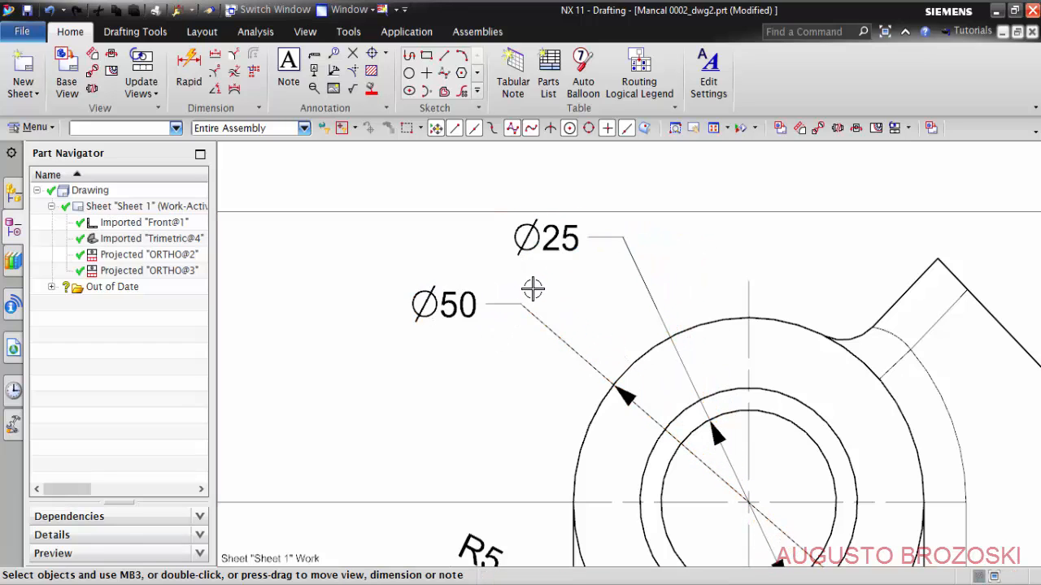
# - Fit the whole sheet in view and save the drawing
pyautogui.scroll(-5, 533, 288)
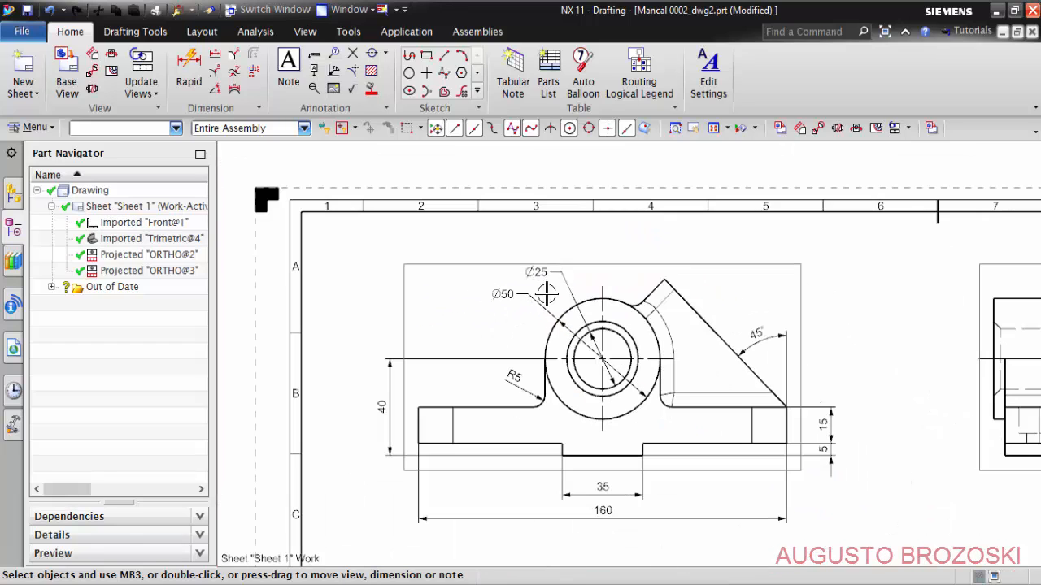
pyautogui.click(713, 128)
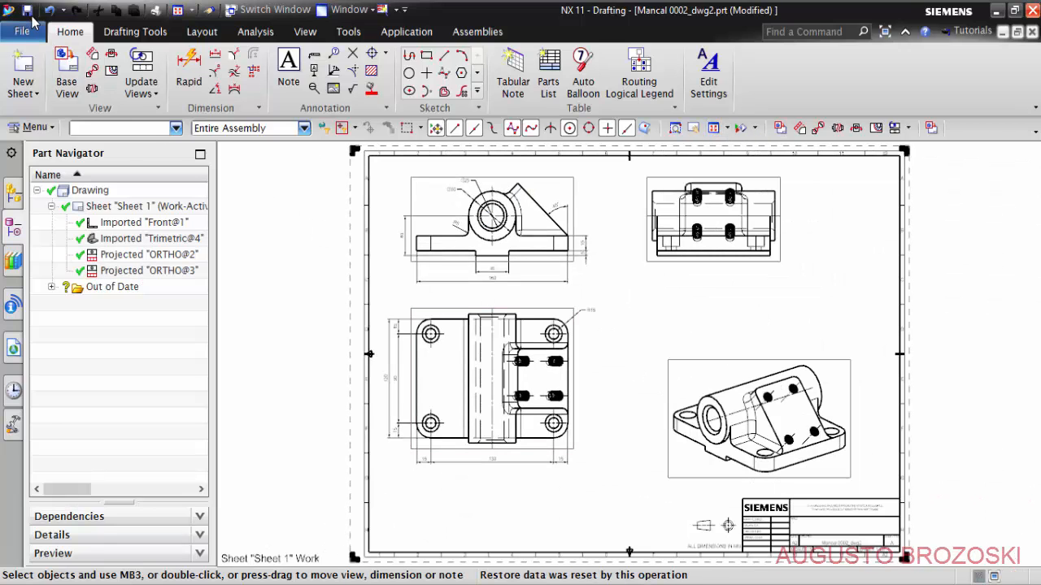
pyautogui.click(30, 11)
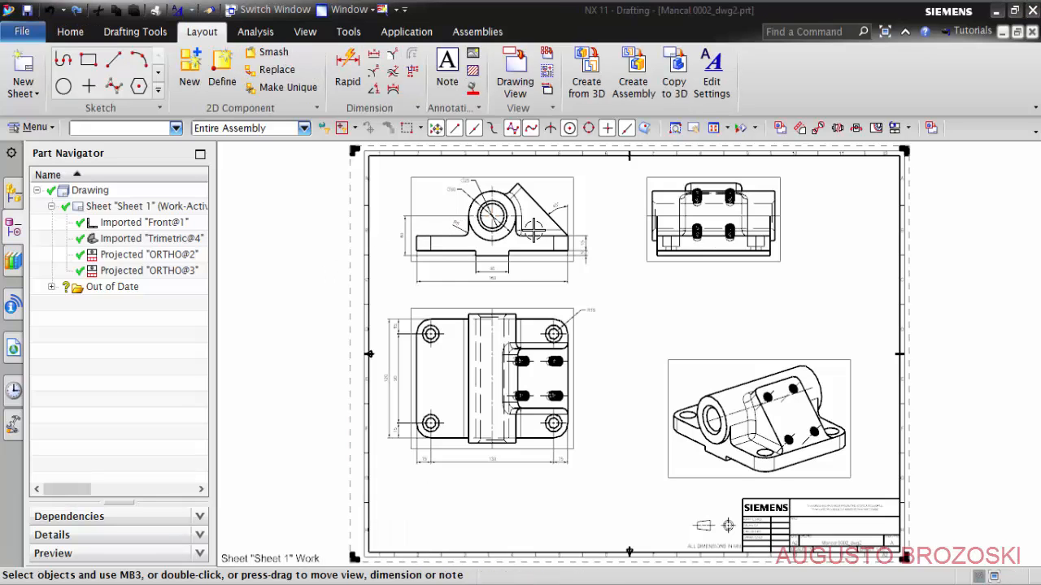
# - Switch to the reference PDF in Adobe Acrobat Reader and examine the front view's broken-out sections and their dimensions
pyautogui.scroll(5, 533, 232)
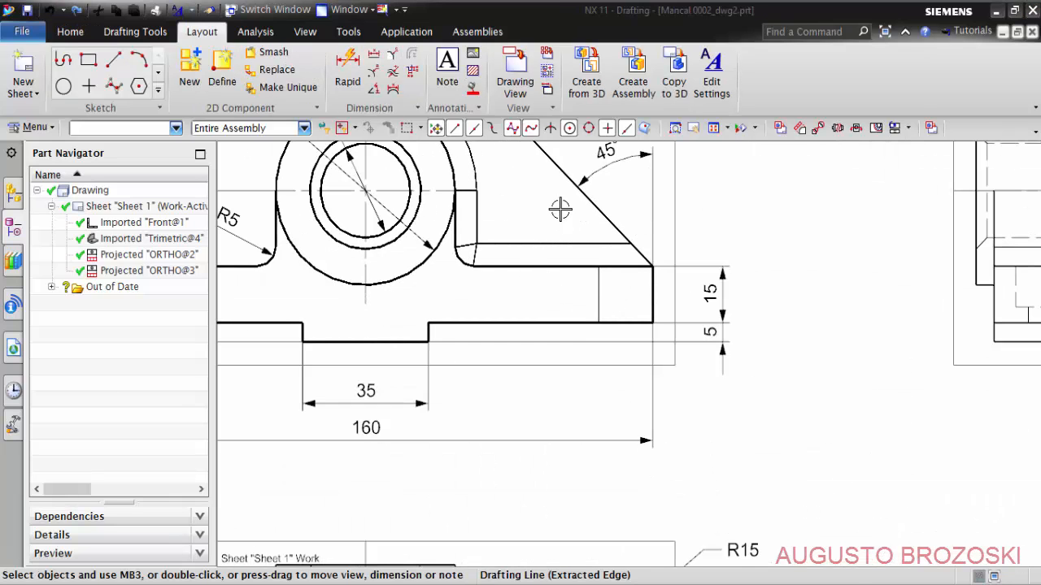
pyautogui.scroll(-2, 574, 256)
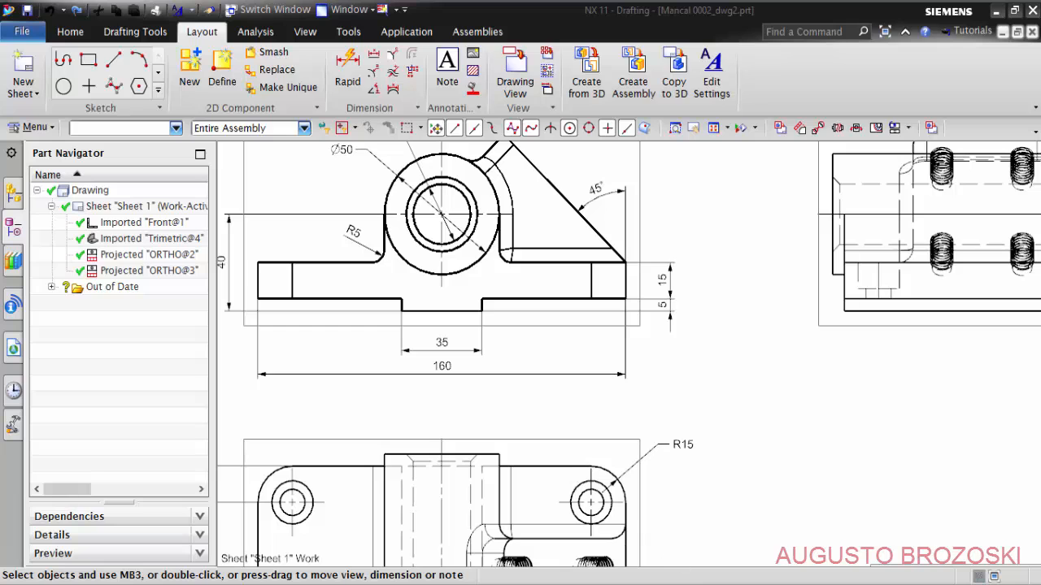
pyautogui.hotkey('alt', 'Tab')
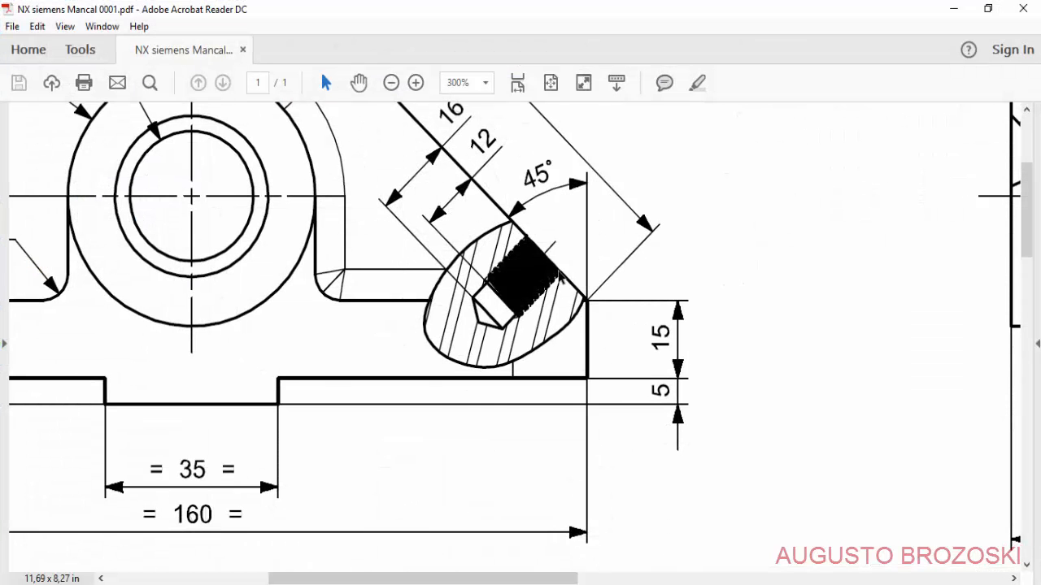
pyautogui.scroll(2, 525, 314)
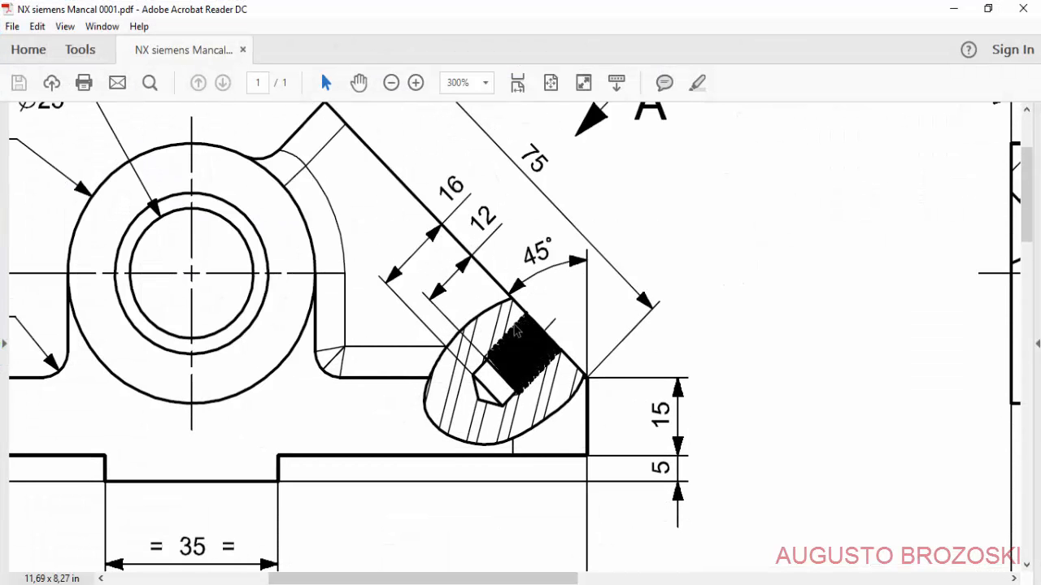
pyautogui.click(391, 83)
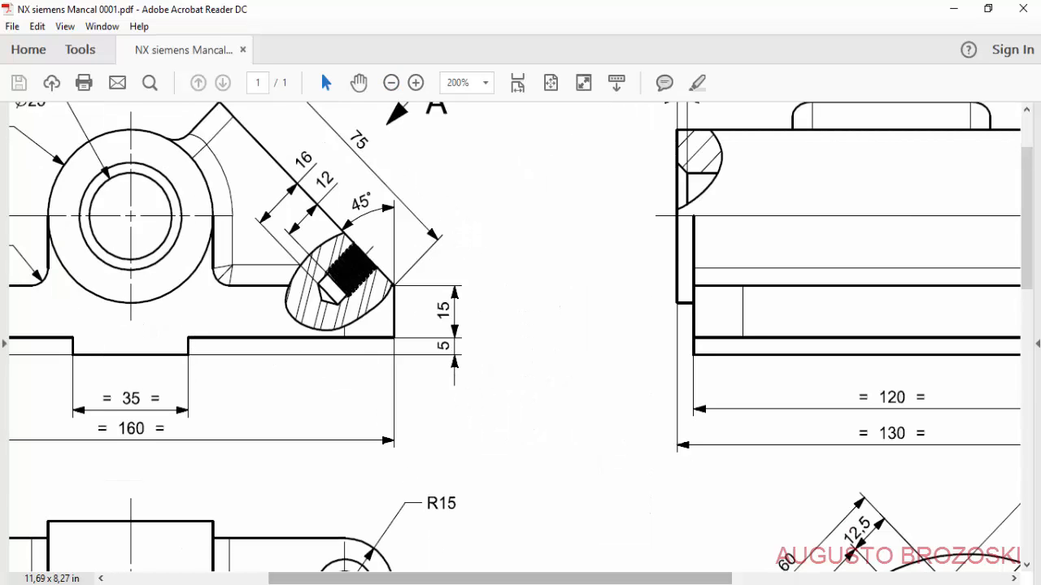
pyautogui.moveTo(433, 578); pyautogui.dragTo(349, 576)
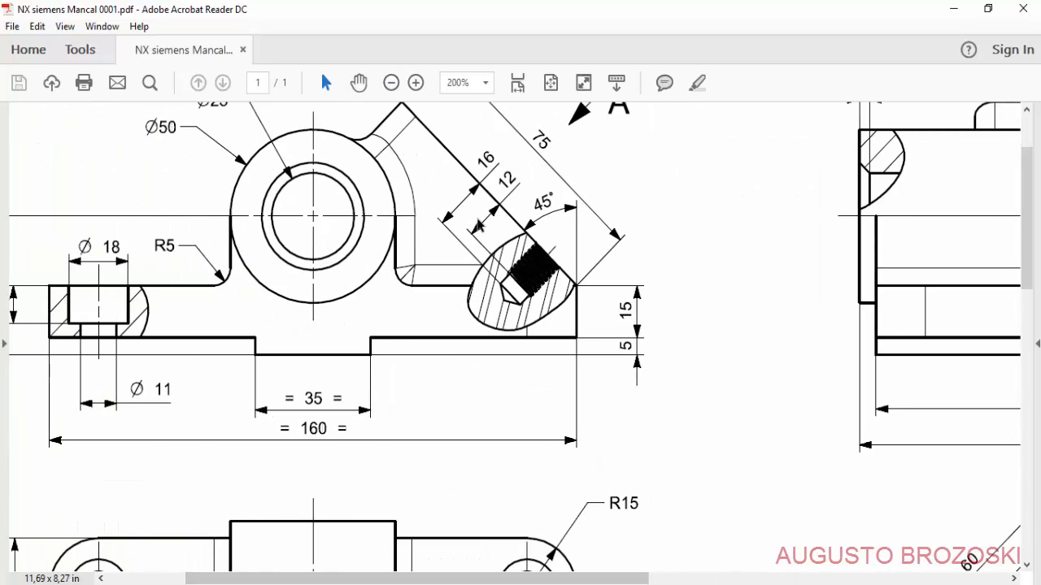
pyautogui.scroll(2, 579, 242)
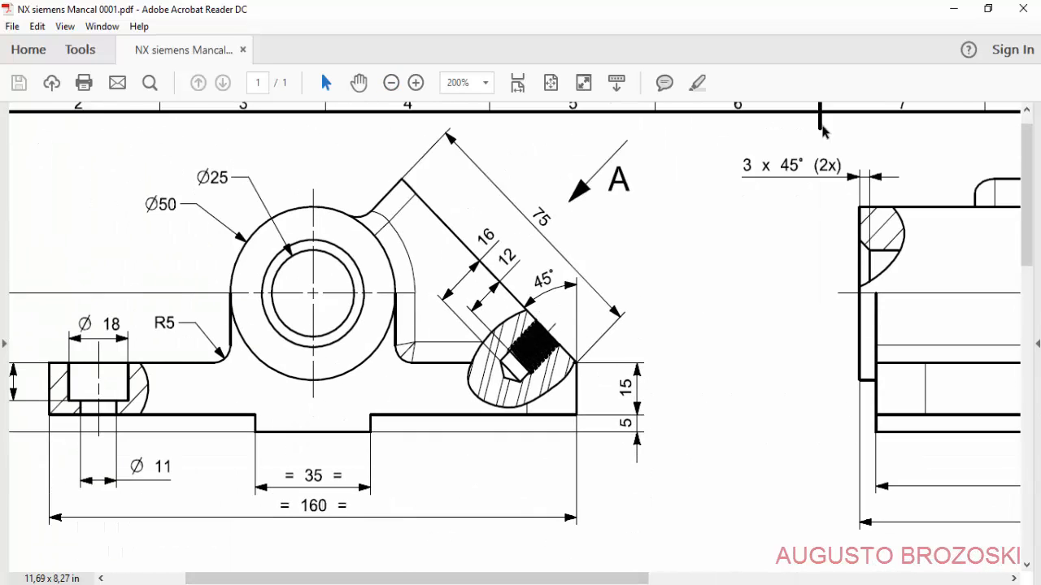
pyautogui.click(954, 10)
# - Switch back to NX and show the front view's hidden lines as dashed lines through the view settings
pyautogui.scroll(3, 521, 252)
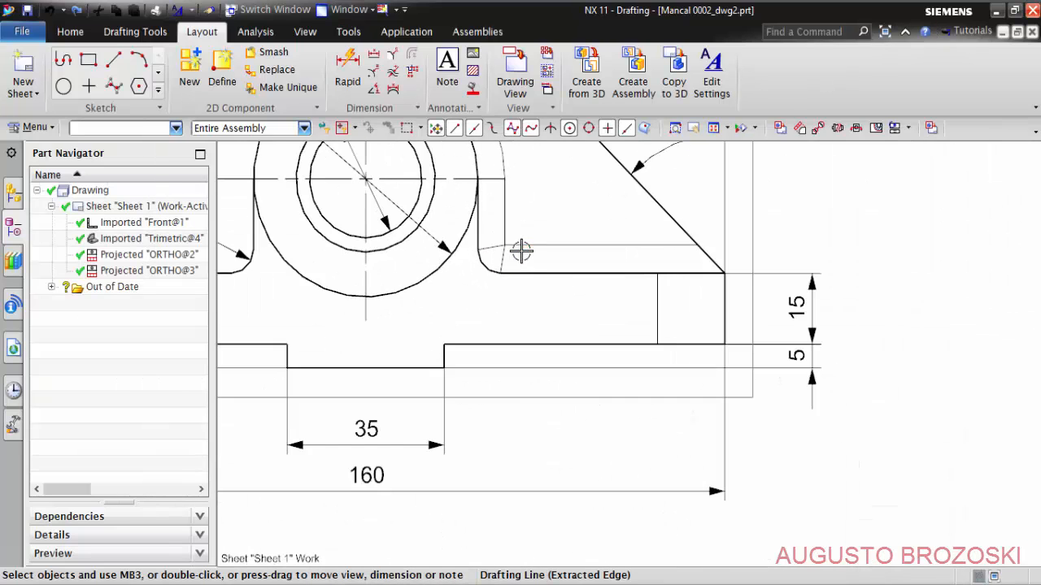
pyautogui.moveTo(521, 251); pyautogui.dragTo(640, 345, button='middle')
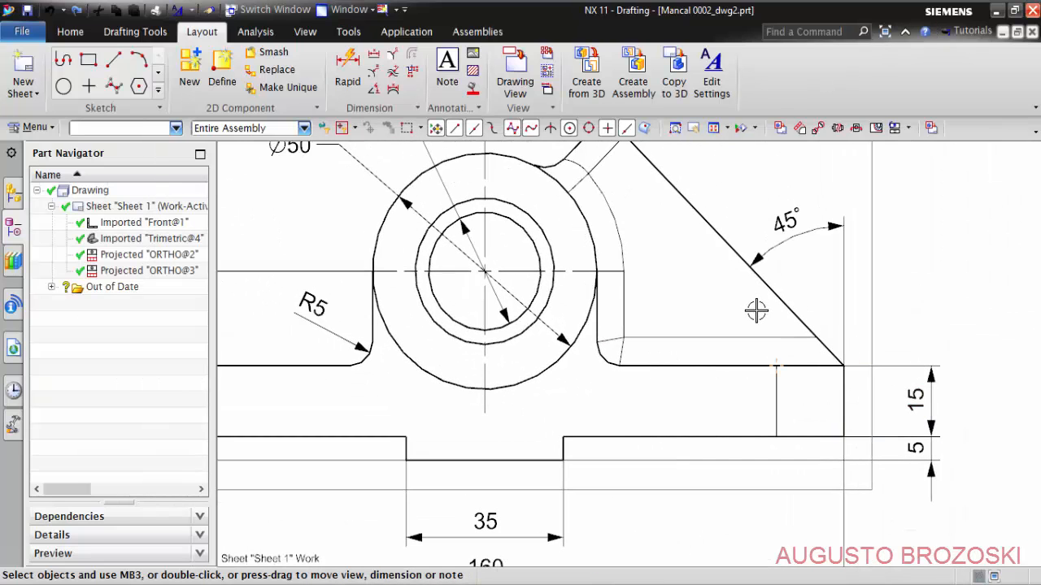
pyautogui.rightClick(872, 260)
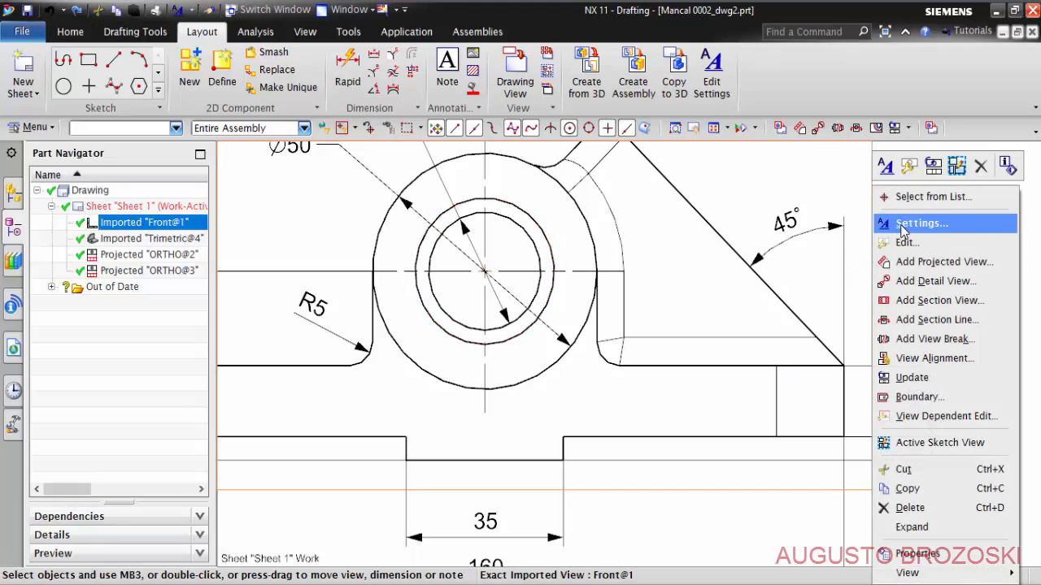
pyautogui.click(900, 224)
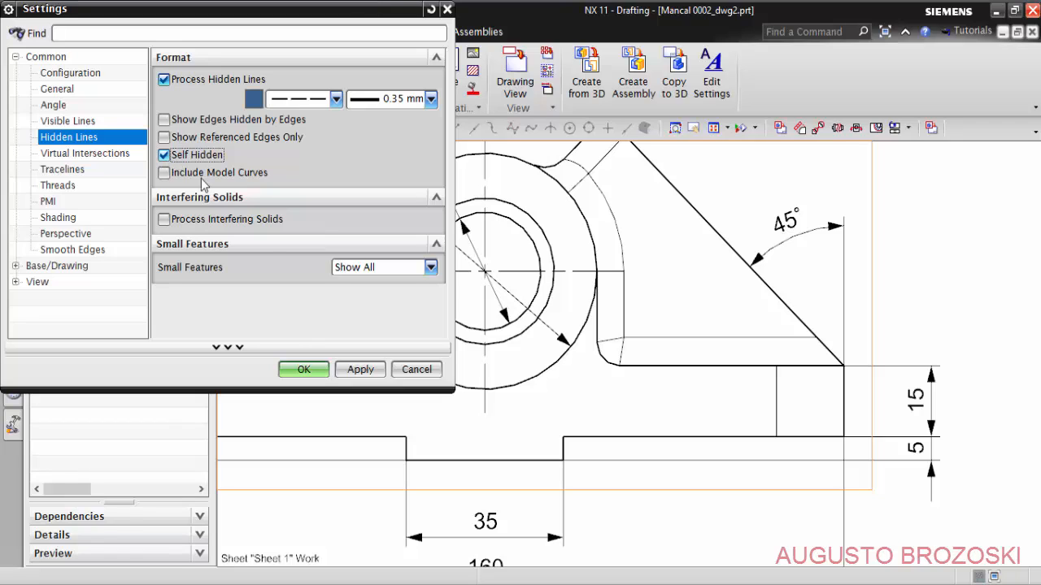
pyautogui.click(312, 373)
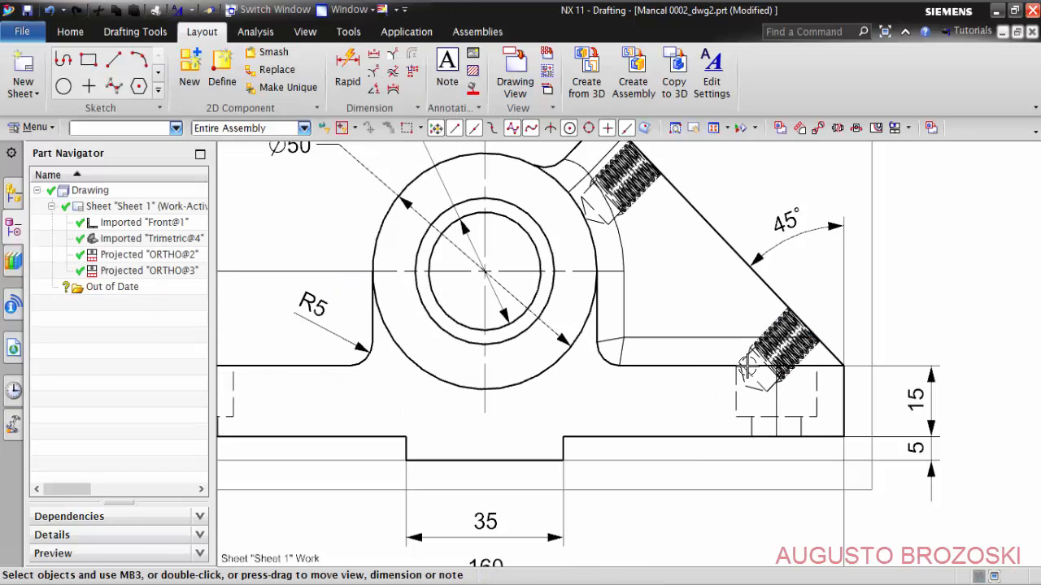
# - Make the front view the active sketch view
pyautogui.scroll(3, 699, 362)
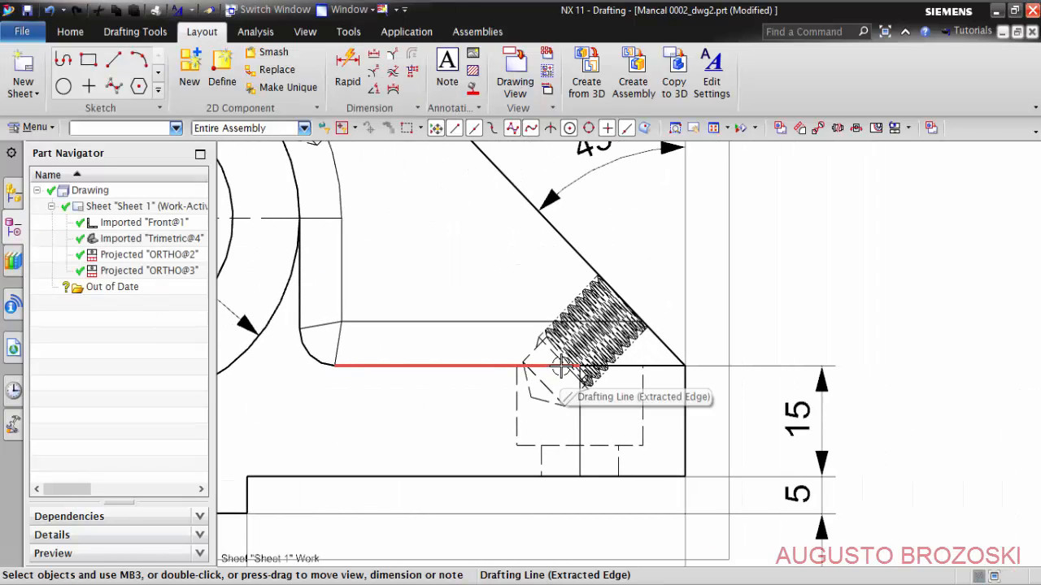
pyautogui.keyDown('shift'); pyautogui.moveTo(561, 366); pyautogui.dragTo(591, 379, button='middle'); pyautogui.keyUp('shift')
pyautogui.scroll(-2, 758, 285)
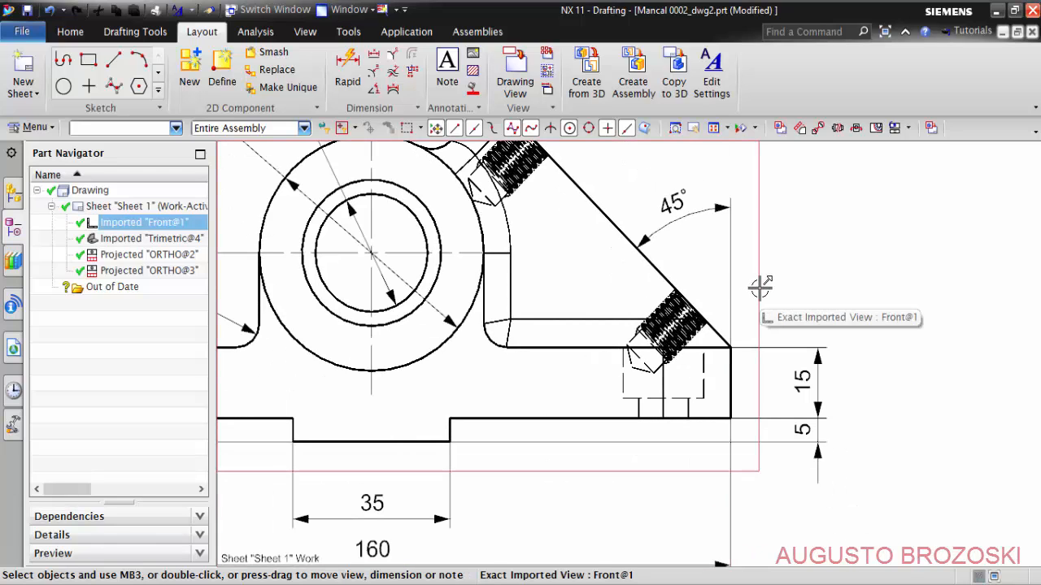
pyautogui.rightClick(760, 286)
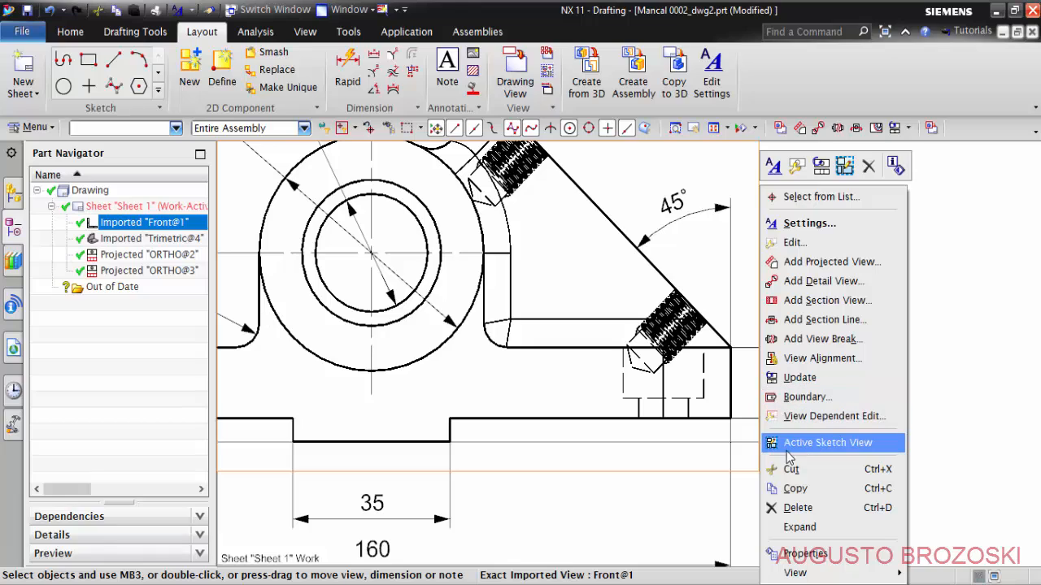
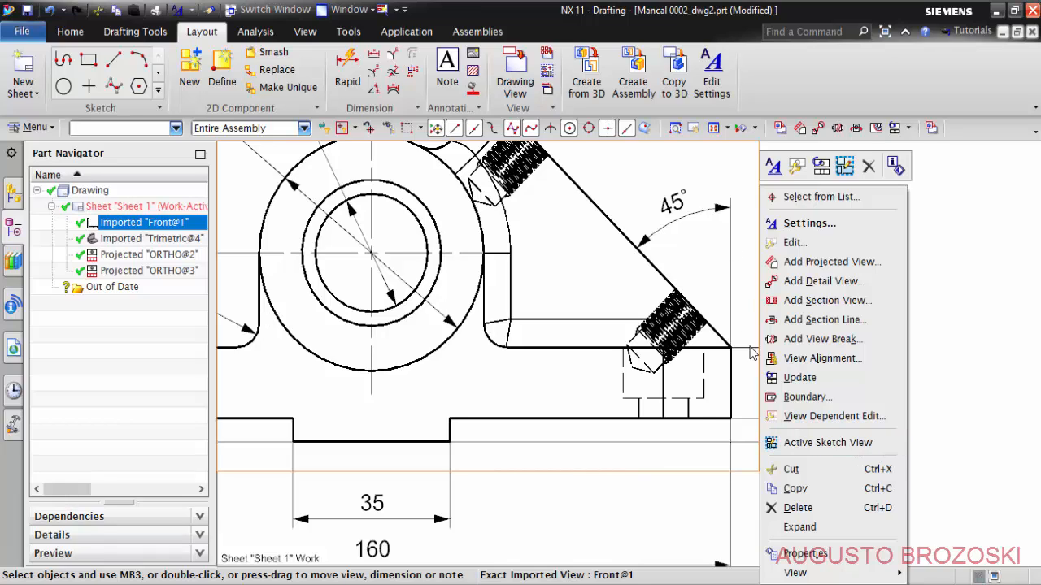
# - Sketch a closed degree 3 spline through five points around the lower threaded hole in the active front view and finish the sketch
pyautogui.click(825, 442)
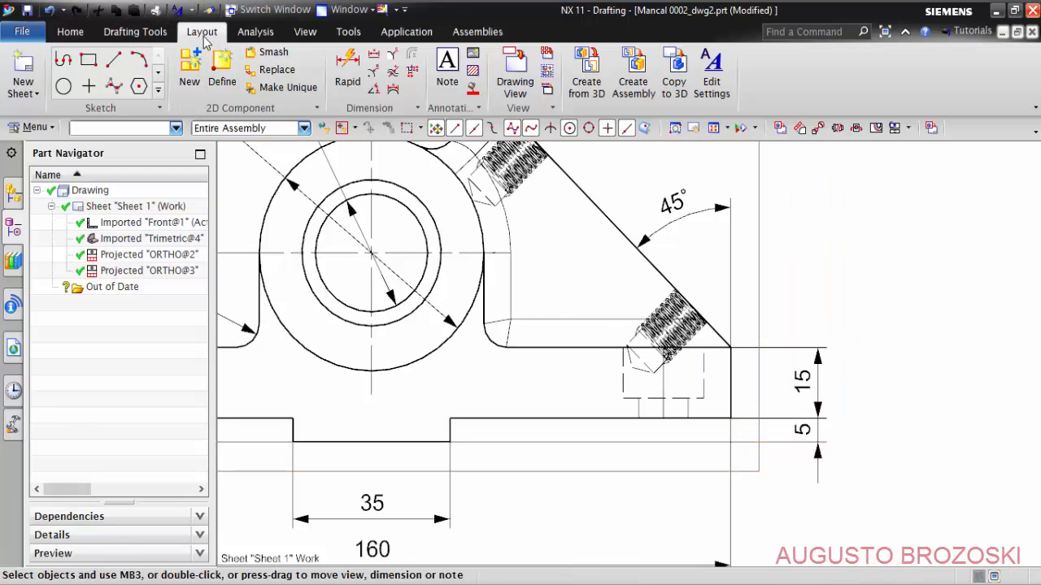
pyautogui.click(113, 87)
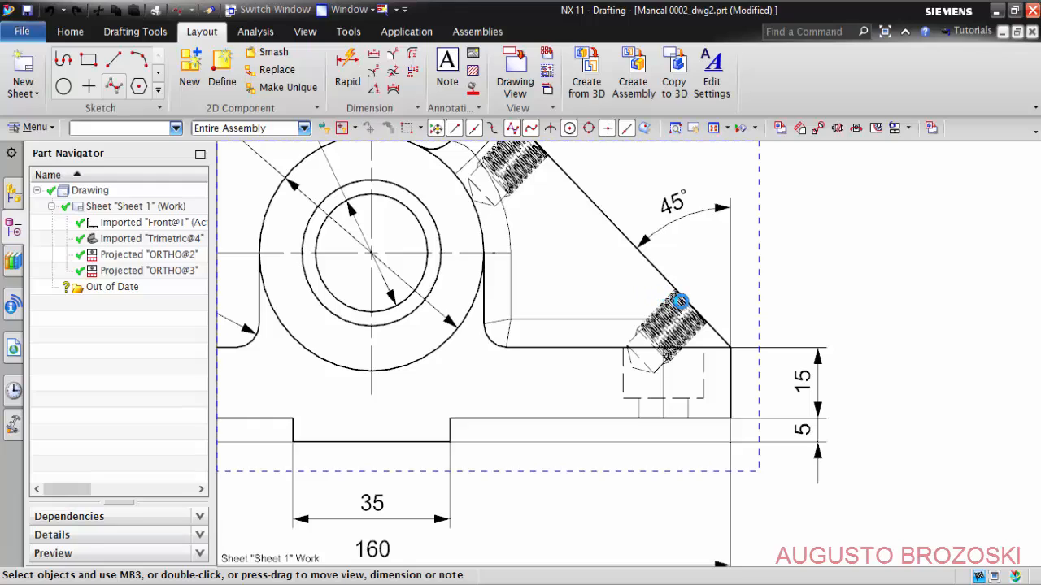
pyautogui.scroll(-2, 704, 303)
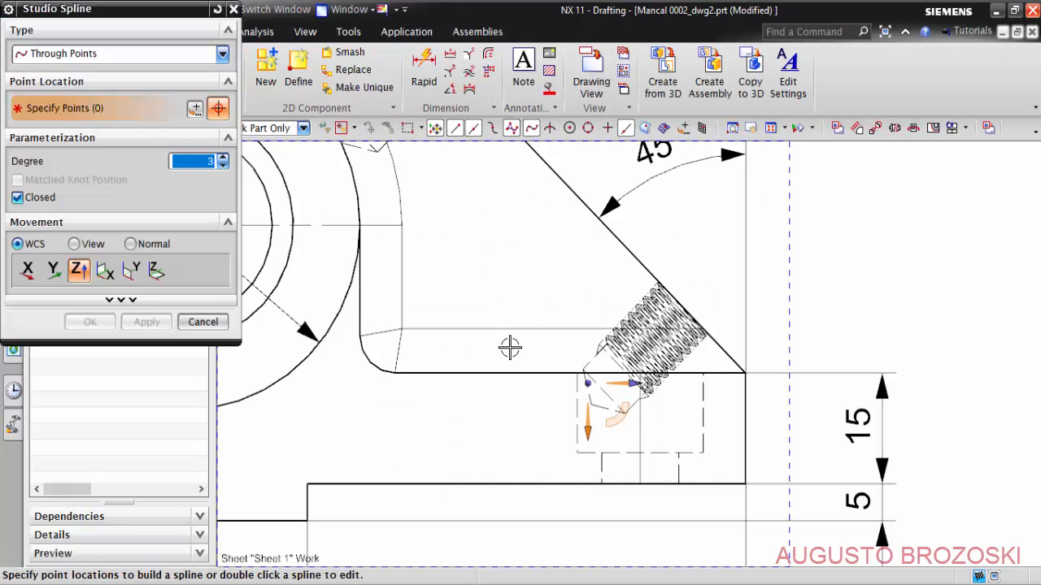
pyautogui.click(669, 228)
pyautogui.click(550, 296)
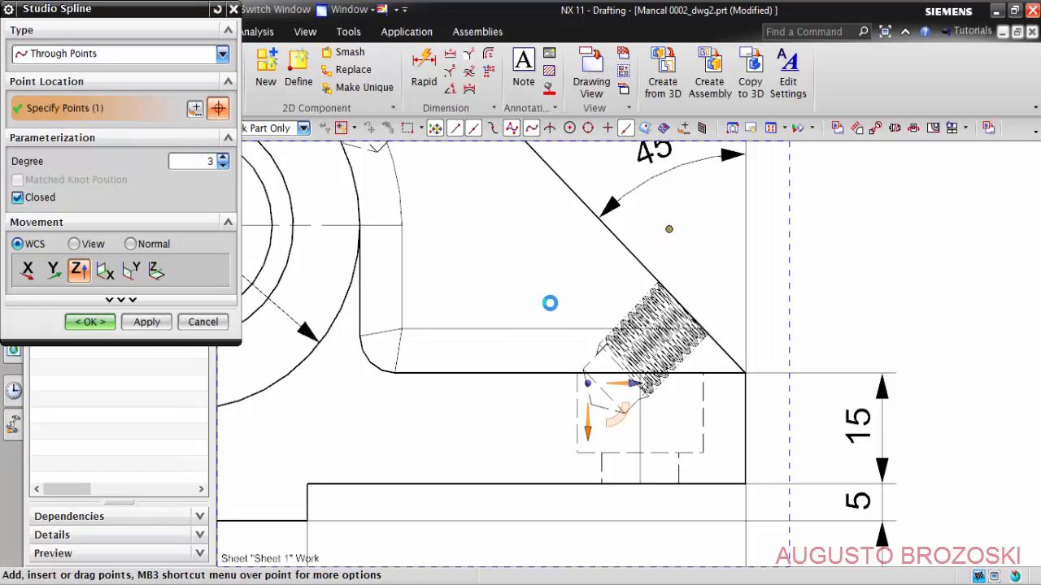
pyautogui.click(534, 444)
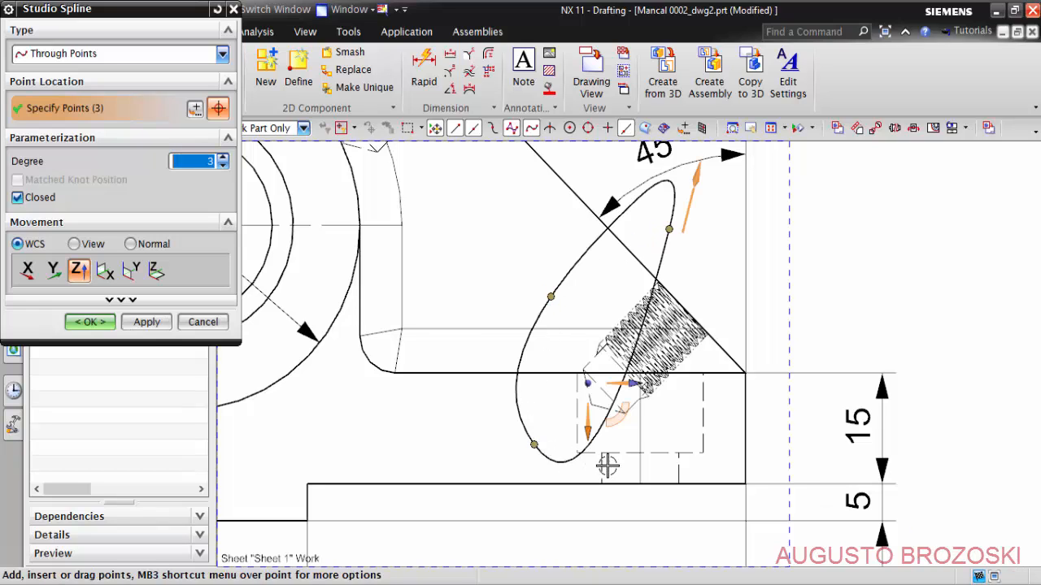
pyautogui.click(723, 422)
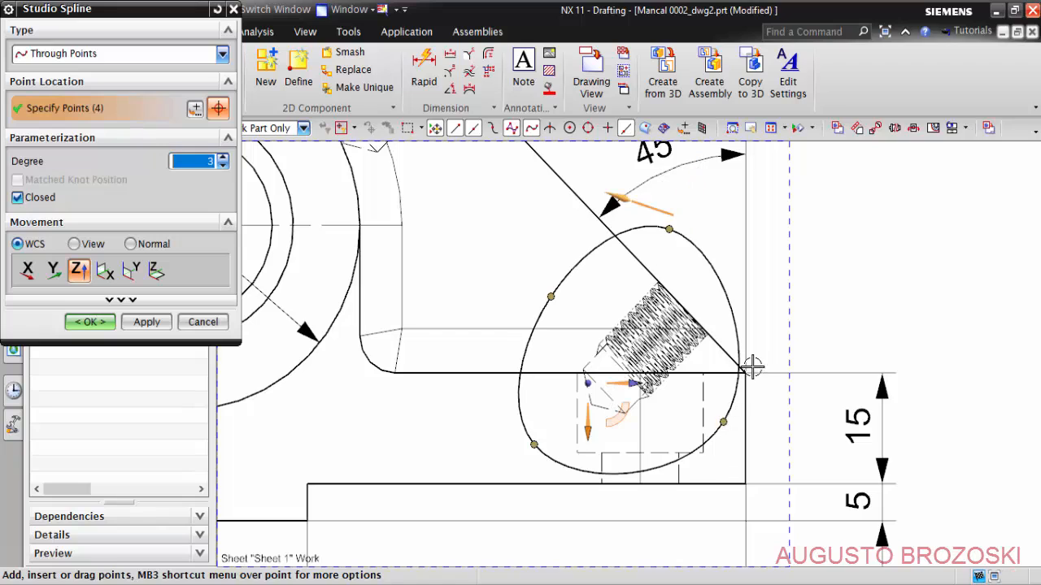
pyautogui.click(757, 298)
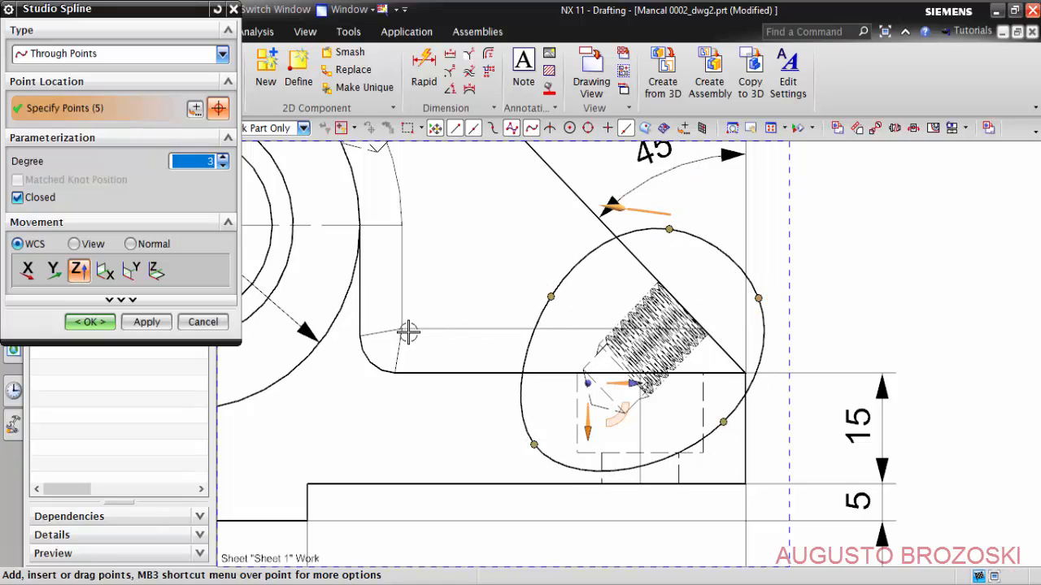
pyautogui.click(89, 322)
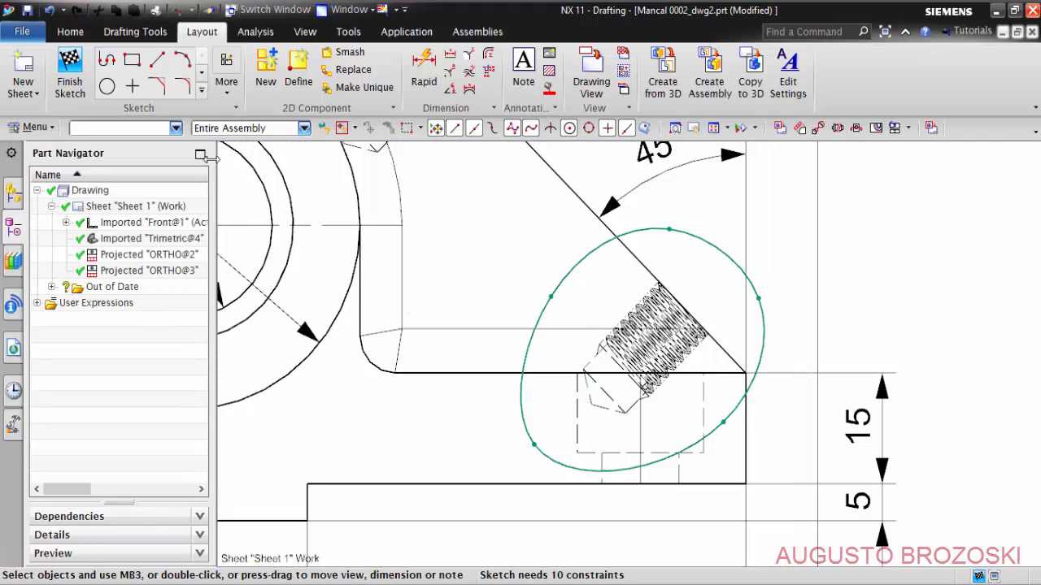
pyautogui.click(82, 89)
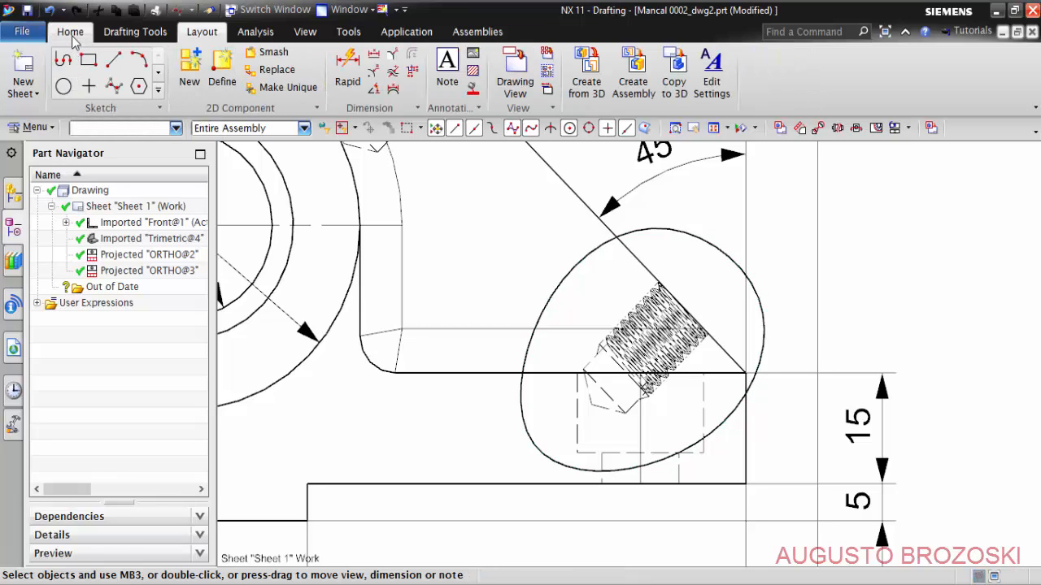
# - Create a break-out section in Front@1 based at the hole's arc center, with a ZC extrusion vector and the closed spline as boundary
pyautogui.click(70, 34)
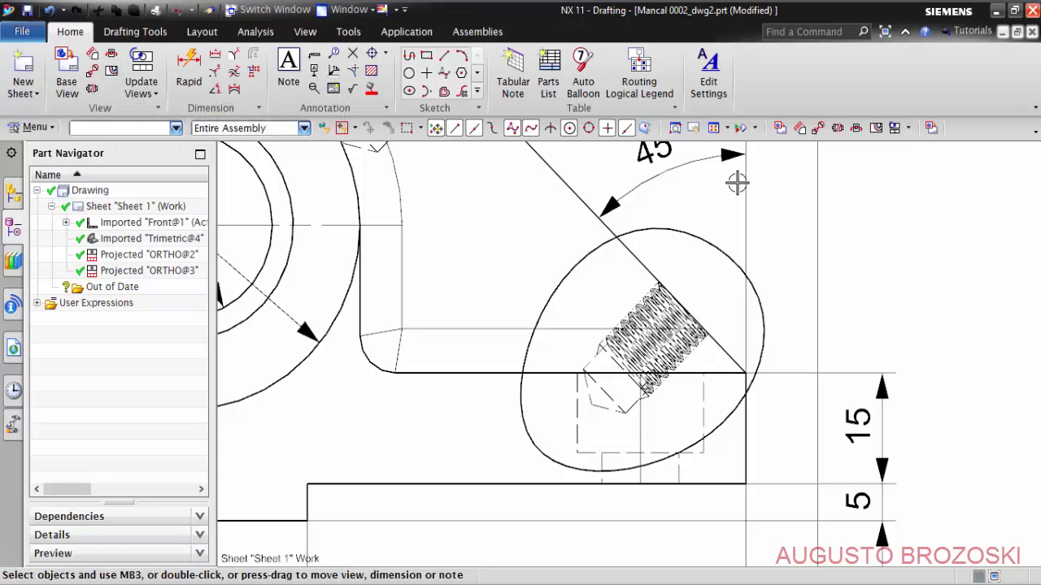
pyautogui.click(877, 129)
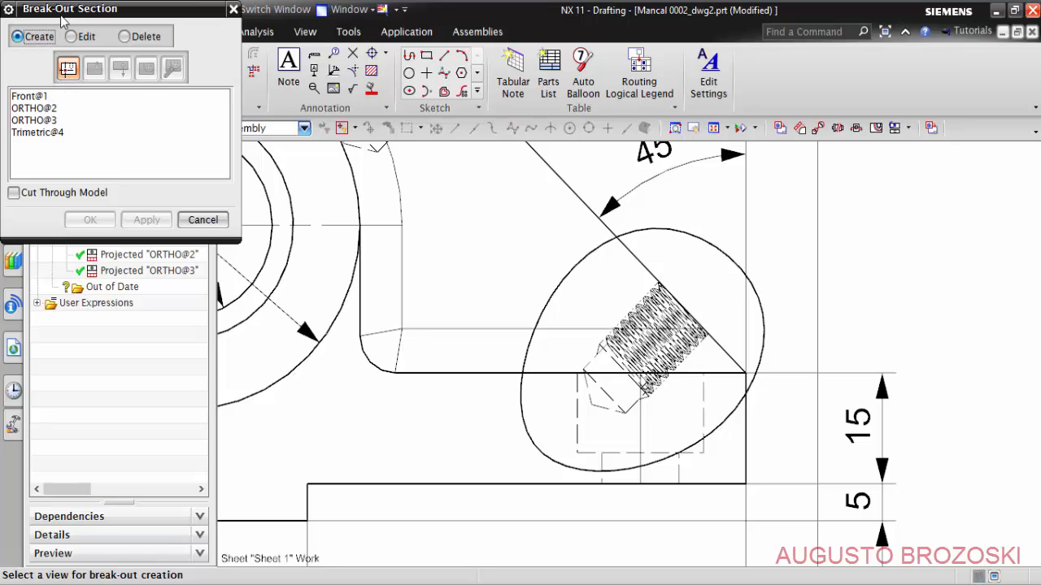
pyautogui.click(33, 97)
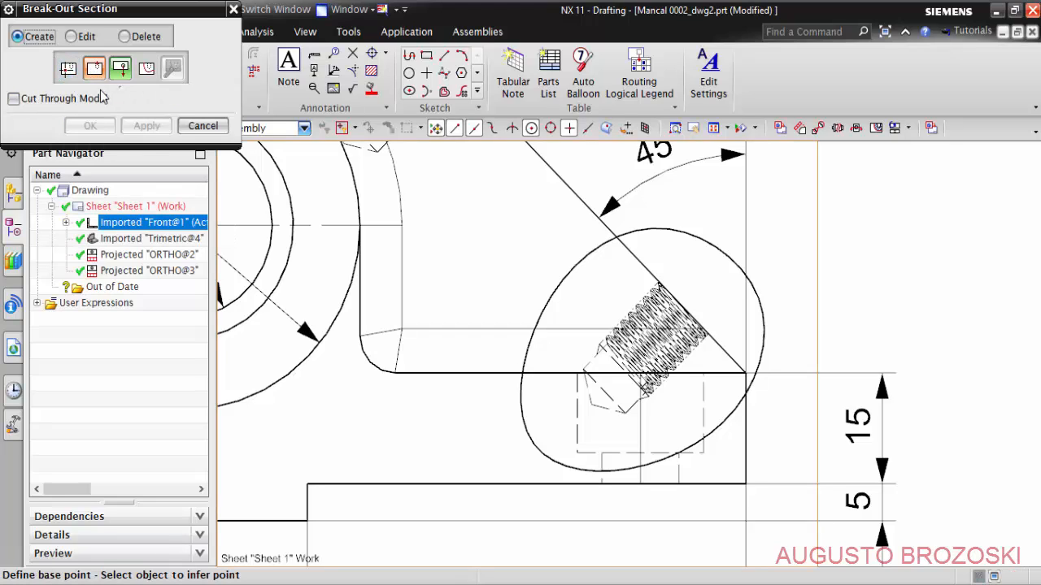
pyautogui.scroll(4, 539, 368)
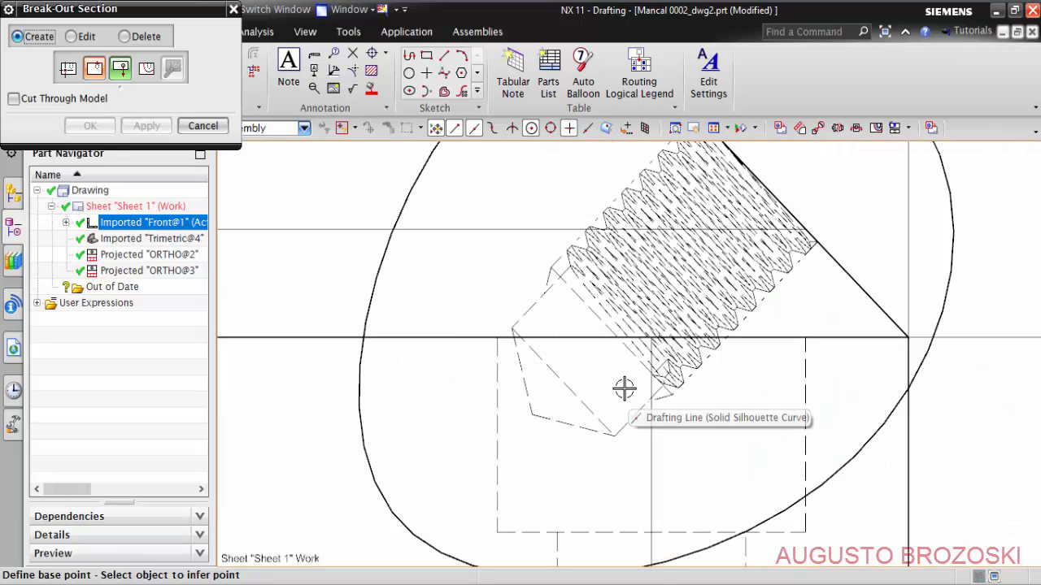
pyautogui.click(561, 382)
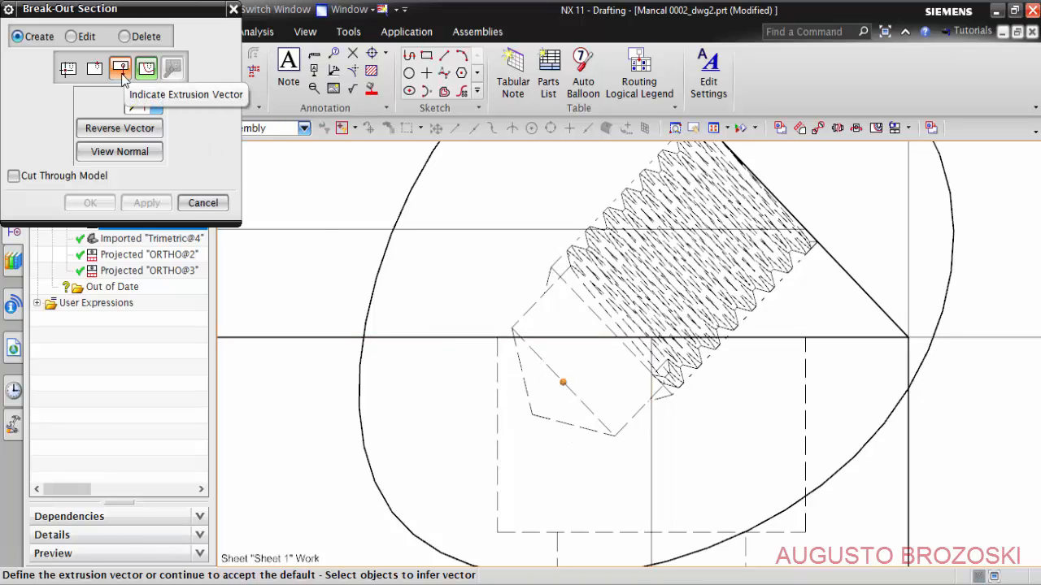
pyautogui.scroll(-4, 485, 267)
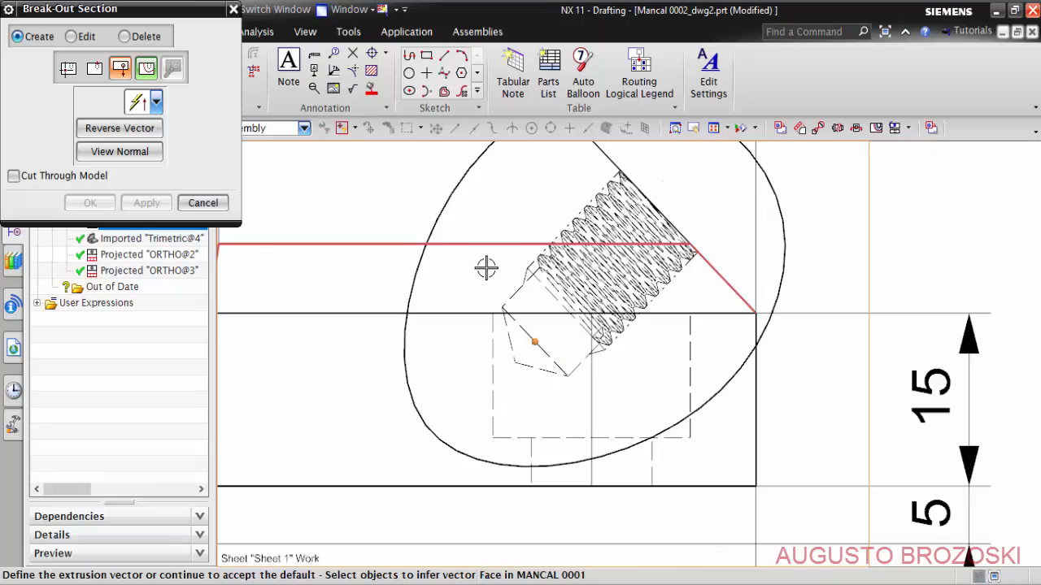
pyautogui.click(156, 100)
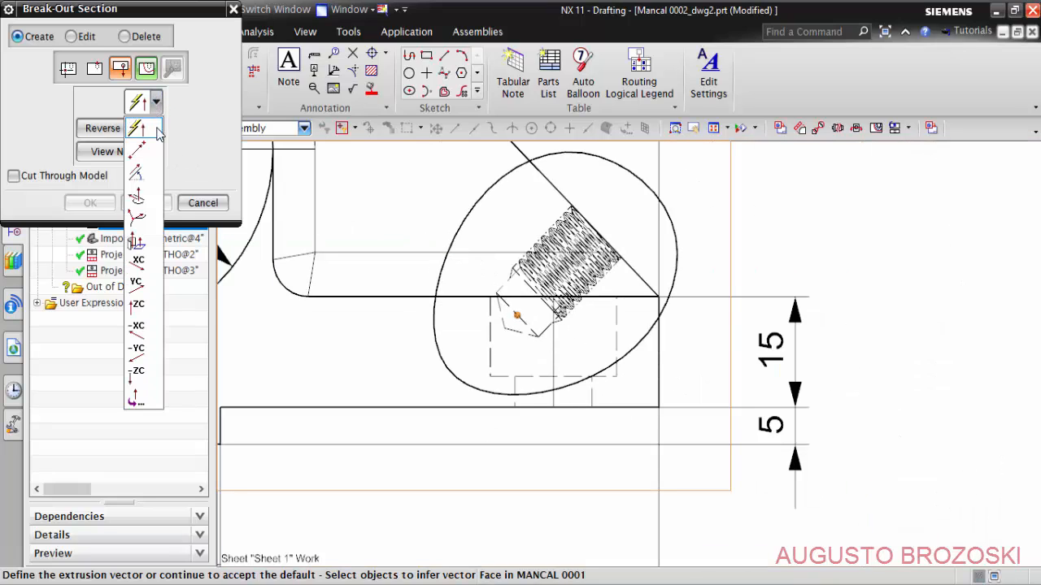
pyautogui.click(137, 305)
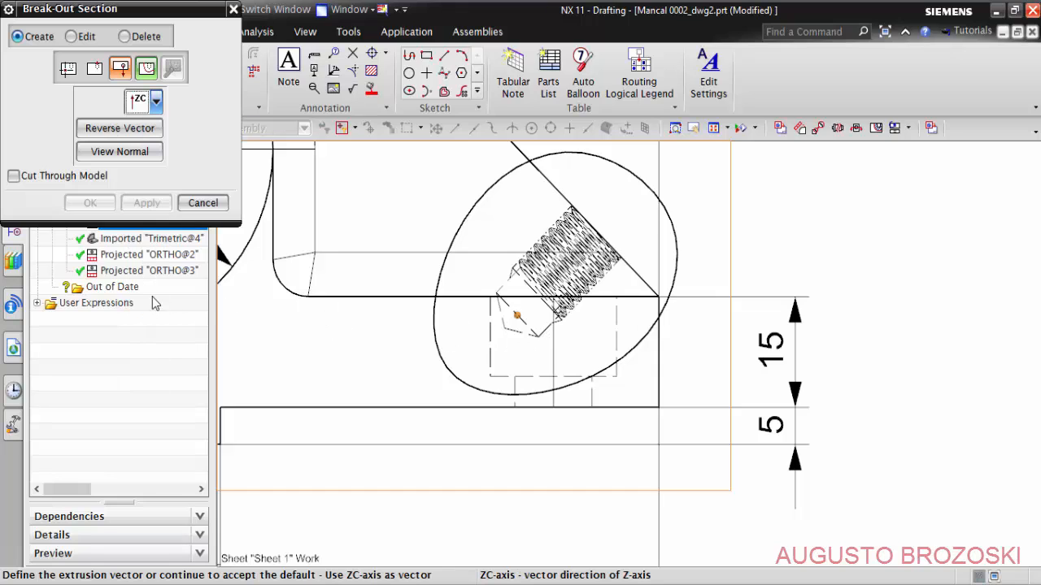
pyautogui.click(147, 69)
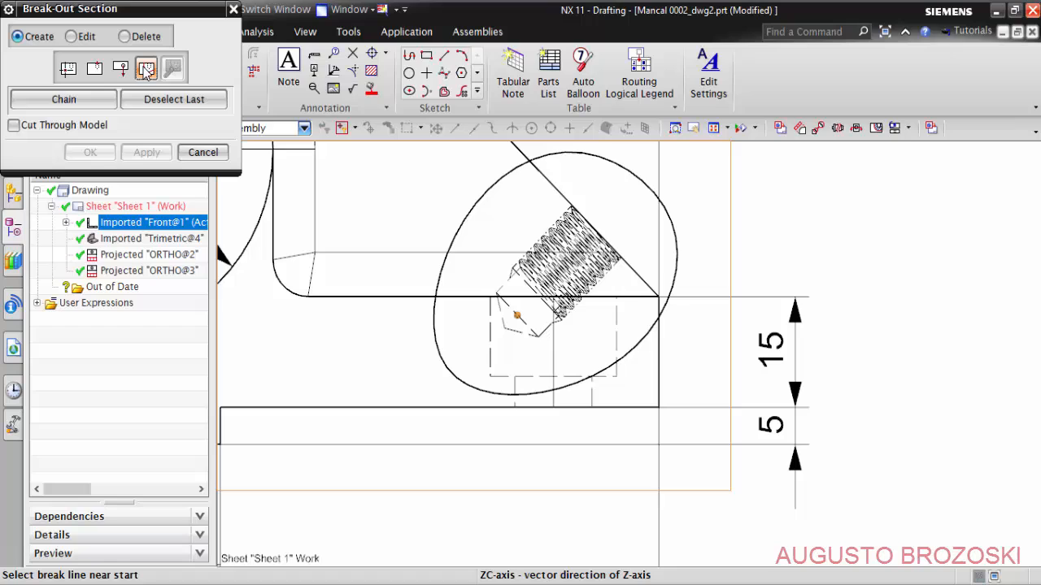
pyautogui.click(479, 202)
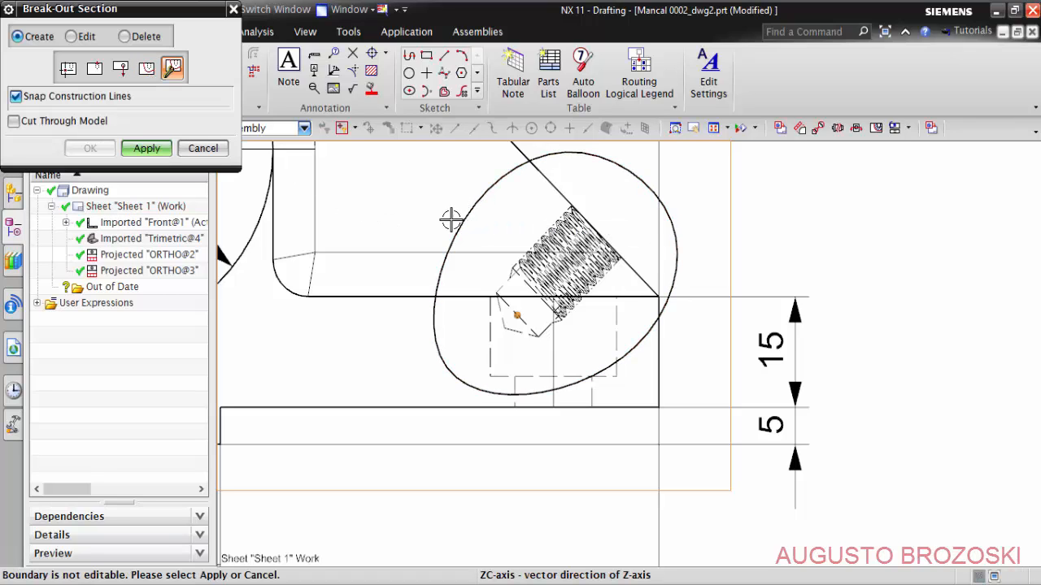
pyautogui.click(149, 150)
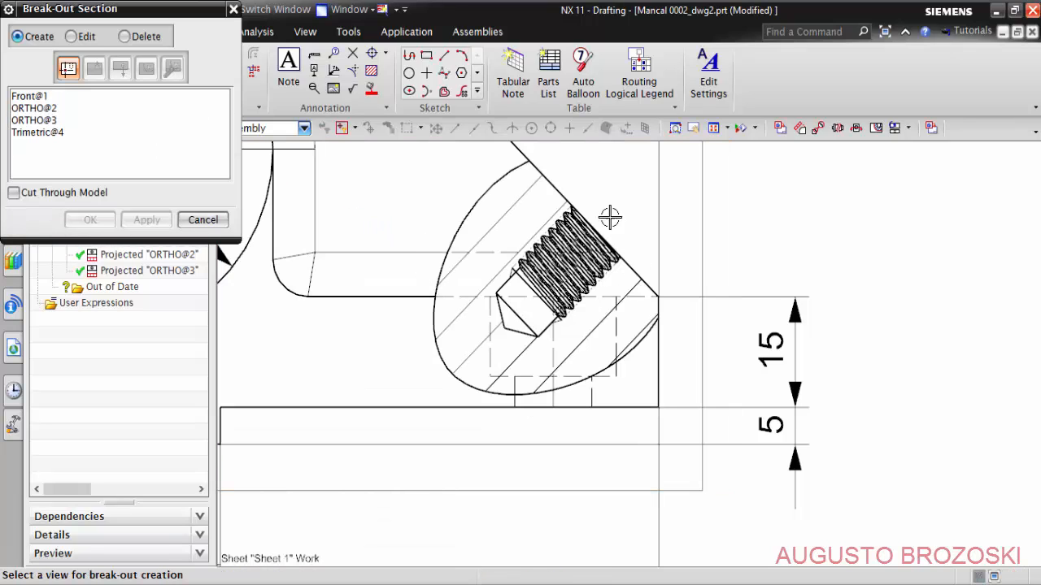
pyautogui.click(203, 221)
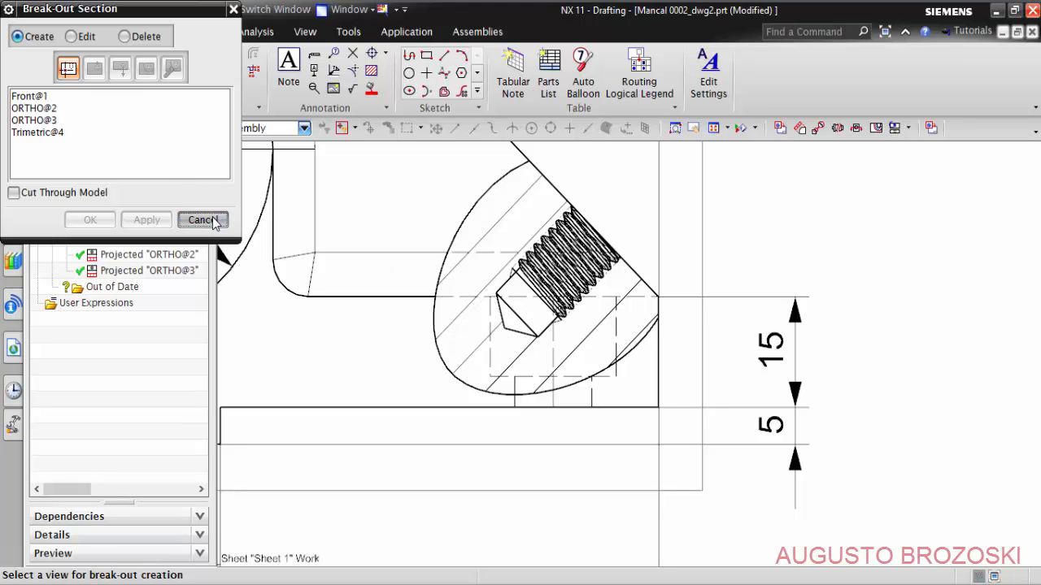
# - Switch to the Mancal 0001 model, suppress the Threads features (11), (19), (20) and (21), and save the part
pyautogui.scroll(-5, 518, 264)
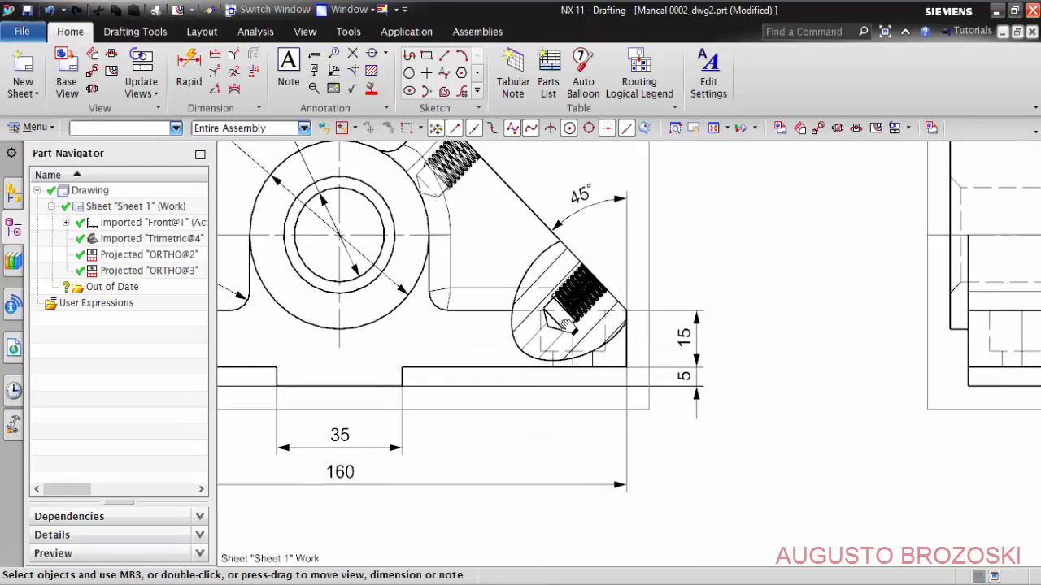
pyautogui.scroll(6, 596, 355)
pyautogui.scroll(2, 596, 355)
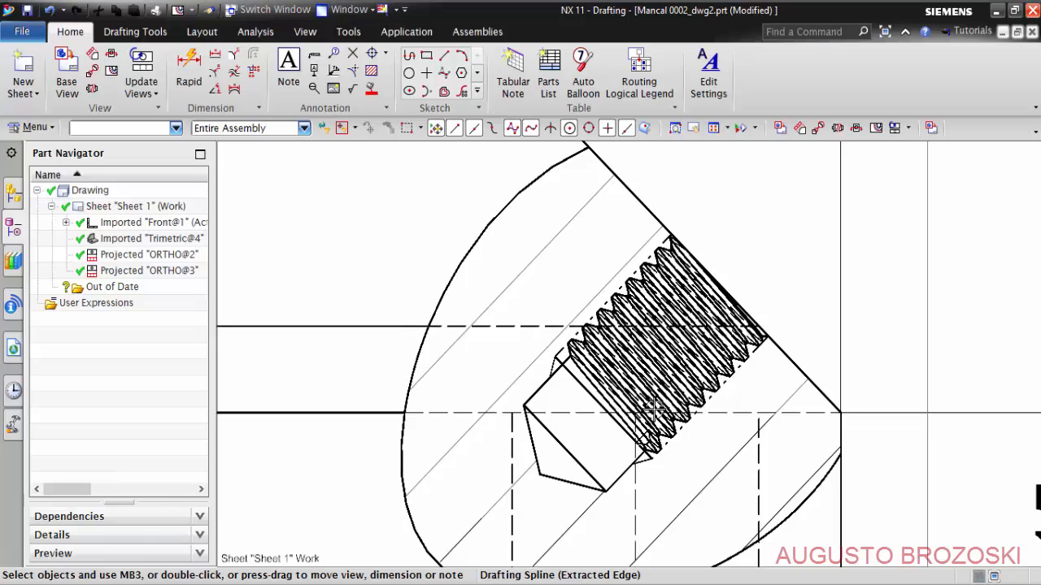
pyautogui.scroll(3, 630, 364)
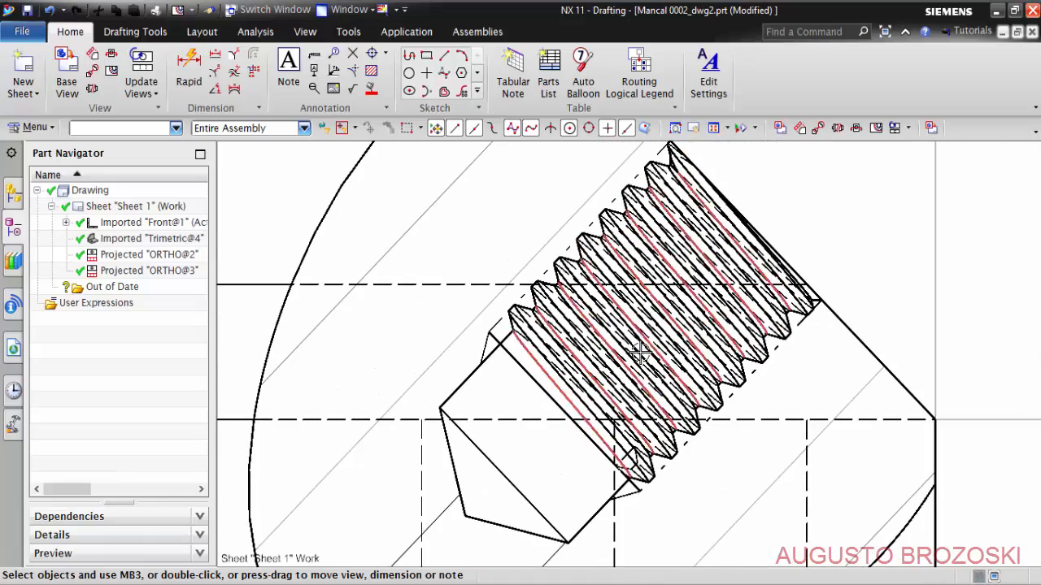
pyautogui.scroll(-3, 642, 356)
pyautogui.scroll(-5, 639, 351)
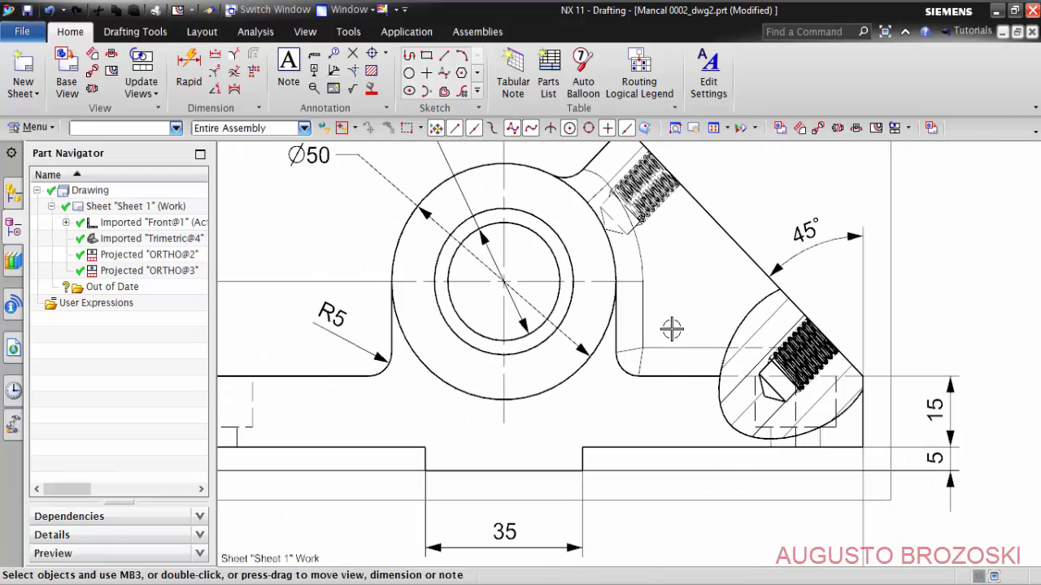
pyautogui.click(278, 11)
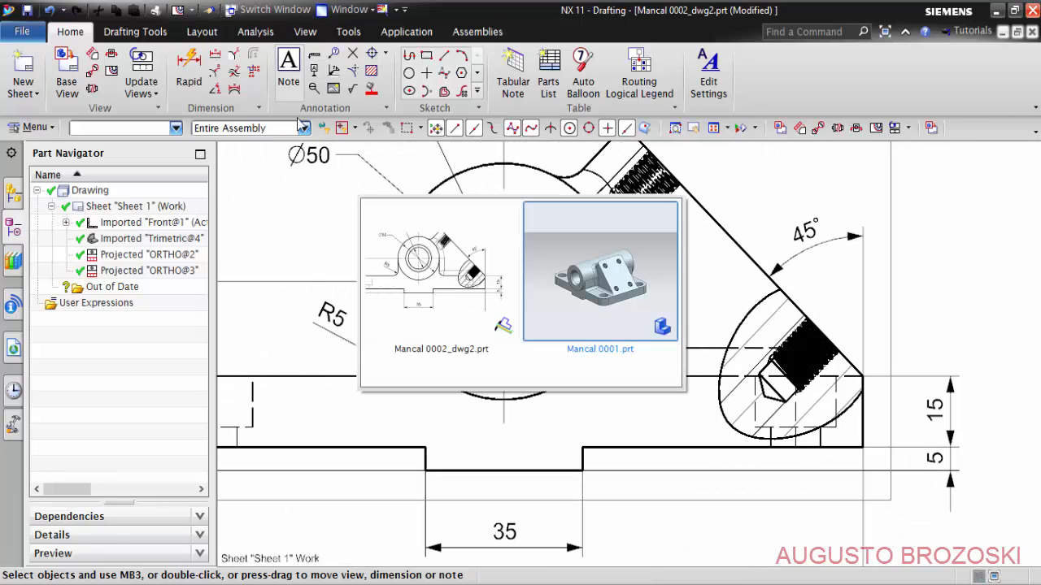
pyautogui.click(564, 268)
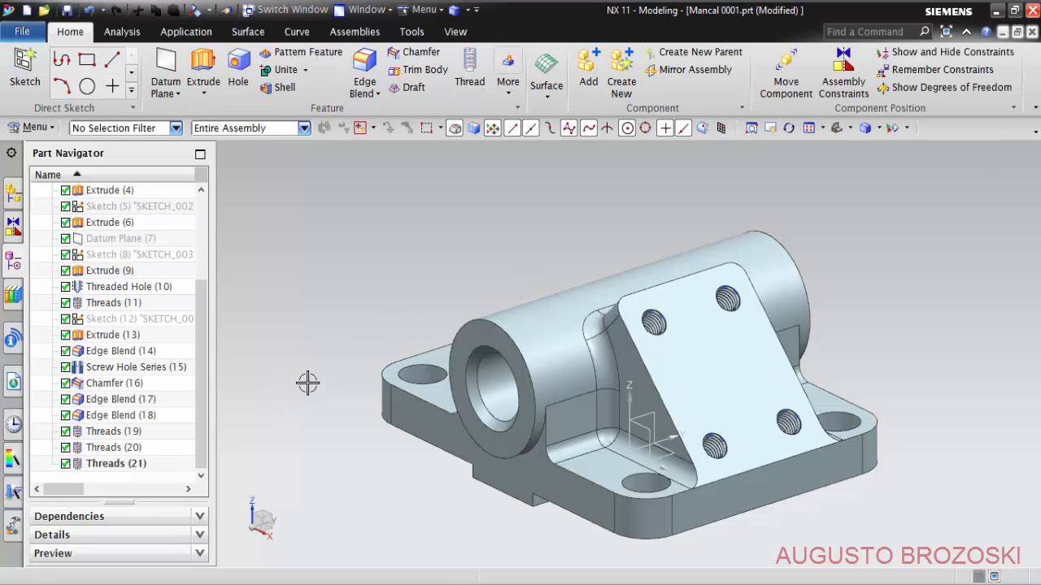
pyautogui.click(66, 432)
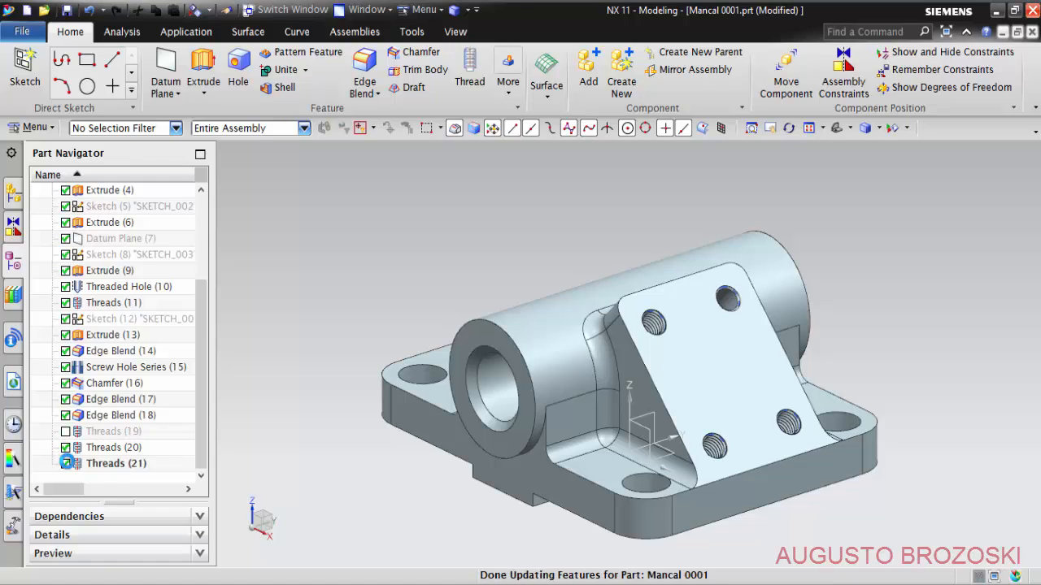
pyautogui.click(65, 463)
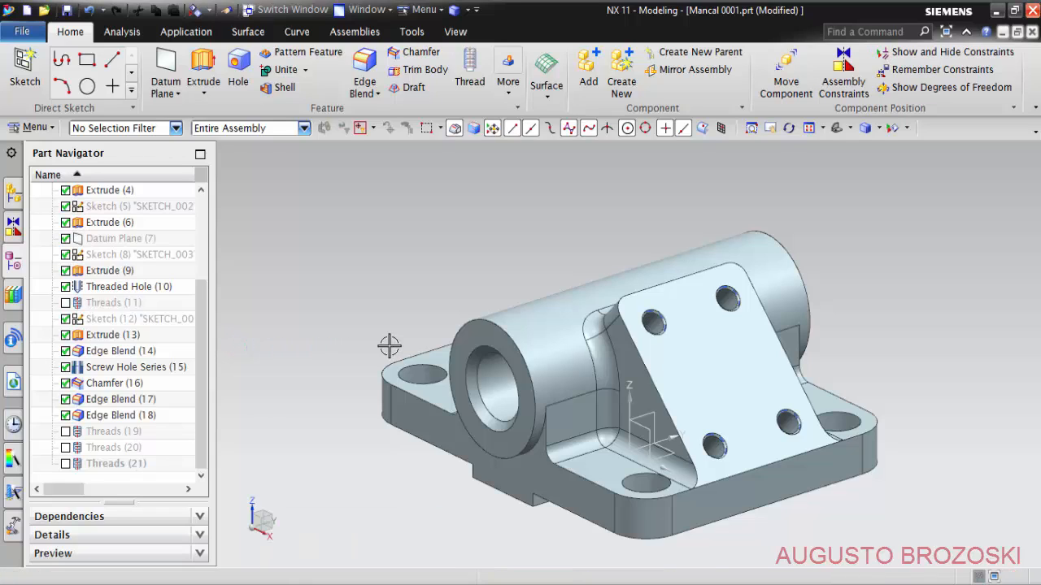
pyautogui.scroll(4, 708, 301)
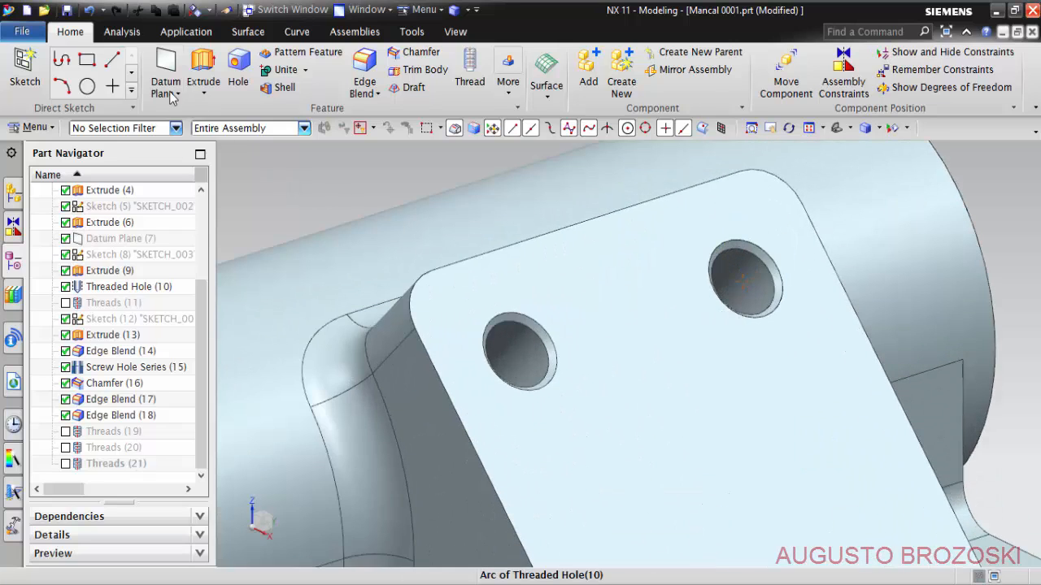
pyautogui.click(67, 10)
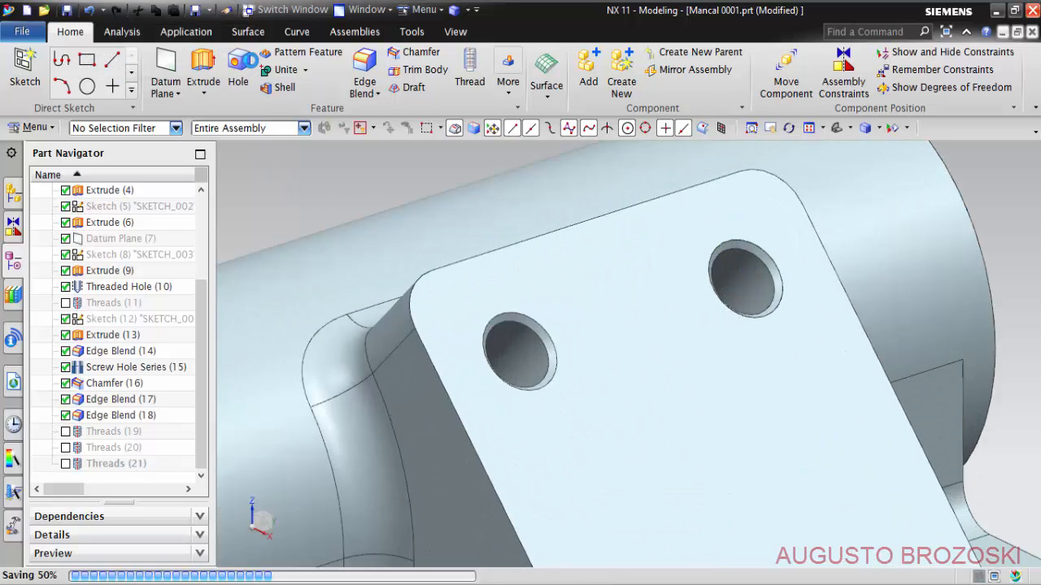
# - Return to the Mancal 0002_dwg2 drawing and update all out-of-date views to the changed model
pyautogui.click(294, 9)
pyautogui.click(456, 244)
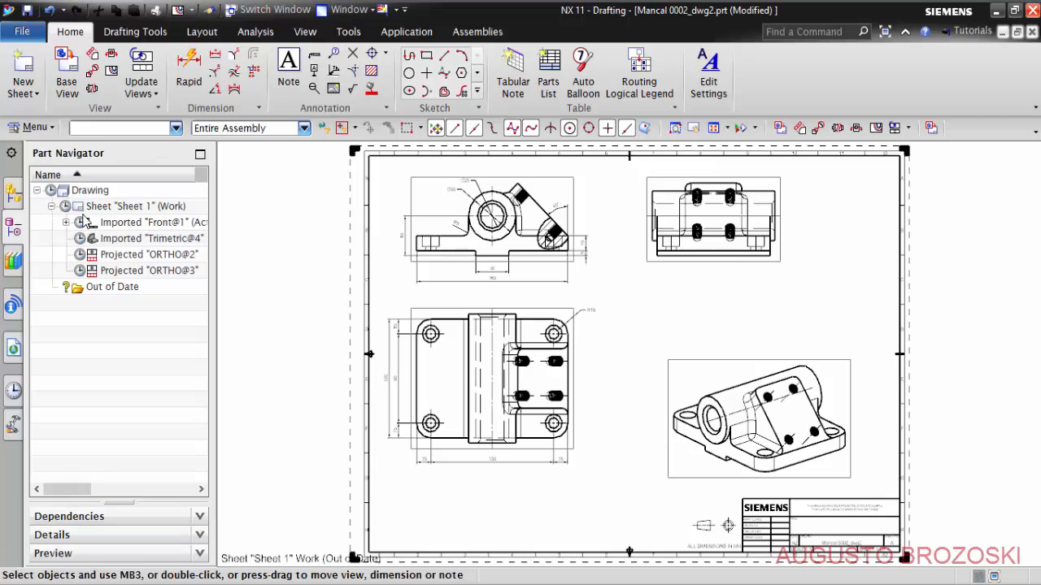
pyautogui.rightClick(90, 193)
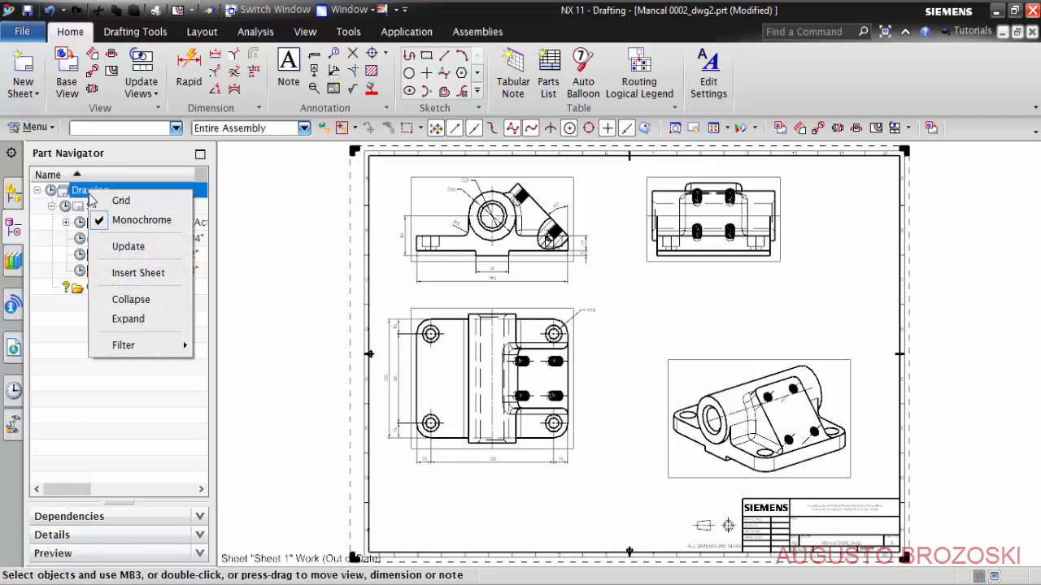
pyautogui.click(127, 247)
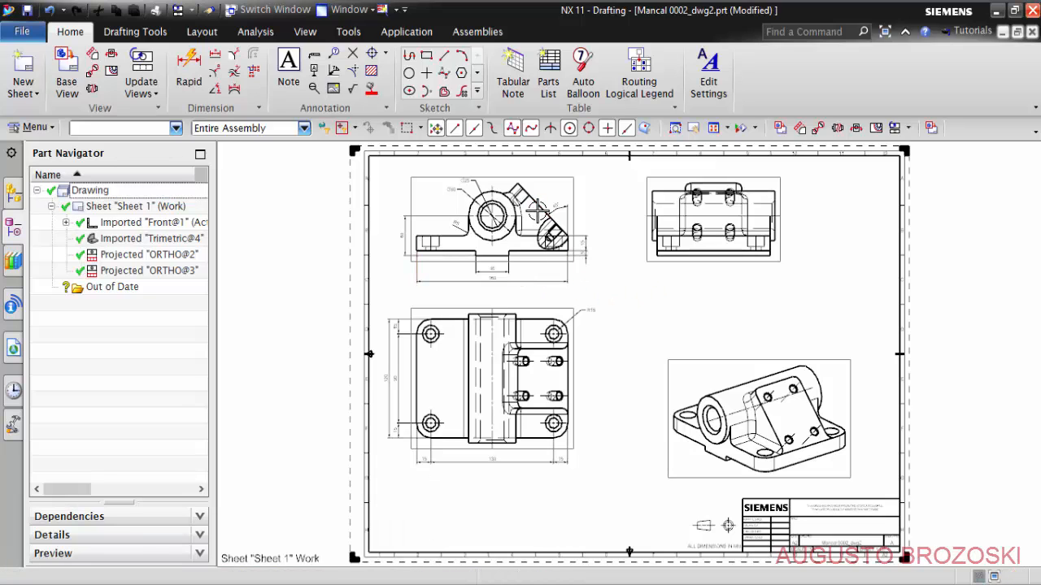
pyautogui.scroll(3, 535, 241)
pyautogui.scroll(5, 535, 241)
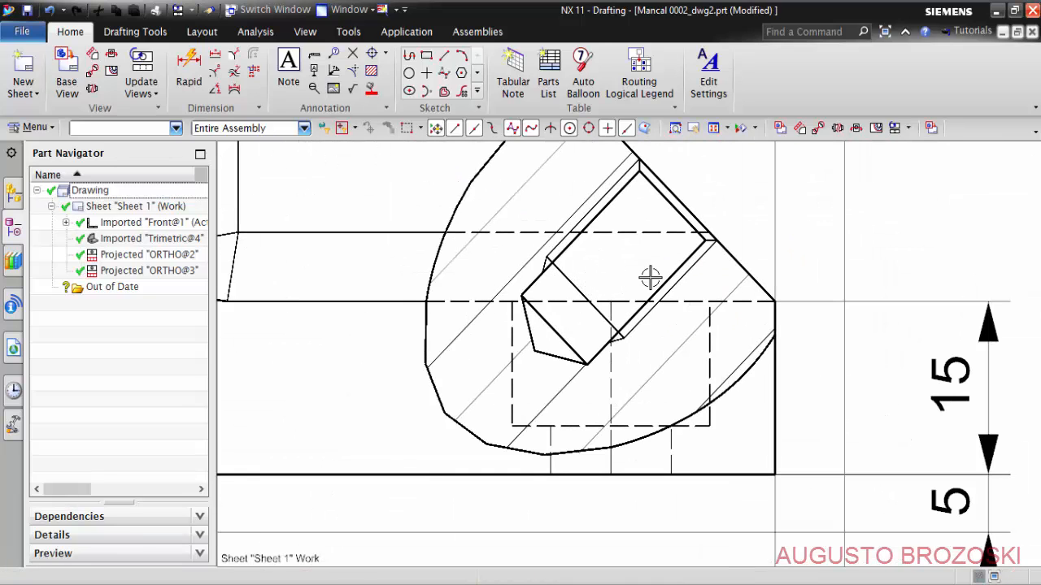
# - Edit the break-out section's crosshatch around the lower threaded hole to a 35° angle and Steel pattern, turning off Assembly Crosshatching
pyautogui.scroll(3, 586, 245)
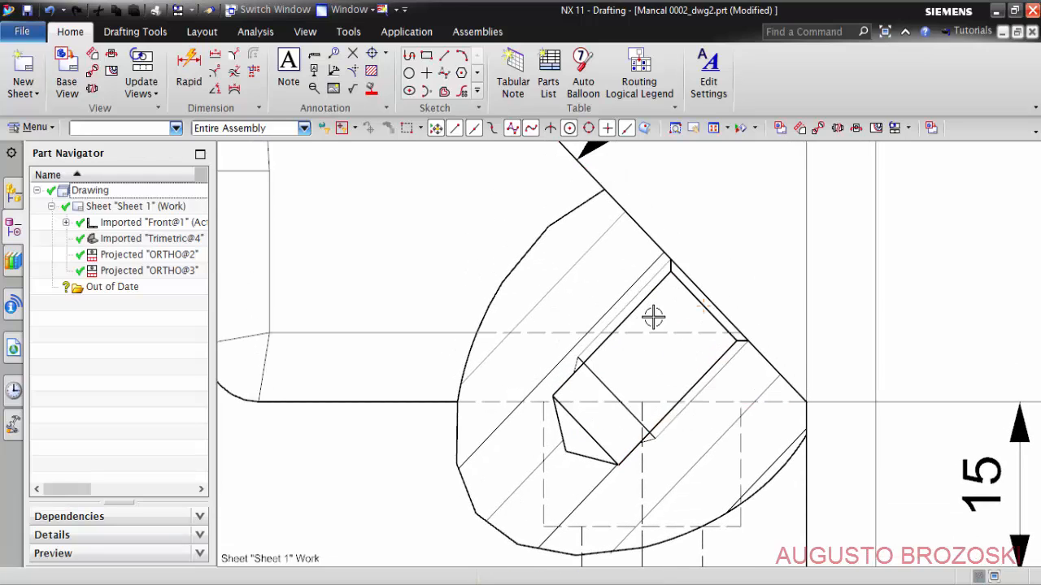
pyautogui.scroll(-2, 532, 311)
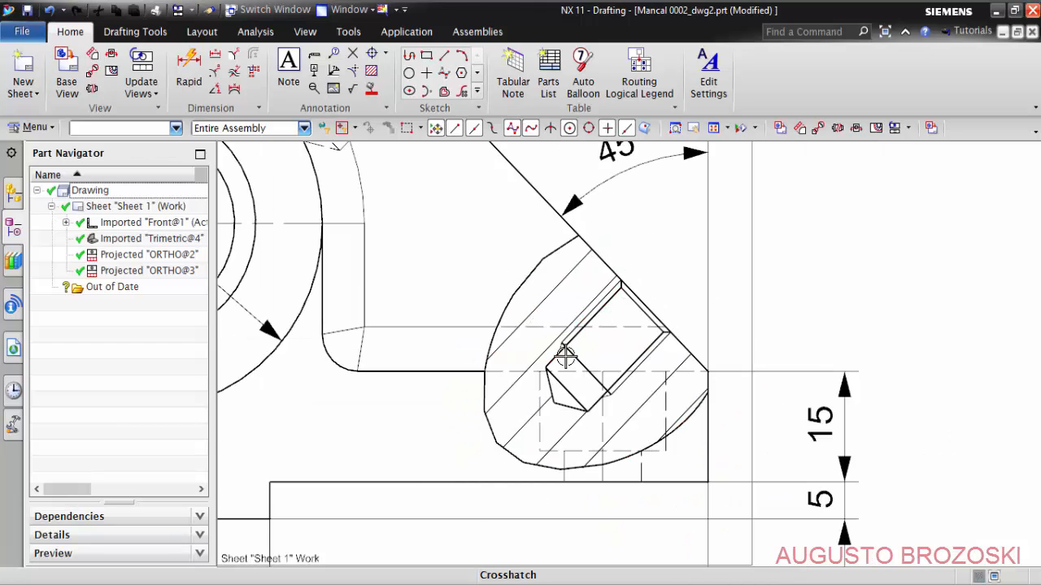
pyautogui.scroll(-2, 565, 357)
pyautogui.scroll(2, 569, 365)
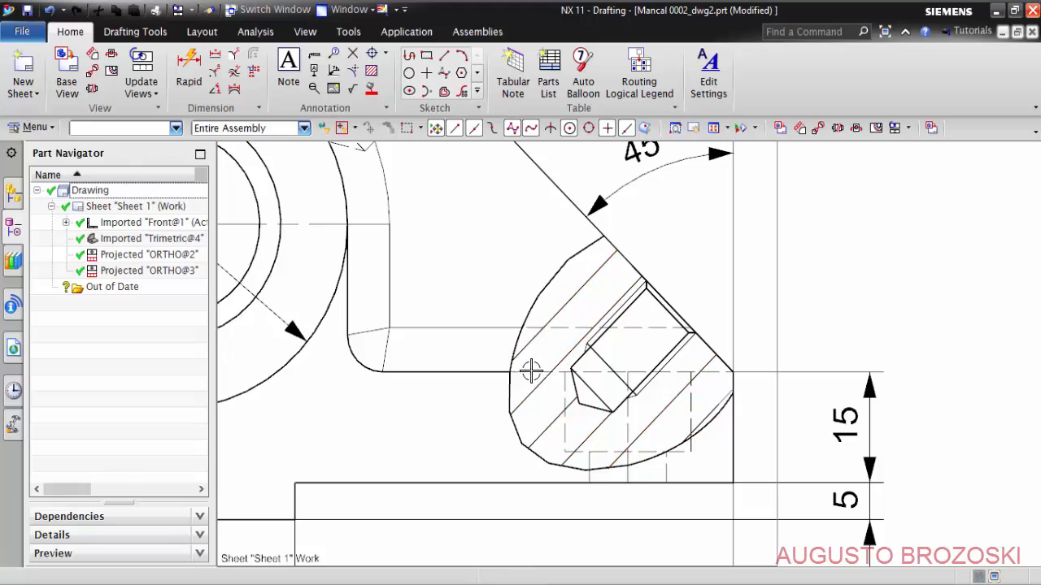
pyautogui.scroll(2, 564, 320)
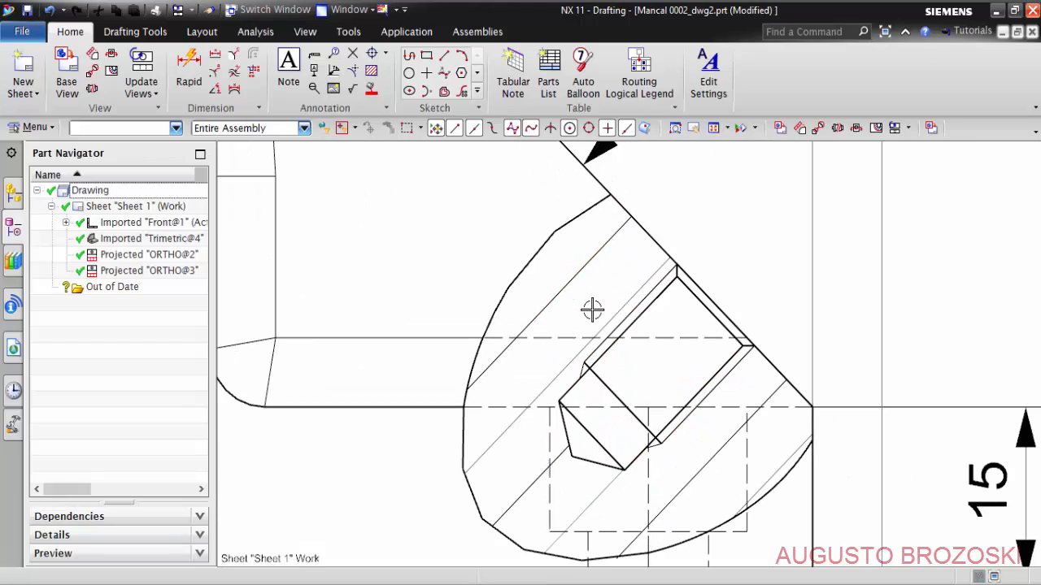
pyautogui.click(578, 274)
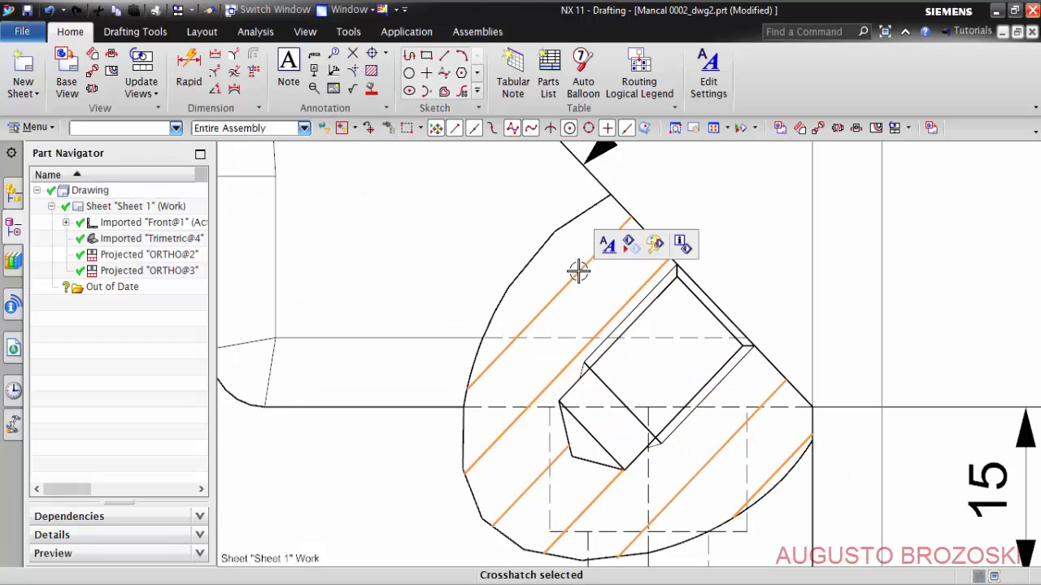
pyautogui.rightClick(578, 274)
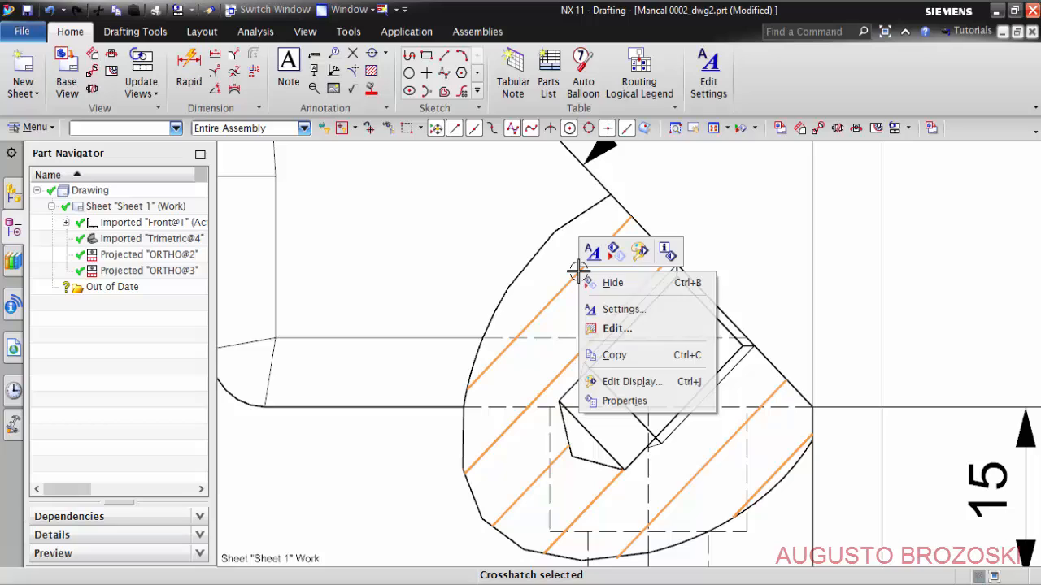
pyautogui.click(618, 329)
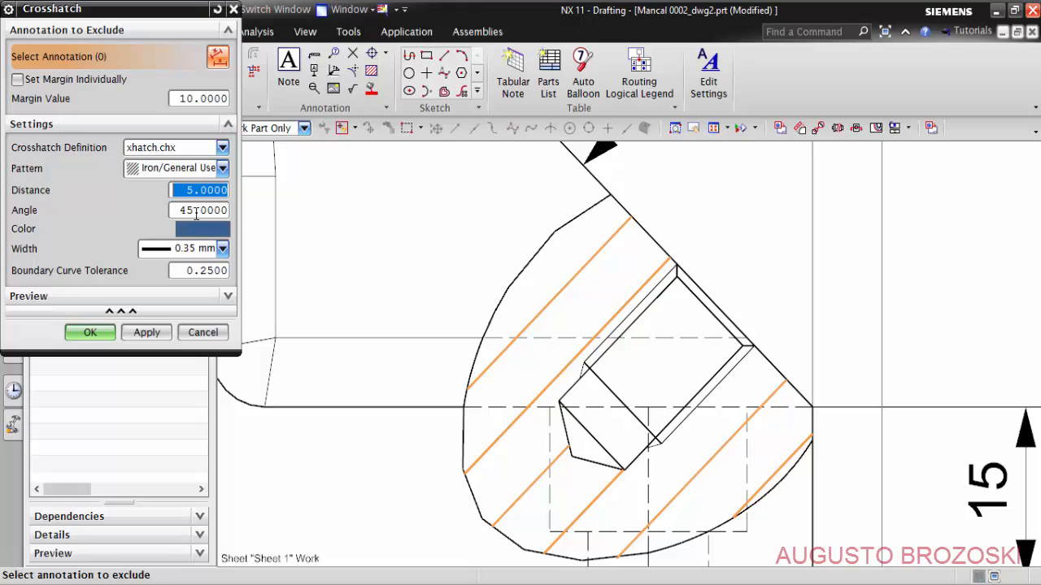
pyautogui.doubleClick(194, 210)
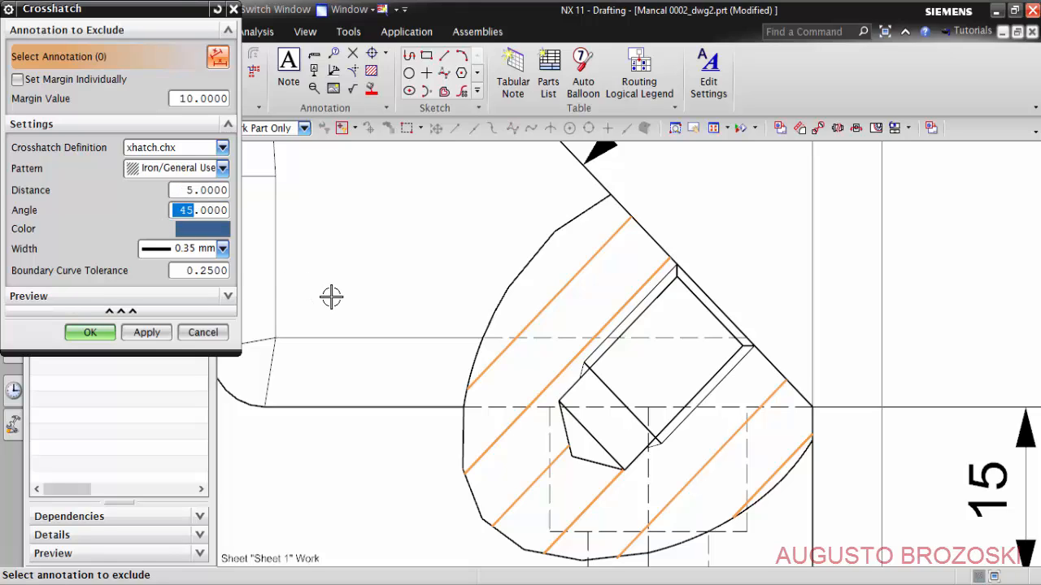
pyautogui.write('3')
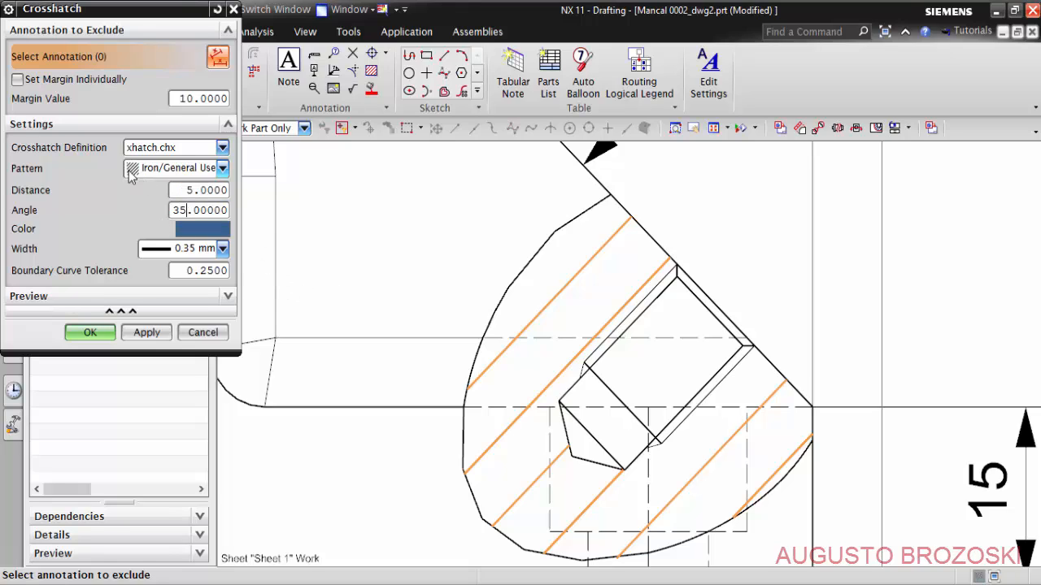
pyautogui.click(225, 171)
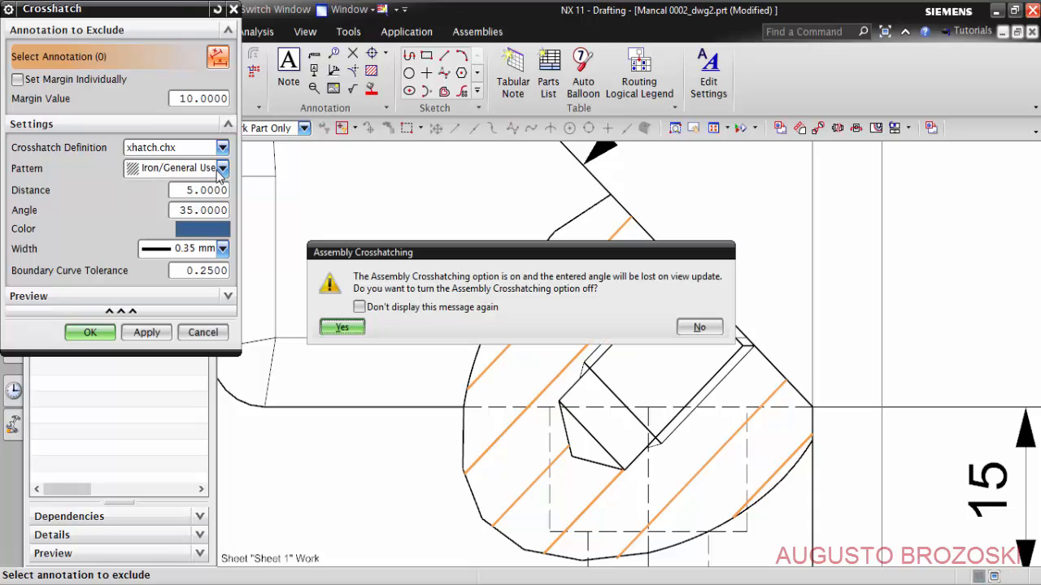
pyautogui.click(340, 327)
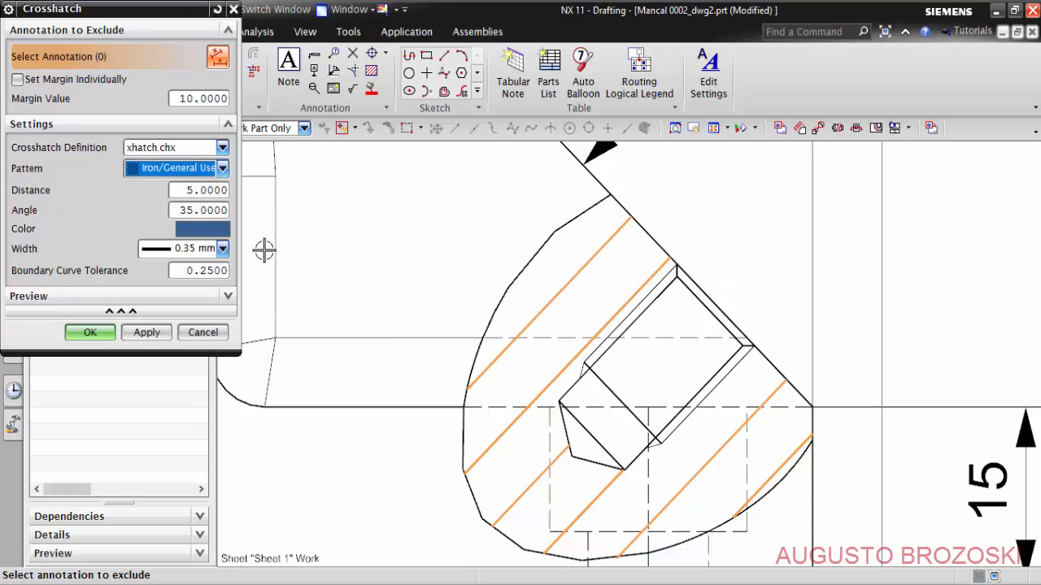
pyautogui.click(221, 172)
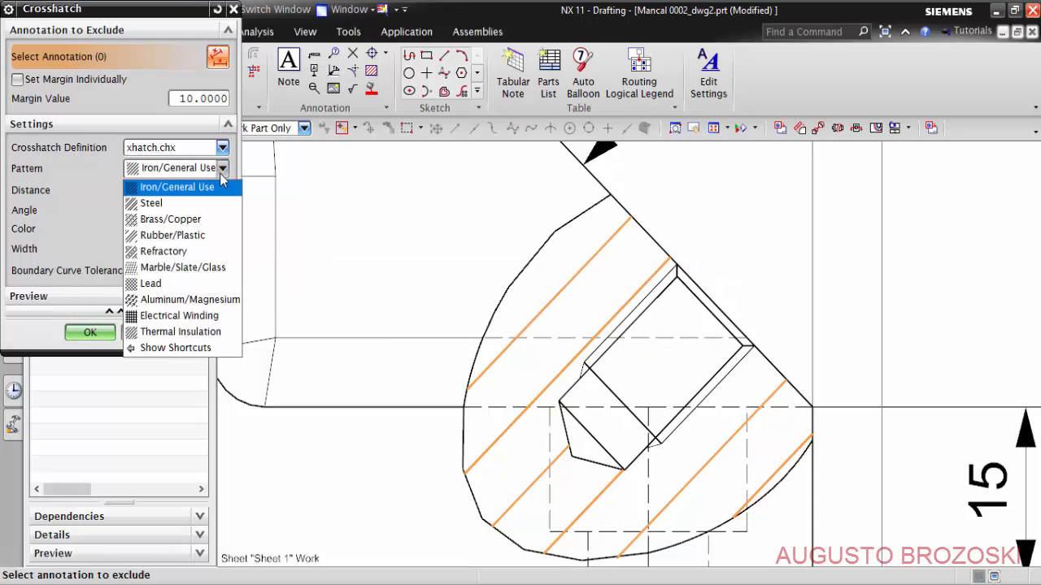
pyautogui.click(165, 204)
pyautogui.click(96, 338)
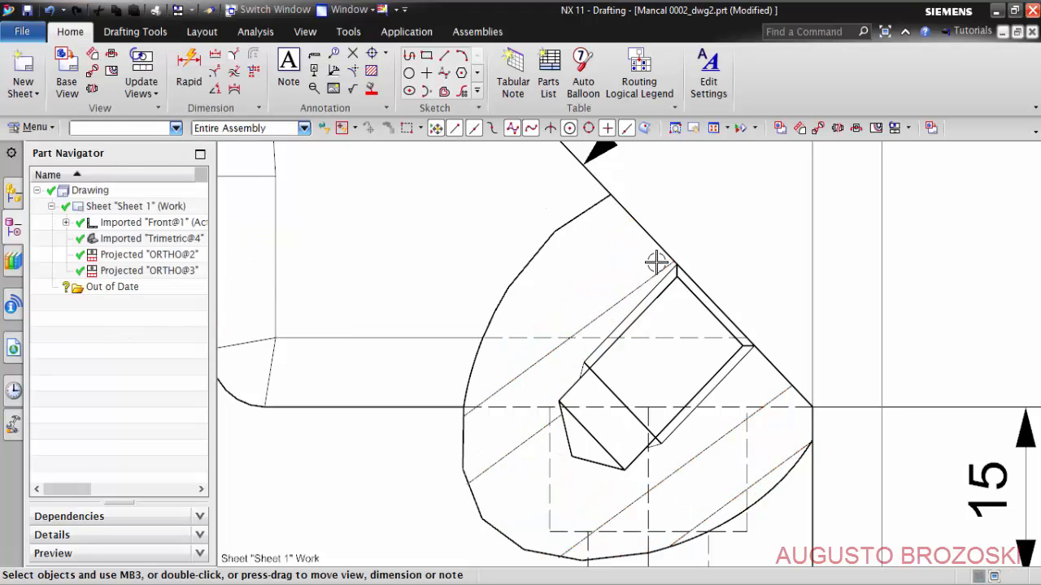
# - Set the crosshatch distance of the lower hole's break-out section to 3
pyautogui.scroll(-3, 619, 311)
pyautogui.scroll(3, 580, 336)
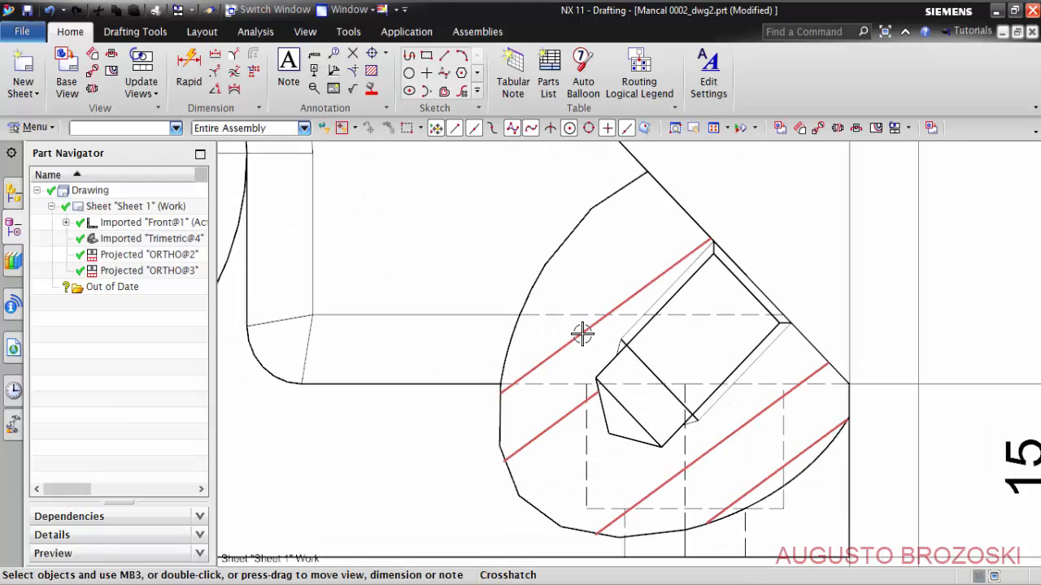
pyautogui.click(583, 333)
pyautogui.doubleClick(582, 333)
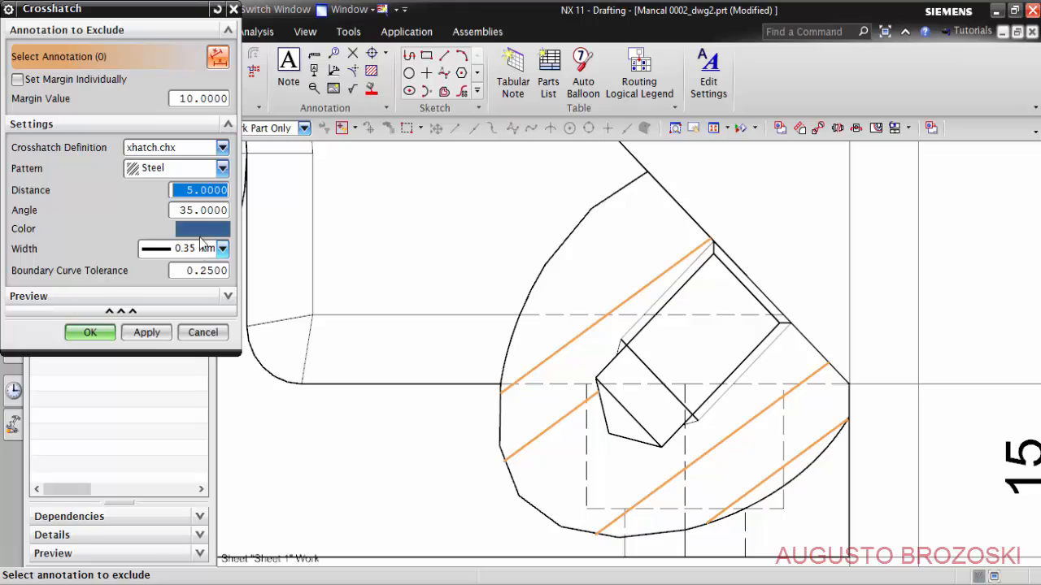
pyautogui.moveTo(193, 192); pyautogui.dragTo(157, 211)
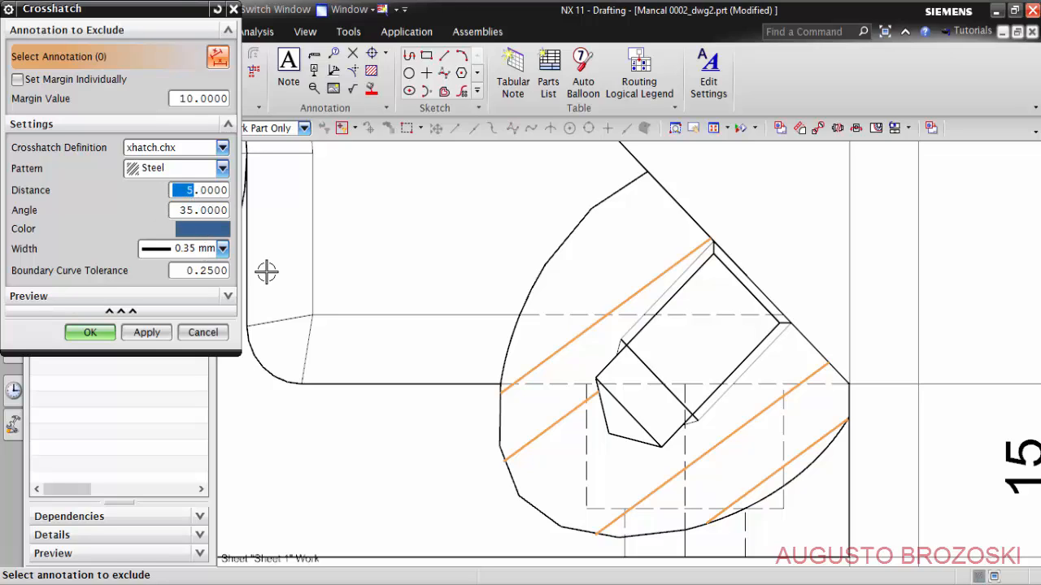
pyautogui.write('3')
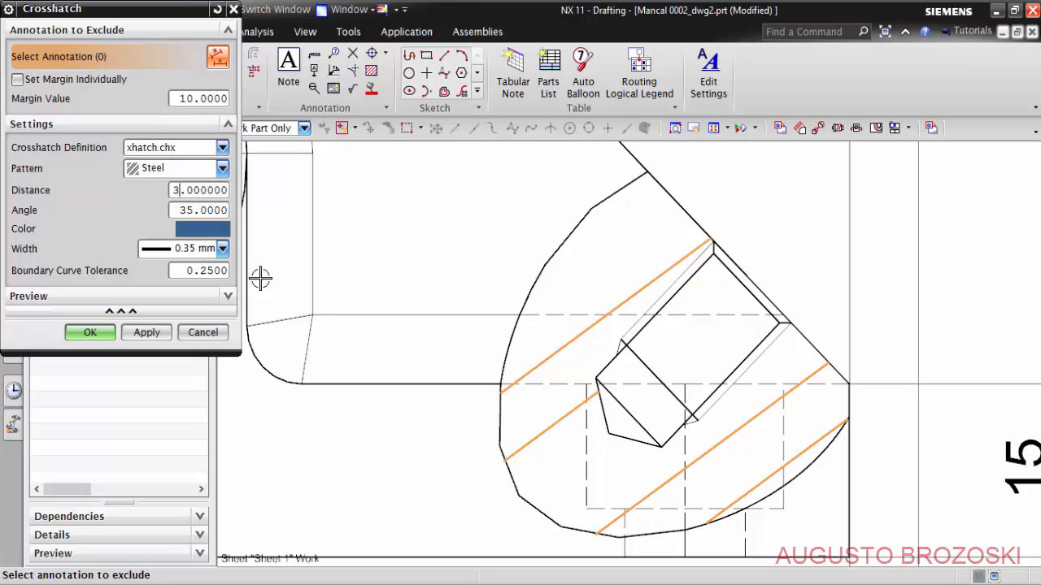
pyautogui.click(116, 334)
# - Add an inferred Rapid Dimension for the lower hole's thread depth, from the inclined edge to the thread end, placed above the section
pyautogui.scroll(-4, 511, 300)
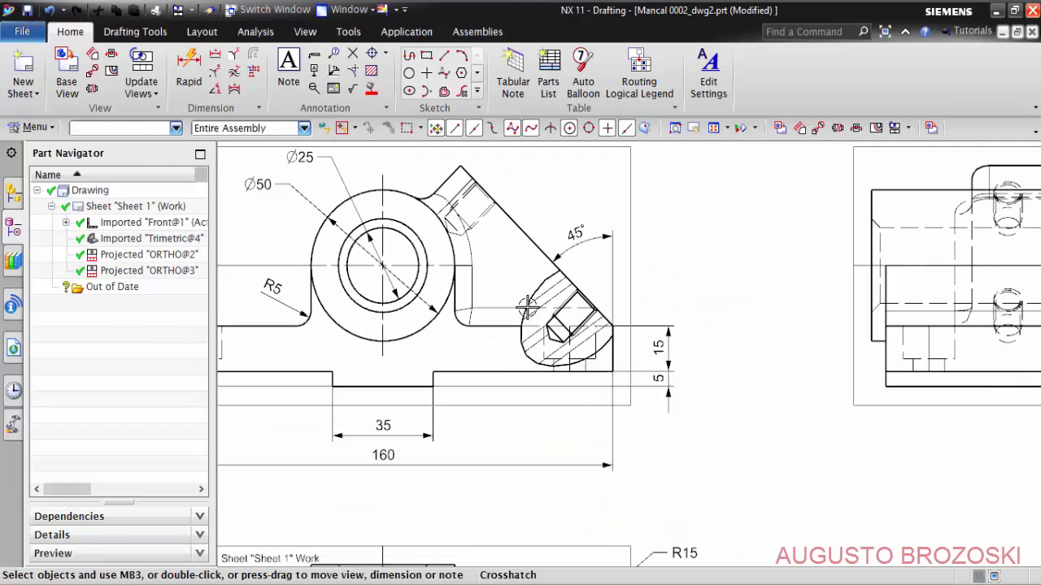
pyautogui.scroll(2, 587, 356)
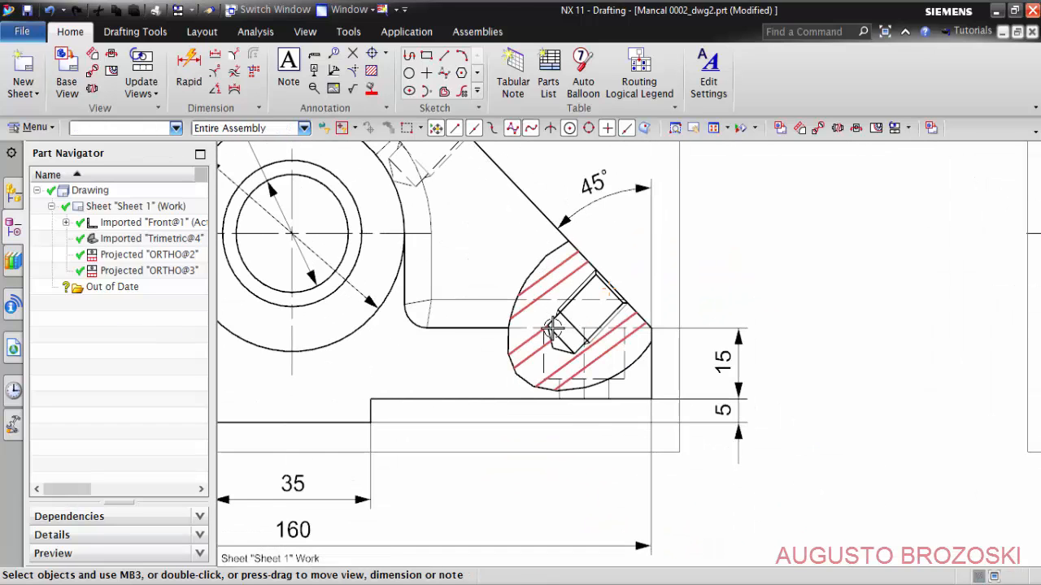
pyautogui.scroll(2, 650, 333)
pyautogui.scroll(2, 571, 287)
pyautogui.moveTo(570, 286); pyautogui.dragTo(653, 409, button='middle')
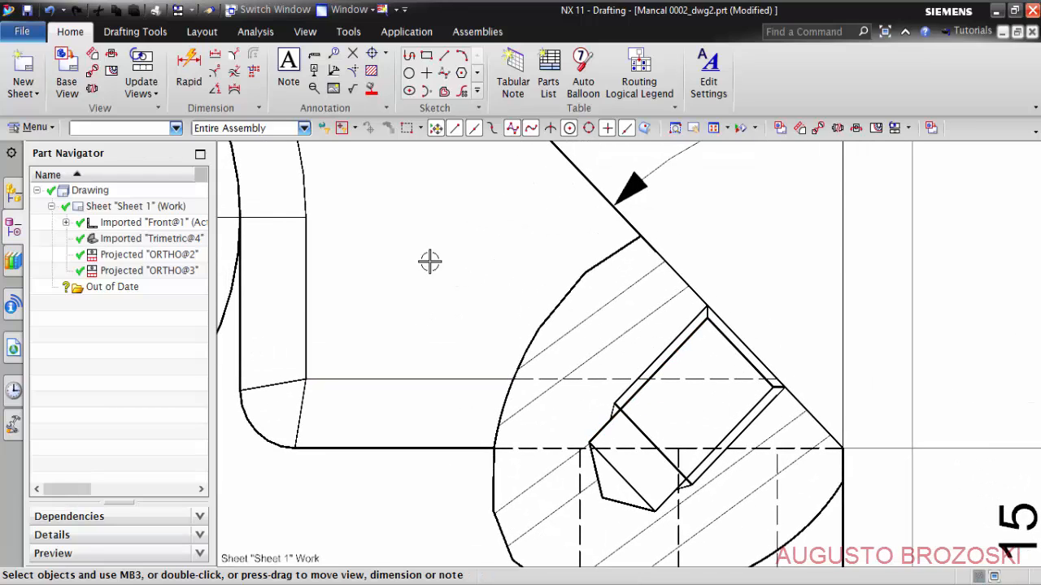
pyautogui.click(194, 68)
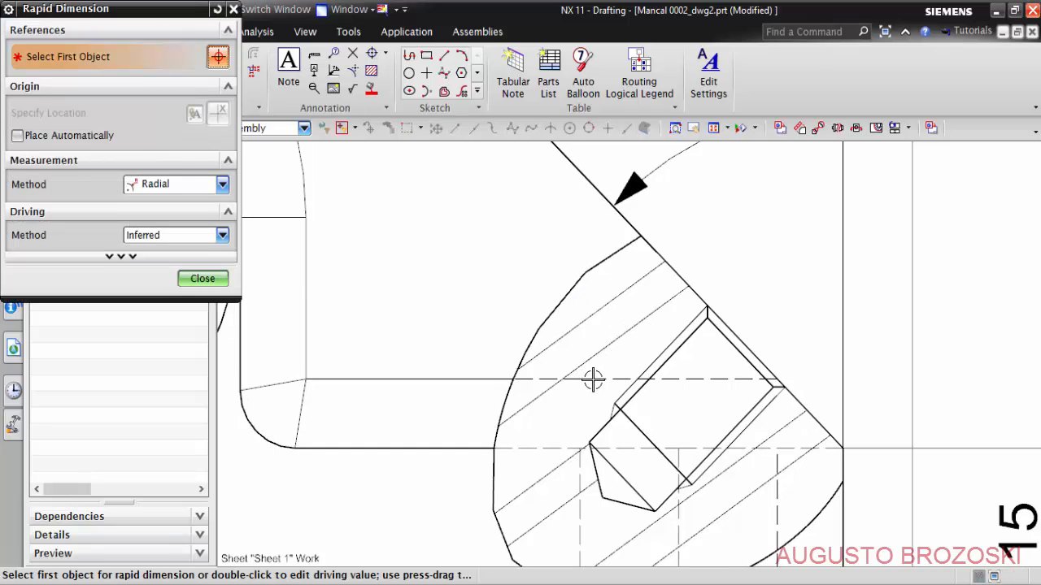
pyautogui.scroll(1, 674, 327)
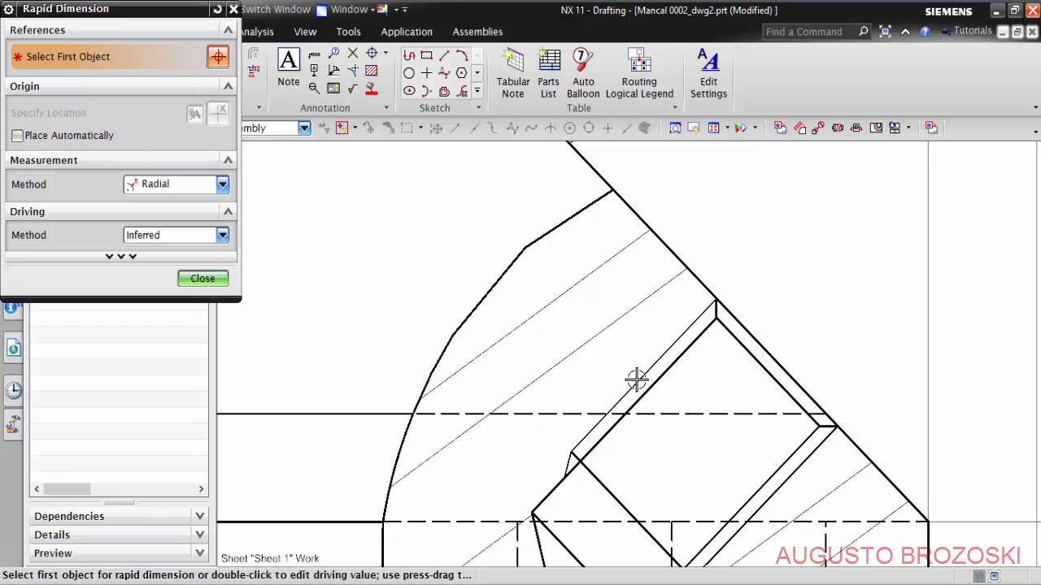
pyautogui.click(222, 187)
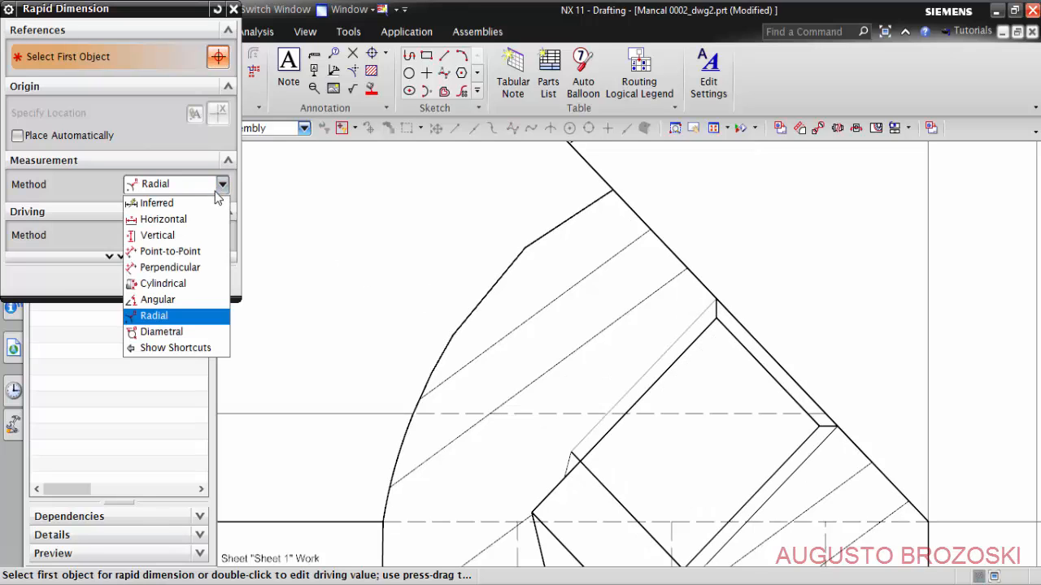
pyautogui.click(173, 202)
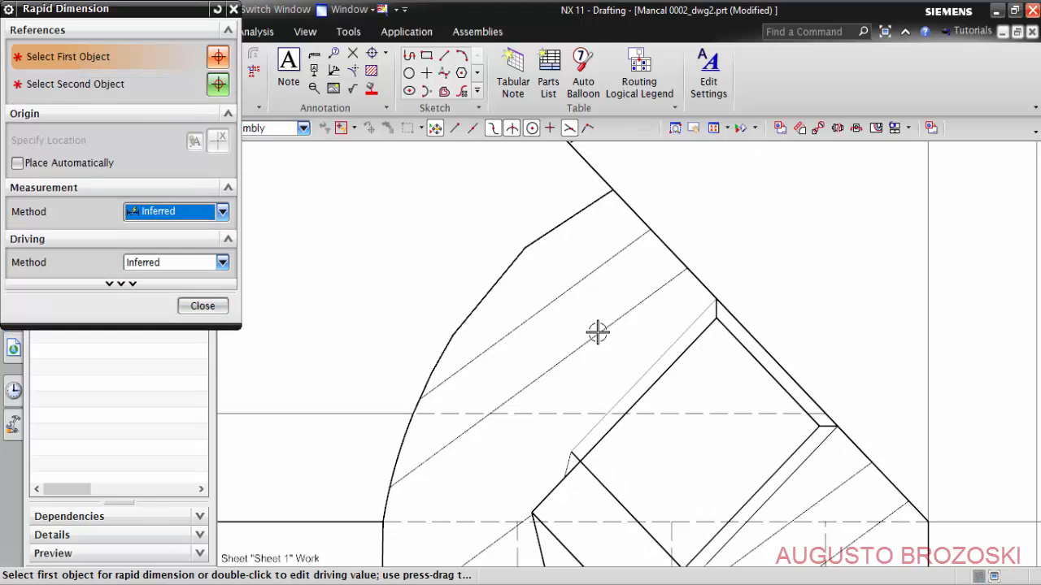
pyautogui.click(683, 337)
pyautogui.scroll(-6, 679, 334)
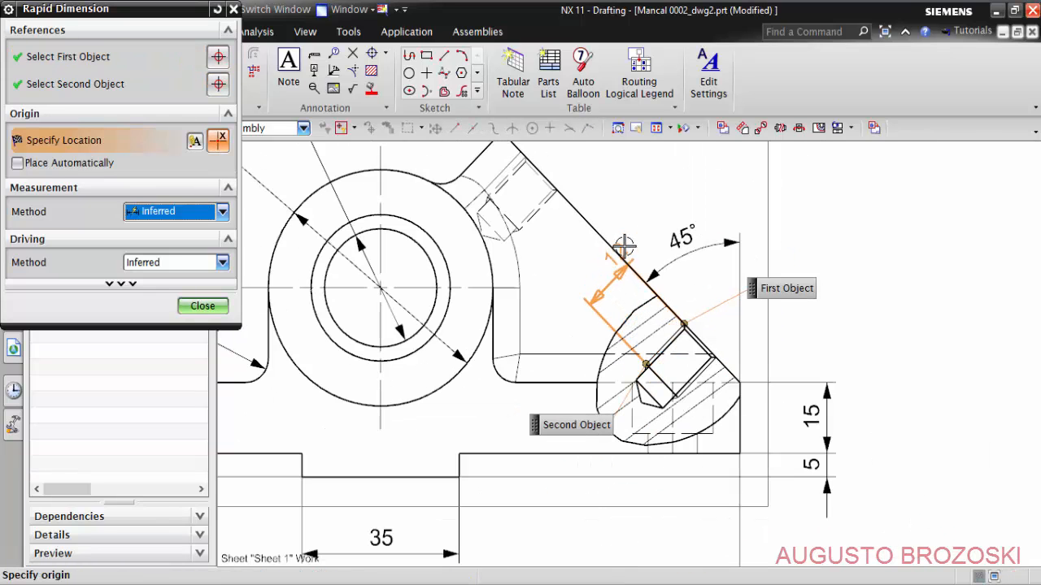
pyautogui.click(599, 277)
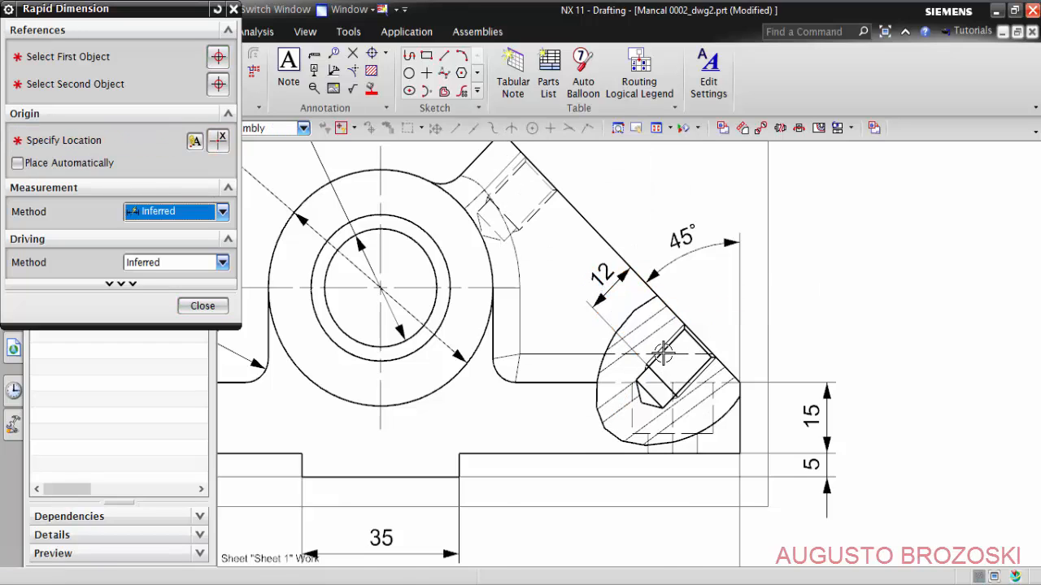
# - Dimension the lower hole's full drilled depth from the inclined edge to the start of the drill cone, beside the thread depth dimension
pyautogui.scroll(5, 660, 361)
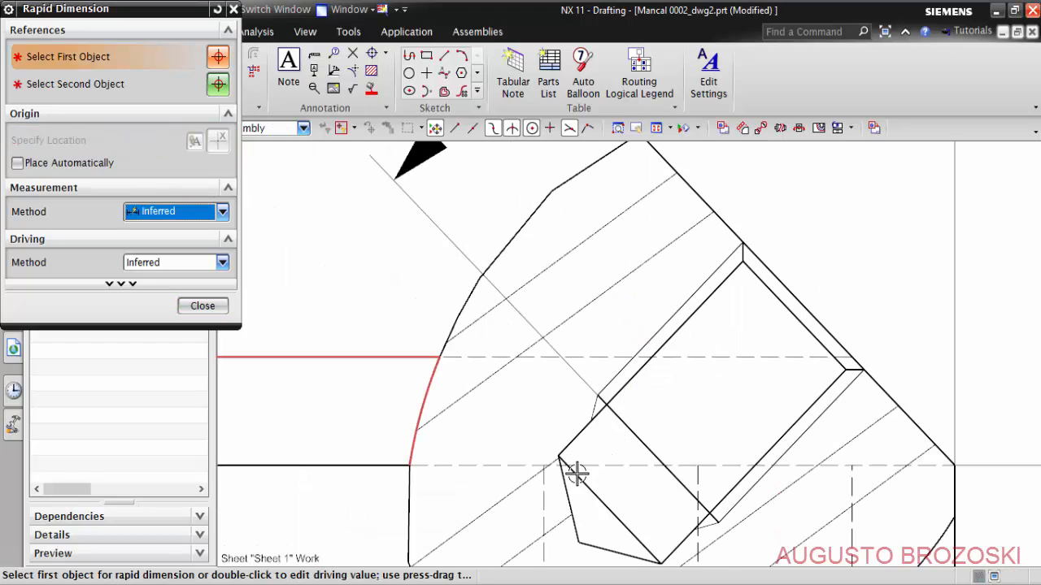
pyautogui.click(804, 307)
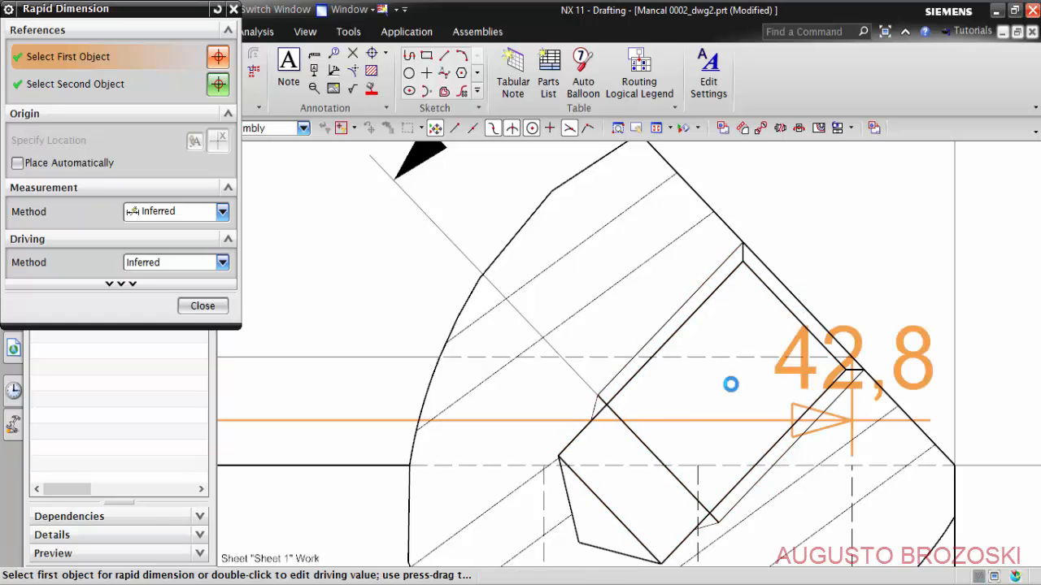
pyautogui.click(608, 509)
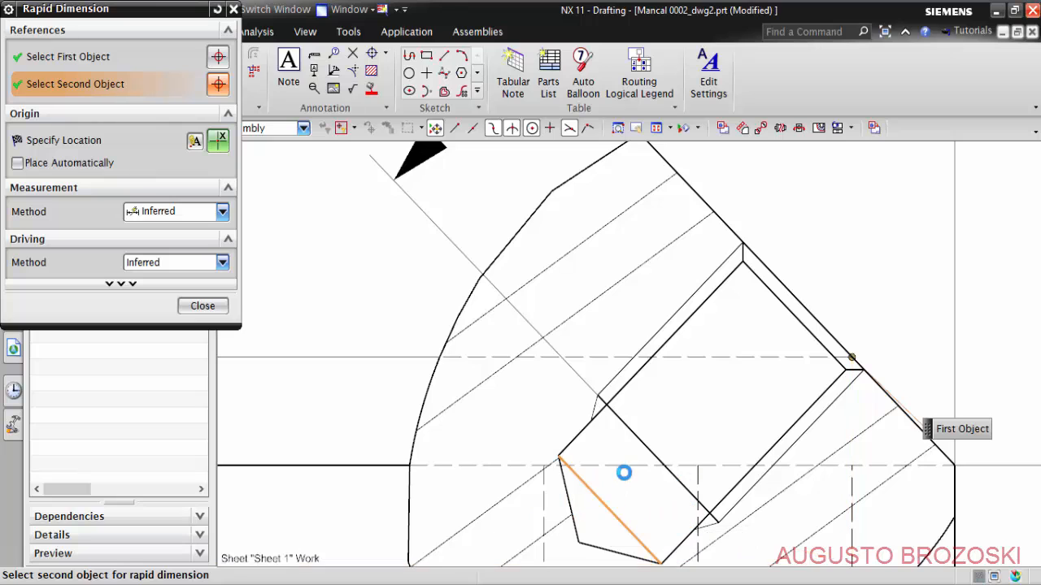
pyautogui.scroll(-3, 630, 456)
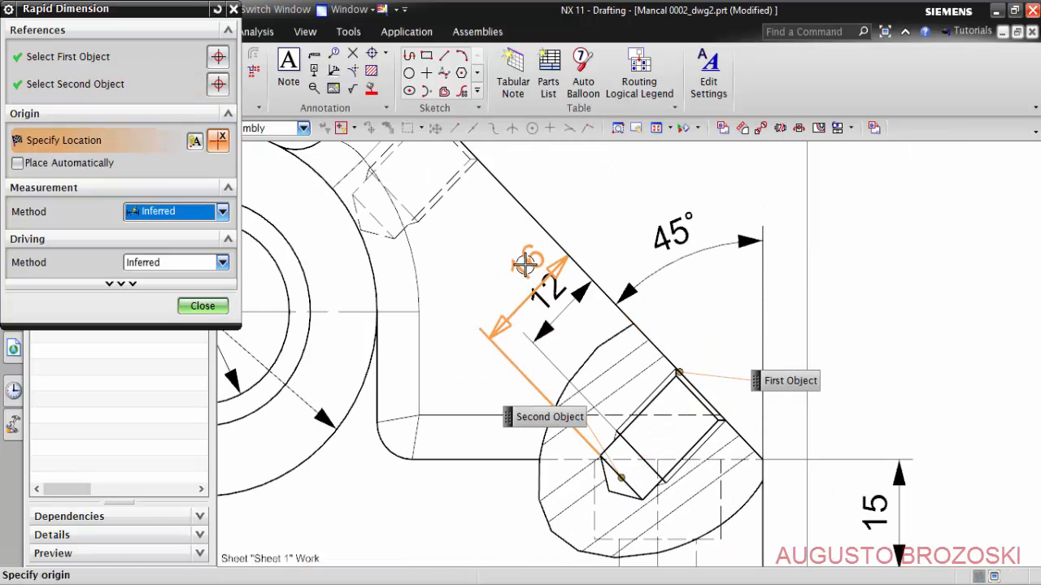
pyautogui.click(497, 254)
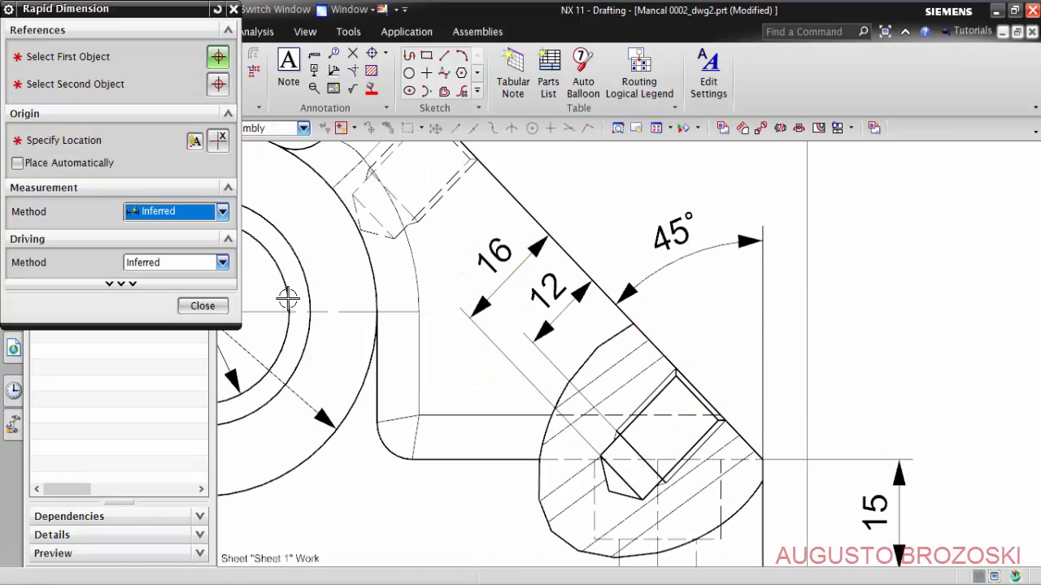
pyautogui.click(199, 306)
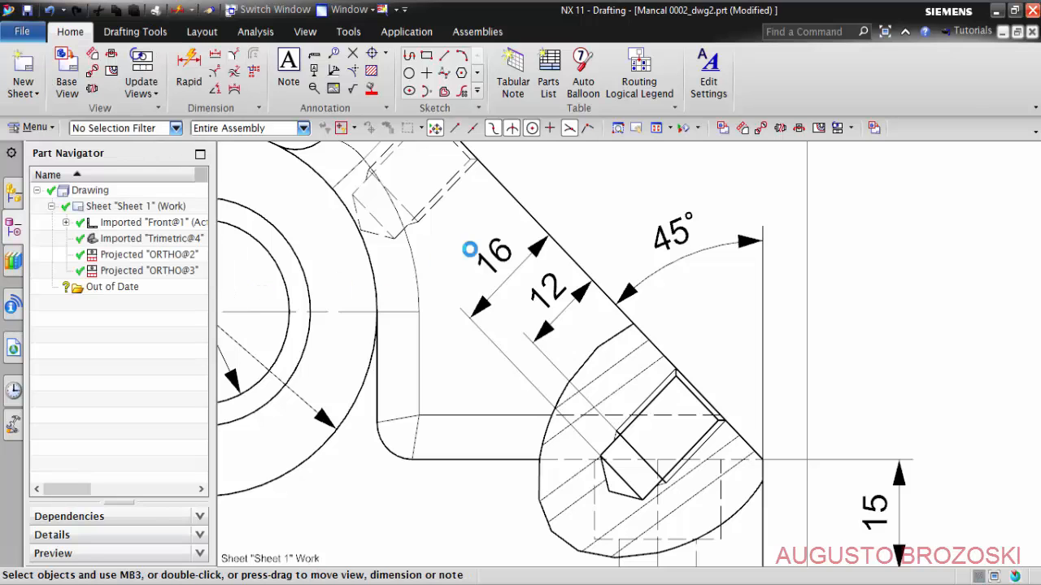
# - Move the text of the drilled depth and thread depth dimensions outside the part, beyond the inclined edge
pyautogui.keyDown('shift'); pyautogui.moveTo(492, 279); pyautogui.dragTo(474, 349, button='middle'); pyautogui.keyUp('shift')
pyautogui.scroll(2, 474, 350)
pyautogui.moveTo(439, 370)
pyautogui.mouseDown()
pyautogui.moveTo(515, 331)
pyautogui.moveTo(573, 240)
pyautogui.moveTo(560, 213)
pyautogui.mouseUp()
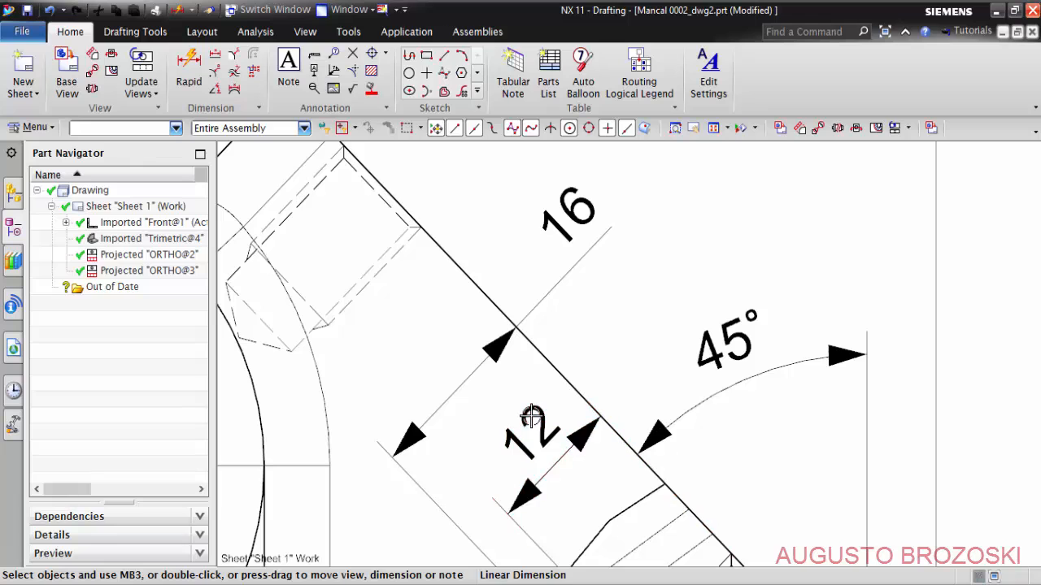
pyautogui.moveTo(529, 419)
pyautogui.mouseDown()
pyautogui.moveTo(625, 304)
pyautogui.moveTo(615, 293)
pyautogui.mouseUp()
pyautogui.scroll(-3, 615, 293)
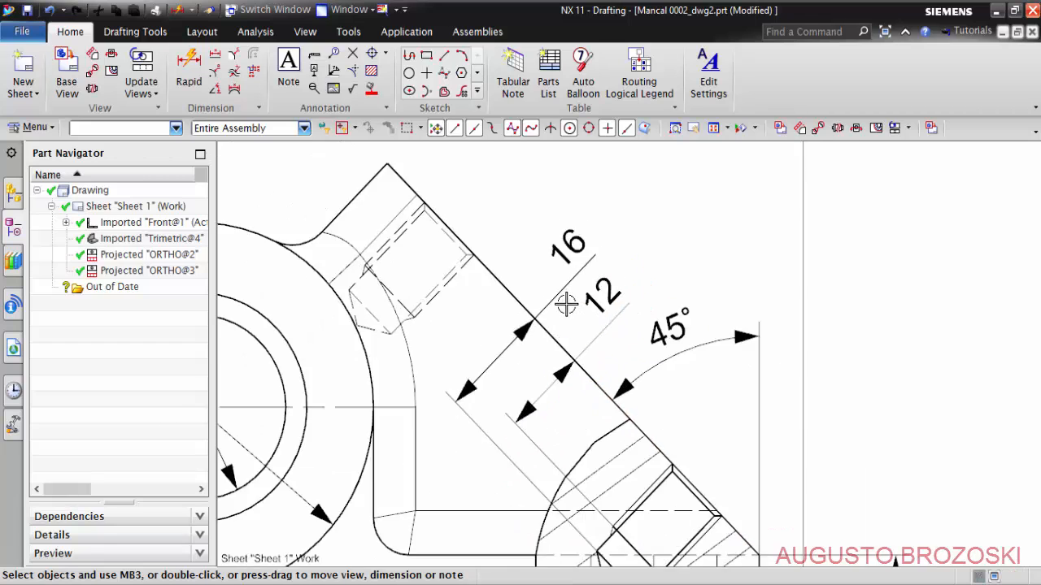
pyautogui.scroll(2, 556, 387)
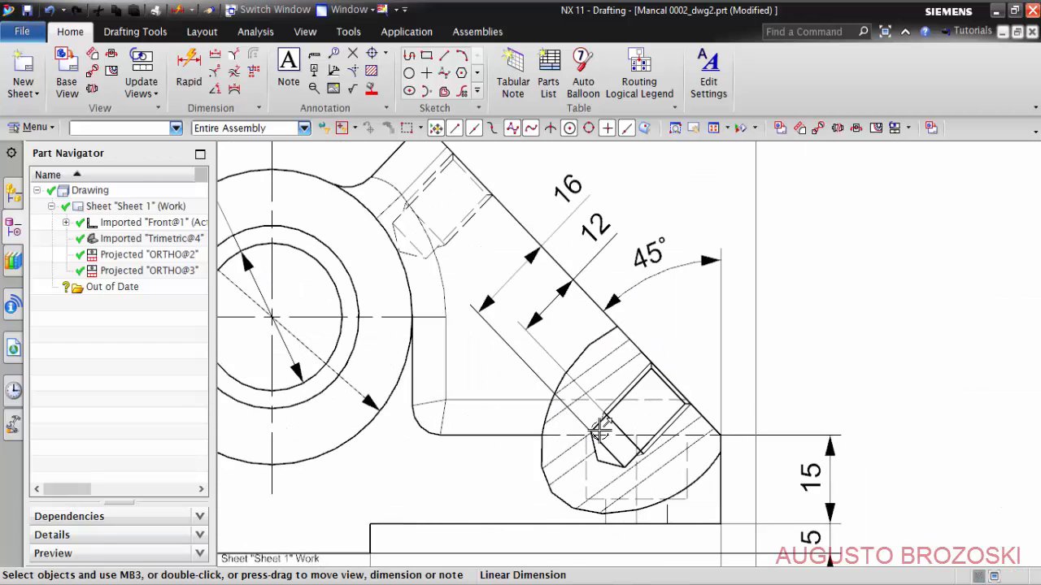
# - Fit the whole drawing sheet in the window and save the drawing
pyautogui.scroll(-1, 622, 360)
pyautogui.scroll(-3, 621, 360)
pyautogui.scroll(1, 536, 376)
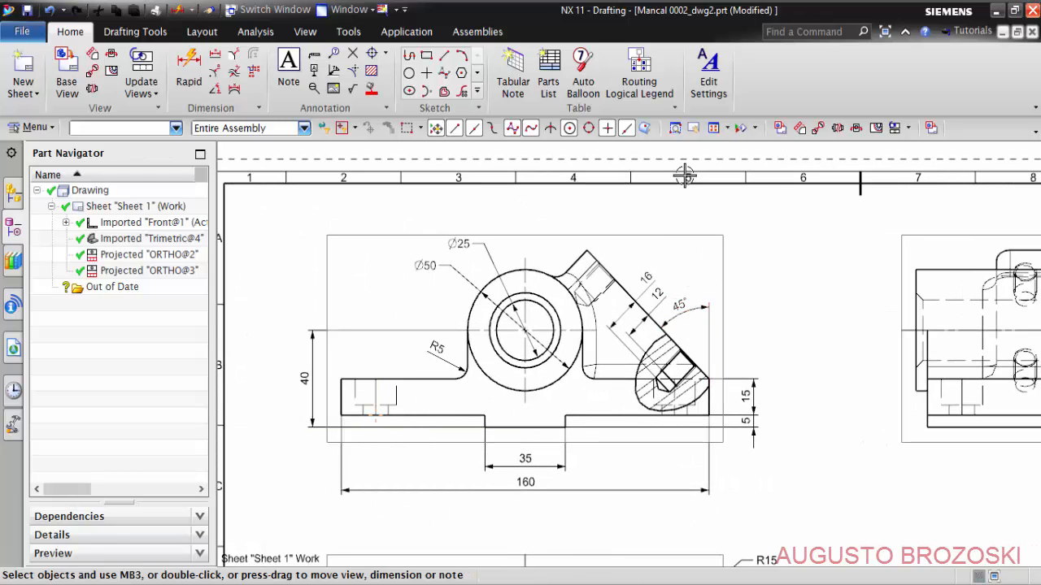
pyautogui.hotkey('ctrl', 'f')
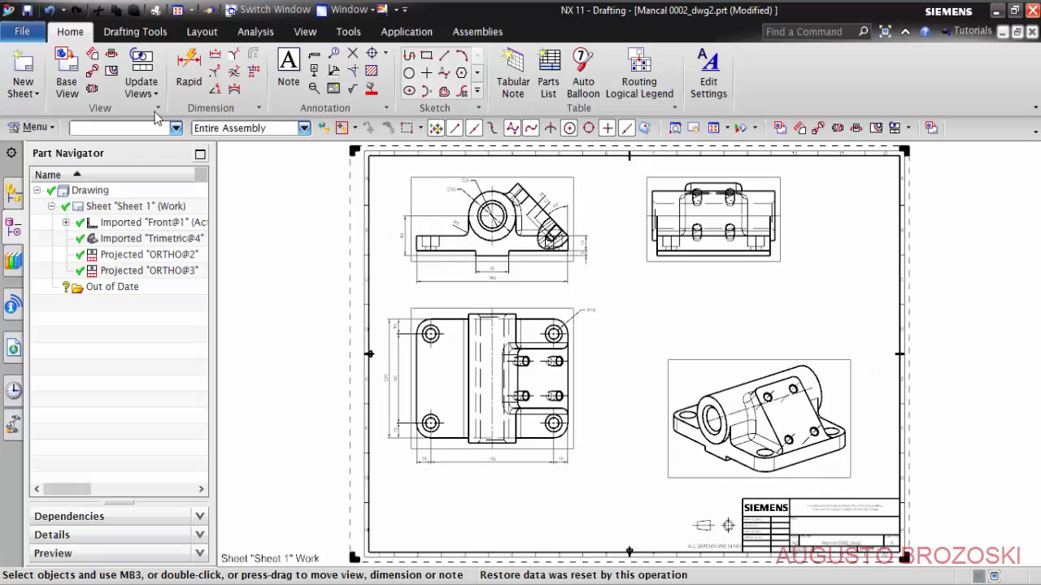
pyautogui.click(27, 10)
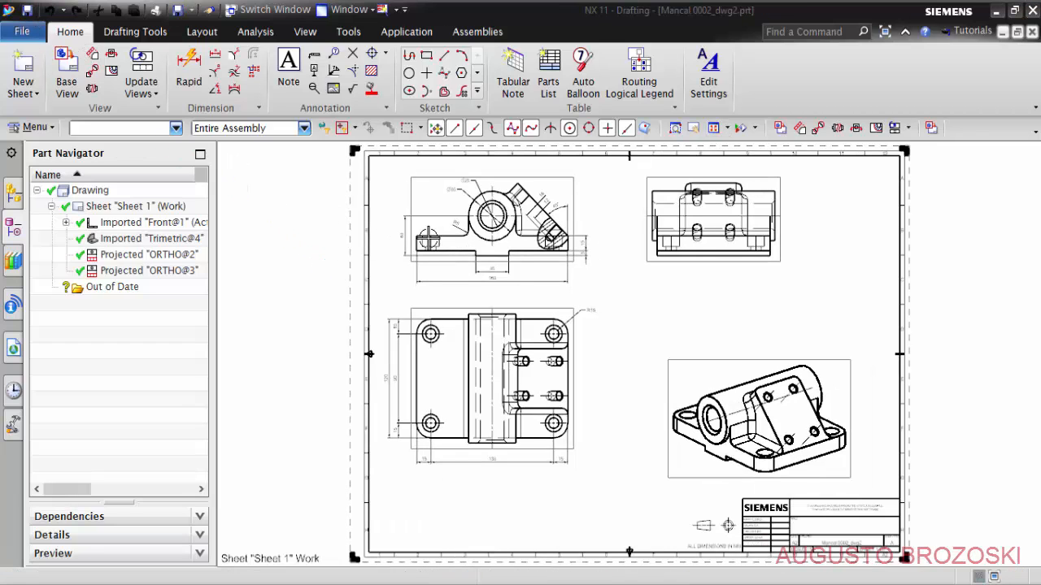
# - Examine the front view in the reference PDF in Adobe Acrobat Reader, especially the counterbored hole's break-out section and dimensions, and return to NX
pyautogui.scroll(5, 429, 240)
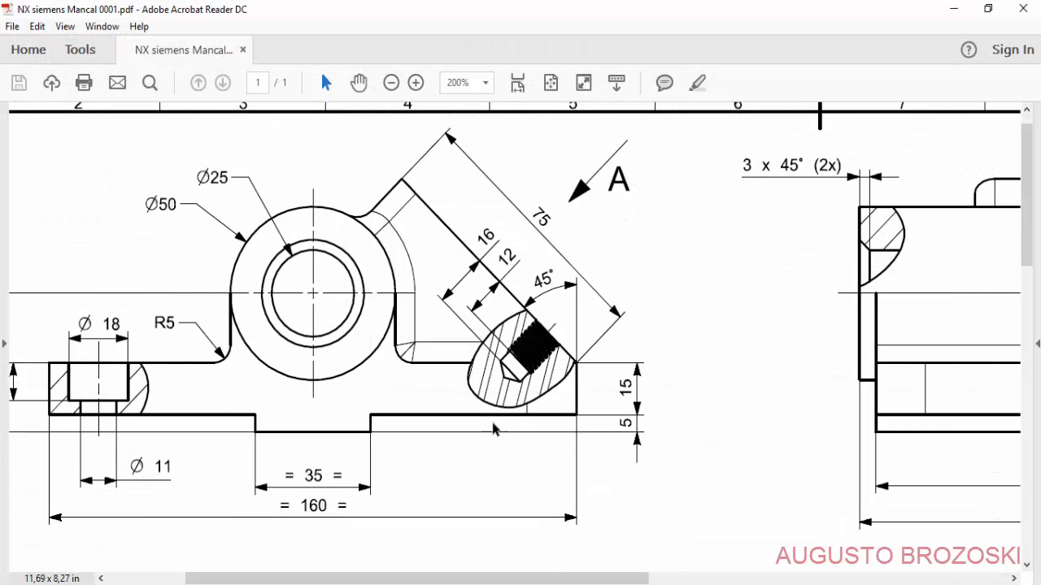
pyautogui.moveTo(278, 575); pyautogui.dragTo(158, 539)
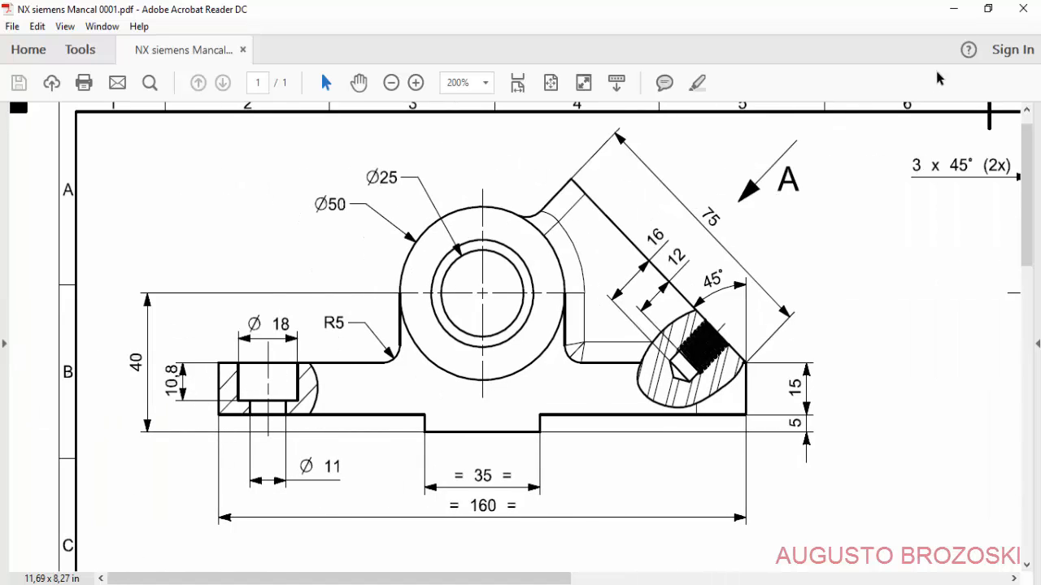
pyautogui.click(954, 9)
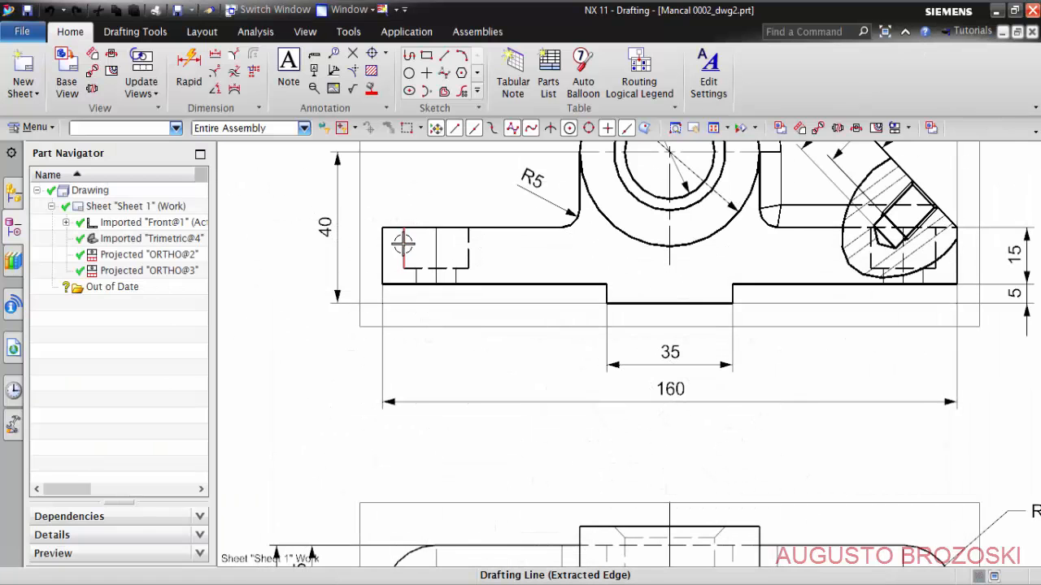
pyautogui.click(362, 228)
pyautogui.rightClick(362, 227)
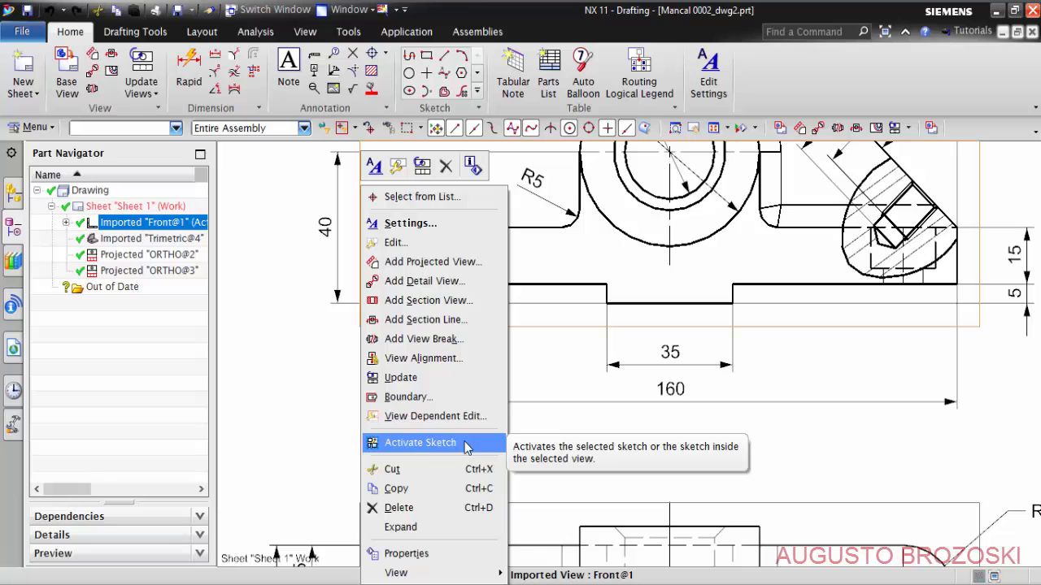
pyautogui.click(304, 314)
# - Sketch a closed degree 3 Studio Spline through five points around the counterbored hole at the left end of the front view's base
pyautogui.scroll(5, 336, 284)
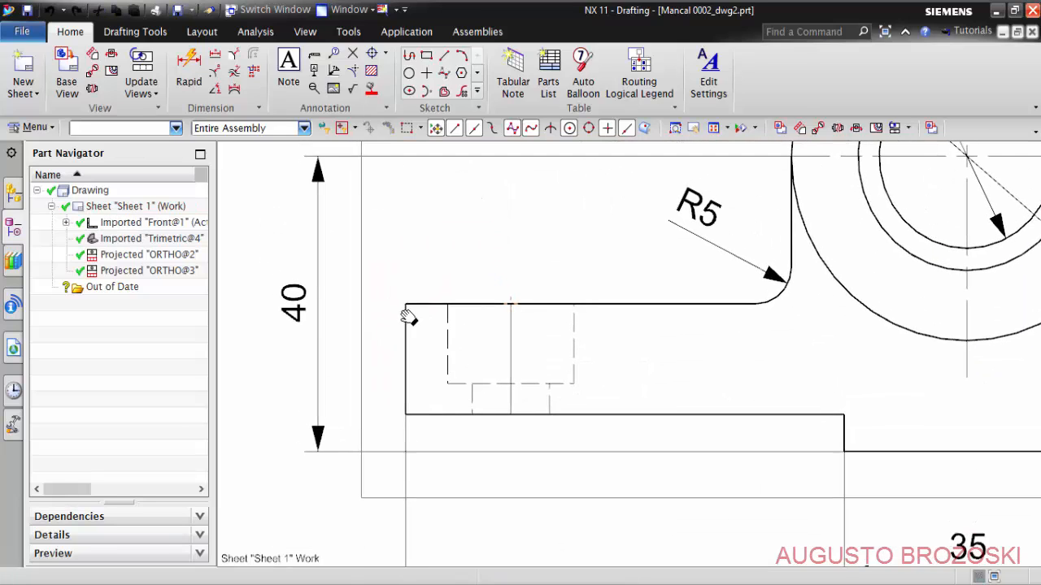
pyautogui.click(201, 32)
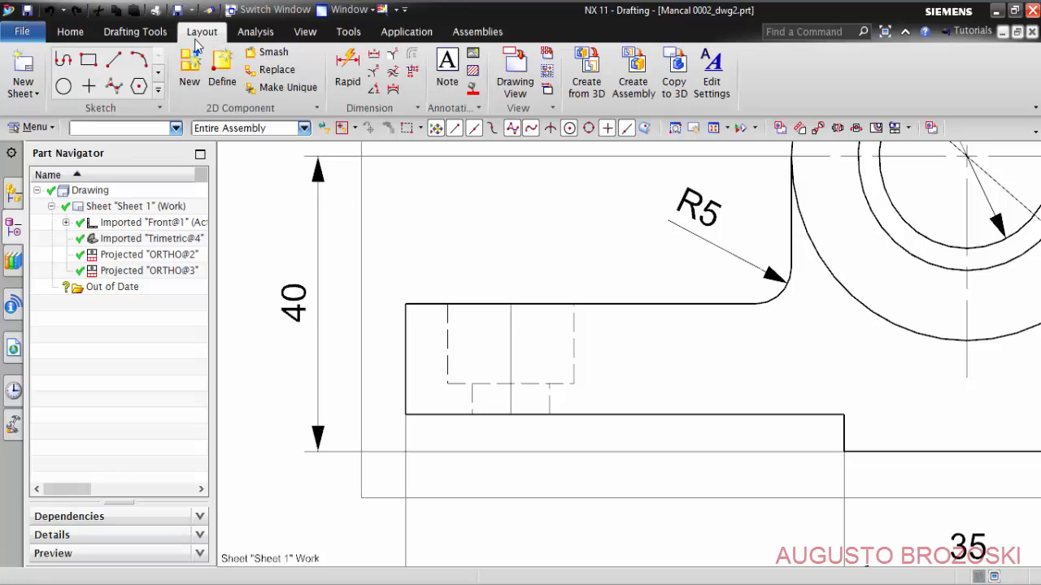
pyautogui.click(113, 88)
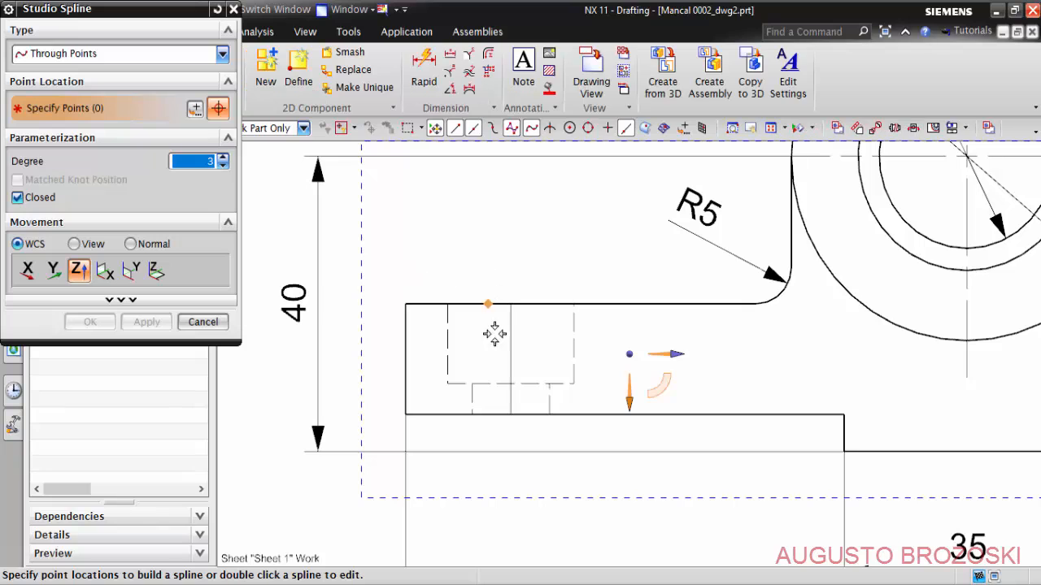
pyautogui.click(608, 263)
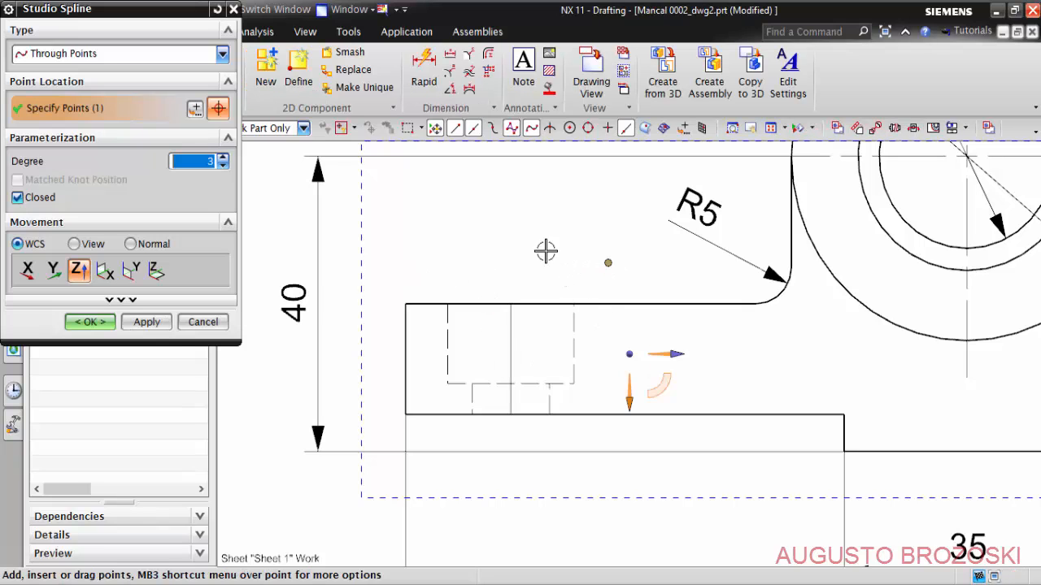
pyautogui.click(489, 238)
pyautogui.click(368, 287)
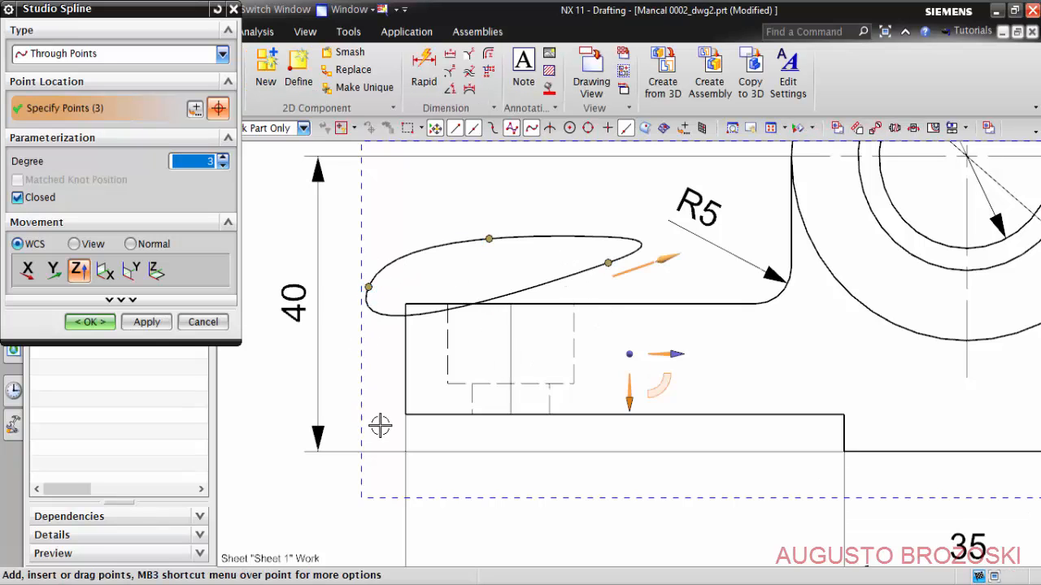
pyautogui.click(461, 442)
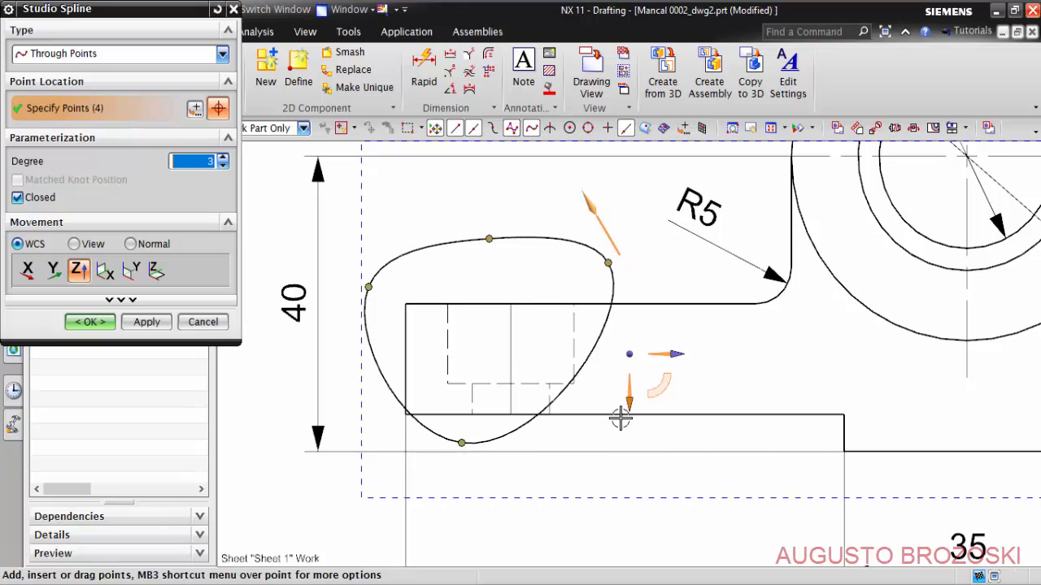
pyautogui.click(611, 375)
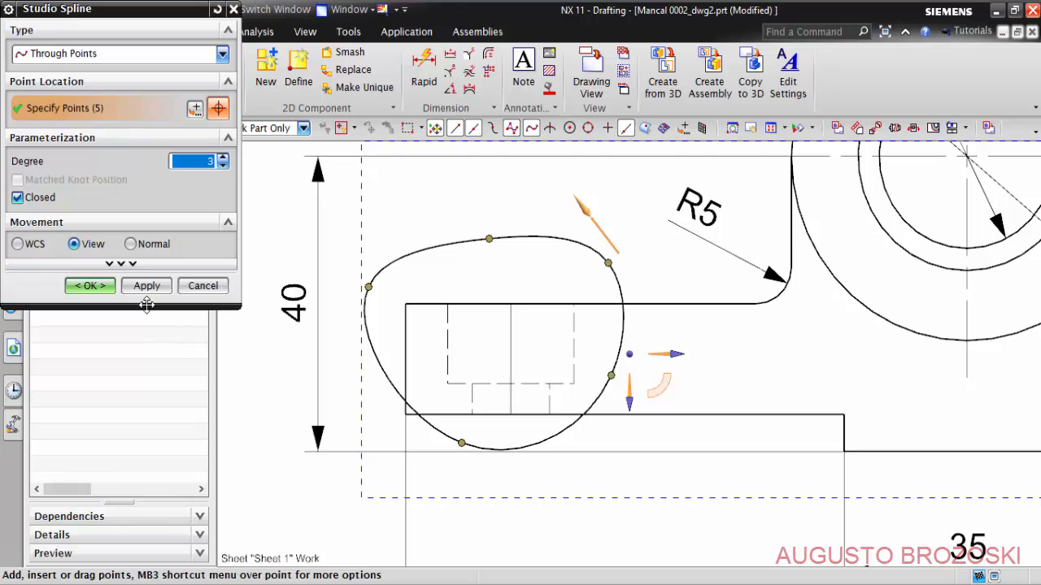
pyautogui.click(113, 291)
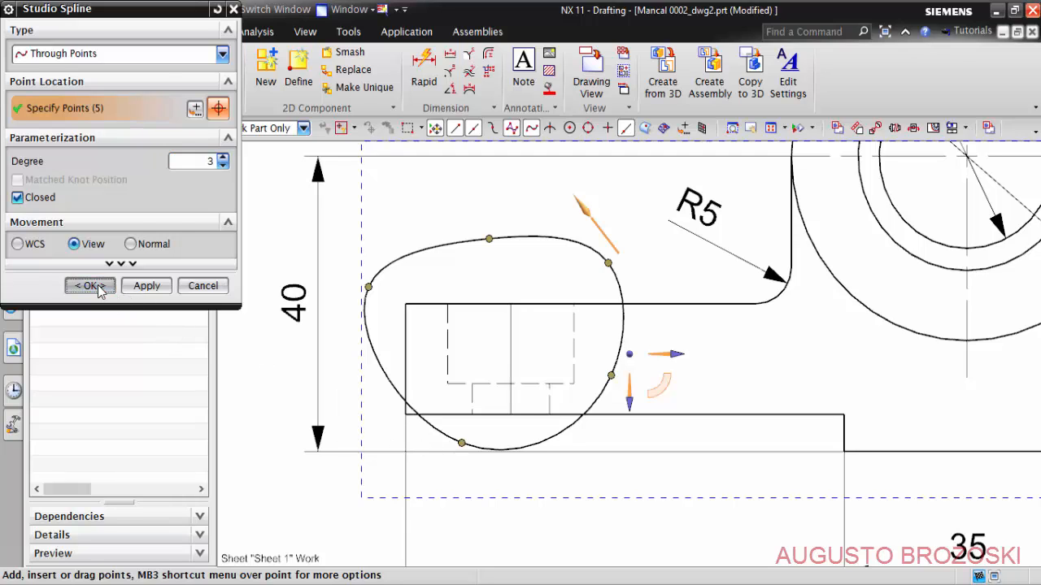
pyautogui.press('Escape')
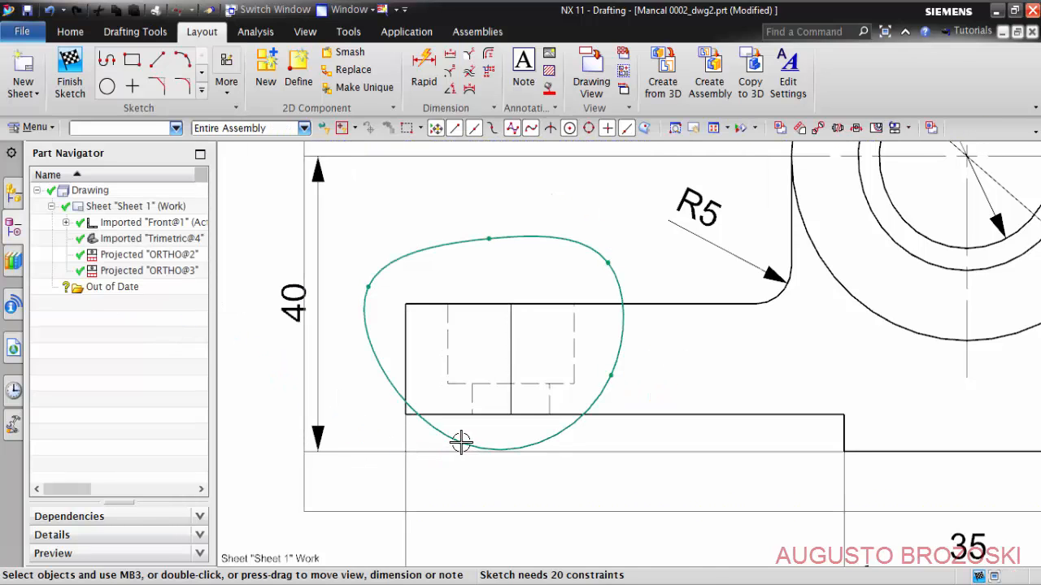
# - Enlarge the closed spline by moving its two lower points outward from the counterbored hole, and finish the sketch
pyautogui.moveTo(460, 442); pyautogui.dragTo(362, 469)
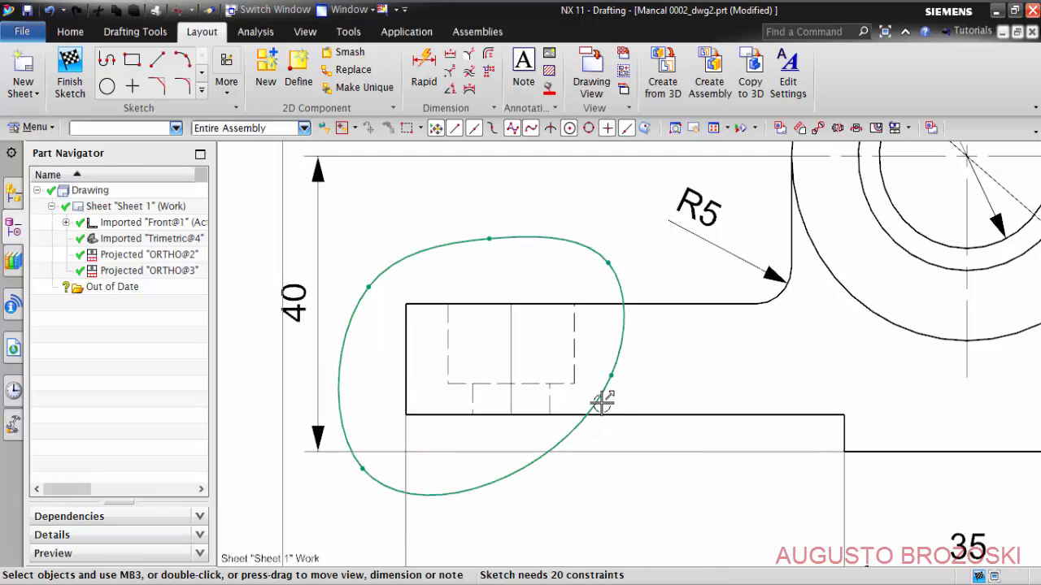
pyautogui.moveTo(624, 391); pyautogui.dragTo(658, 419)
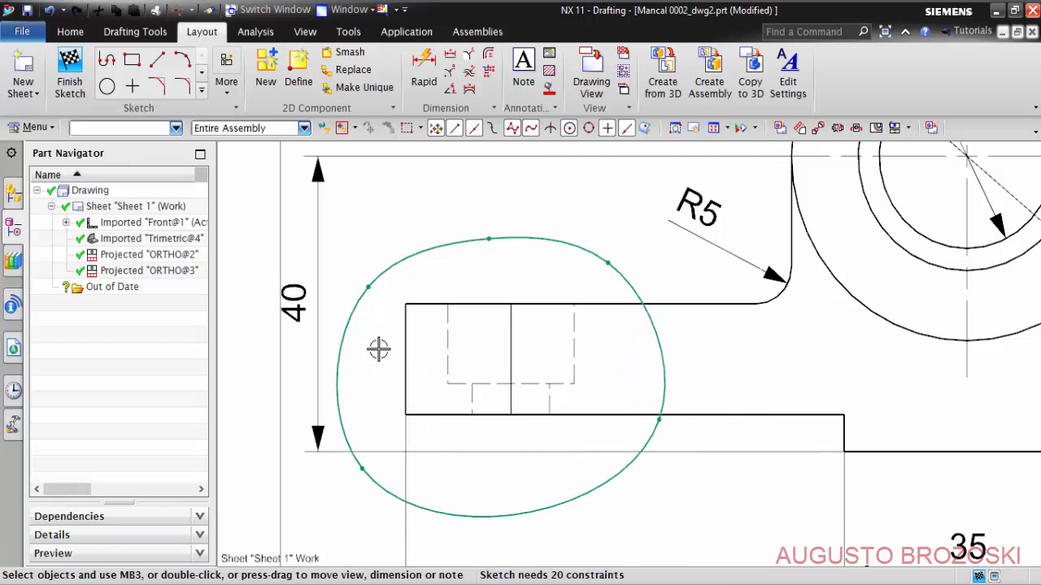
pyautogui.click(72, 75)
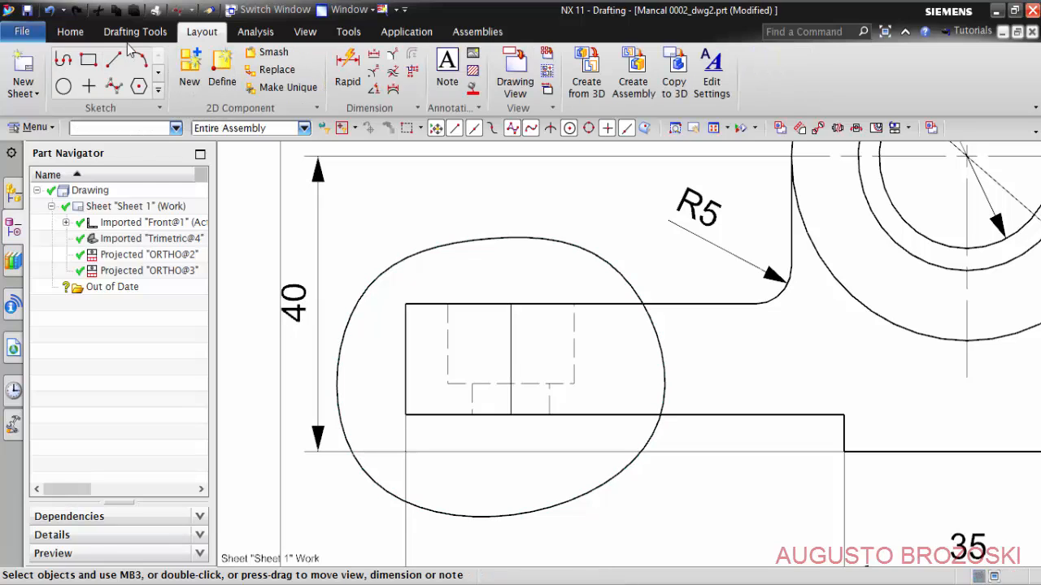
# - Create a break-out section in view Front@1 with its base point at the counterbore floor's centre, ZC as extrusion vector and the closed spline as boundary
pyautogui.click(73, 32)
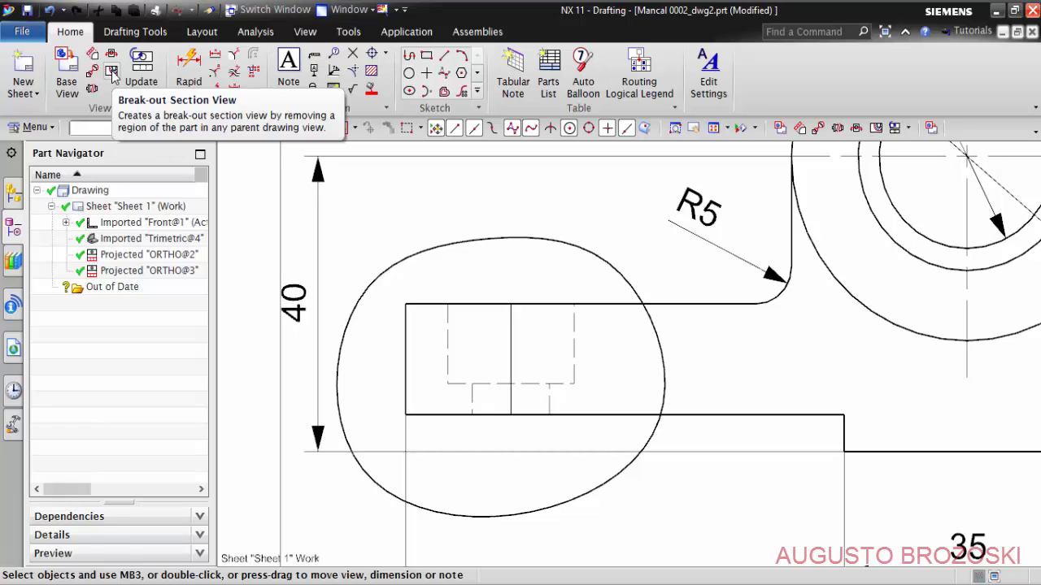
pyautogui.click(112, 73)
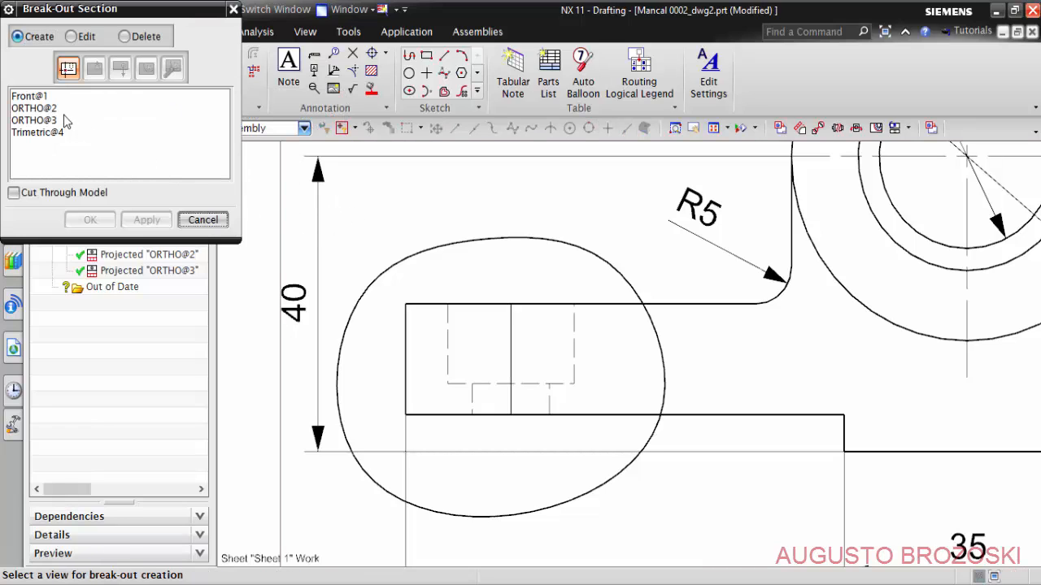
pyautogui.click(32, 96)
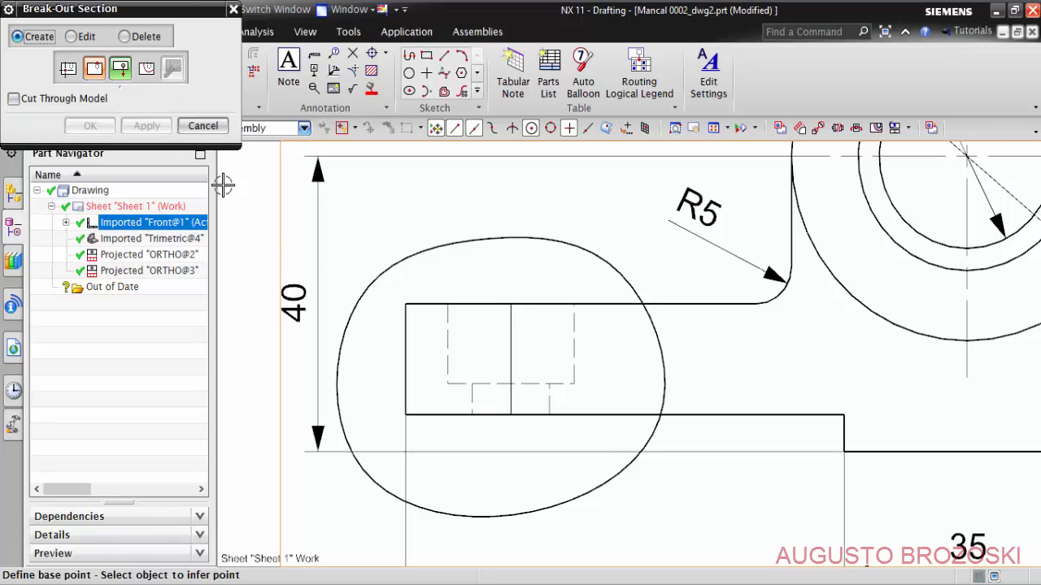
pyautogui.click(511, 380)
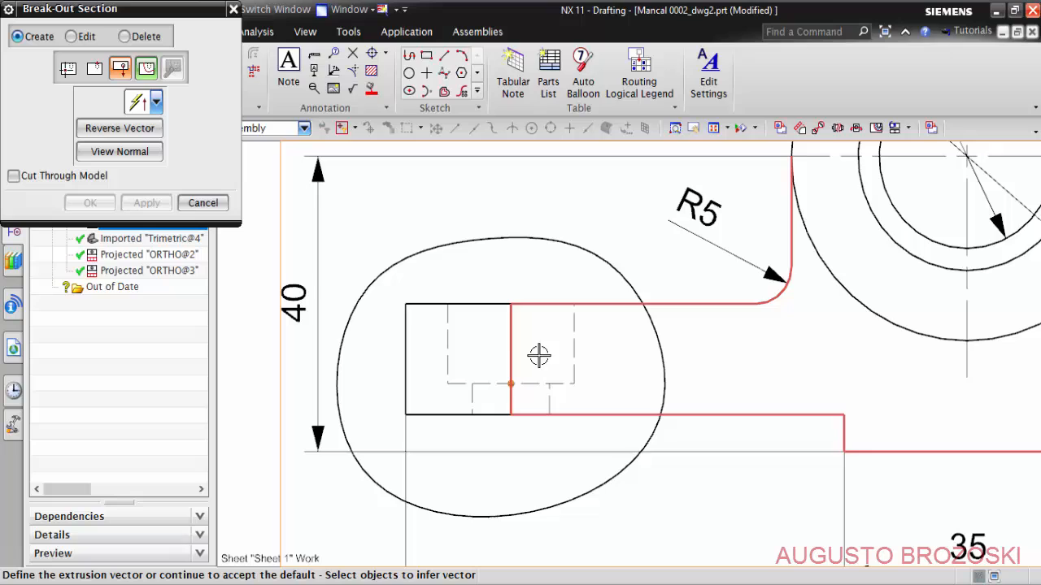
pyautogui.click(157, 101)
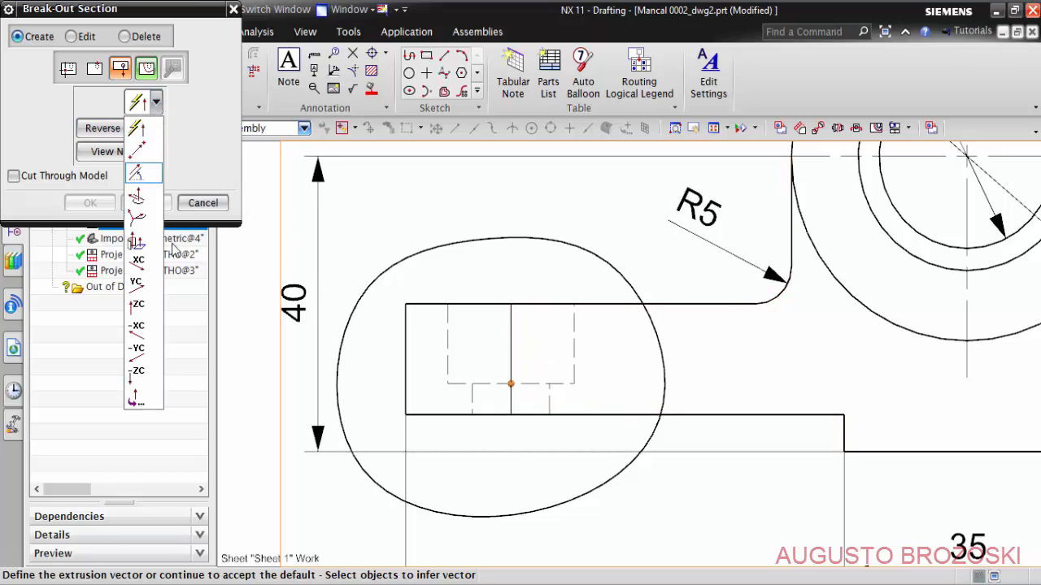
pyautogui.click(139, 307)
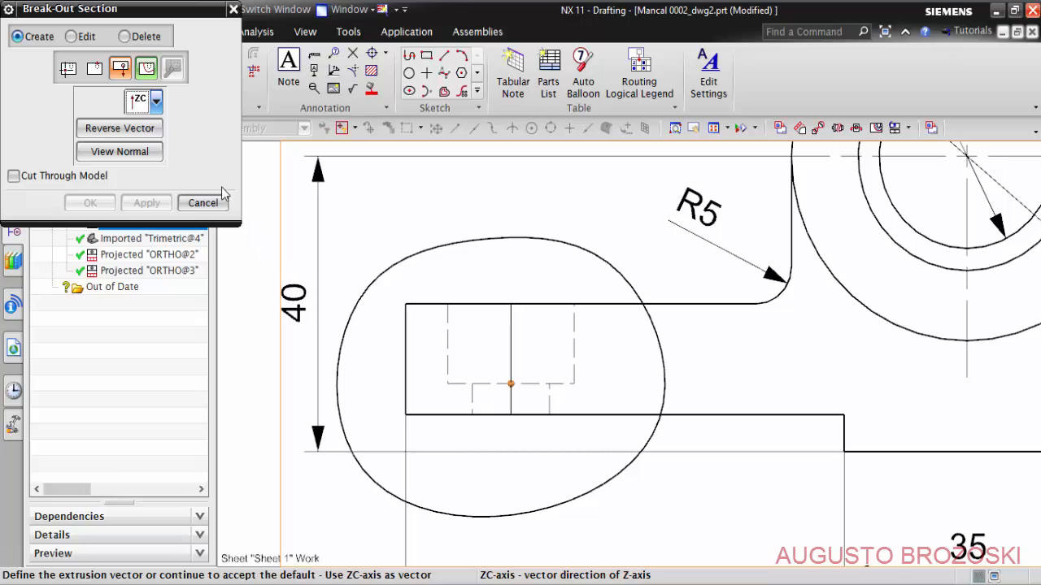
pyautogui.click(146, 69)
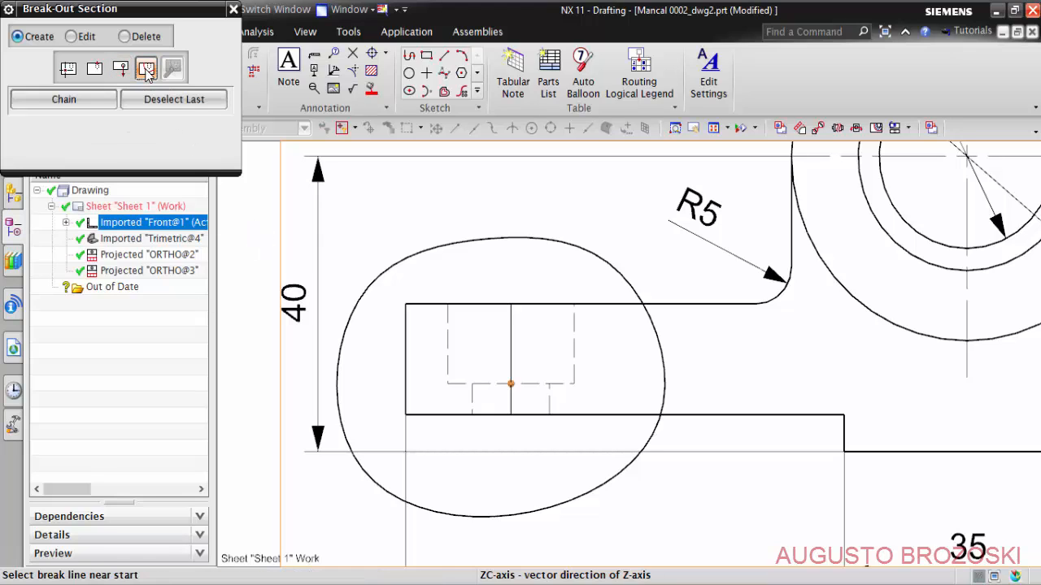
pyautogui.click(393, 262)
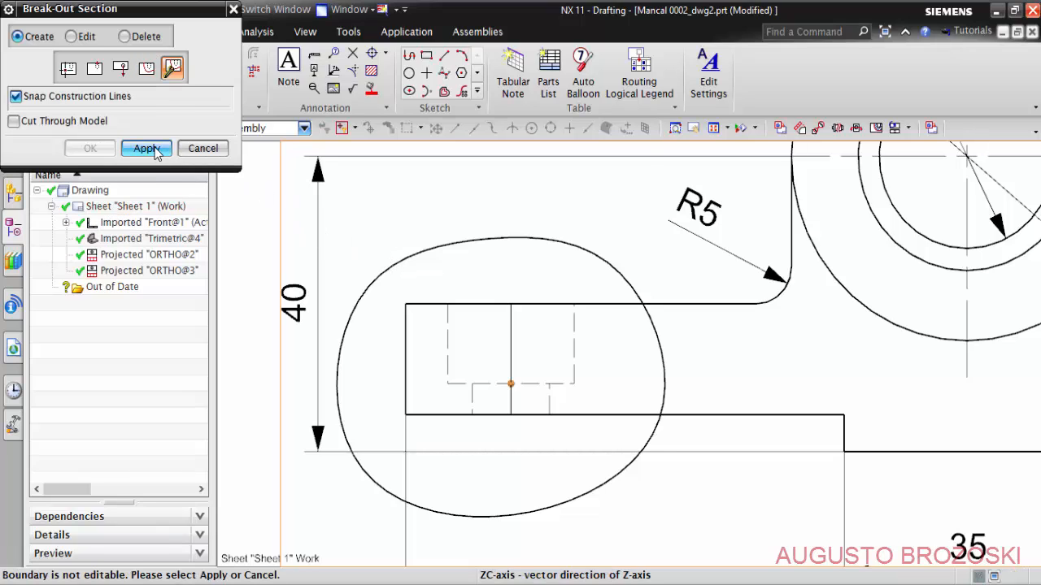
pyautogui.click(147, 149)
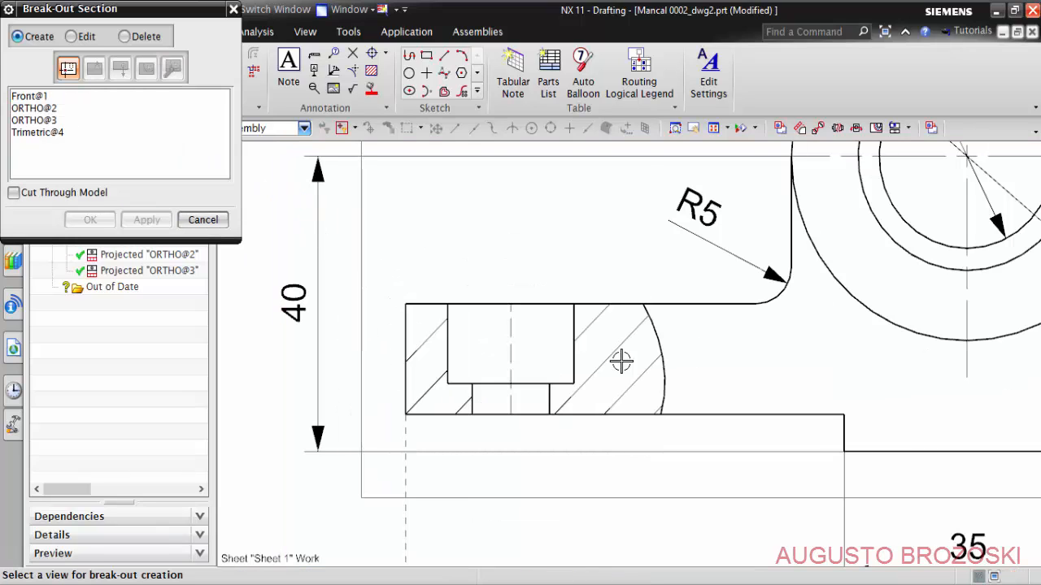
pyautogui.click(203, 220)
# - Move the 40 dimension farther out from the base and add an inferred Rapid Dimension across the counterbore's side walls, placed above the section
pyautogui.scroll(-1, 514, 303)
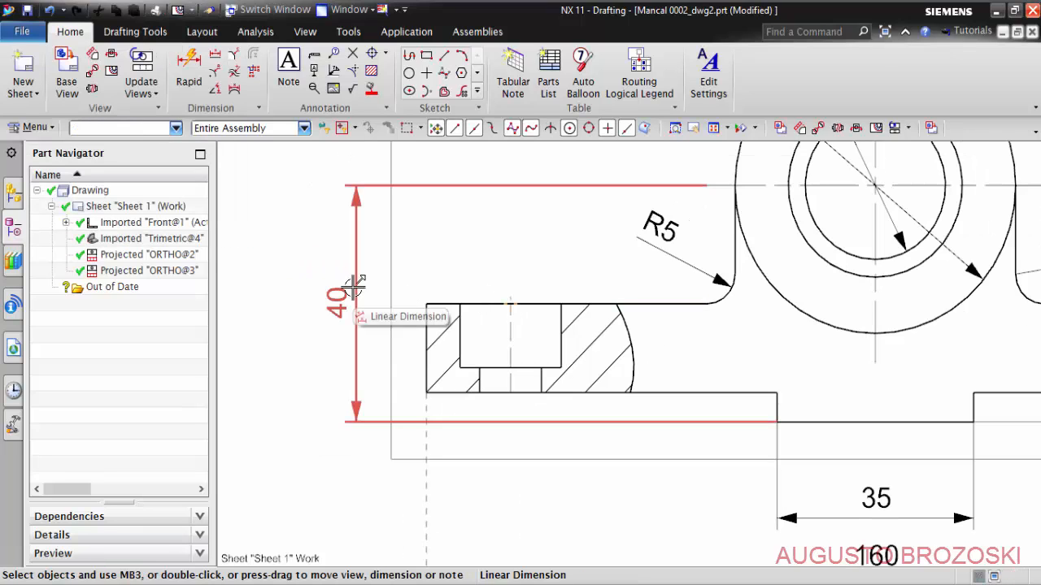
pyautogui.moveTo(338, 301); pyautogui.dragTo(272, 287)
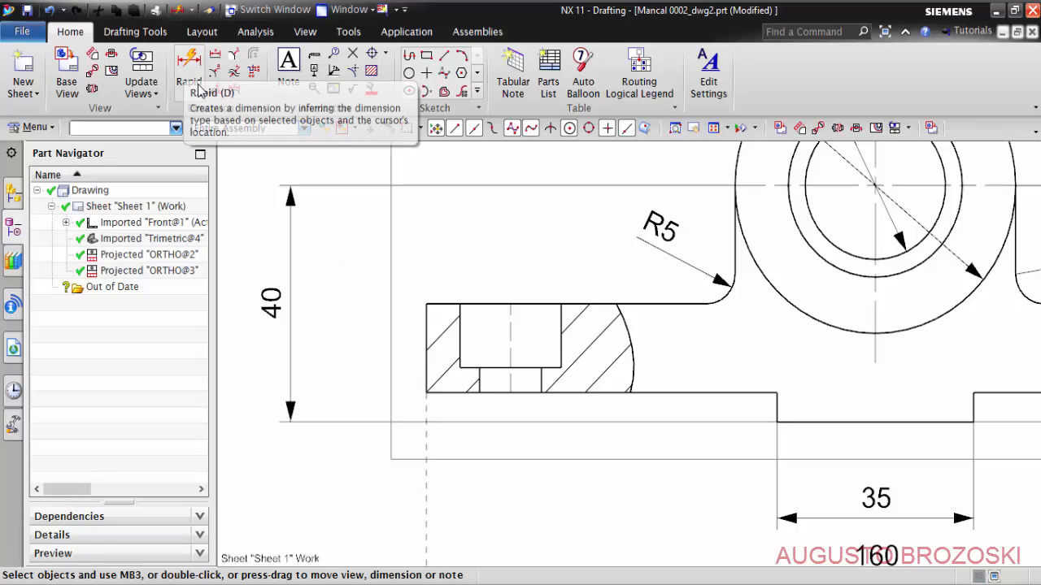
pyautogui.click(187, 73)
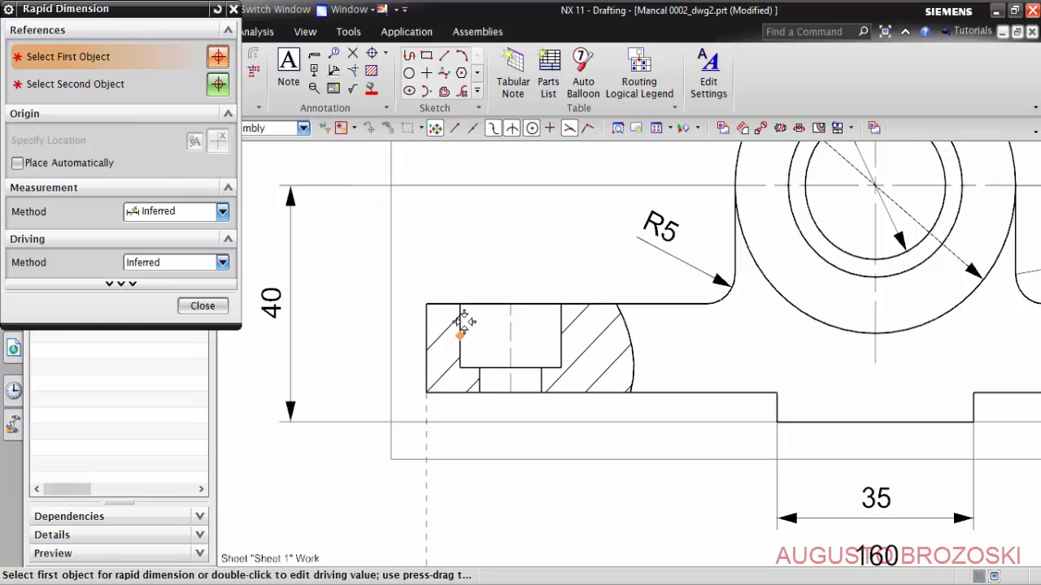
pyautogui.click(459, 326)
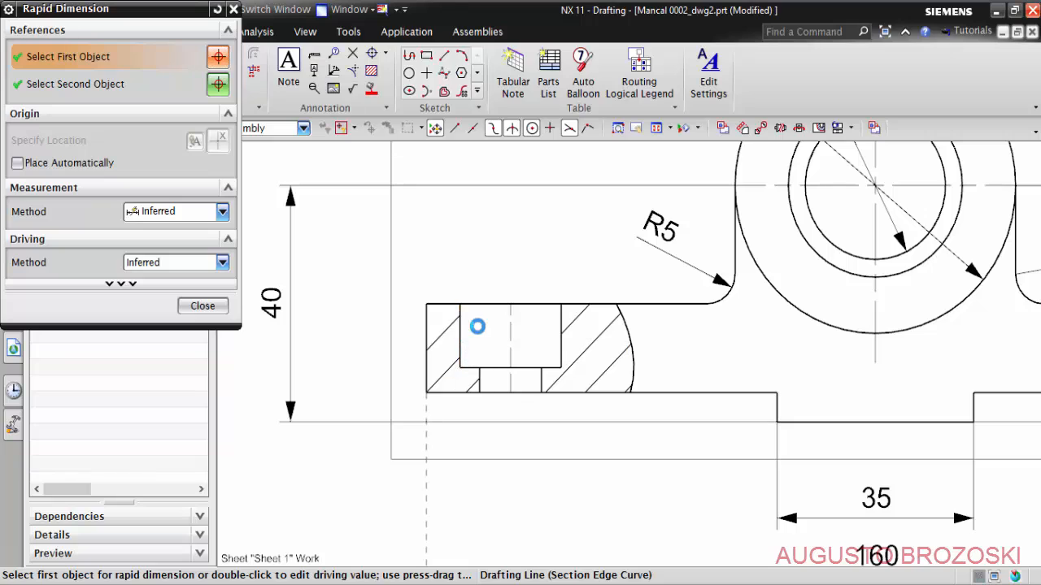
pyautogui.click(560, 318)
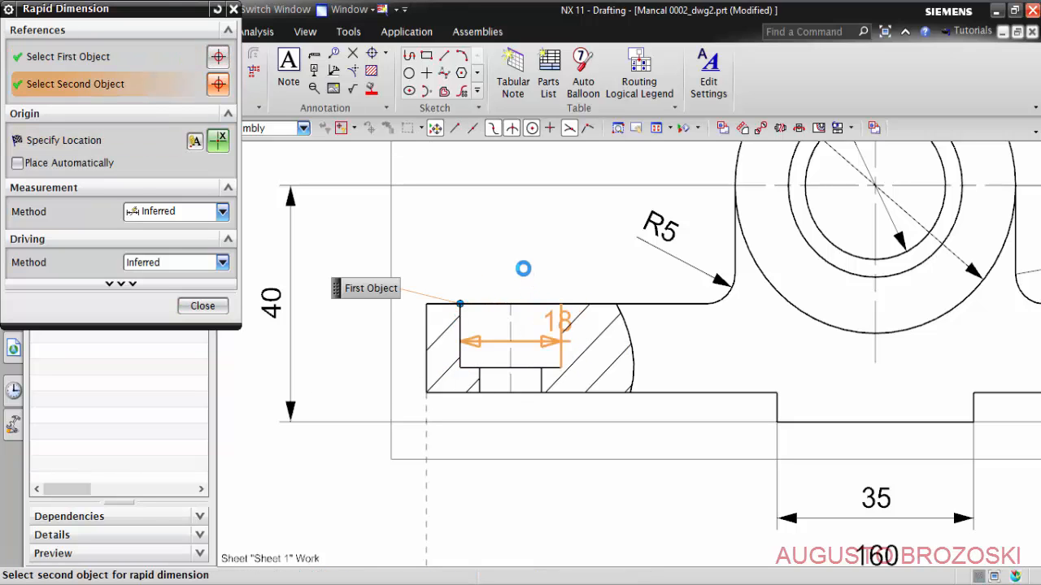
pyautogui.moveTo(513, 231)
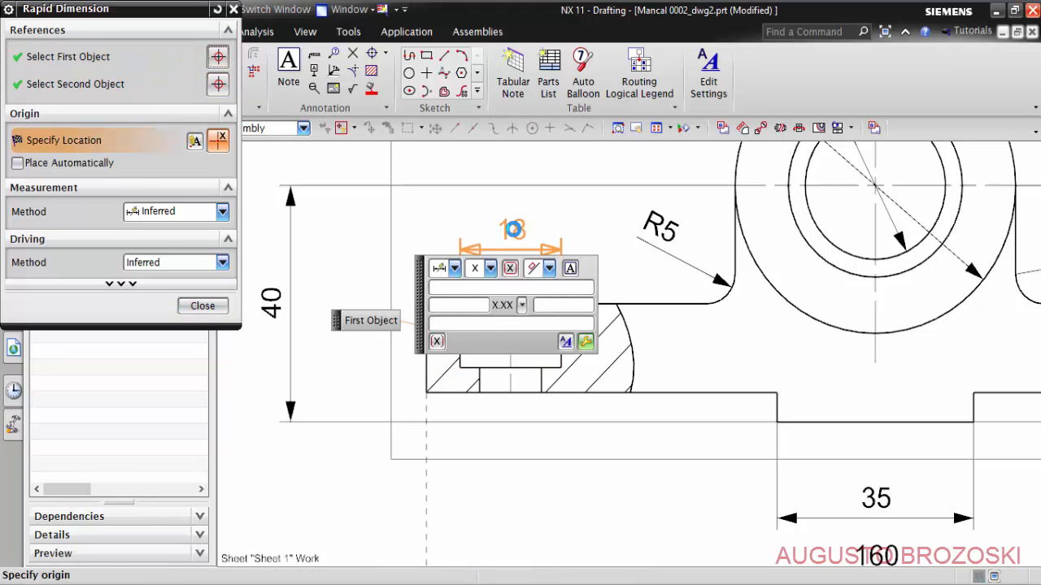
pyautogui.click(513, 230)
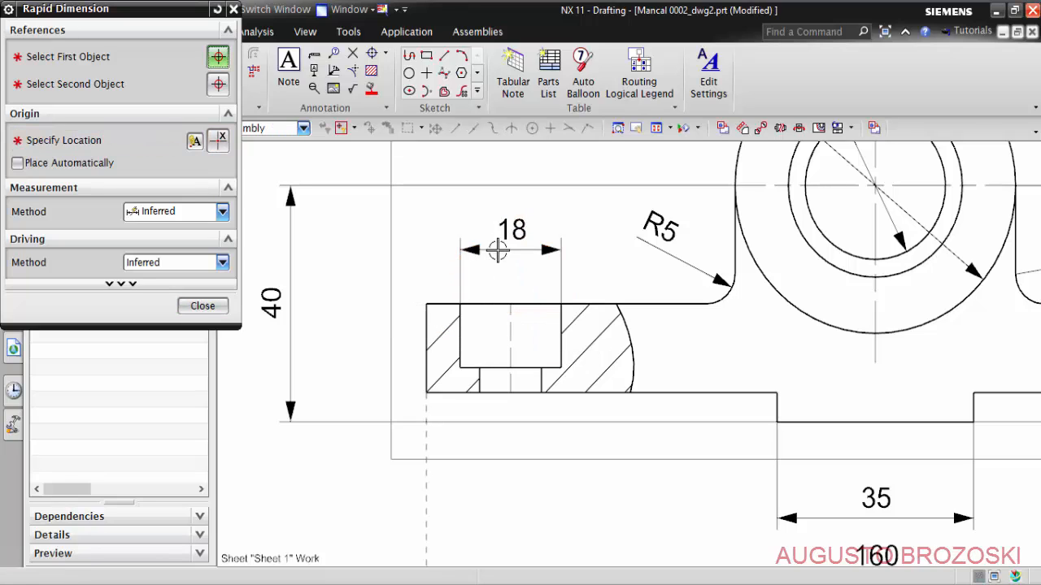
# - Add an inferred Rapid Dimension across the small through hole under the counterbore, placed below the base
pyautogui.scroll(4, 500, 418)
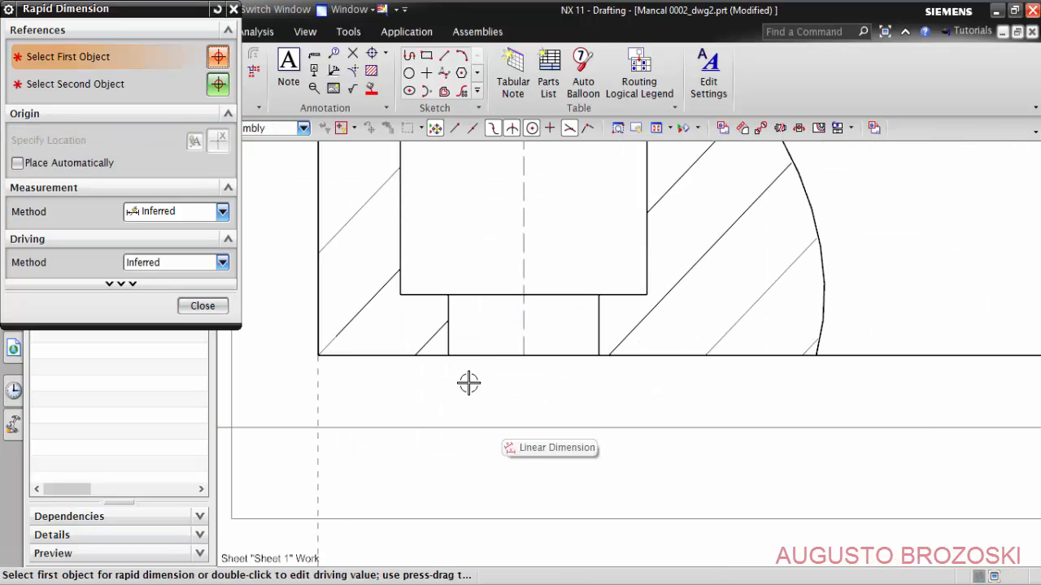
pyautogui.click(447, 355)
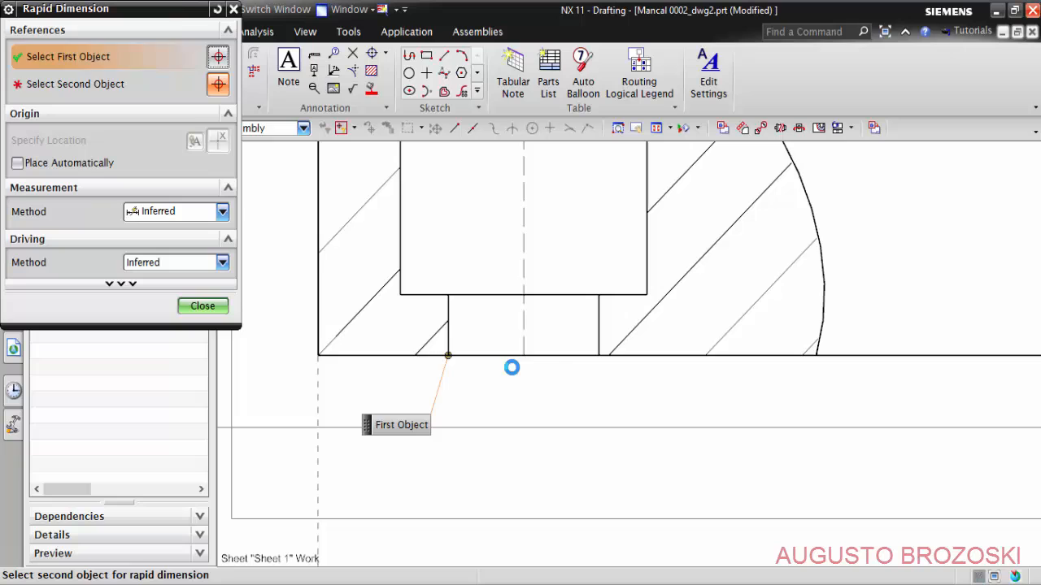
pyautogui.click(597, 354)
pyautogui.scroll(-2, 537, 411)
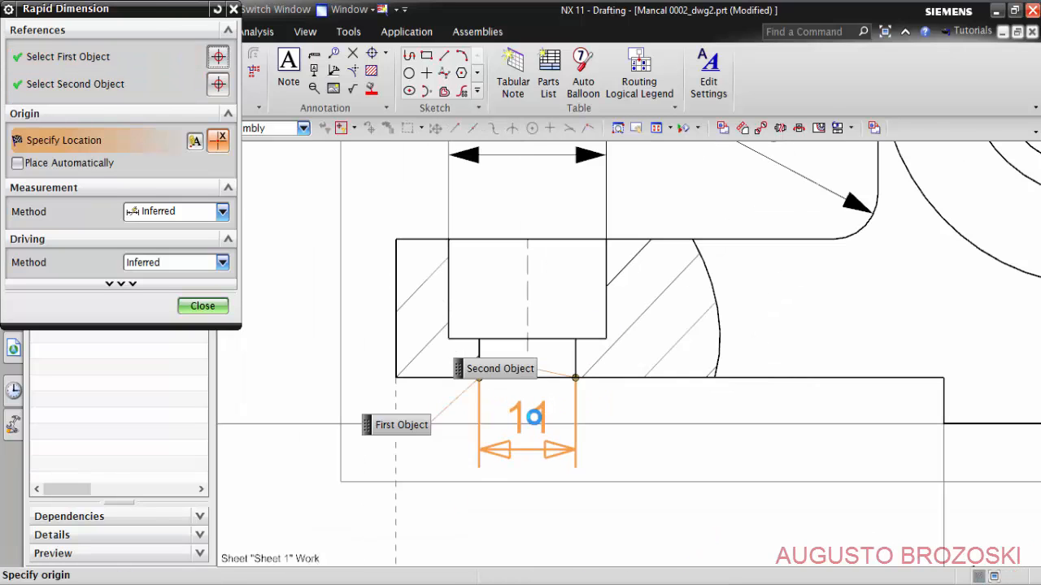
pyautogui.click(528, 469)
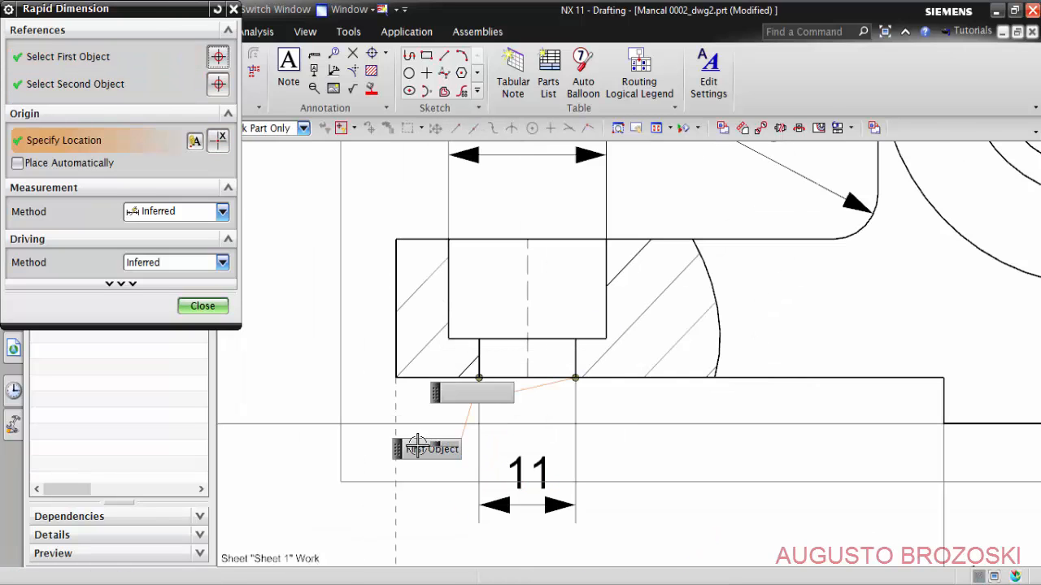
# - Dimension the counterbore's depth from the base's upper face to the counterbore floor, placed outside the base's left end, and finish dimensioning
pyautogui.scroll(-1, 421, 396)
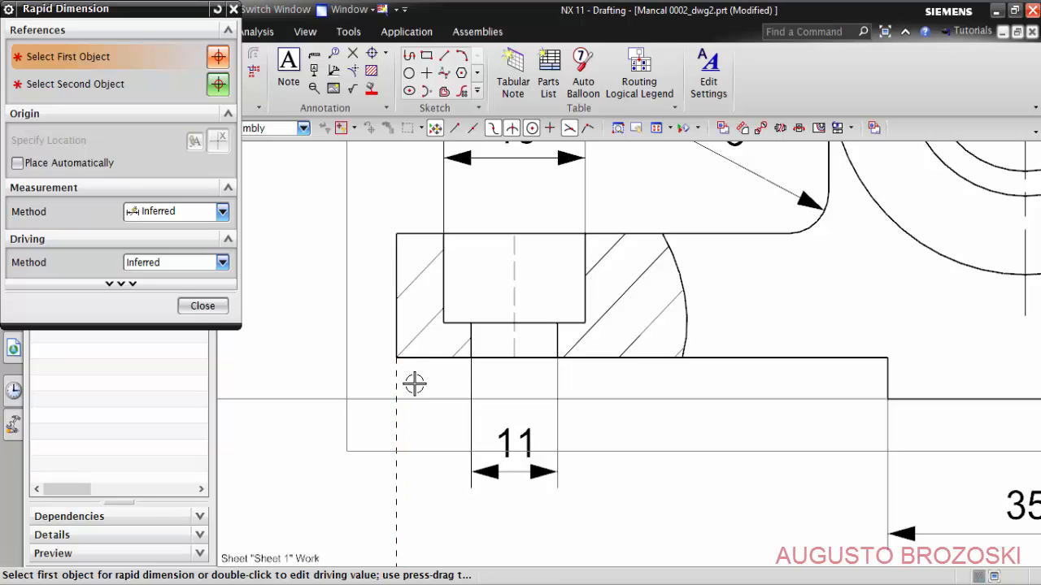
pyautogui.click(444, 233)
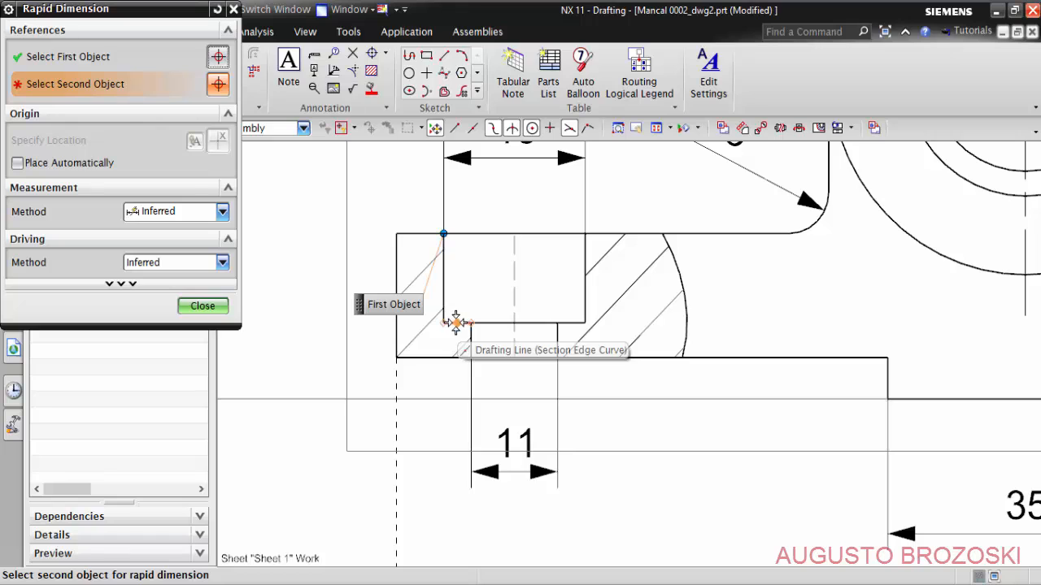
pyautogui.click(443, 323)
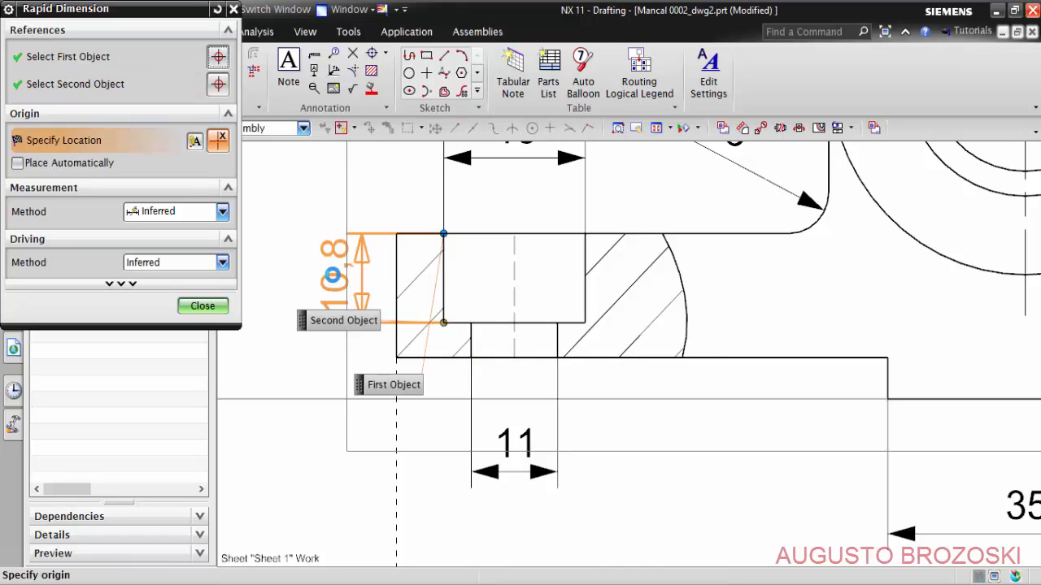
pyautogui.click(275, 319)
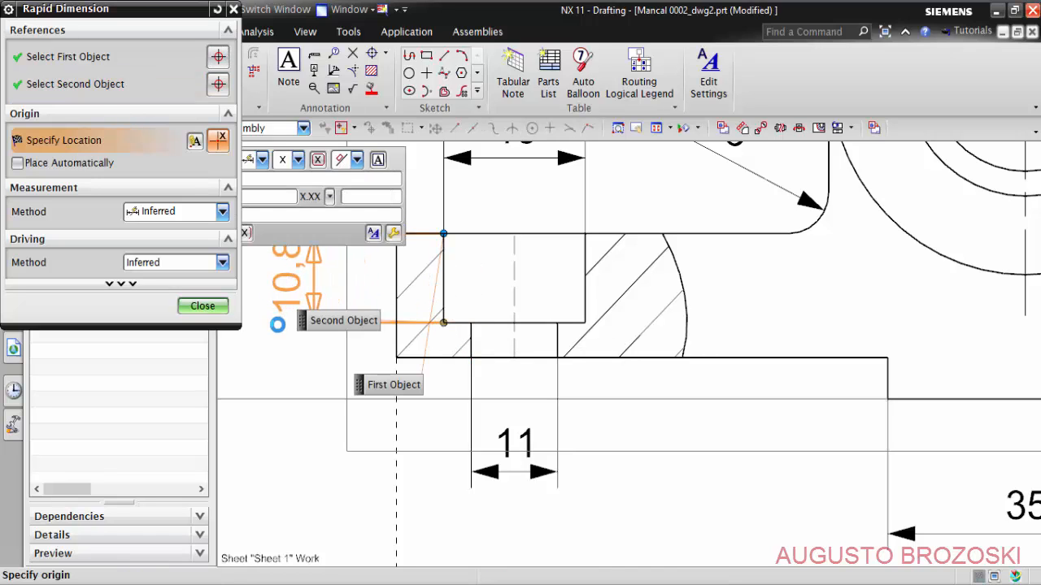
pyautogui.click(202, 306)
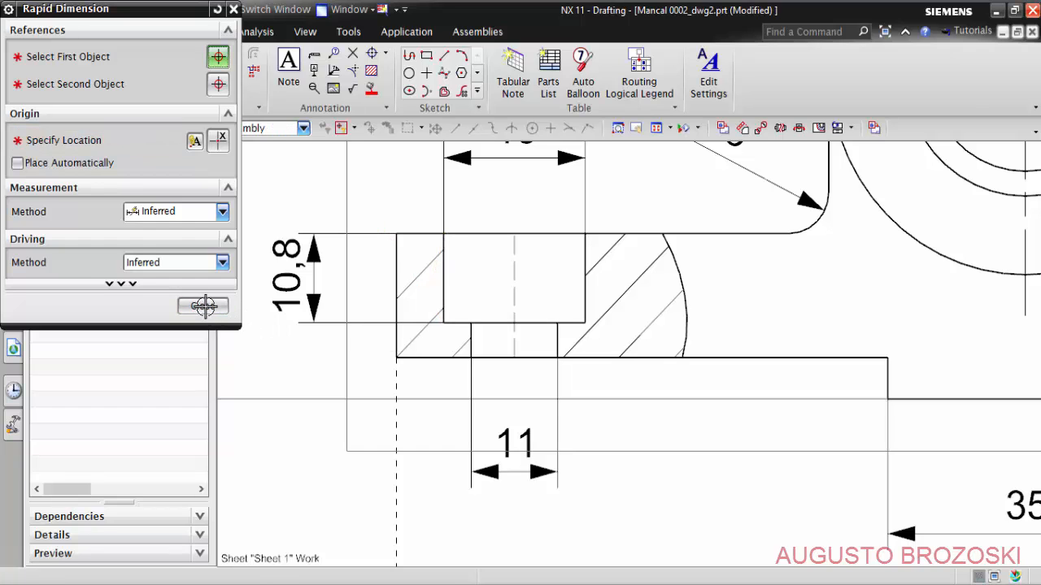
# - Append a diameter symbol before the counterbore's 18 width dimension
pyautogui.scroll(-3, 427, 313)
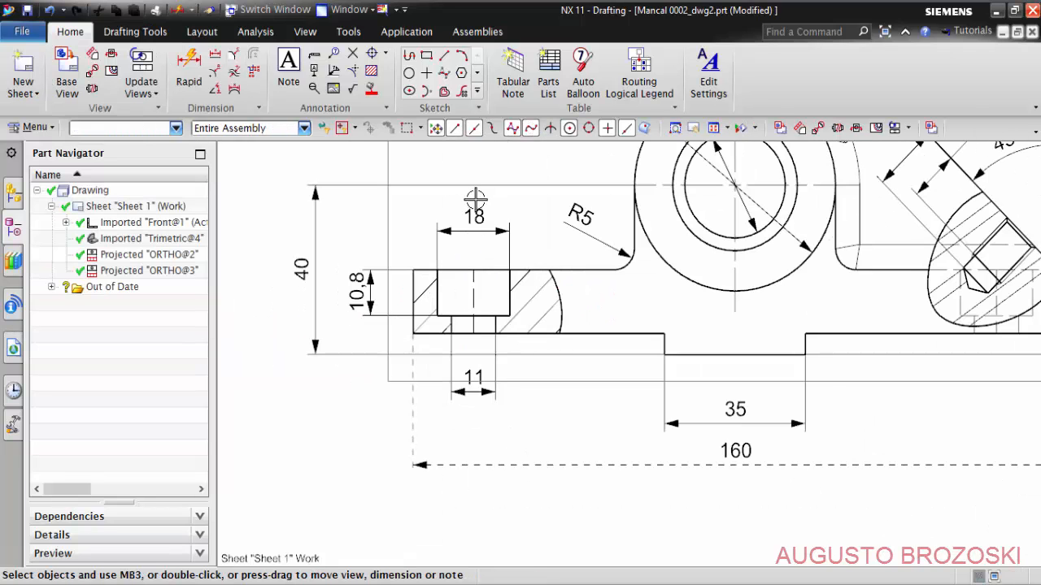
pyautogui.scroll(3, 475, 198)
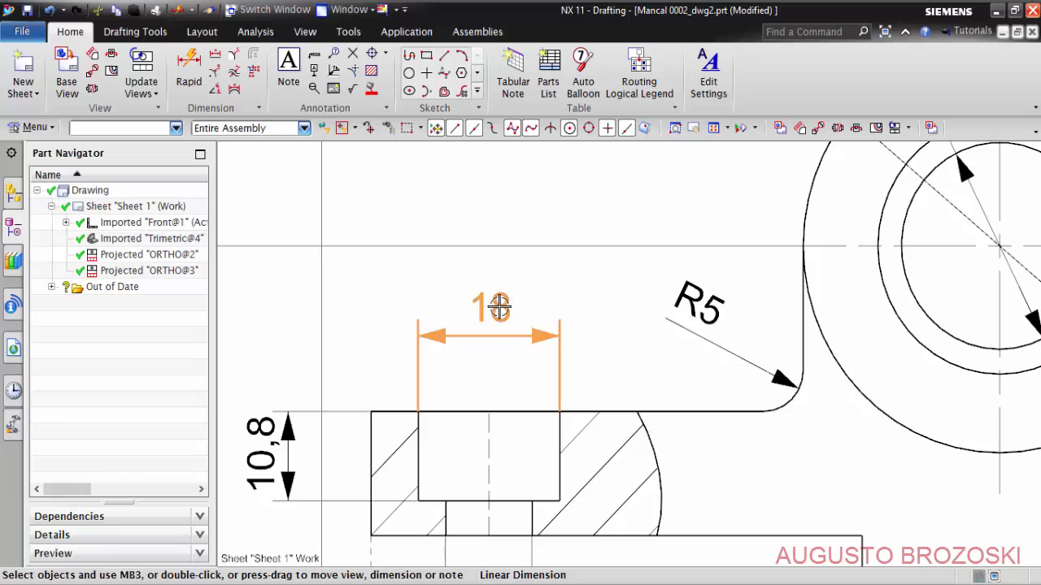
pyautogui.doubleClick(499, 307)
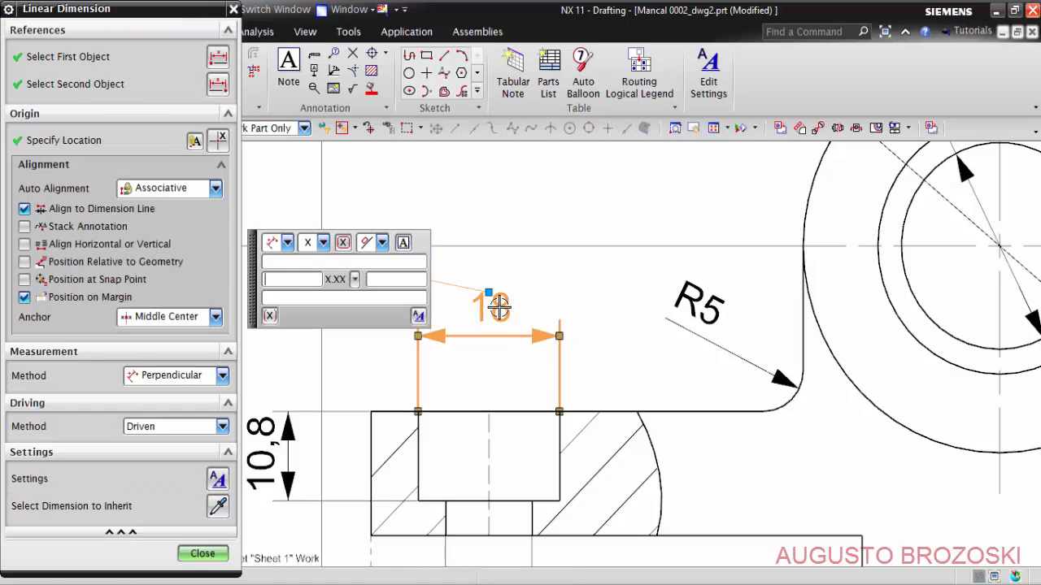
pyautogui.click(404, 244)
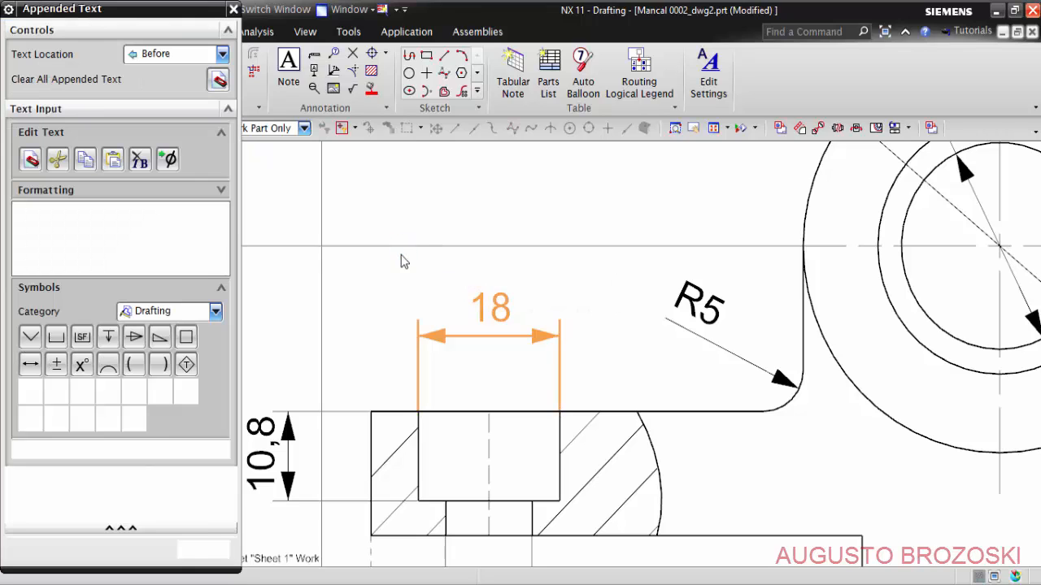
pyautogui.click(51, 226)
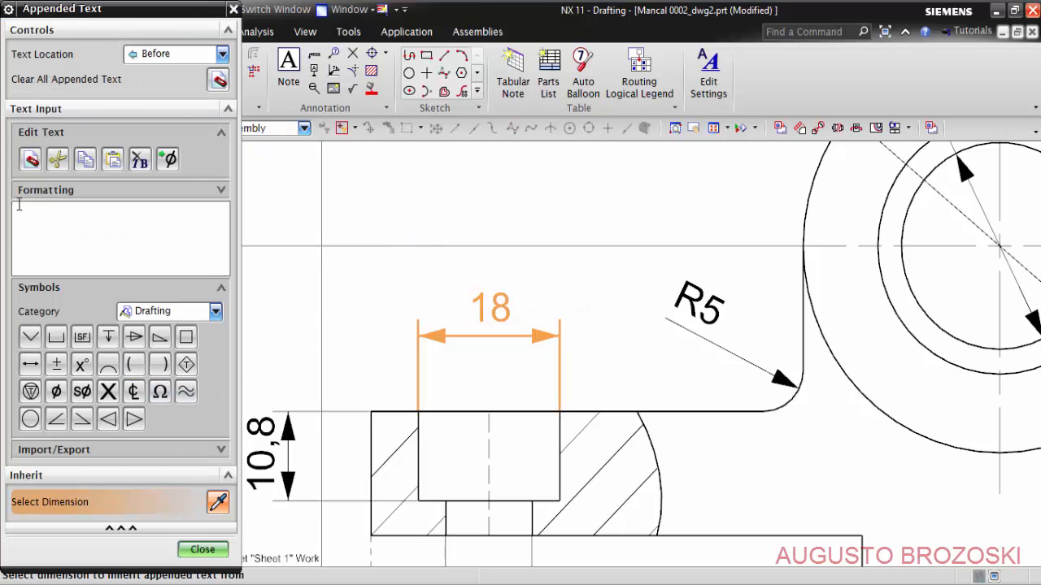
pyautogui.click(56, 392)
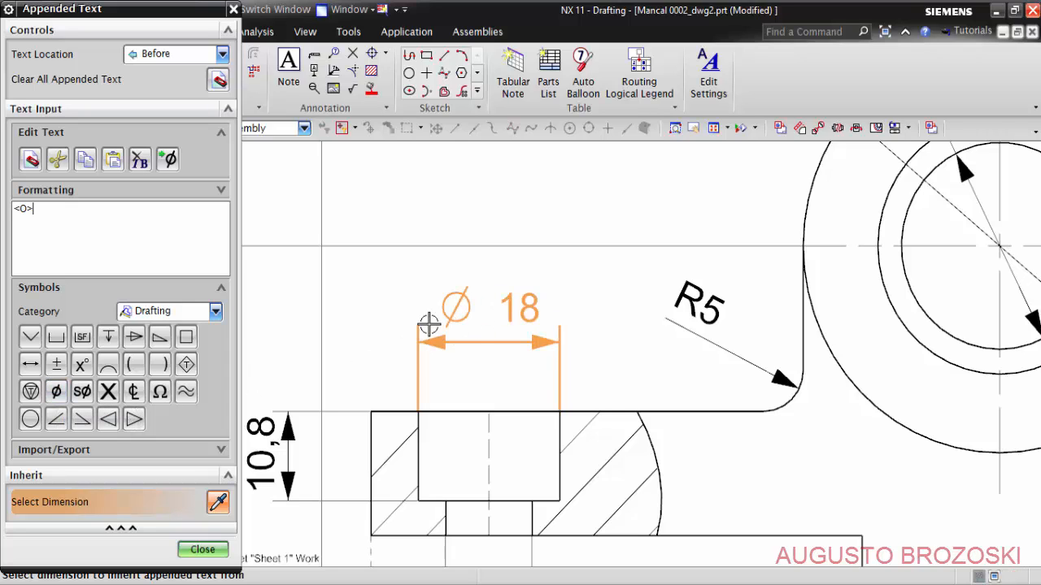
pyautogui.click(203, 553)
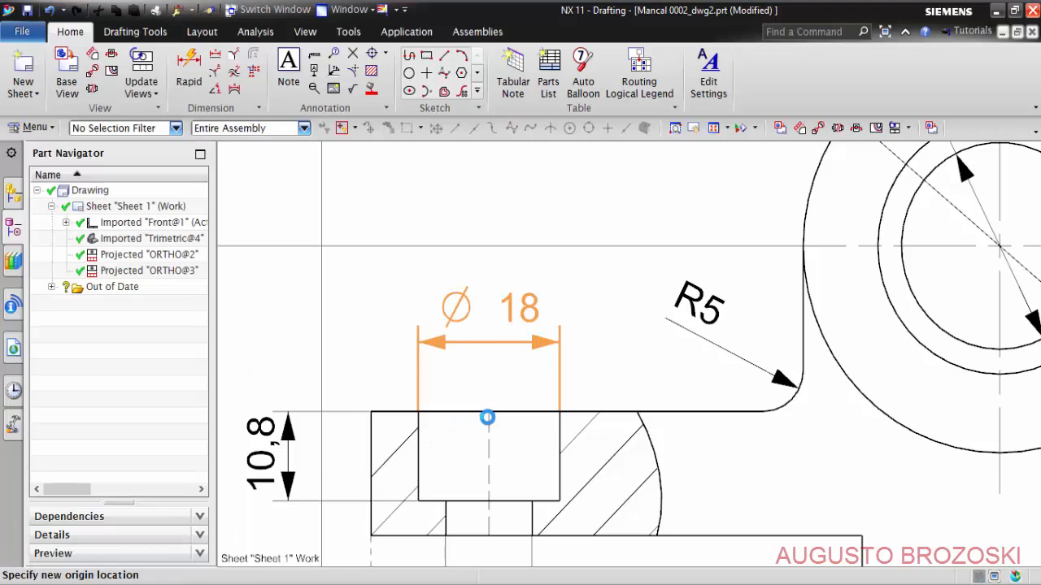
# - Append a diameter symbol before the through hole's 11 dimension and move its text outside the extension lines to the right
pyautogui.keyDown('shift'); pyautogui.moveTo(542, 370); pyautogui.dragTo(544, 217, button='middle'); pyautogui.keyUp('shift')
pyautogui.click(492, 468)
pyautogui.doubleClick(493, 467)
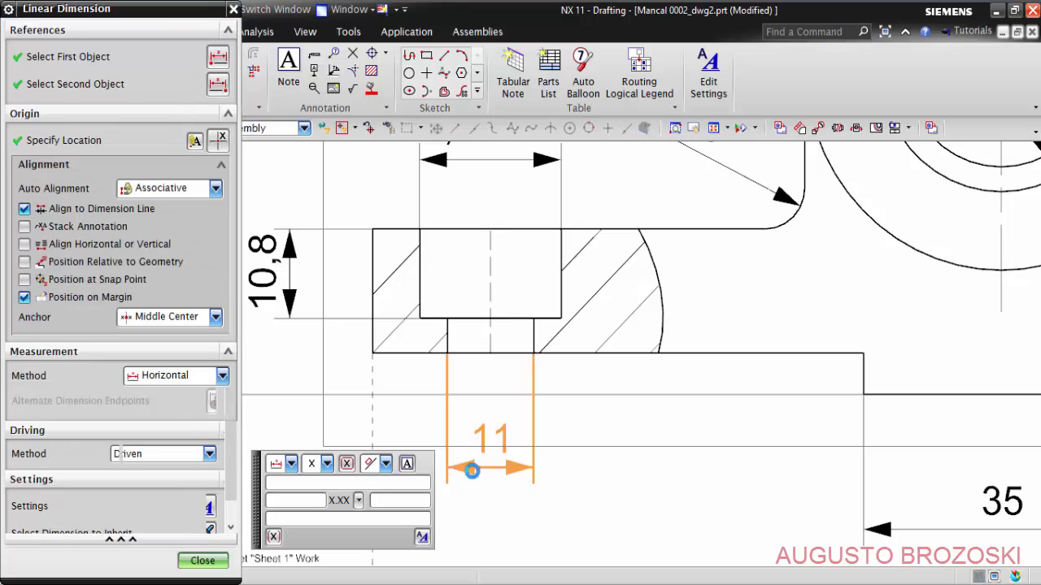
pyautogui.click(408, 468)
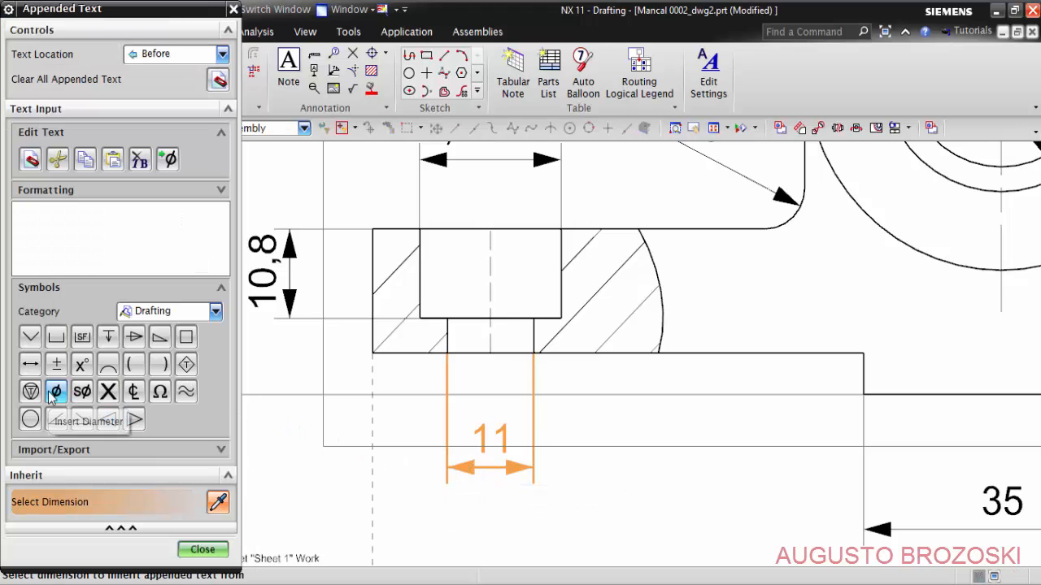
pyautogui.click(55, 392)
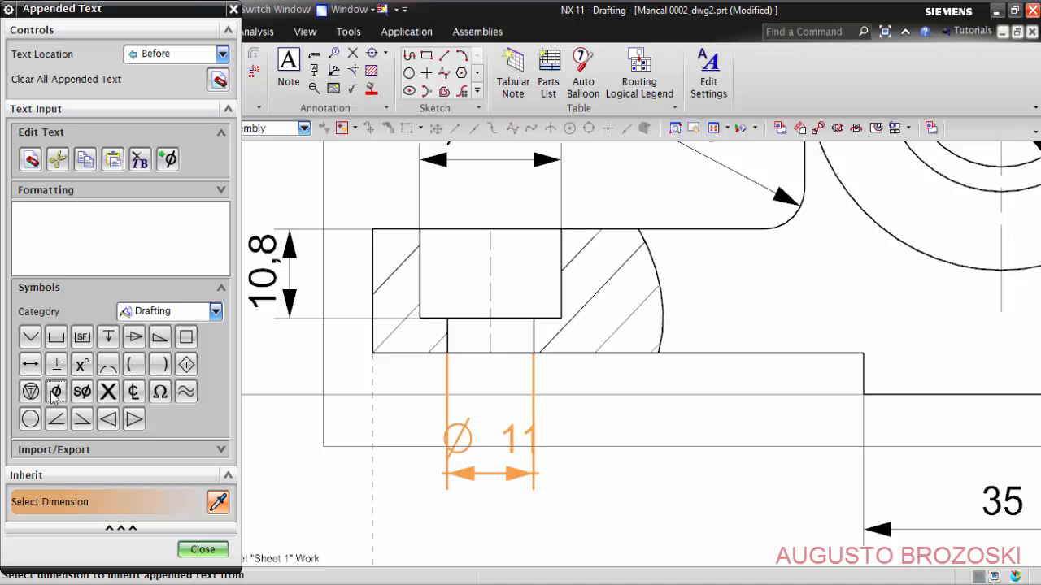
pyautogui.click(201, 550)
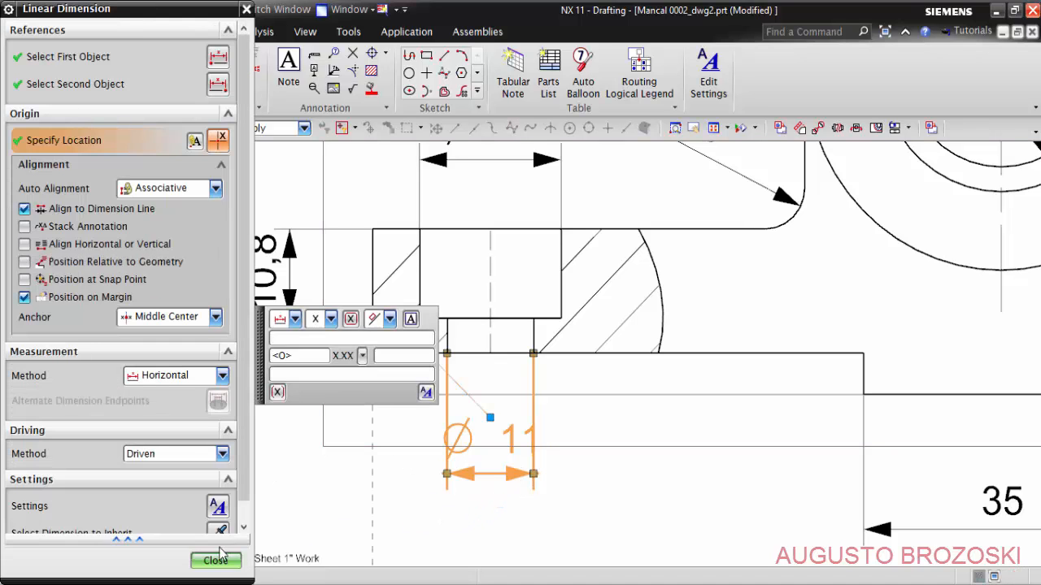
pyautogui.click(215, 561)
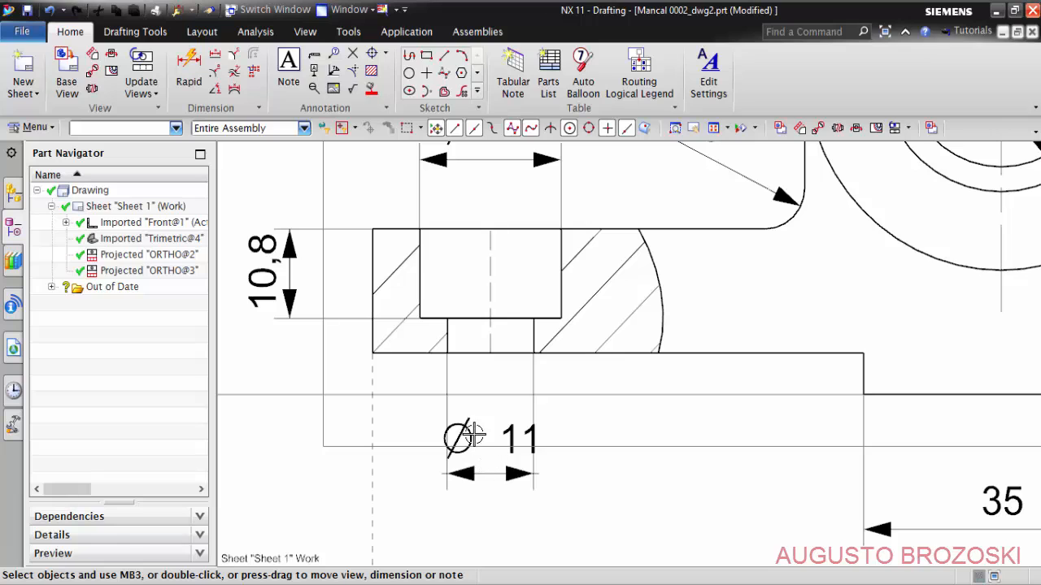
pyautogui.moveTo(474, 437); pyautogui.dragTo(609, 429)
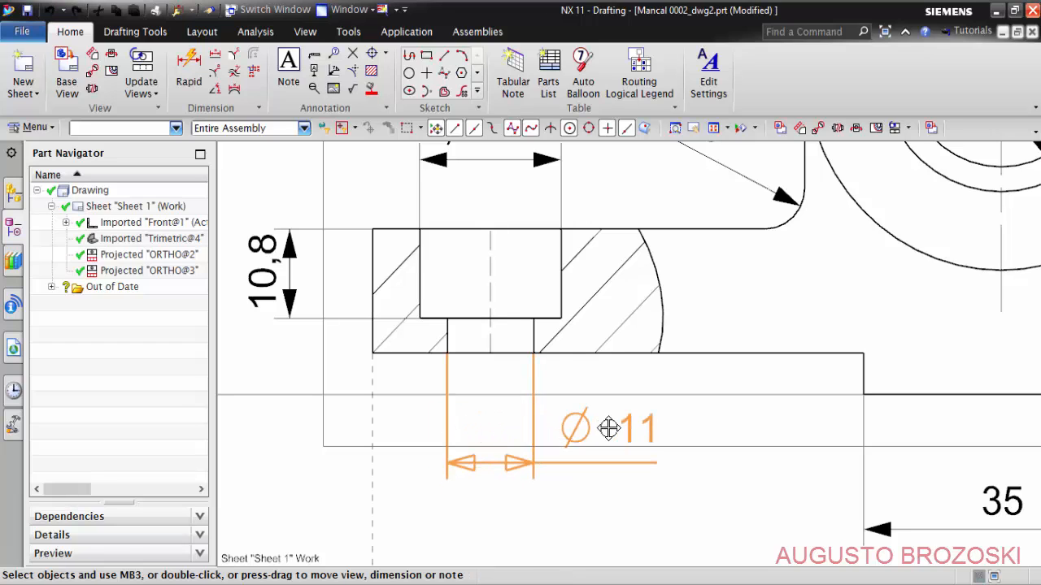
# - Move the Trimetric@4 view down between the top view and the title block, and shift the top view slightly up toward the front view
pyautogui.scroll(-4, 483, 398)
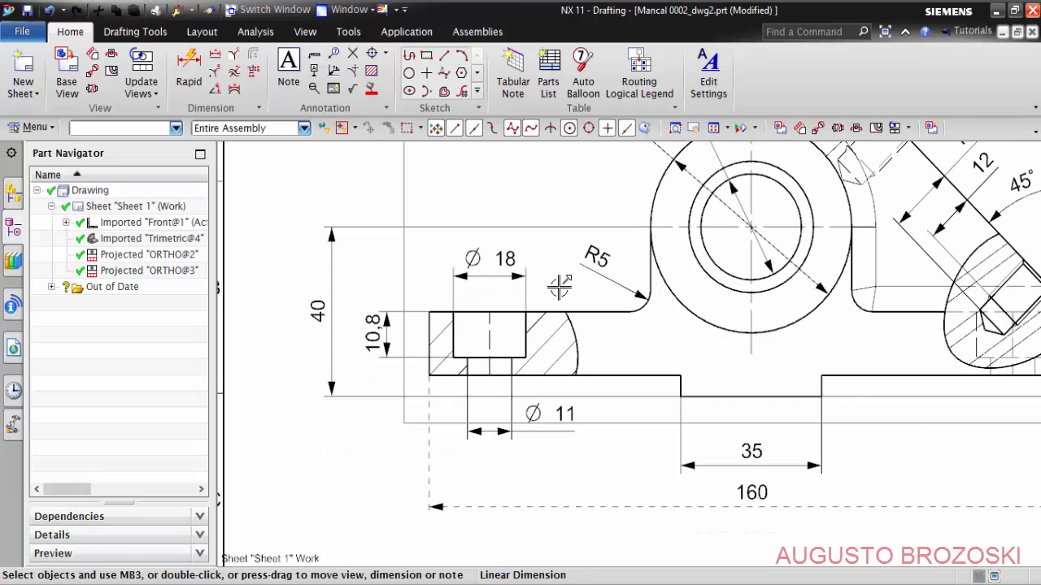
pyautogui.scroll(-1, 554, 367)
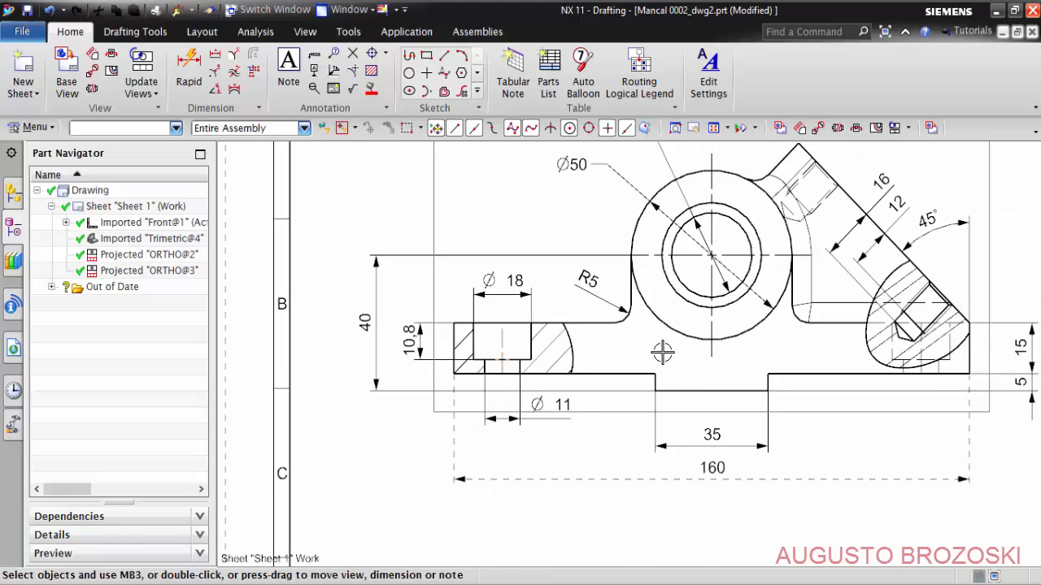
pyautogui.scroll(-4, 662, 351)
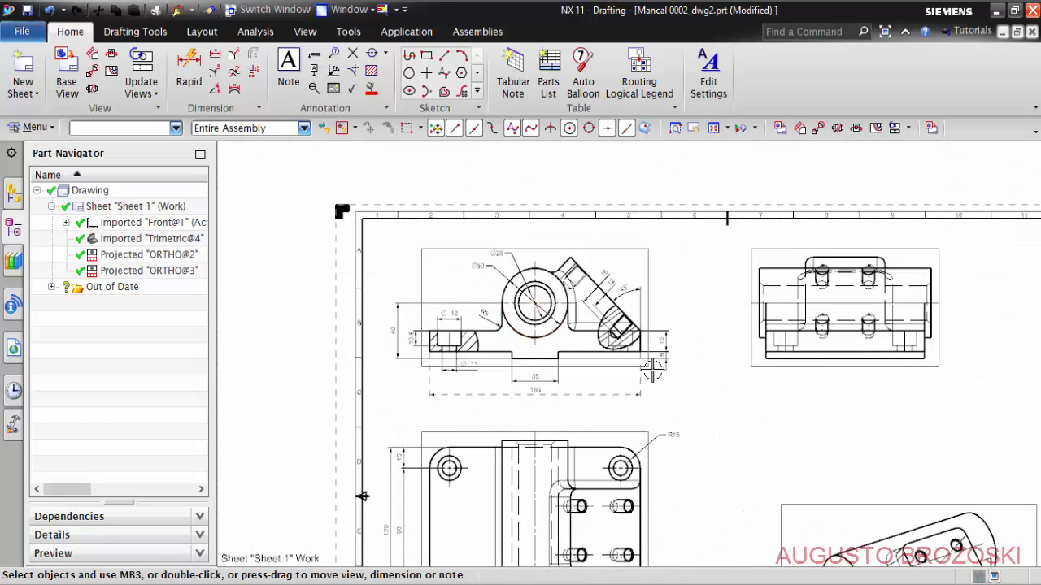
pyautogui.moveTo(661, 377)
pyautogui.keyDown('shift'); pyautogui.mouseDown(button='middle')
pyautogui.moveTo(595, 284)
pyautogui.moveTo(615, 312)
pyautogui.mouseUp(button='middle'); pyautogui.keyUp('shift')
pyautogui.keyDown('shift'); pyautogui.moveTo(702, 355); pyautogui.dragTo(676, 309, button='middle'); pyautogui.keyUp('shift')
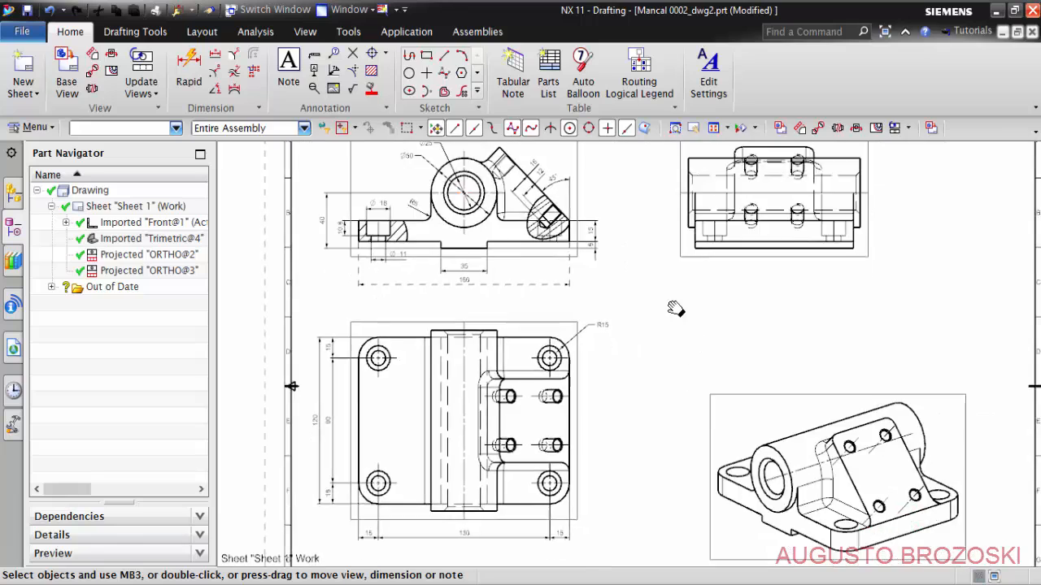
pyautogui.scroll(-1, 663, 301)
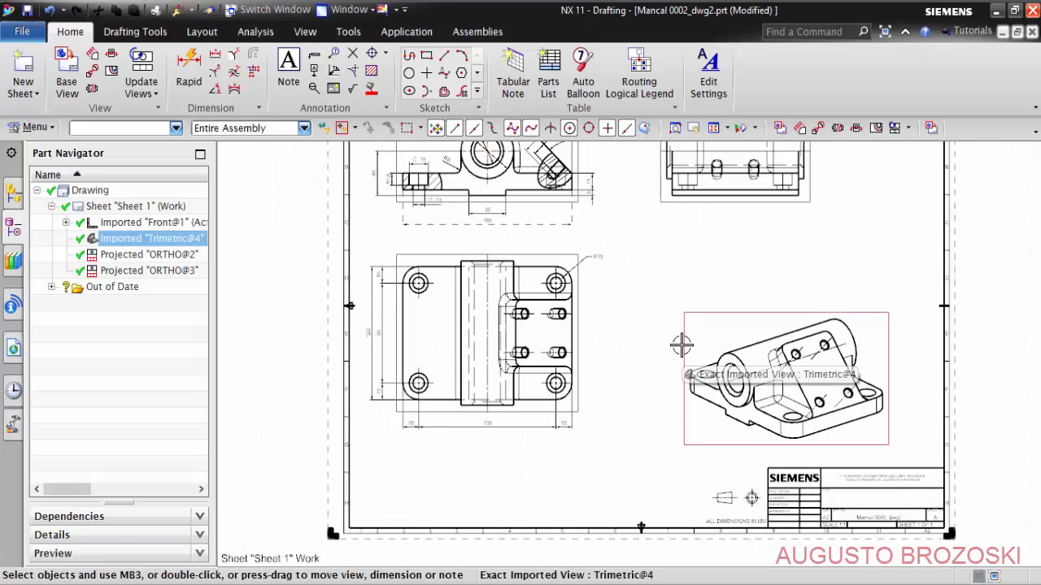
pyautogui.moveTo(682, 344); pyautogui.dragTo(499, 439)
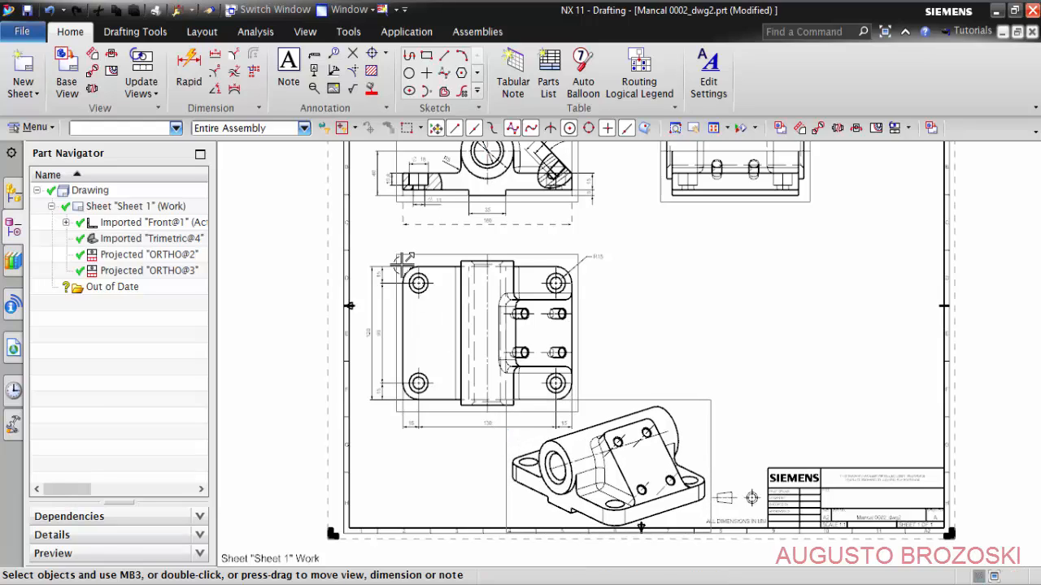
pyautogui.moveTo(399, 252); pyautogui.dragTo(398, 241)
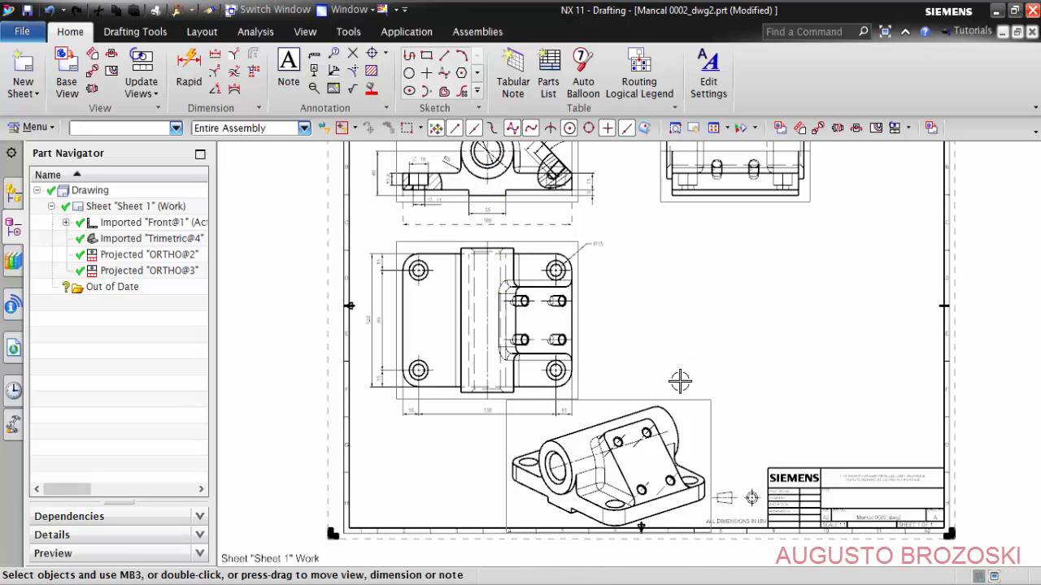
# - Project an auxiliary view from the front view, perpendicular to the 45° inclined face, and place it diagonally below the front view
pyautogui.keyDown('shift'); pyautogui.moveTo(671, 321); pyautogui.dragTo(669, 419, button='middle'); pyautogui.keyUp('shift')
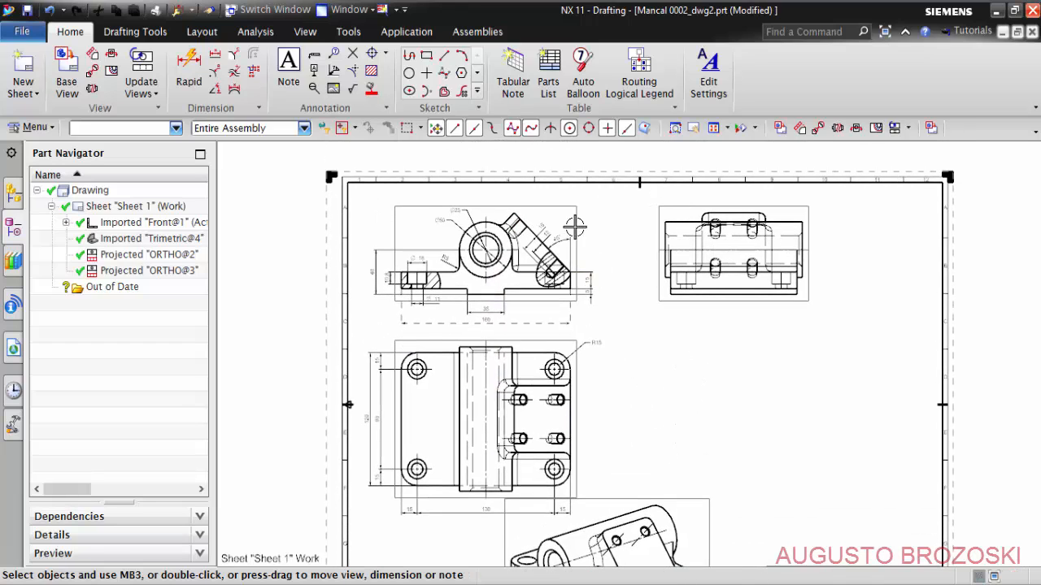
pyautogui.scroll(4, 534, 224)
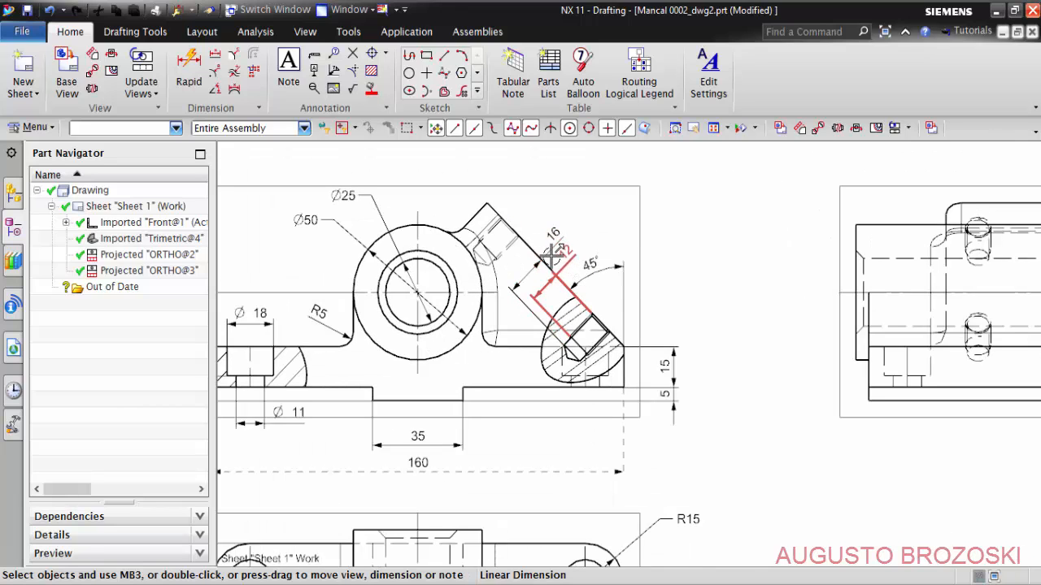
pyautogui.click(95, 60)
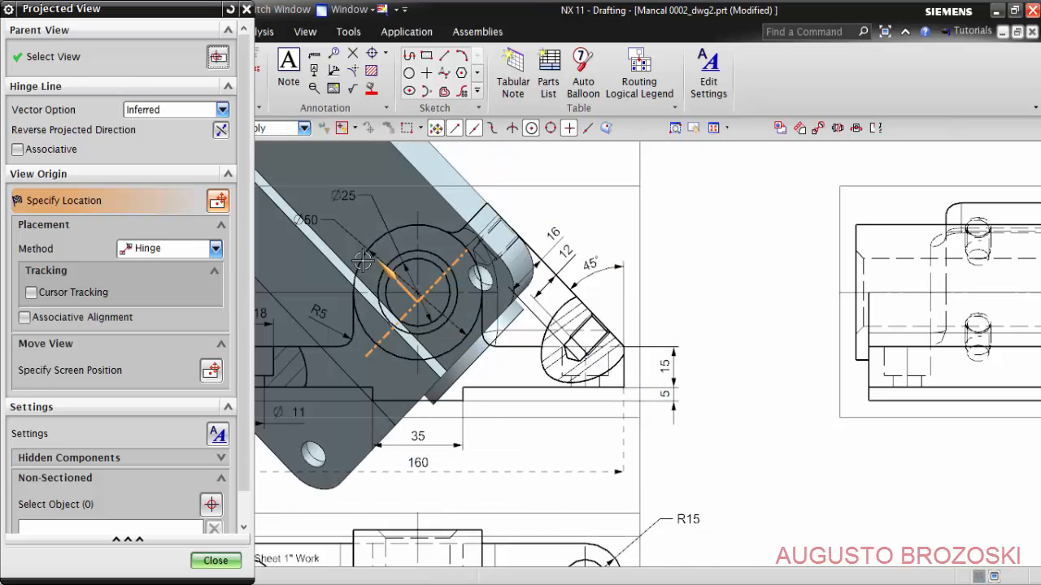
pyautogui.scroll(3, 539, 320)
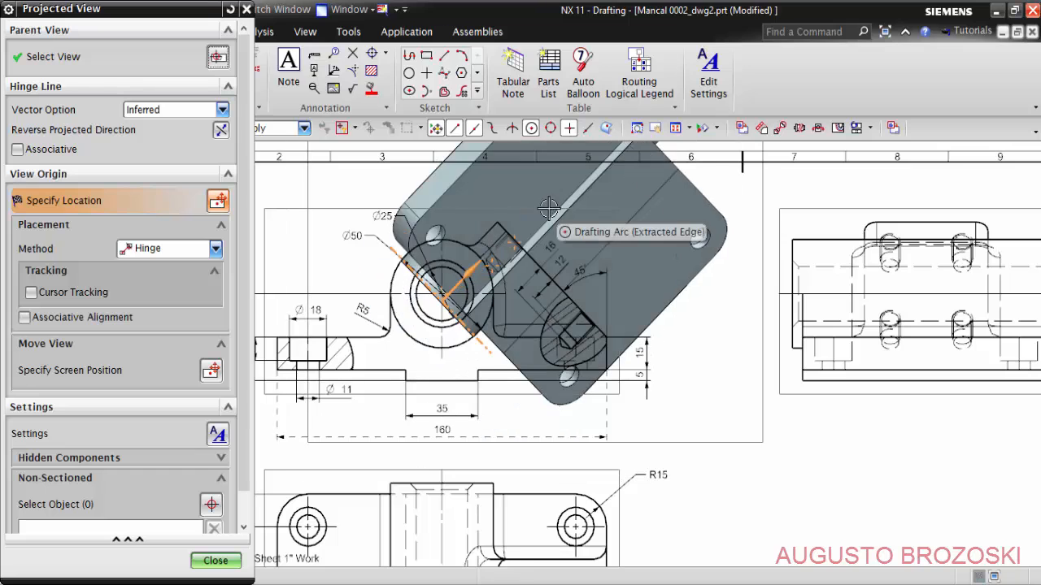
pyautogui.scroll(4, 544, 200)
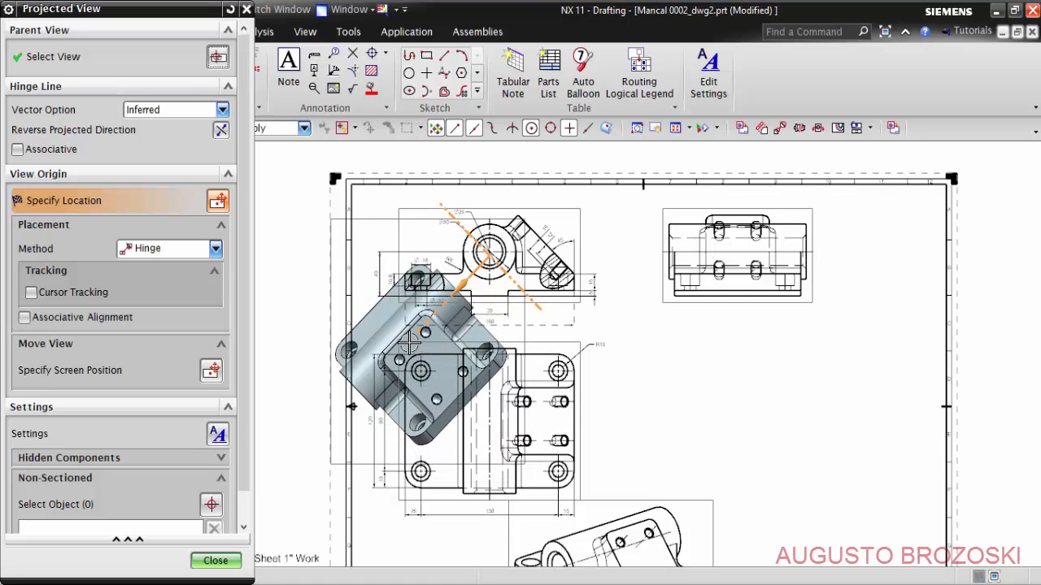
pyautogui.scroll(-4, 408, 342)
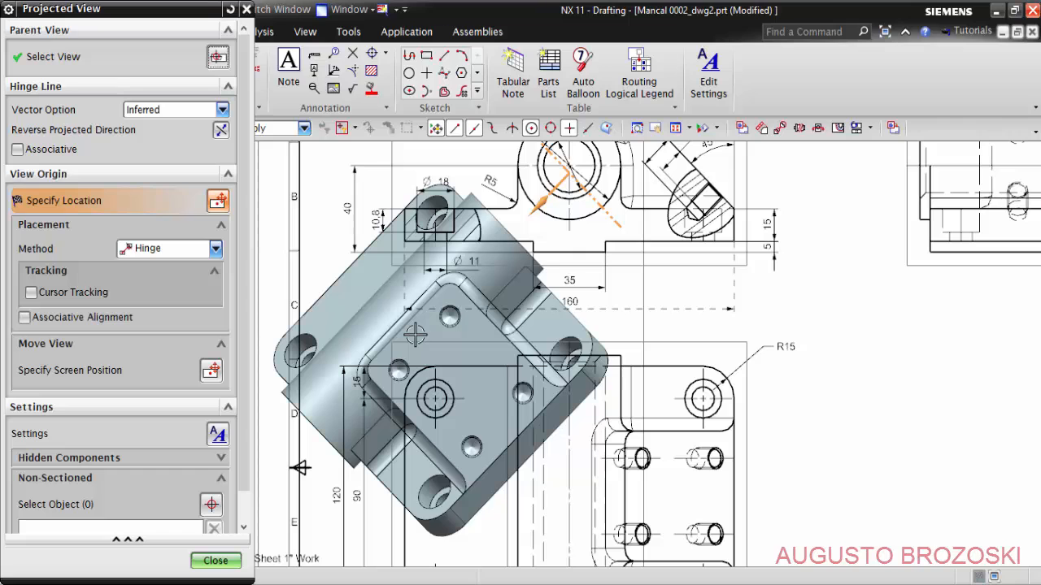
pyautogui.click(414, 333)
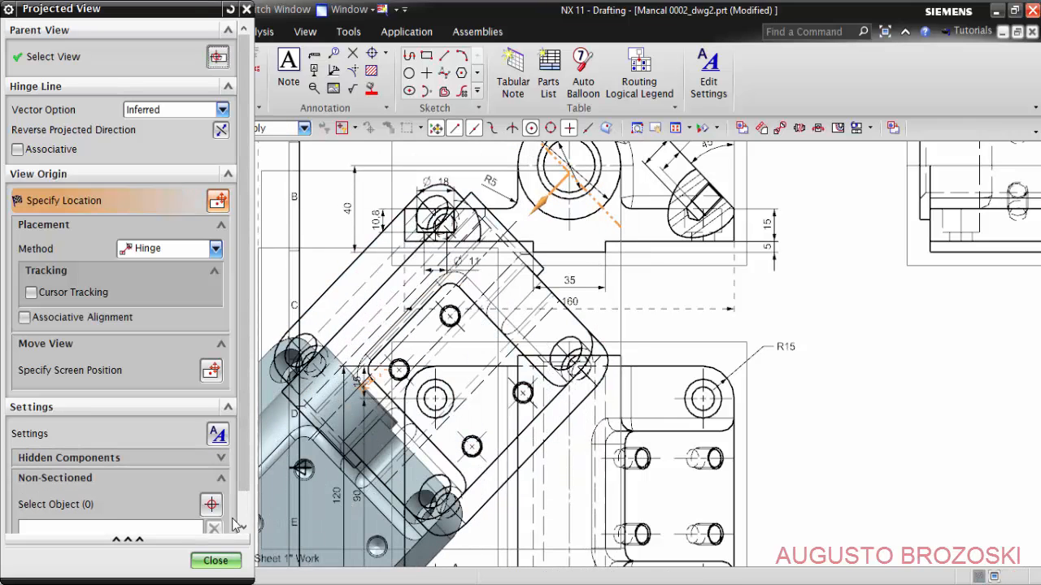
pyautogui.click(214, 561)
# - Move auxiliary View A to the empty sheet area beside the top view, below the side view
pyautogui.scroll(-5, 415, 340)
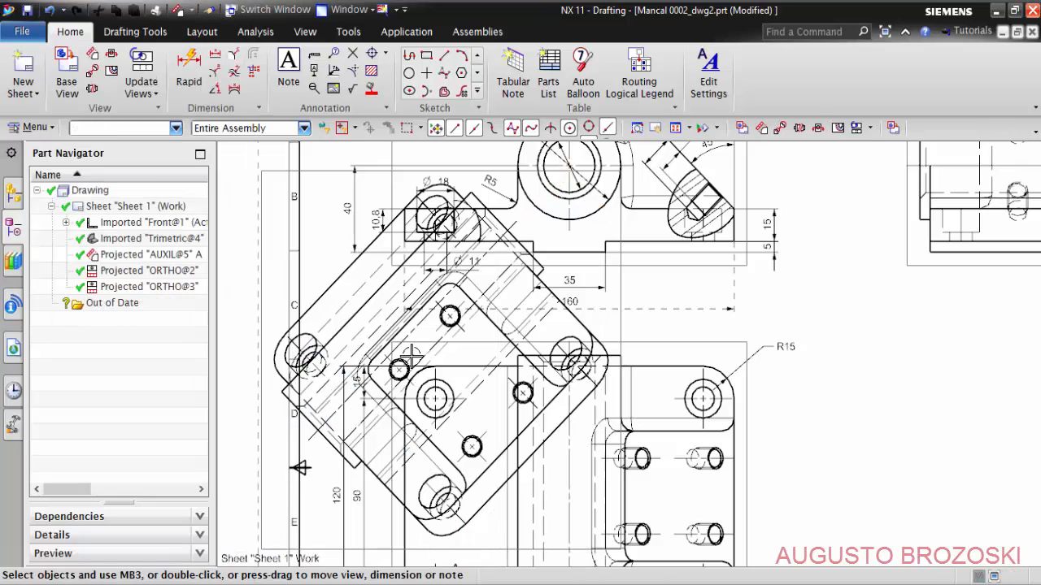
pyautogui.moveTo(344, 298); pyautogui.dragTo(729, 326)
pyautogui.scroll(5, 803, 465)
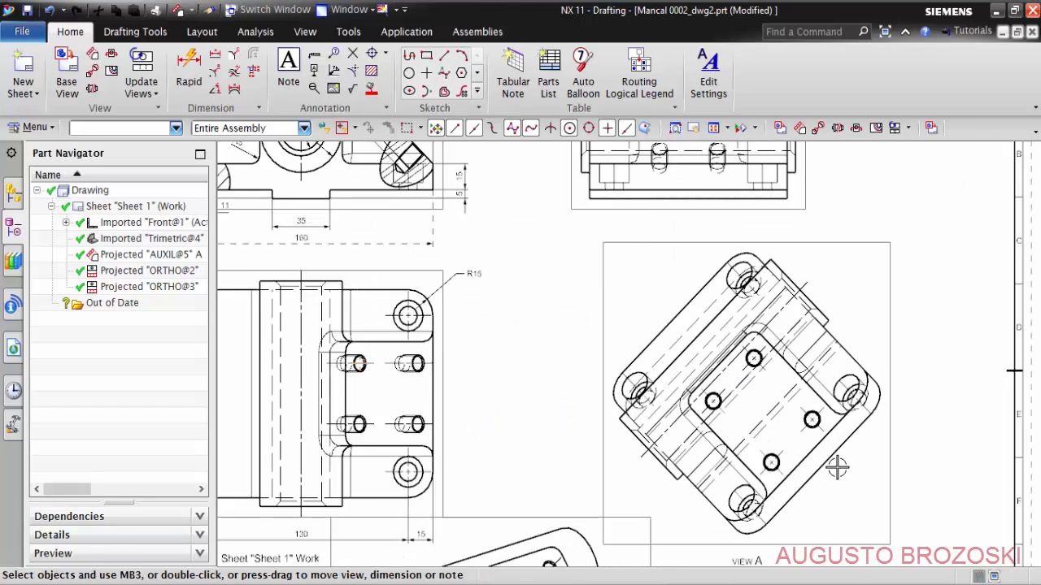
# - Turn off Self Hidden in the hidden-line settings of auxiliary View A and save the drawing
pyautogui.moveTo(632, 398); pyautogui.dragTo(453, 399, button='middle')
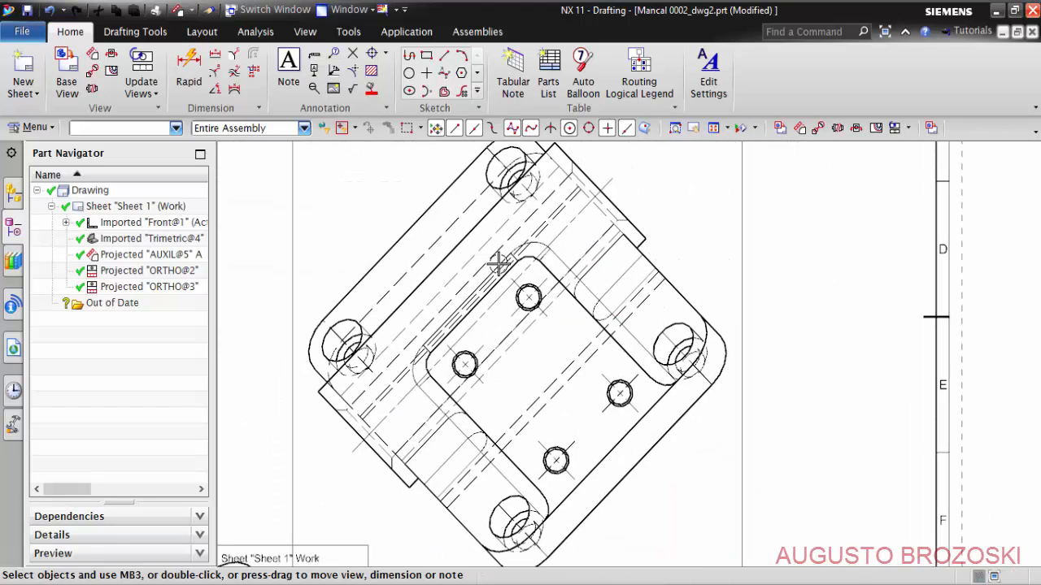
pyautogui.scroll(-2, 651, 384)
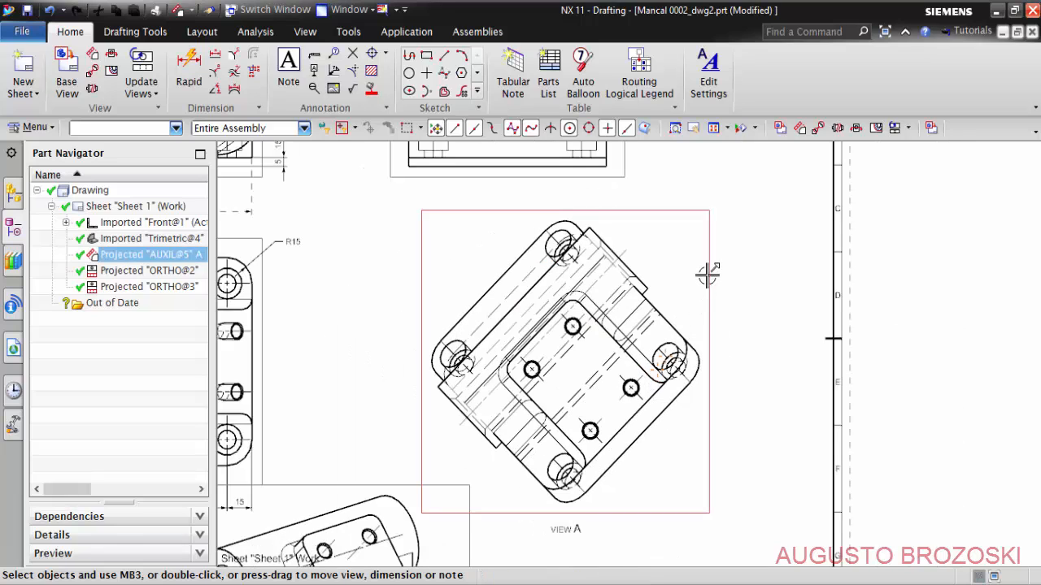
pyautogui.doubleClick(706, 274)
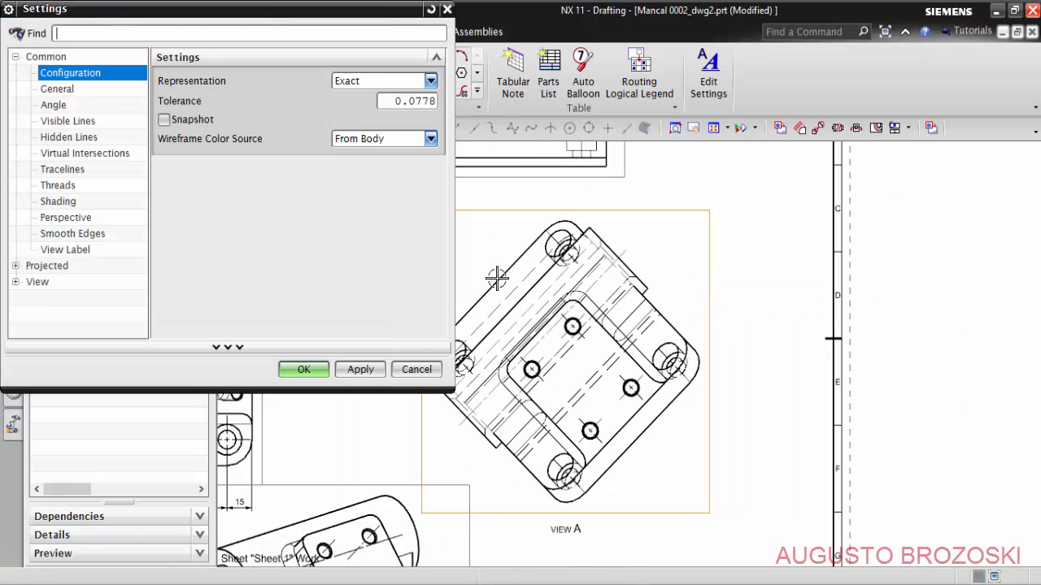
pyautogui.click(89, 139)
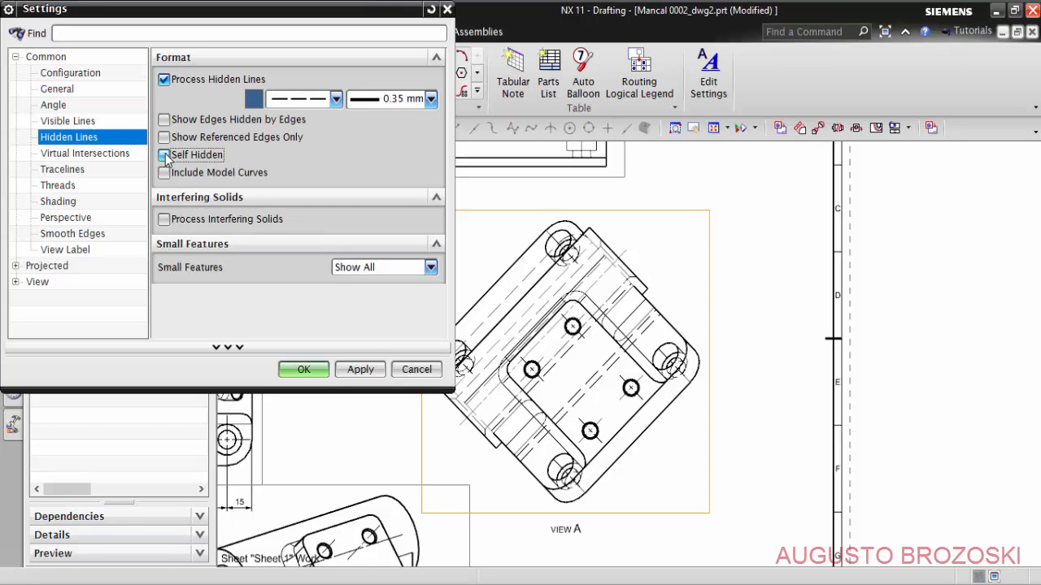
pyautogui.click(303, 370)
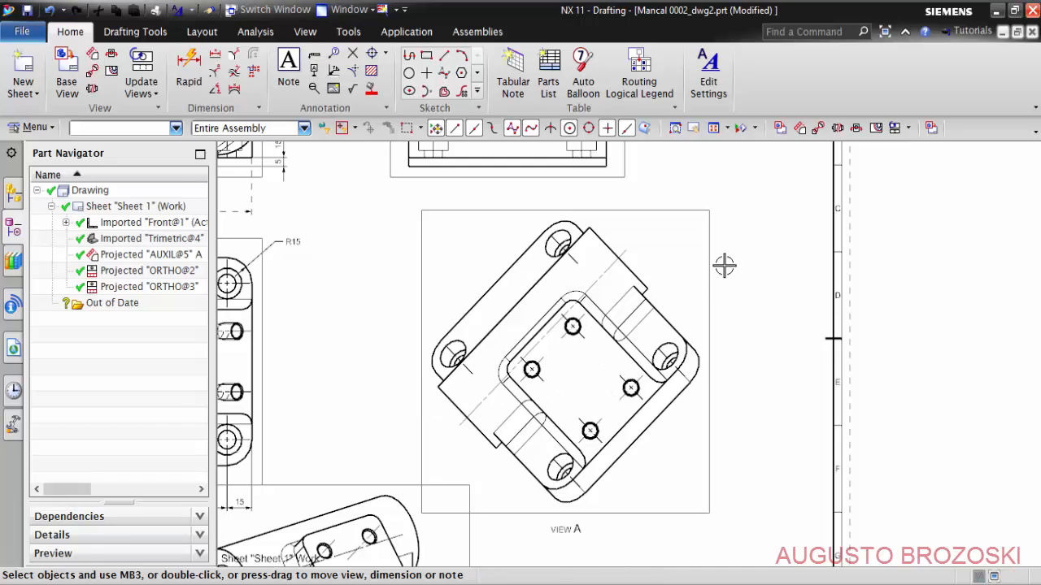
pyautogui.click(713, 128)
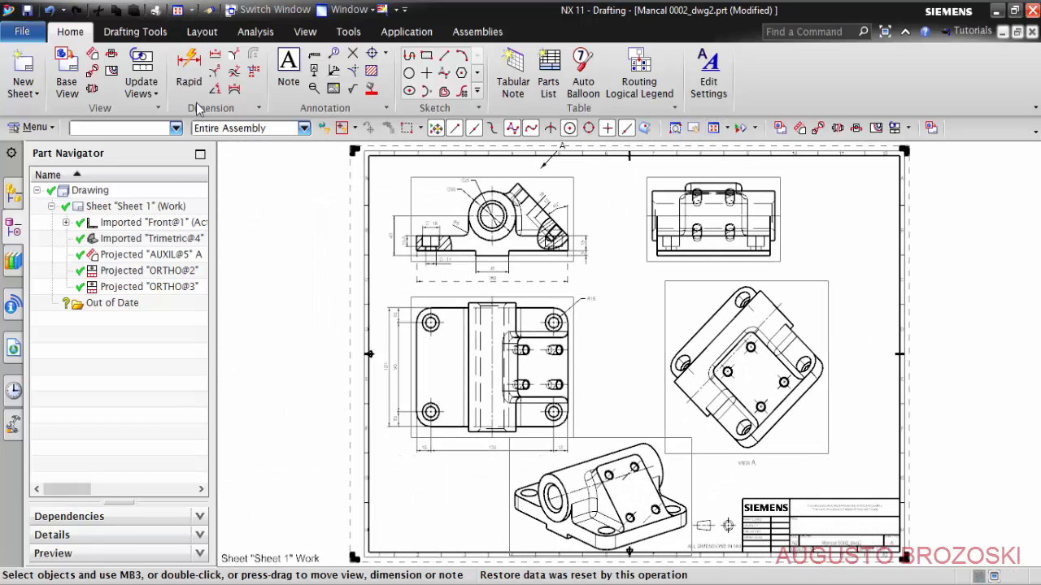
pyautogui.click(28, 11)
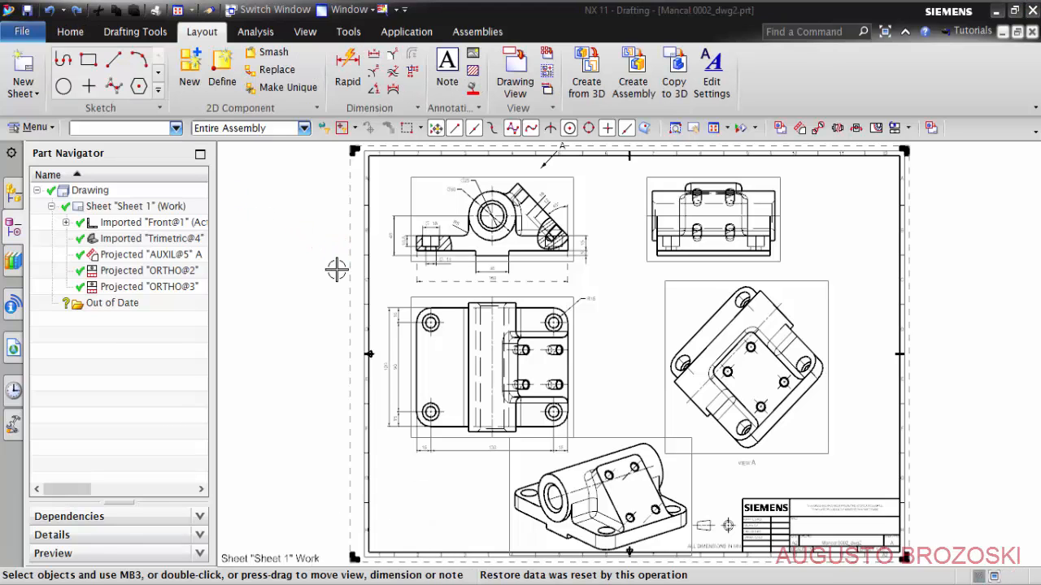
# - Make View A the active sketch view and sketch a circle about 110 mm in diameter around the inclined face's four holes
pyautogui.scroll(4, 853, 366)
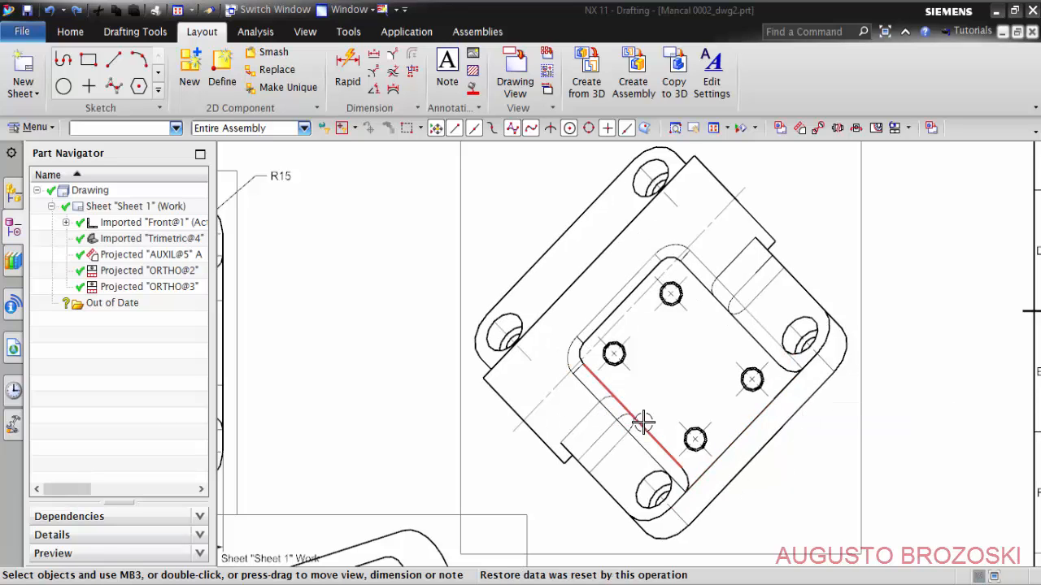
pyautogui.moveTo(712, 385); pyautogui.dragTo(604, 342, button='middle')
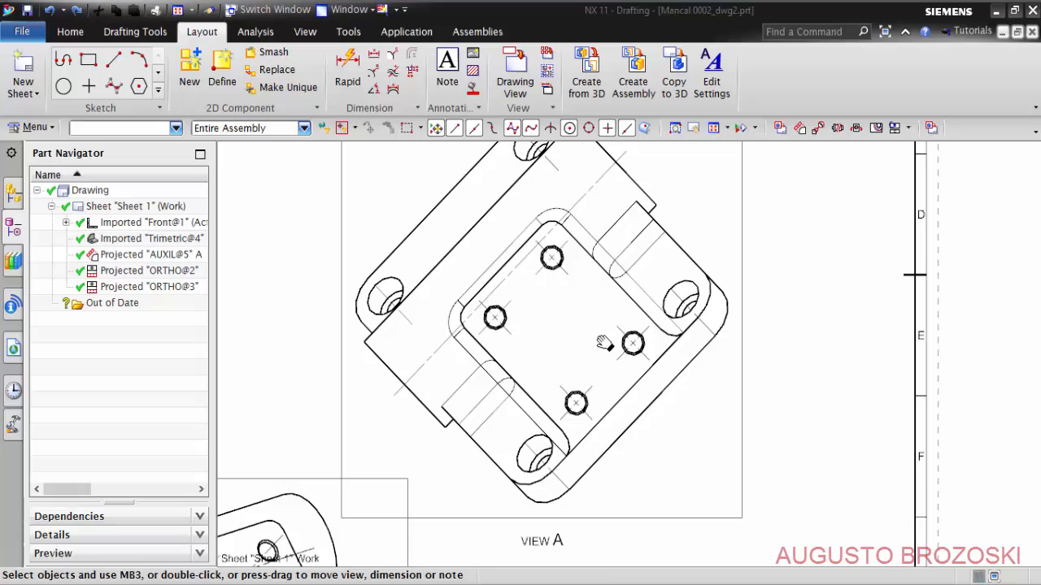
pyautogui.rightClick(742, 325)
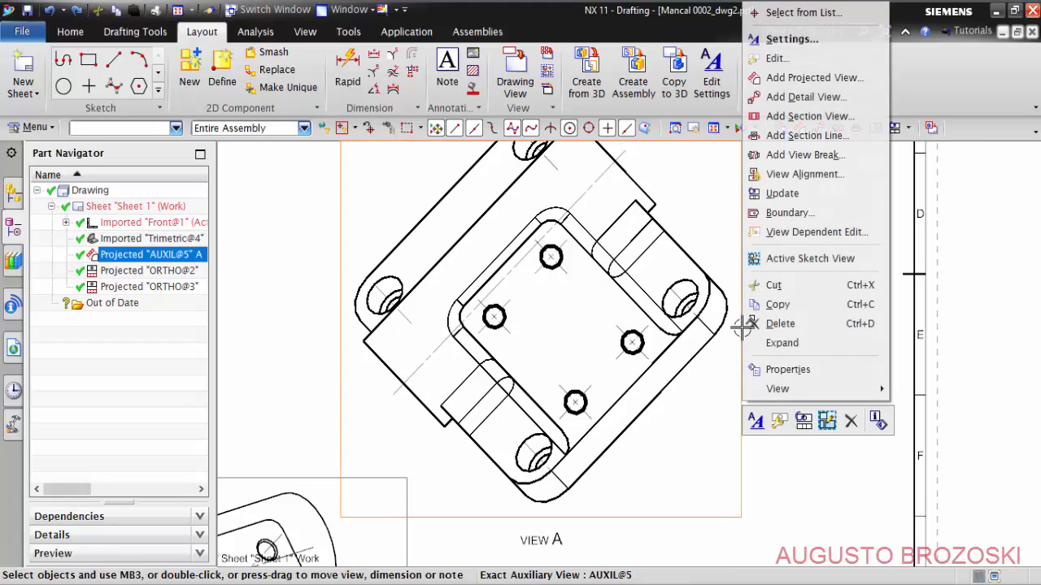
pyautogui.click(838, 259)
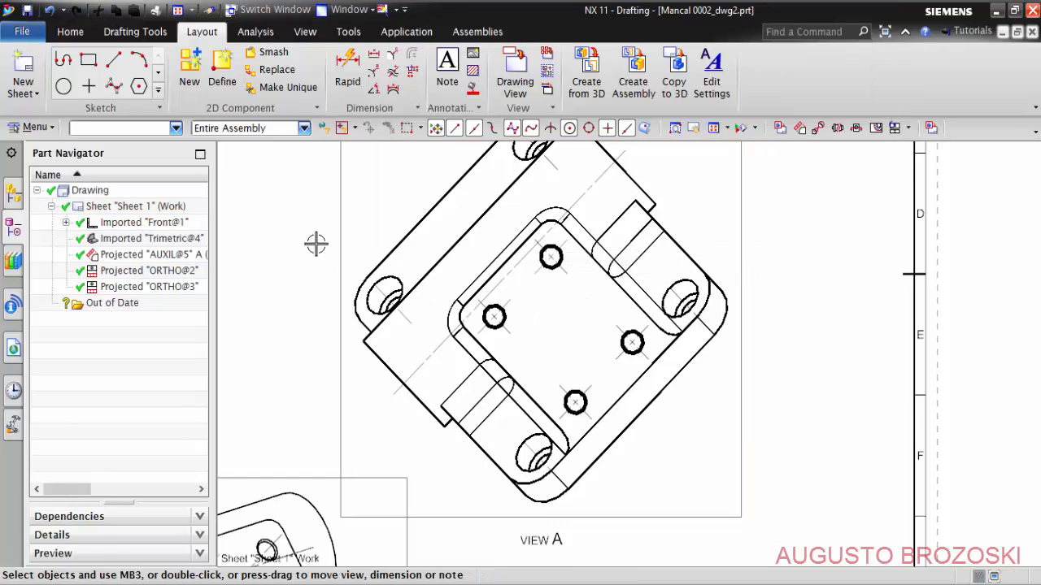
pyautogui.click(64, 86)
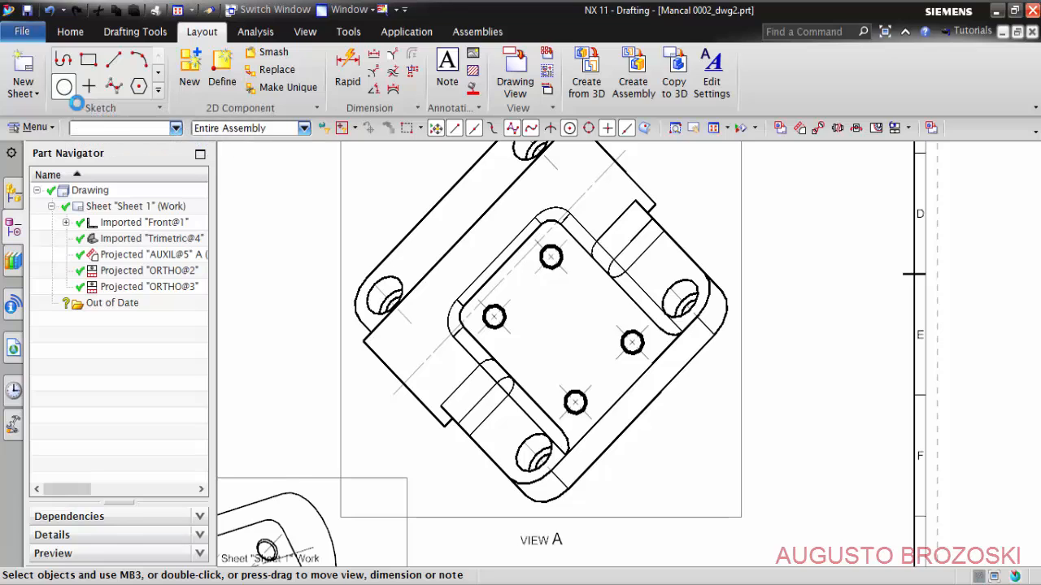
pyautogui.click(563, 326)
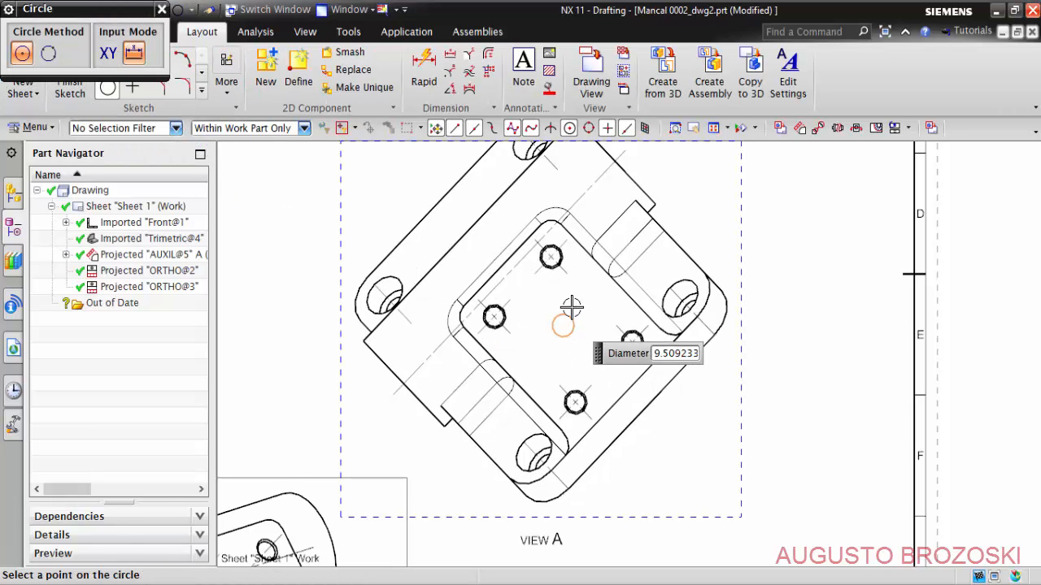
pyautogui.click(576, 192)
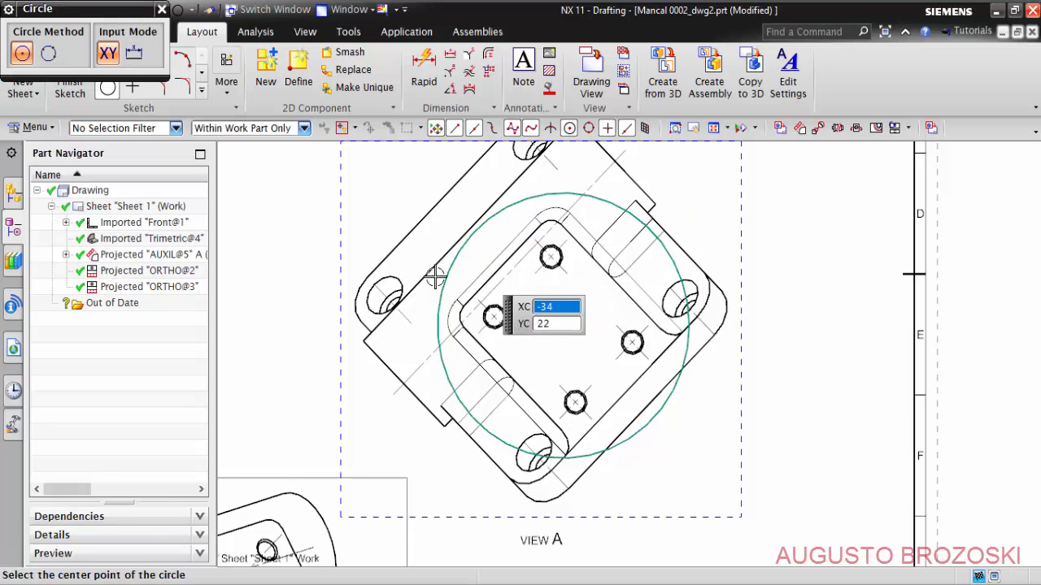
pyautogui.click(161, 11)
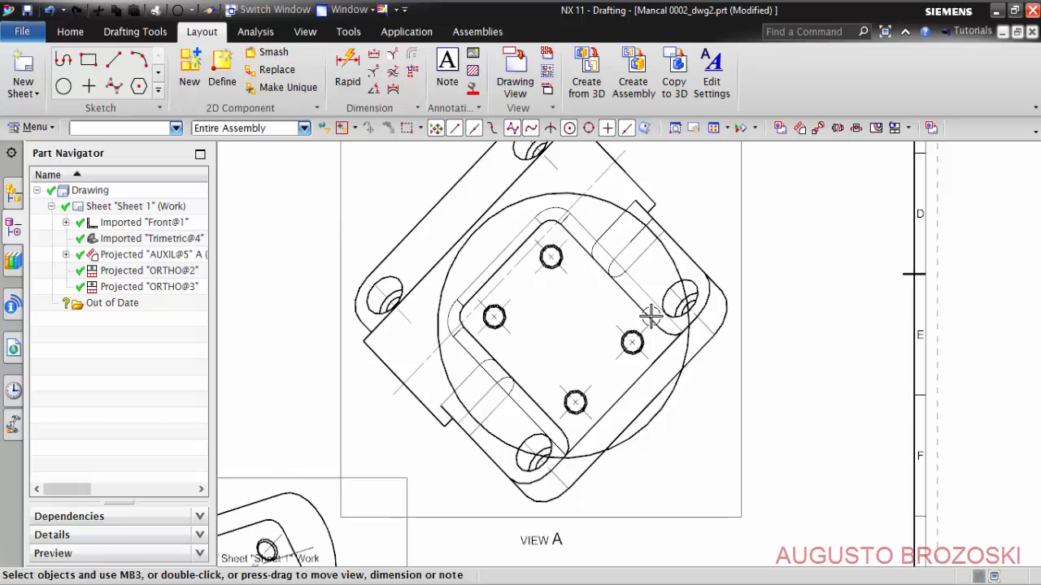
# - Change View A's boundary to Break Line / Detail, using the sketched circle as the boundary curve
pyautogui.rightClick(739, 278)
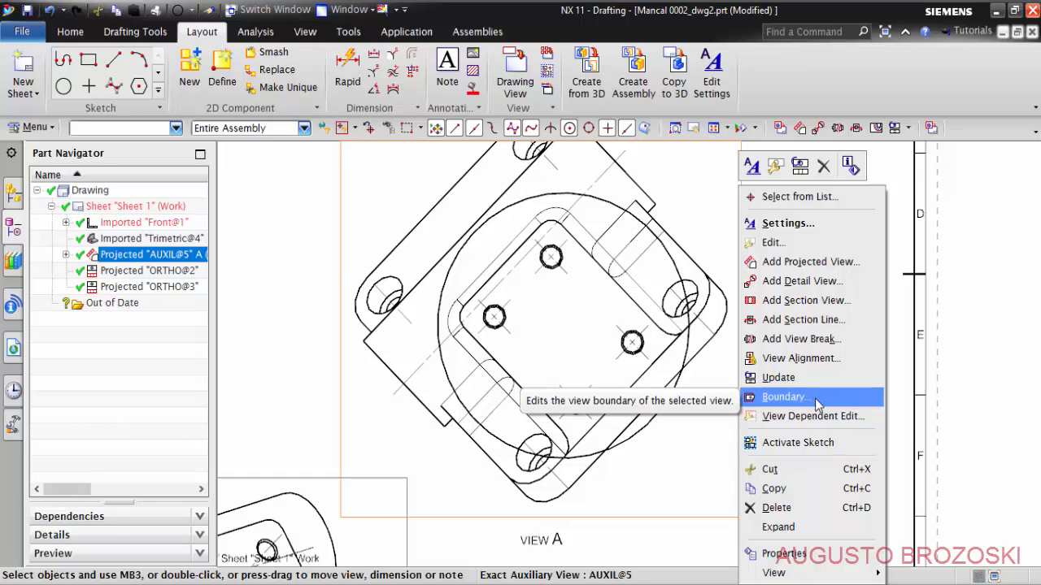
pyautogui.click(817, 404)
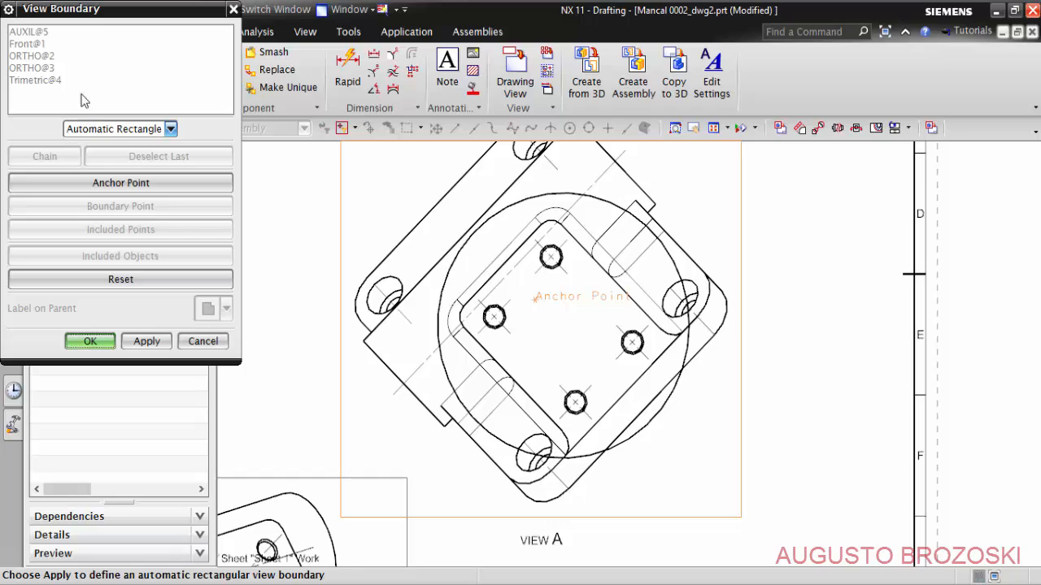
pyautogui.click(170, 130)
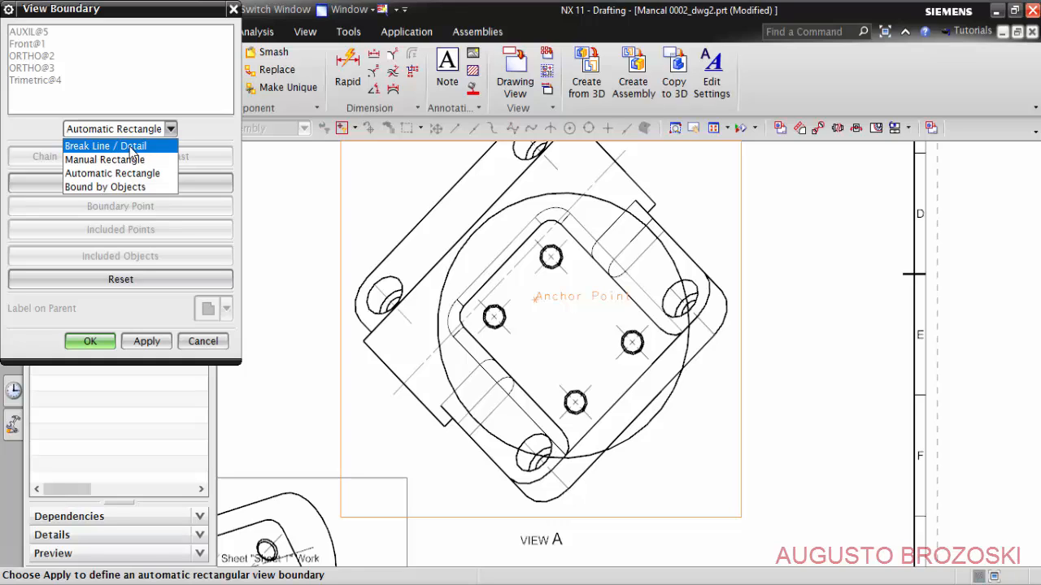
pyautogui.click(114, 146)
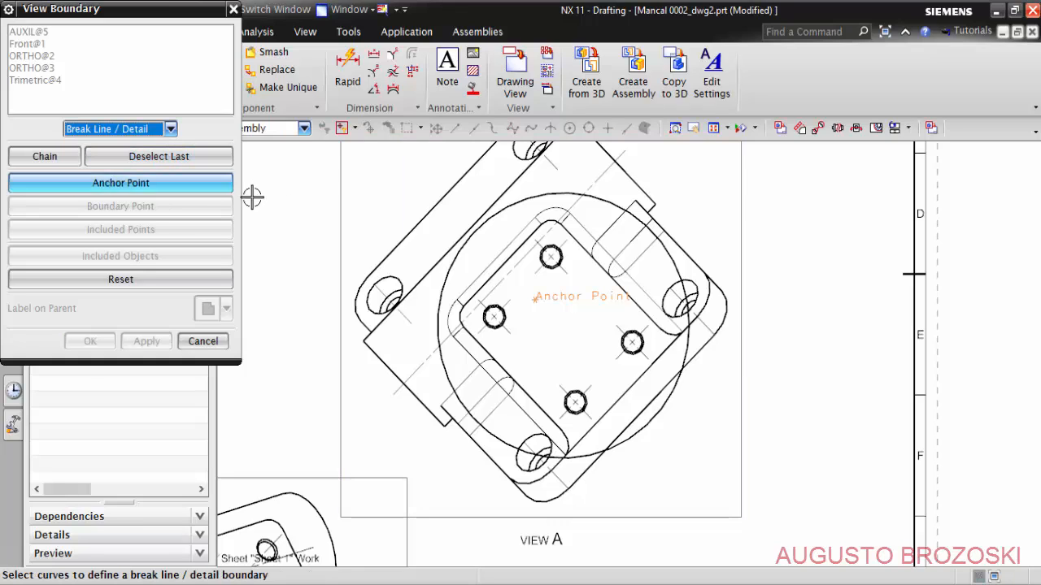
pyautogui.click(516, 206)
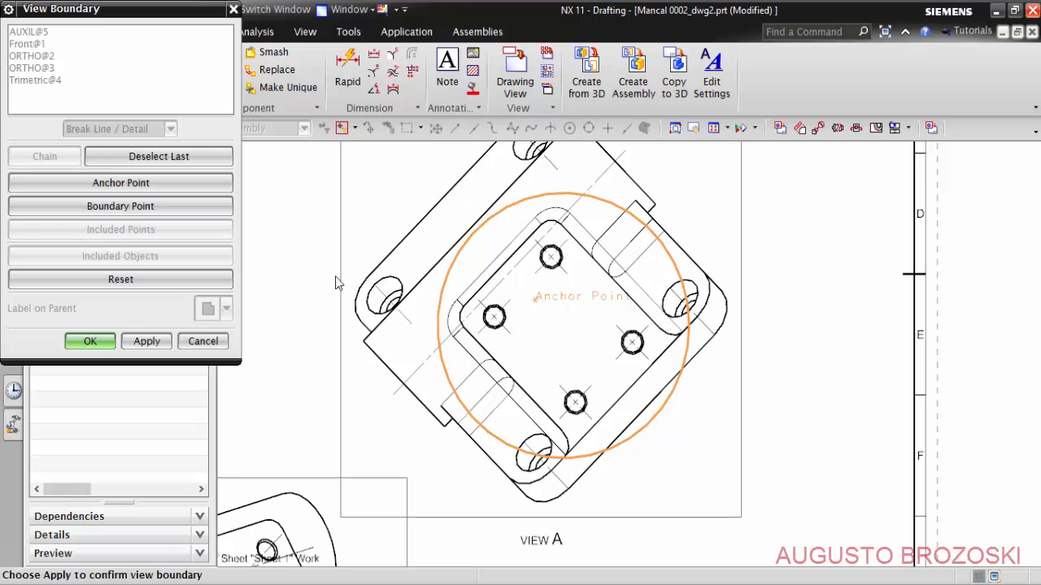
pyautogui.click(91, 341)
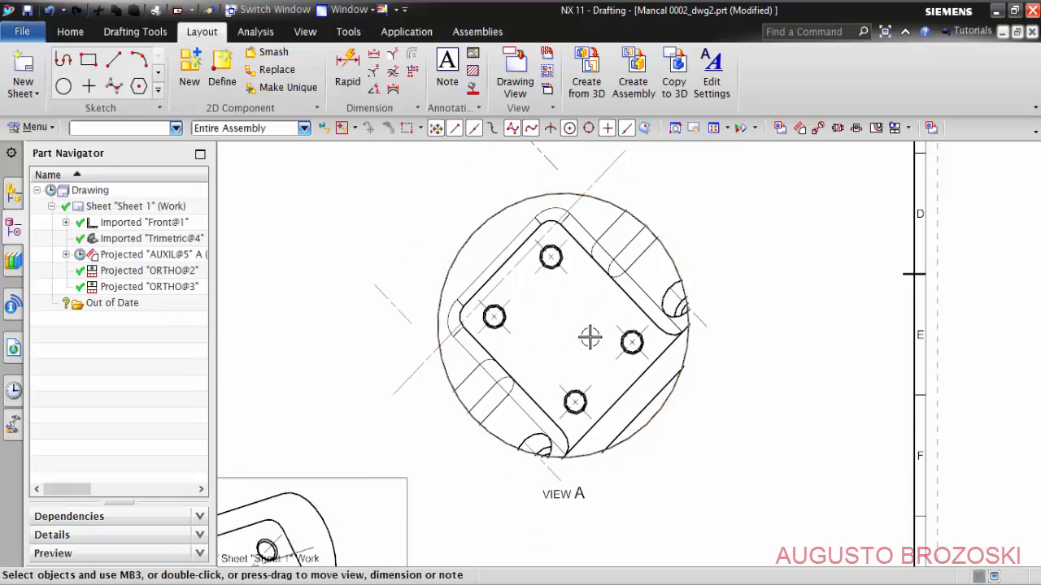
# - Delete the long 3D centerline and the two short stray ones around the upper-left side of View A's circular boundary
pyautogui.scroll(-1, 594, 331)
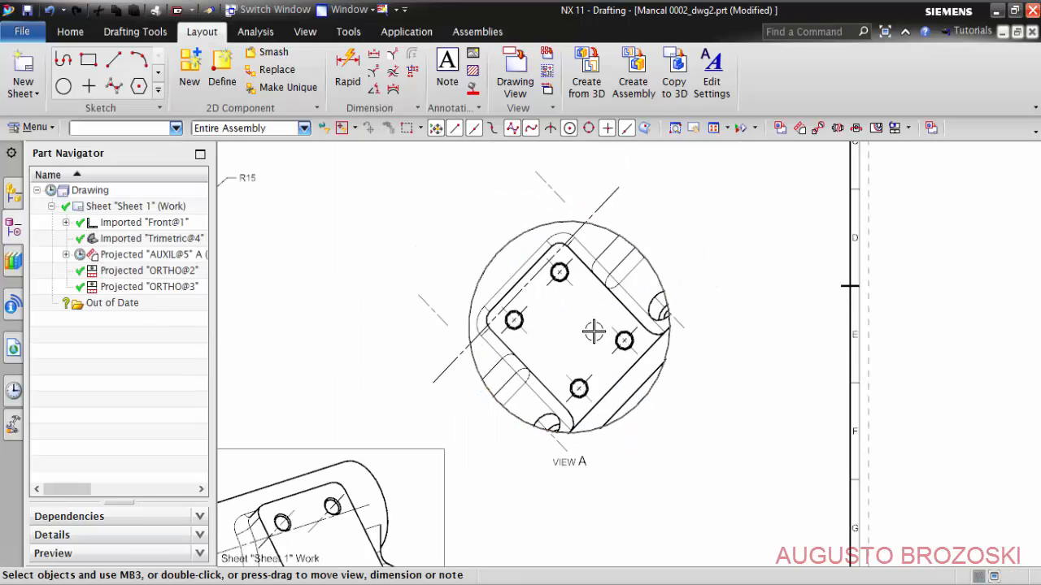
pyautogui.keyDown('shift'); pyautogui.moveTo(568, 339); pyautogui.dragTo(607, 394, button='middle'); pyautogui.keyUp('shift')
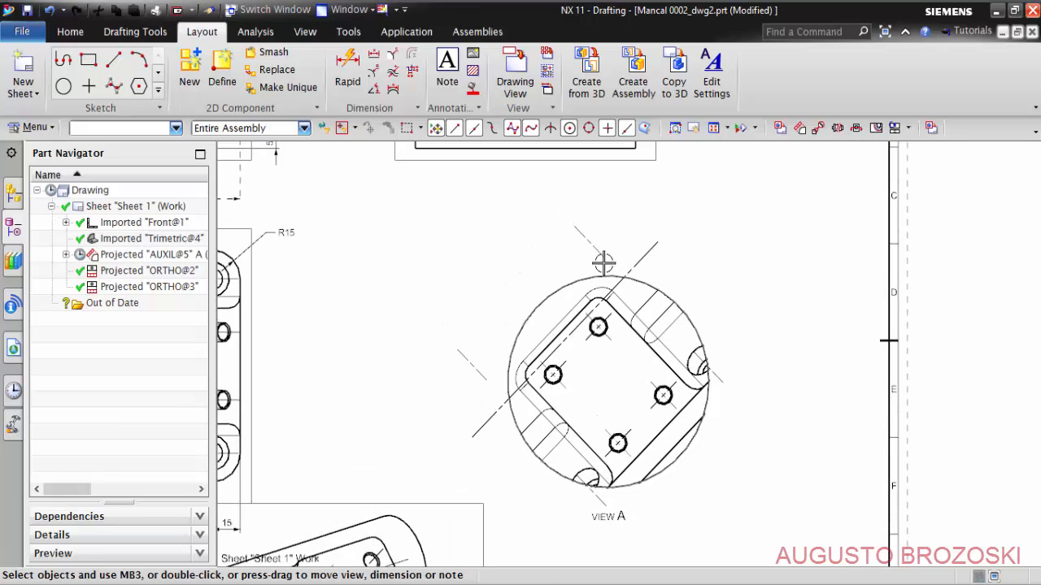
pyautogui.click(591, 242)
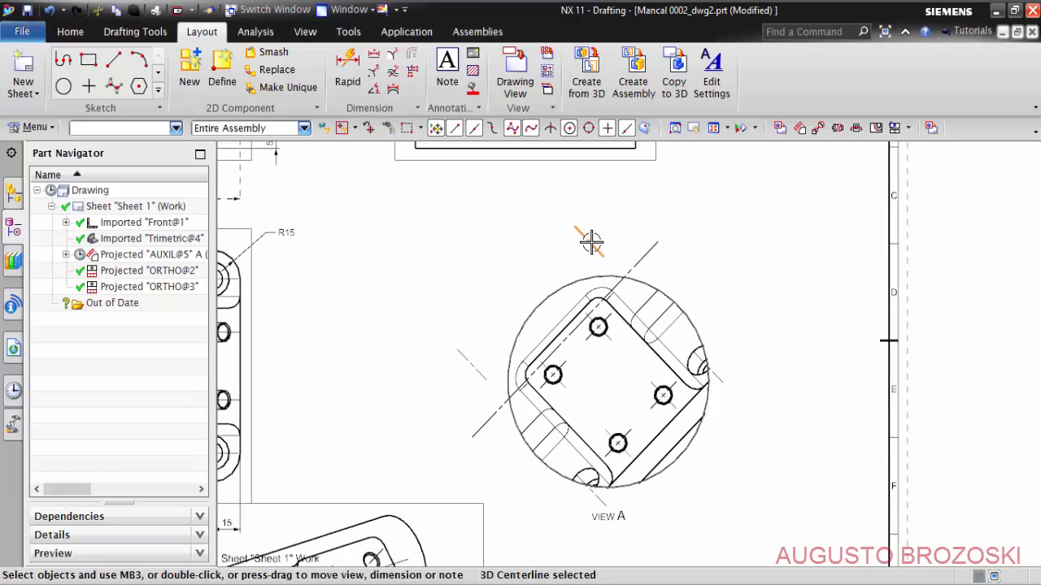
pyautogui.rightClick(591, 242)
pyautogui.click(630, 365)
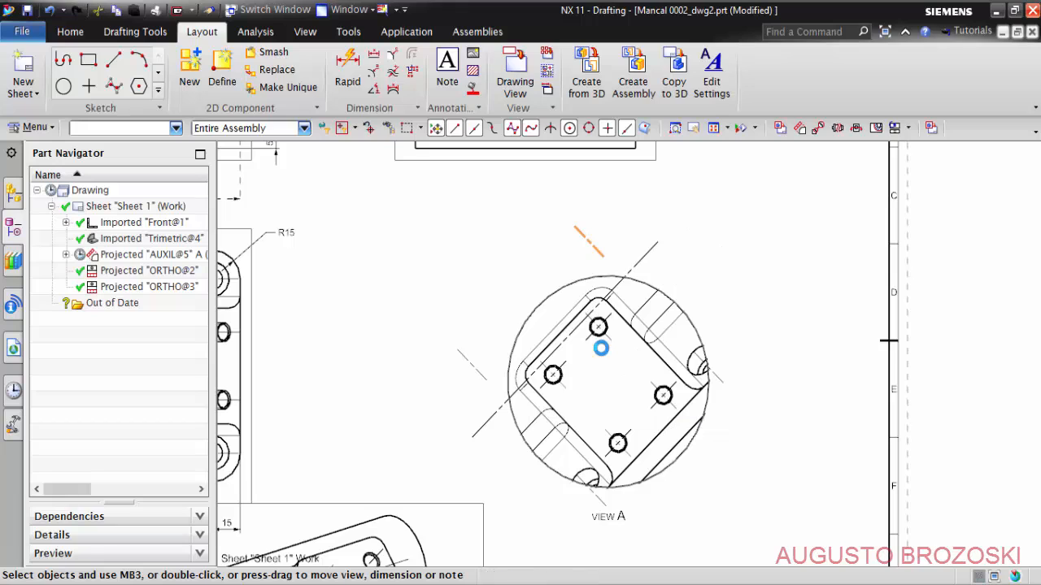
pyautogui.rightClick(472, 364)
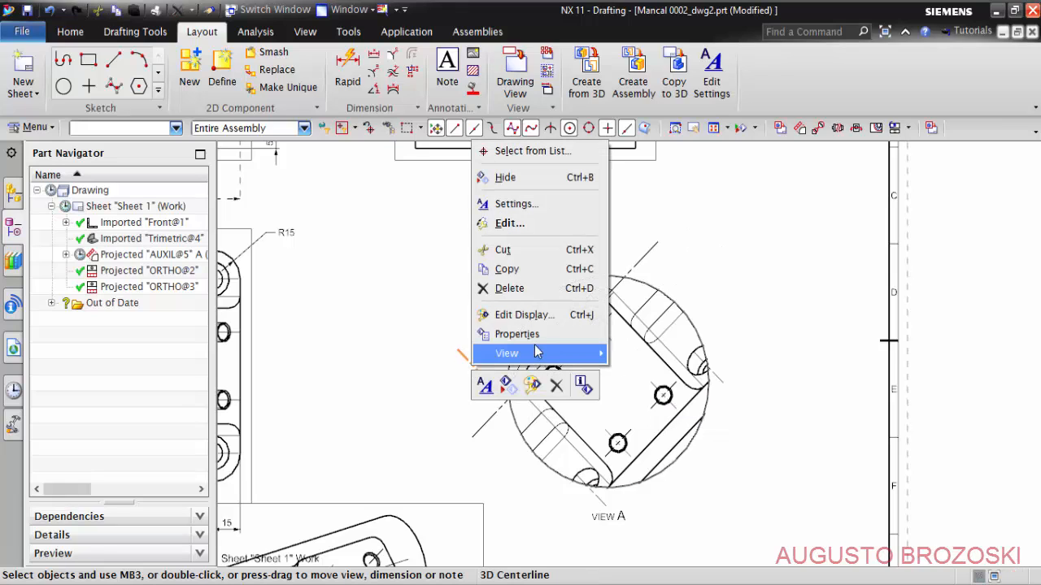
pyautogui.click(512, 288)
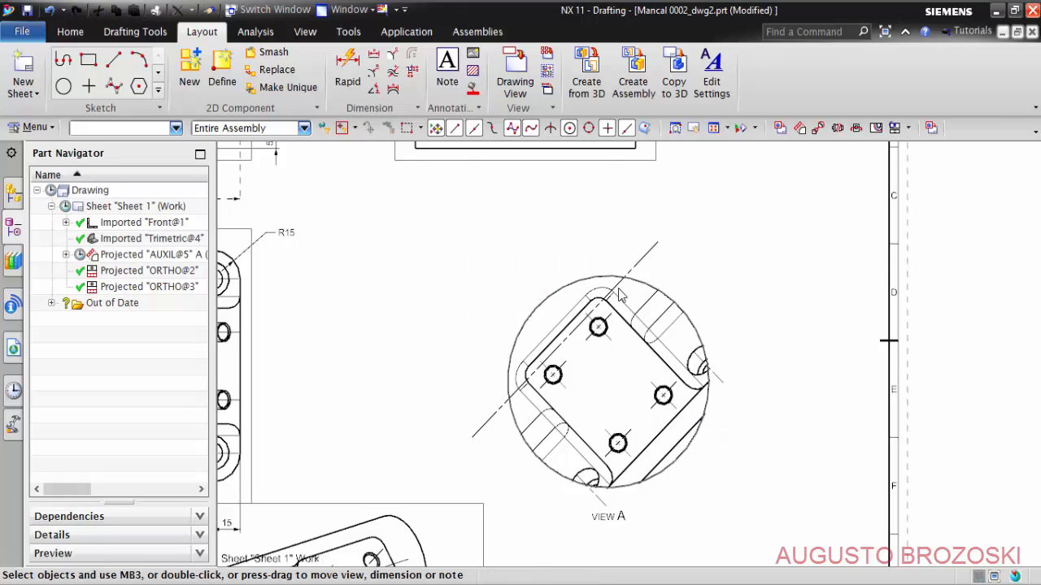
pyautogui.rightClick(646, 255)
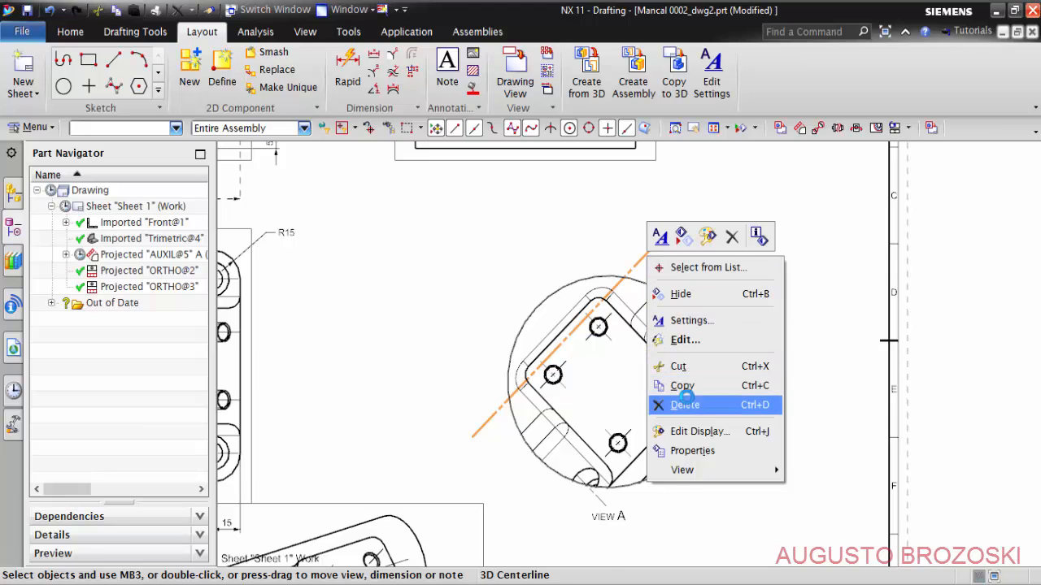
pyautogui.click(685, 403)
# - Delete the two remaining 3D centerlines crossing View A's circular boundary beside the right and bottom rounded cut-outs
pyautogui.scroll(2, 713, 442)
pyautogui.rightClick(765, 358)
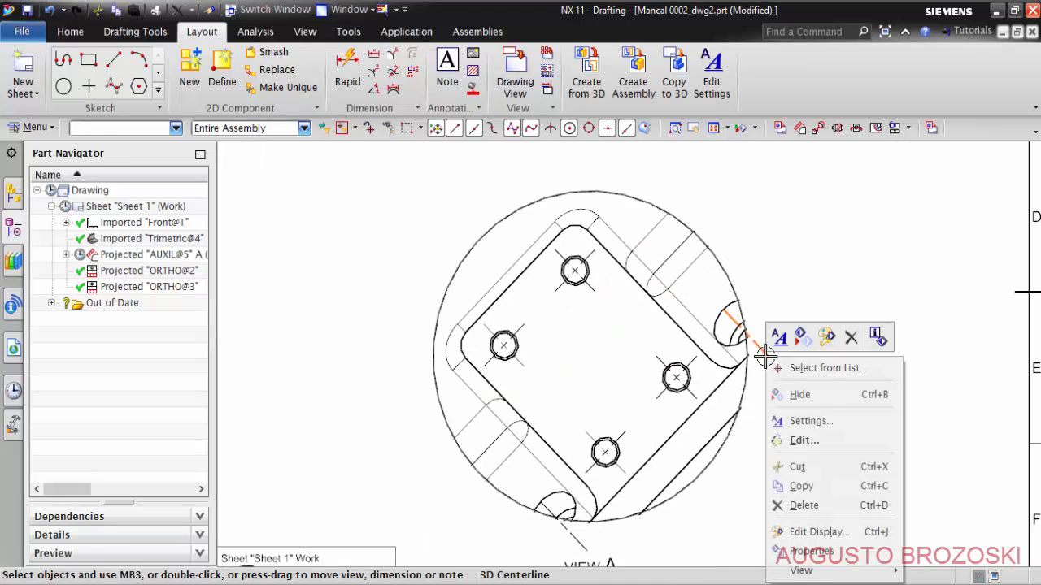
pyautogui.click(805, 506)
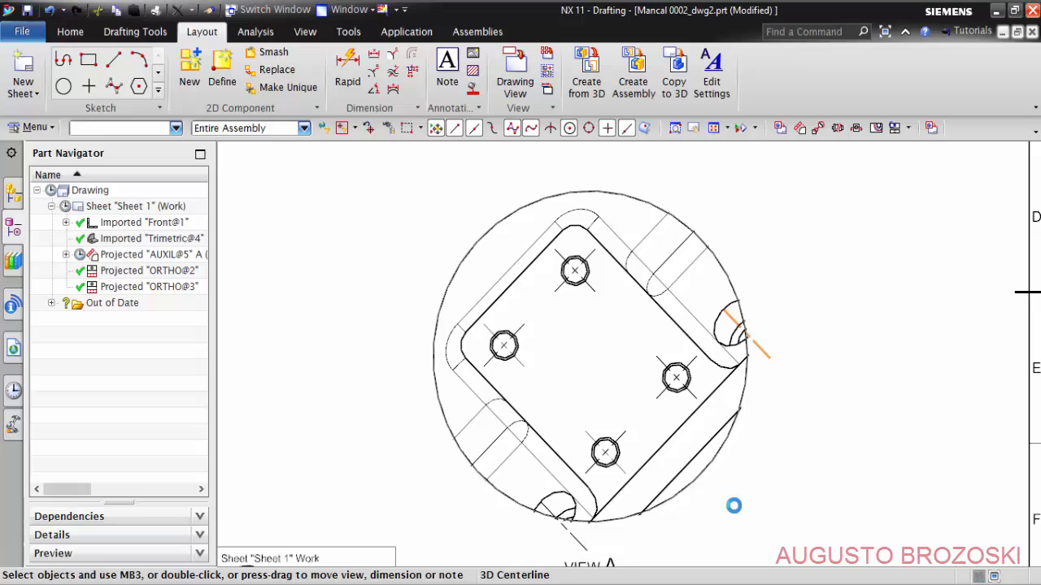
pyautogui.rightClick(578, 537)
pyautogui.click(642, 463)
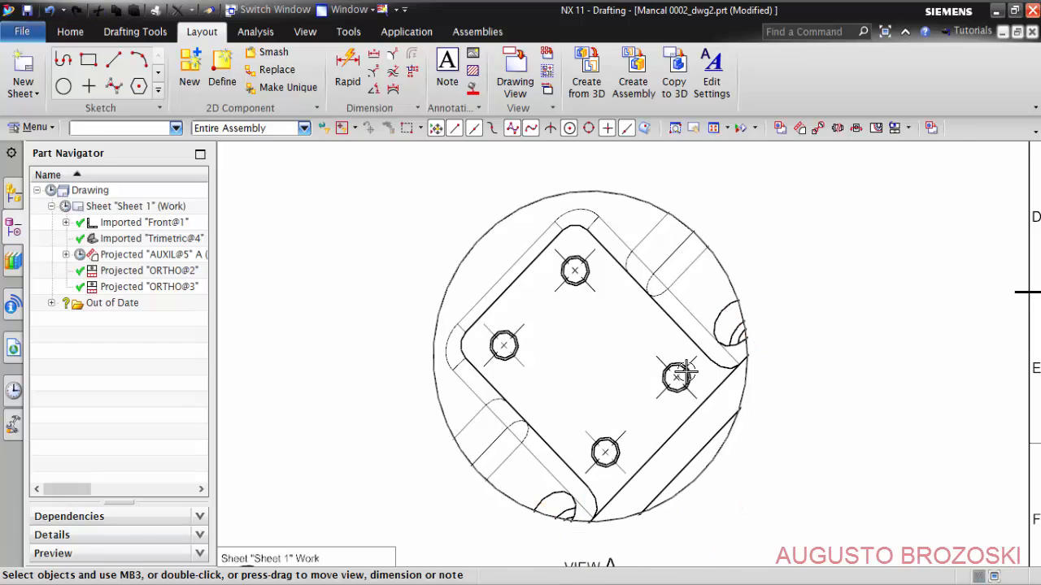
# - Add a Rapid Dimension between the centres of the upper and left holes in View A, placed outside the circle's upper-left side
pyautogui.scroll(-2, 677, 371)
pyautogui.scroll(1, 618, 350)
pyautogui.keyDown('shift'); pyautogui.moveTo(635, 374); pyautogui.dragTo(645, 388, button='middle'); pyautogui.keyUp('shift')
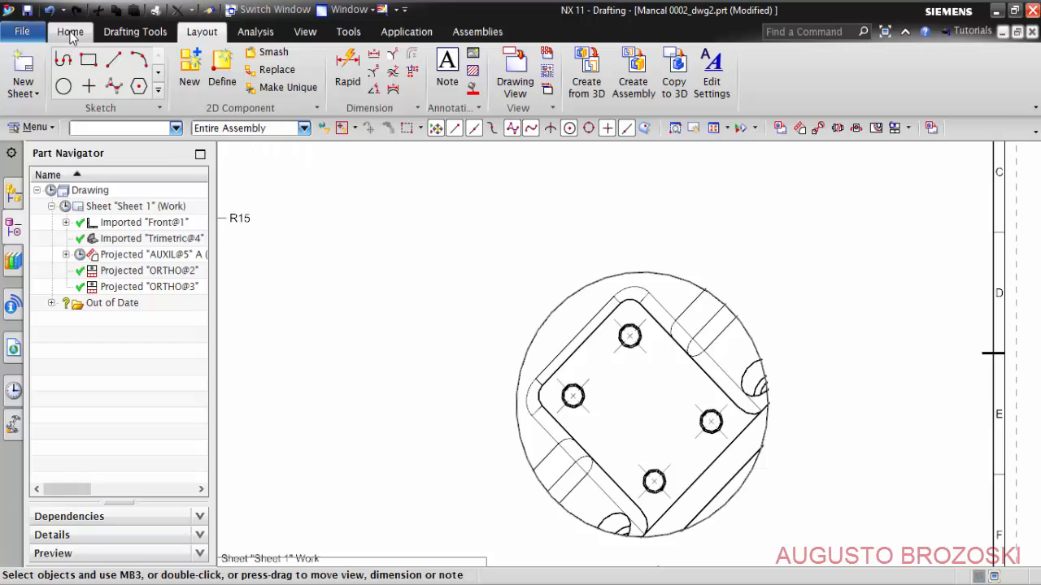
pyautogui.click(70, 31)
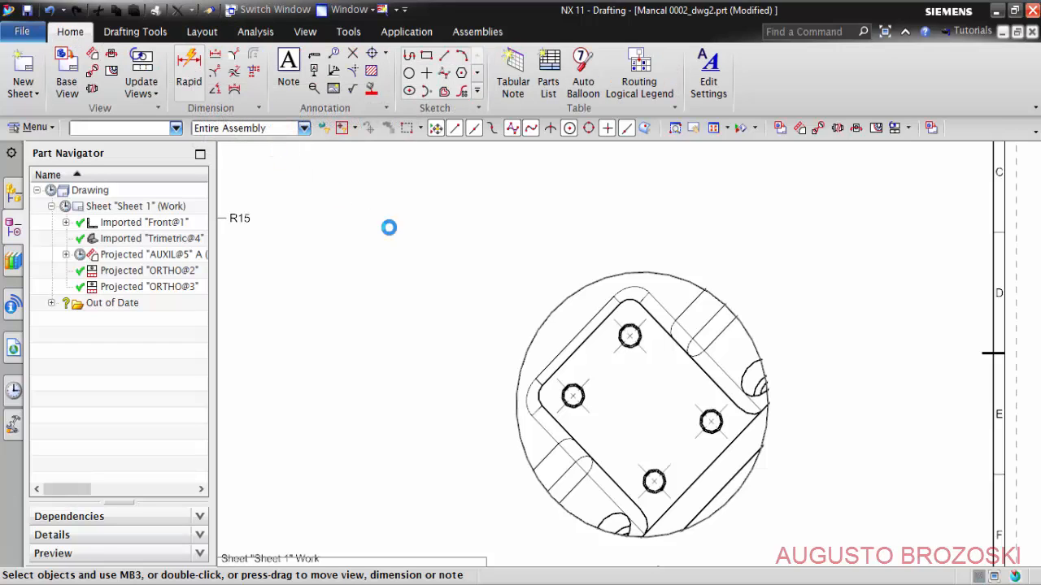
pyautogui.press('d')
pyautogui.scroll(2, 590, 353)
pyautogui.scroll(2, 580, 356)
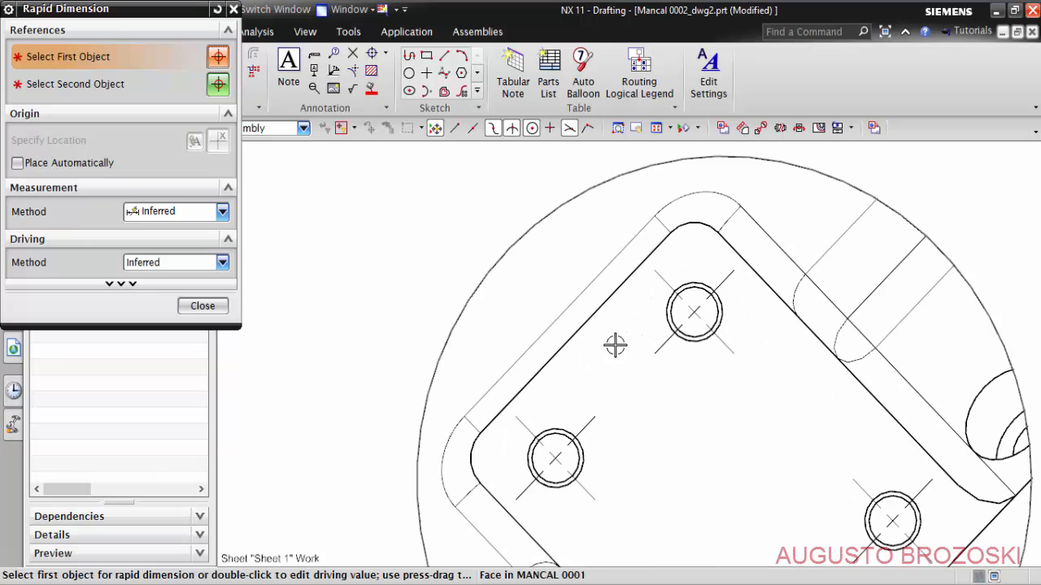
pyautogui.click(659, 278)
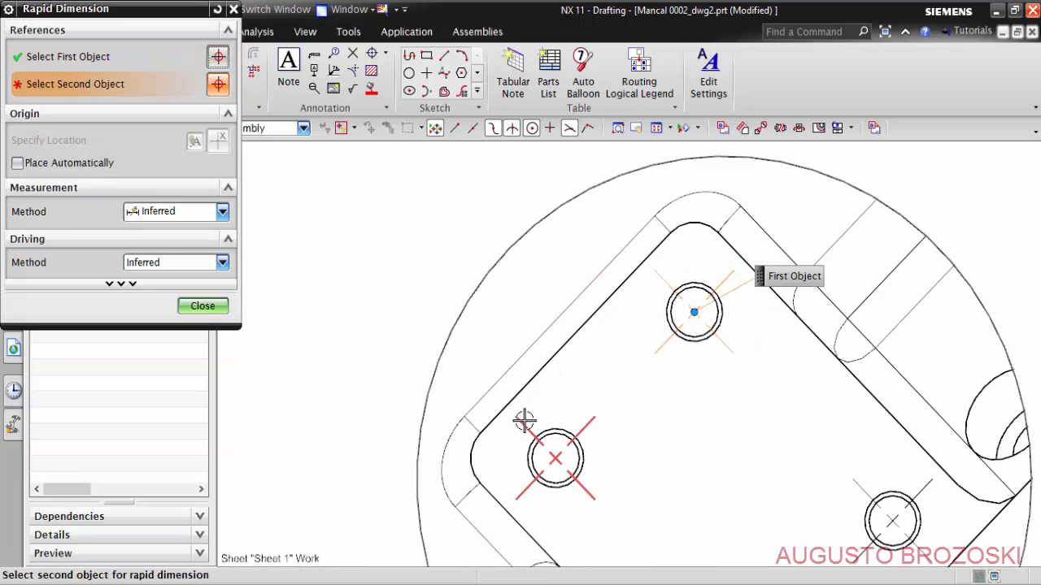
pyautogui.click(525, 418)
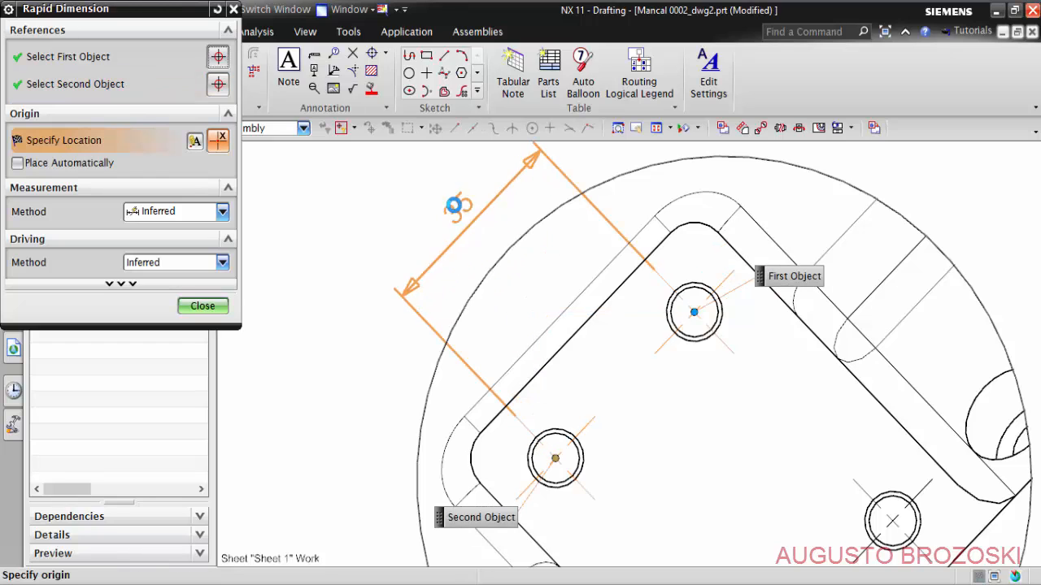
pyautogui.click(461, 227)
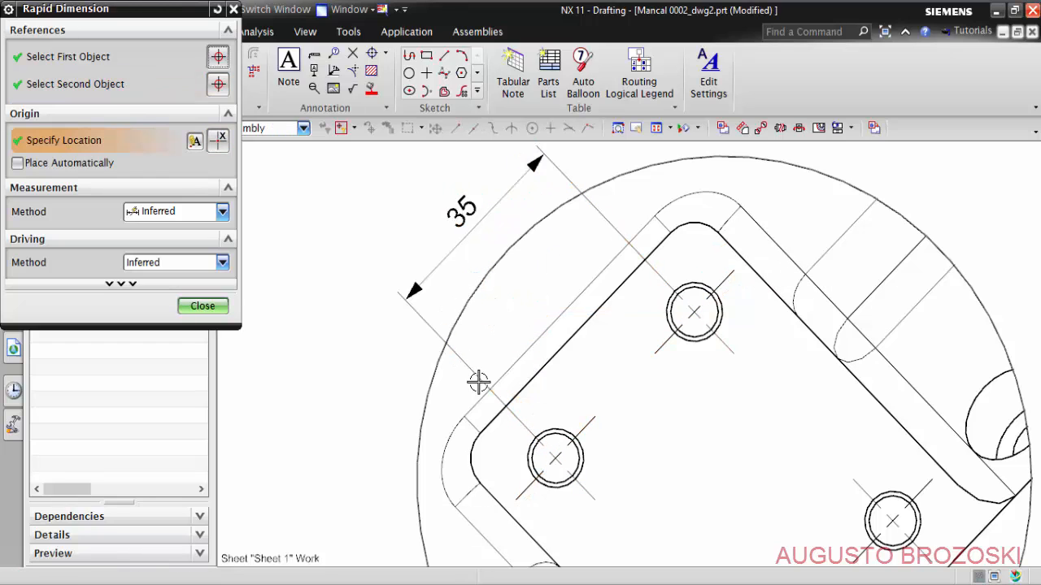
# - Dimension the left hole's centre from the inclined face's lower-left edge, in line with the upper-to-left hole spacing dimension
pyautogui.scroll(1, 534, 498)
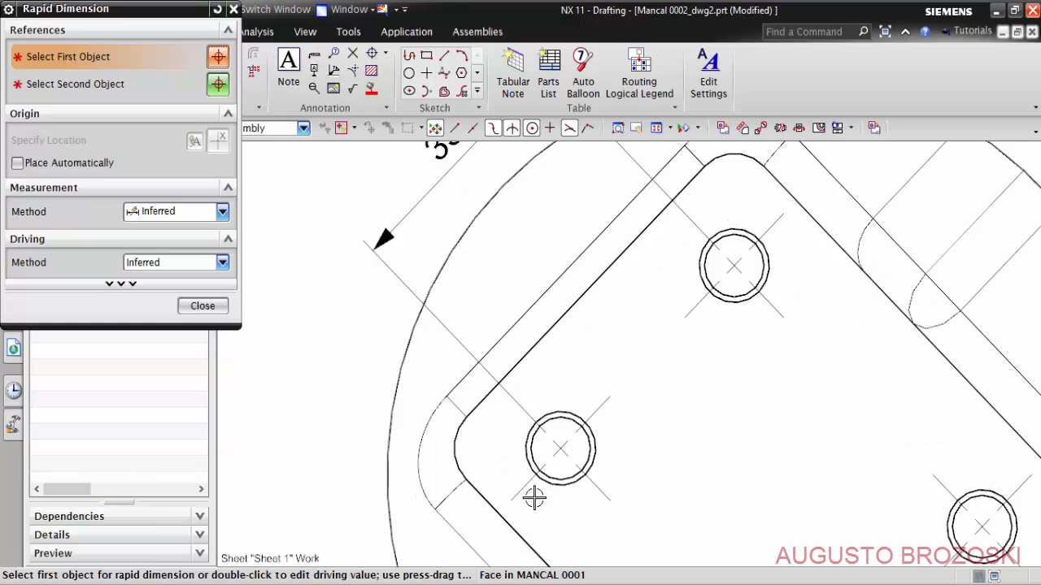
pyautogui.click(482, 498)
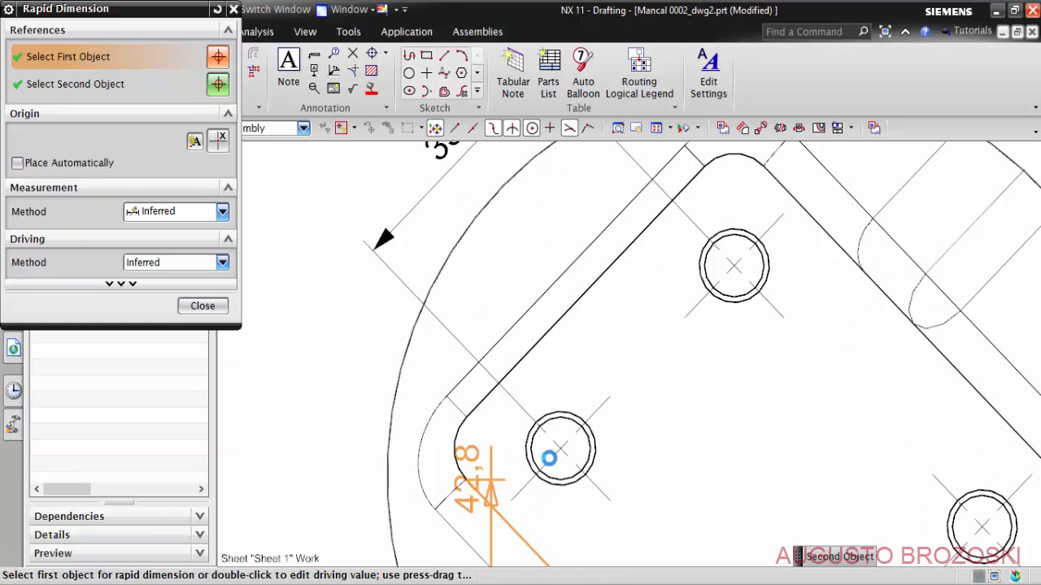
pyautogui.click(562, 445)
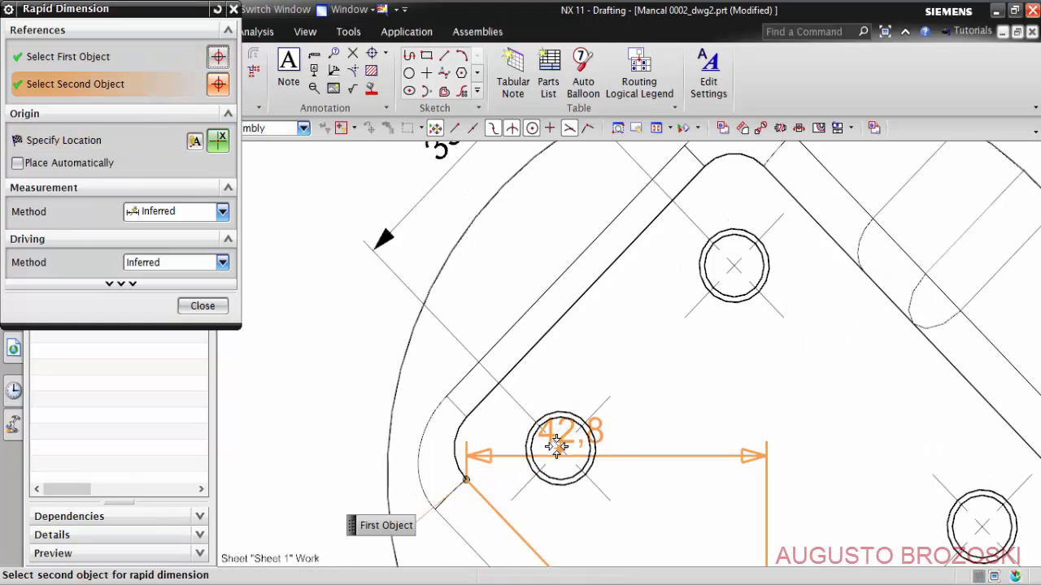
pyautogui.click(559, 447)
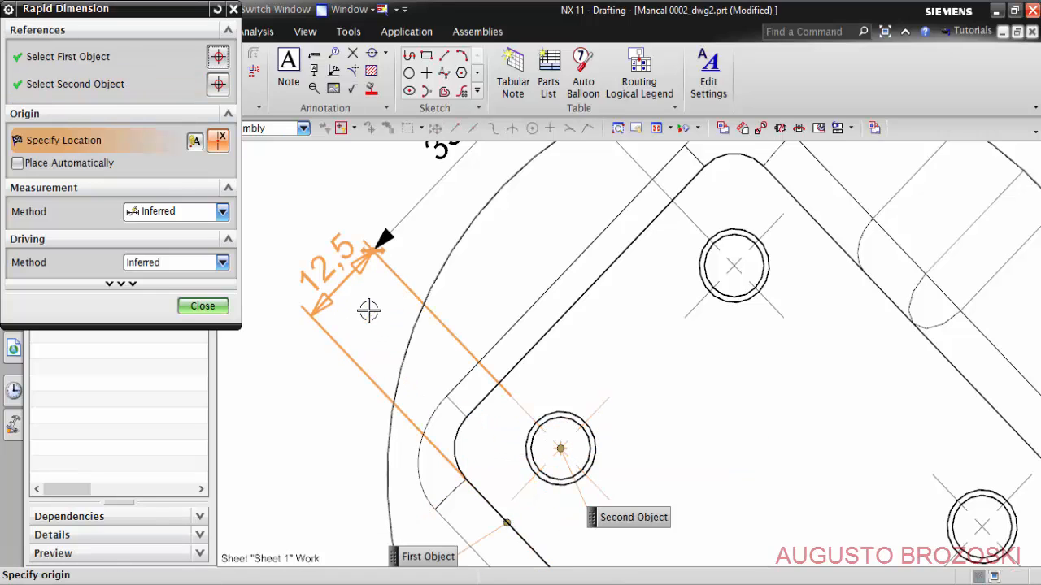
pyautogui.click(325, 266)
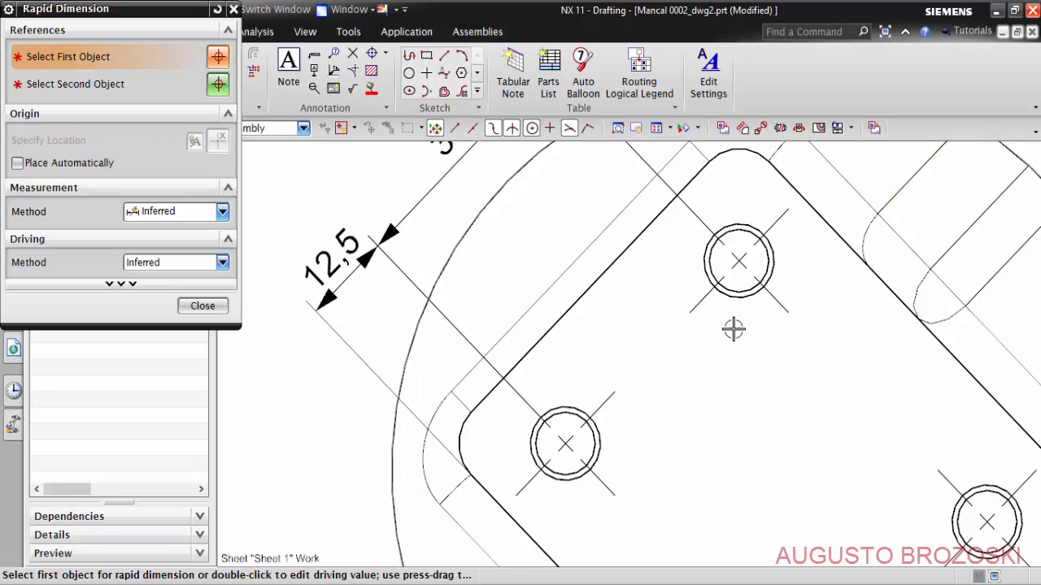
# - Dimension the upper hole's centre to the face's upper-right edge, completing the dimension chain on the circle's upper-left side
pyautogui.keyDown('shift'); pyautogui.moveTo(734, 328); pyautogui.dragTo(669, 480, button='middle'); pyautogui.keyUp('shift')
pyautogui.keyDown('shift'); pyautogui.moveTo(692, 388); pyautogui.dragTo(644, 413, button='middle'); pyautogui.keyUp('shift')
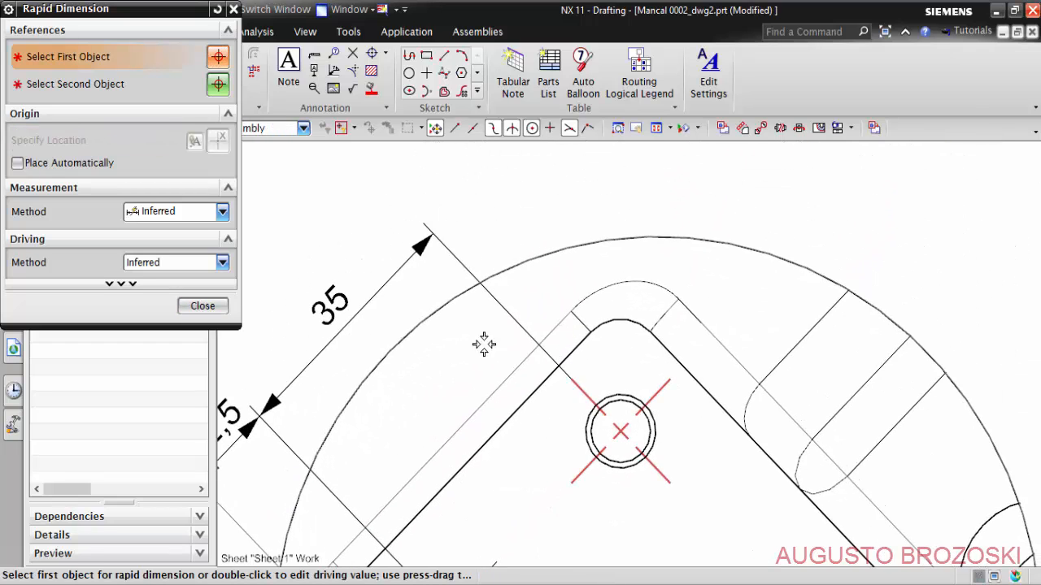
pyautogui.click(620, 432)
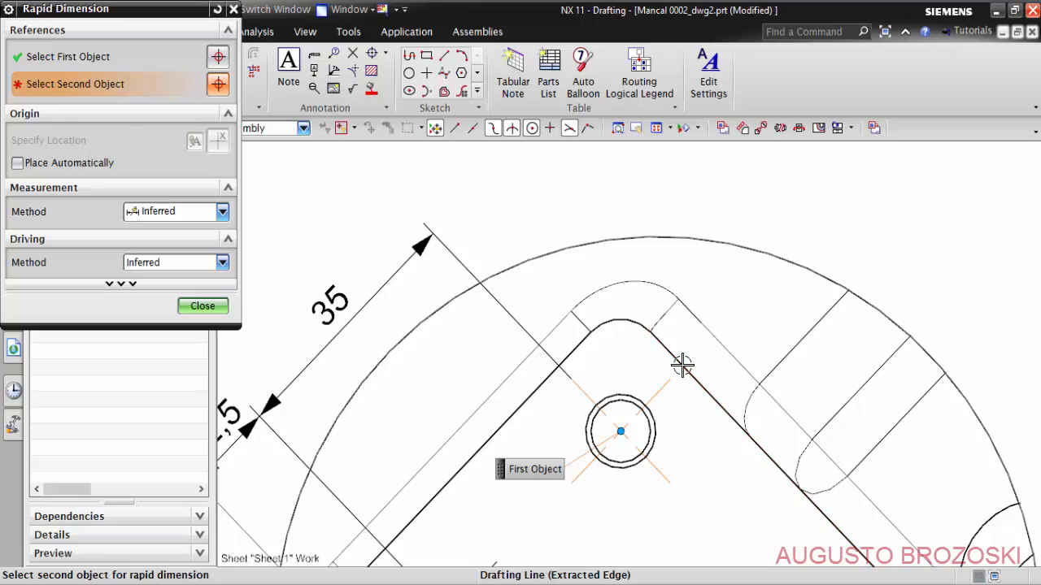
pyautogui.click(681, 365)
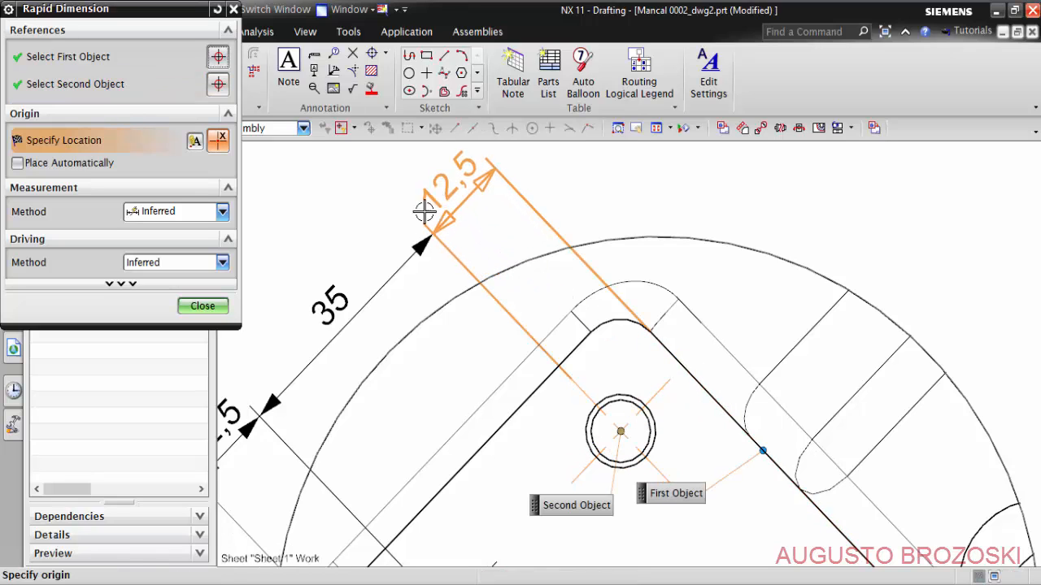
pyautogui.click(457, 181)
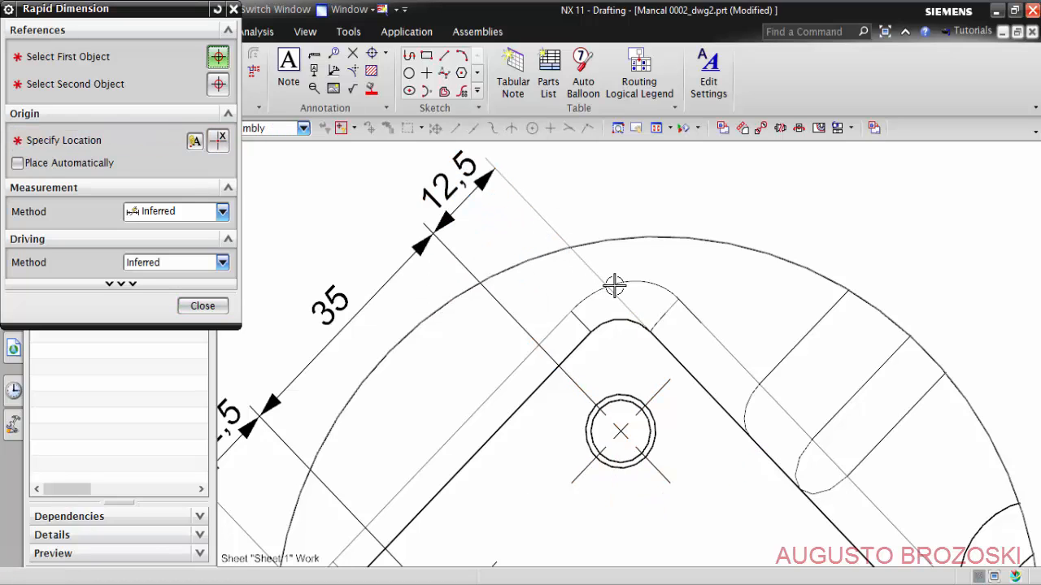
# - Dimension the spacing between the centres of the upper and right holes, placed outside the circle's upper-right side
pyautogui.scroll(-4, 615, 286)
pyautogui.scroll(3, 674, 372)
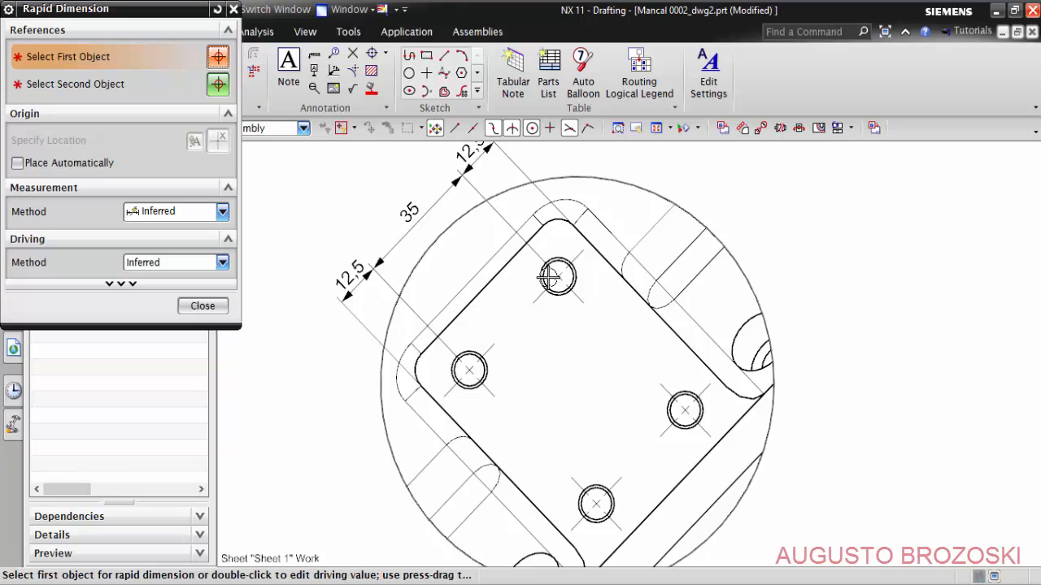
pyautogui.click(557, 276)
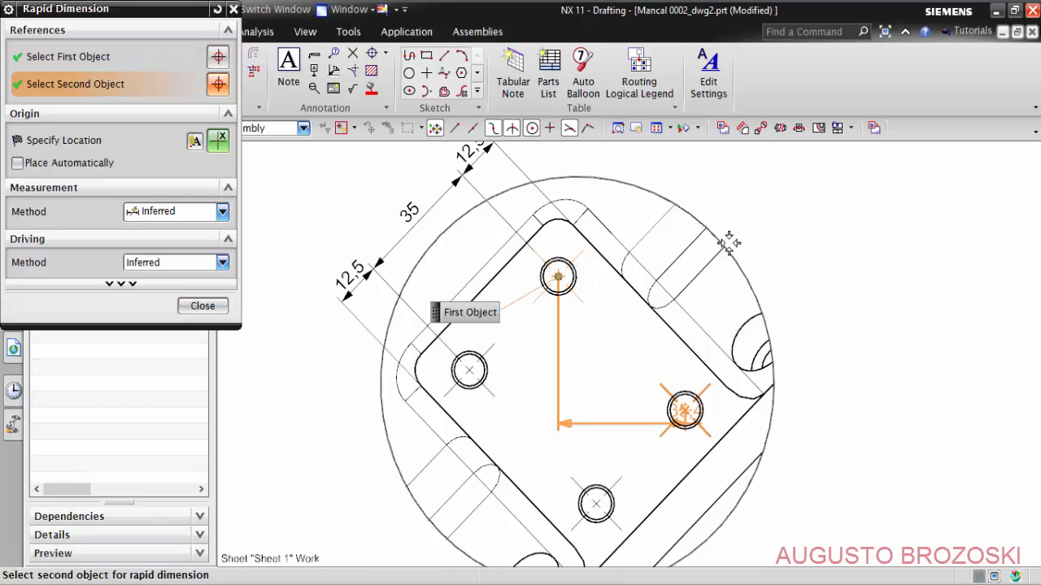
pyautogui.click(685, 410)
pyautogui.click(754, 206)
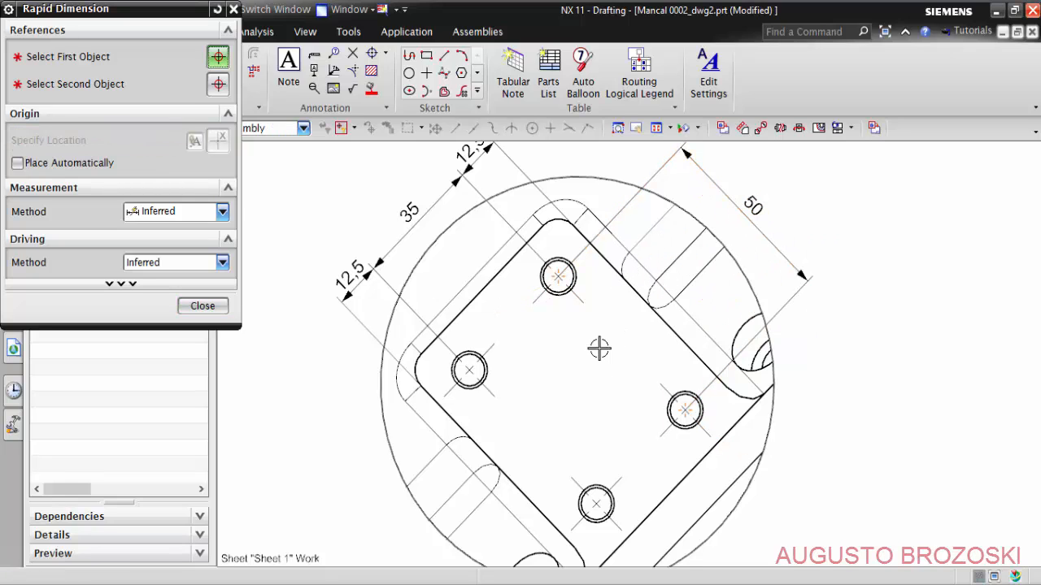
# - Dimension the upper hole's centre from the face's upper-left edge, in line with the upper-to-right hole spacing dimension
pyautogui.click(599, 263)
pyautogui.scroll(3, 615, 360)
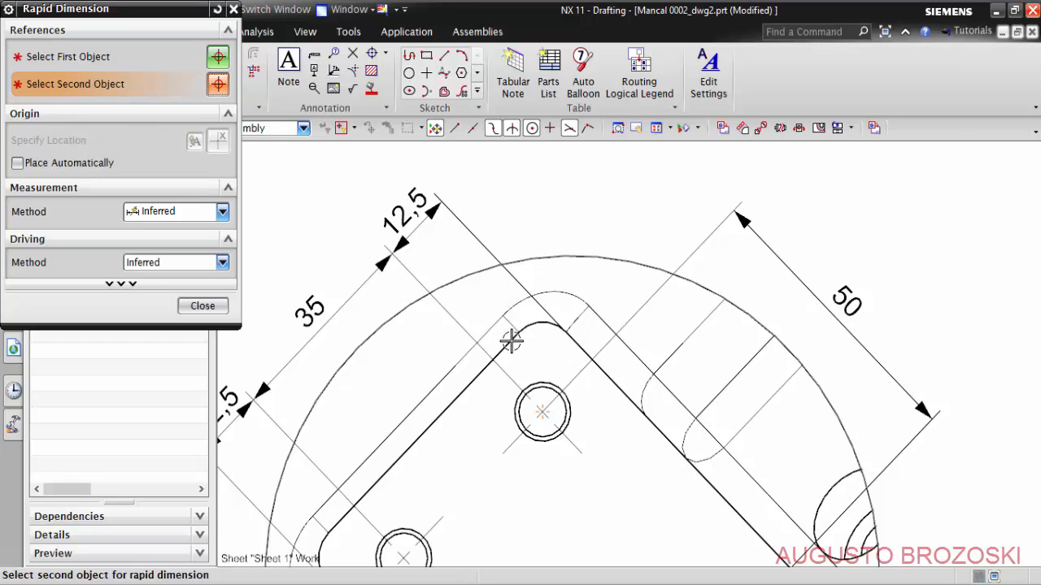
pyautogui.scroll(2, 510, 344)
pyautogui.middleClick(522, 332)
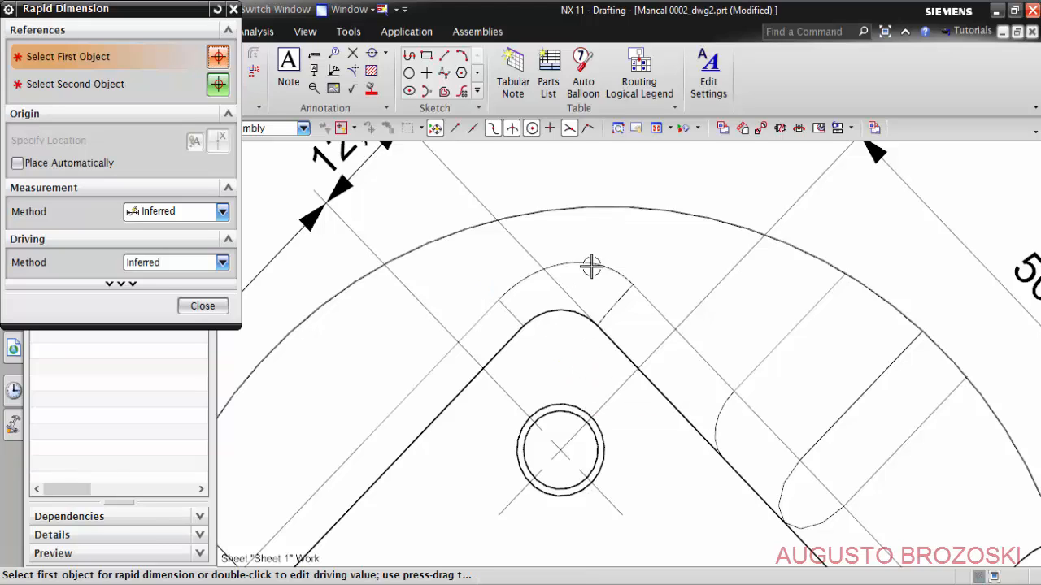
pyautogui.middleClick(665, 182)
pyautogui.middleClick(664, 182)
pyautogui.click(507, 344)
pyautogui.click(561, 411)
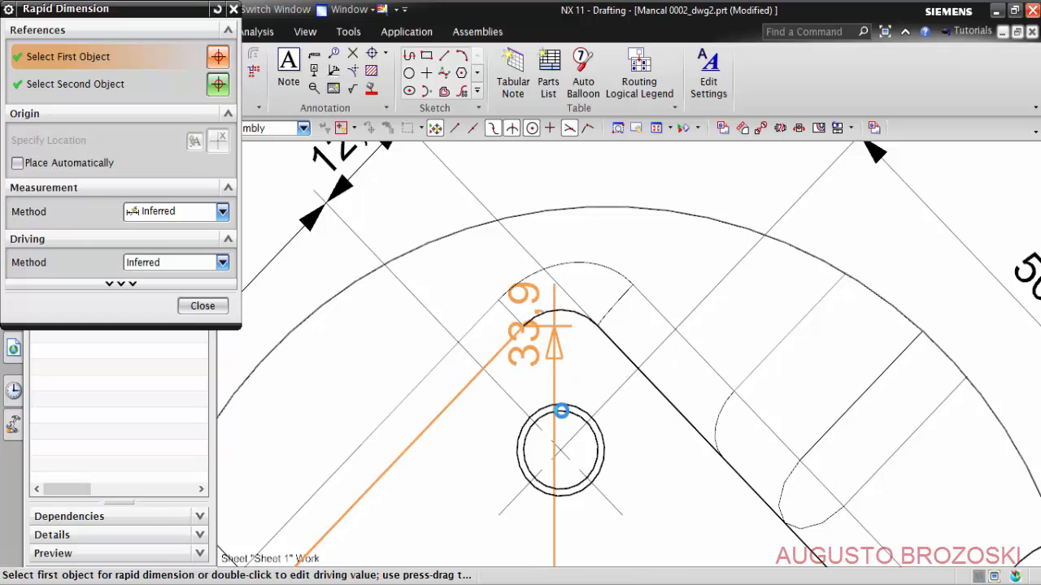
pyautogui.click(559, 449)
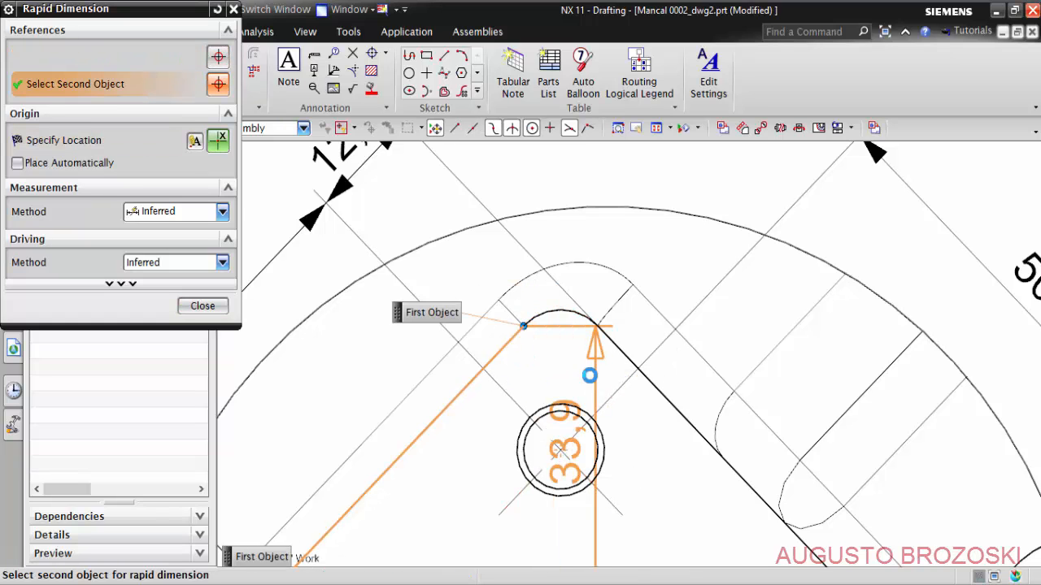
pyautogui.scroll(-2, 681, 254)
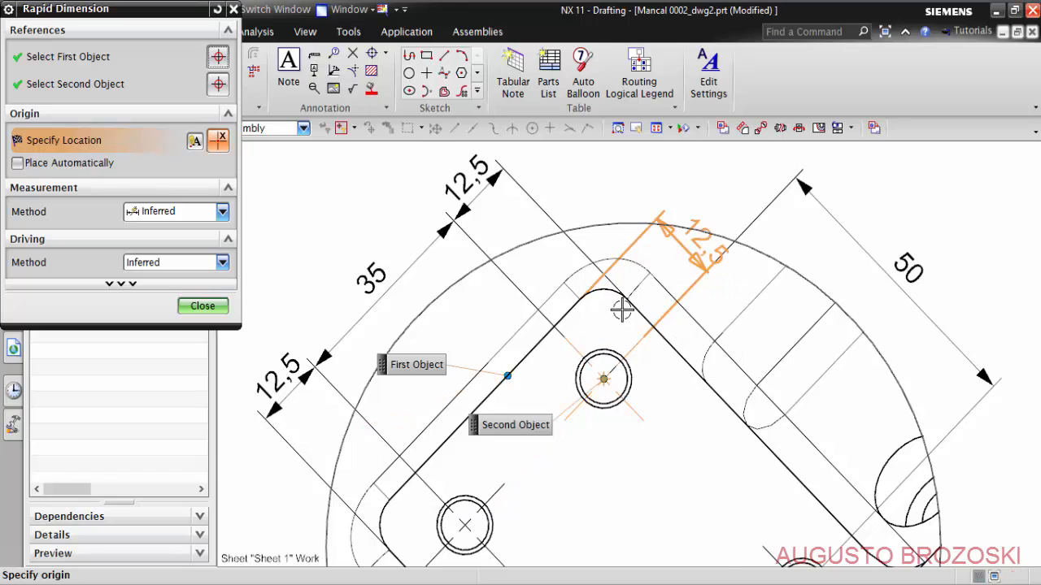
pyautogui.keyDown('shift'); pyautogui.moveTo(709, 236); pyautogui.dragTo(622, 309, button='middle'); pyautogui.keyUp('shift')
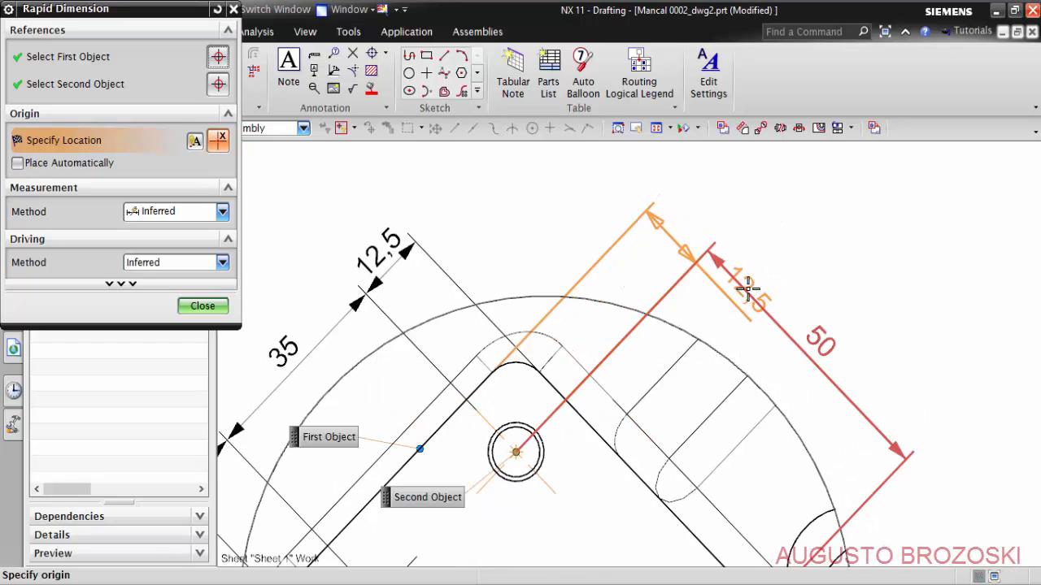
pyautogui.click(687, 219)
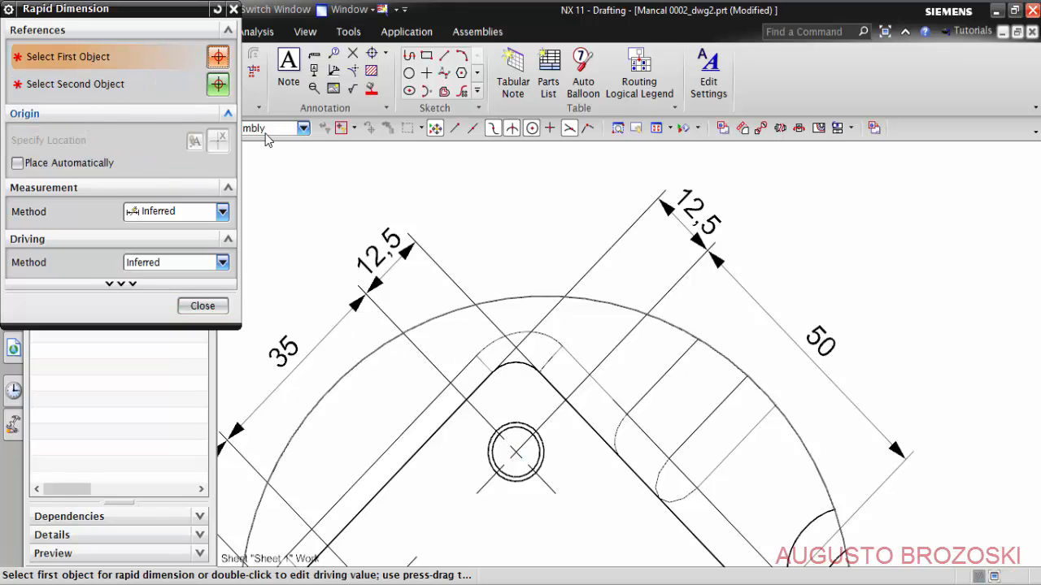
# - Dimension the radius of the inclined face's left corner in View A, with horizontal text placed outside the circle
pyautogui.middleClick(506, 208)
pyautogui.middleClick(504, 217)
pyautogui.scroll(-3, 574, 325)
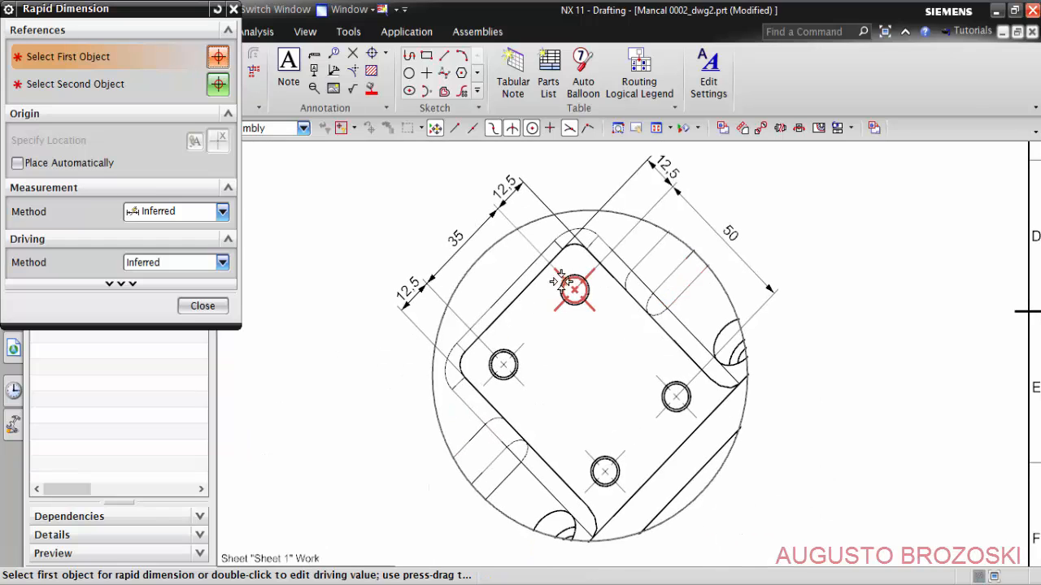
pyautogui.scroll(5, 434, 337)
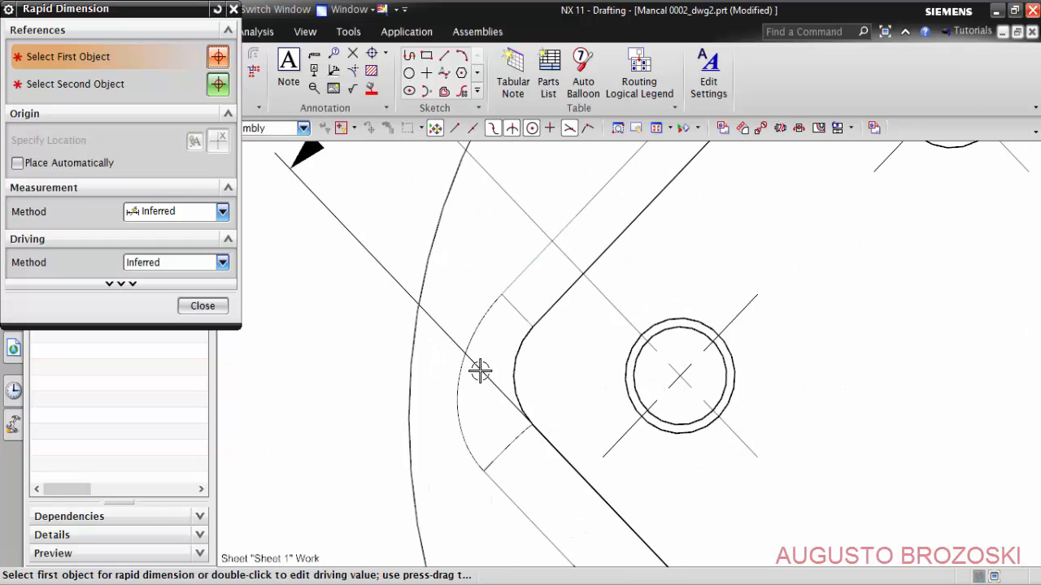
pyautogui.click(519, 347)
pyautogui.scroll(-2, 504, 365)
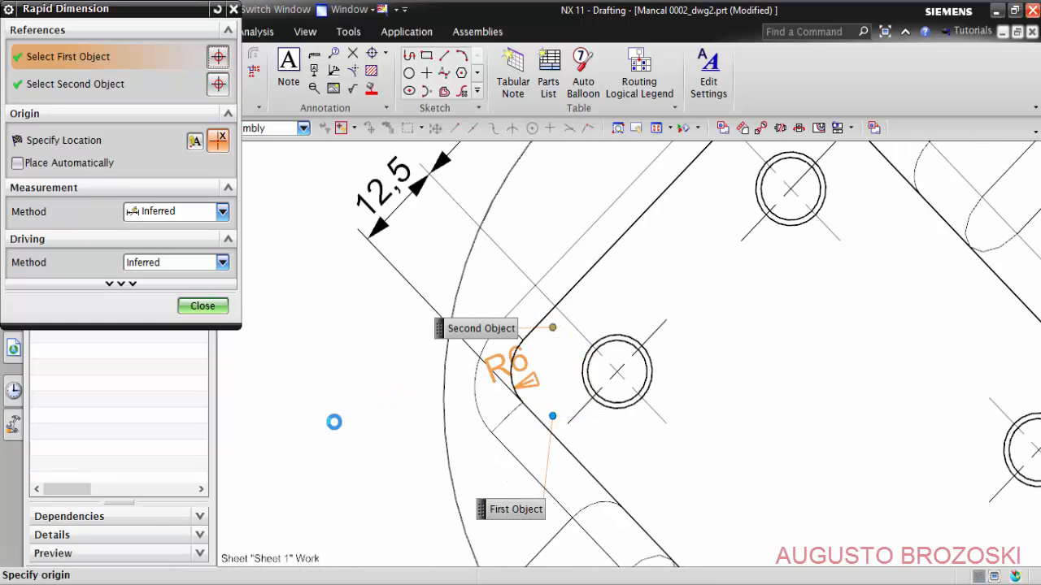
pyautogui.scroll(-2, 335, 420)
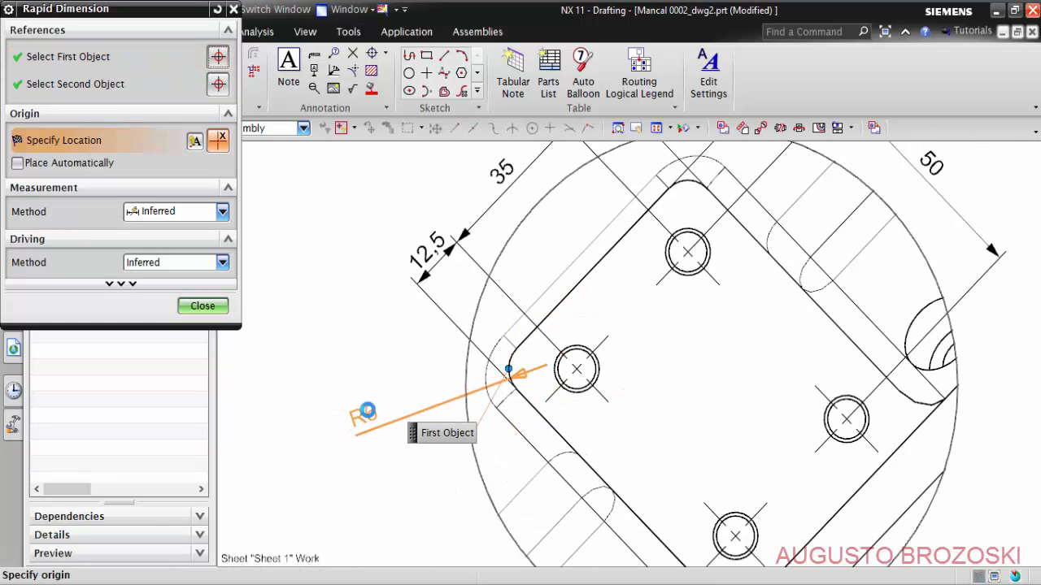
pyautogui.moveTo(374, 409)
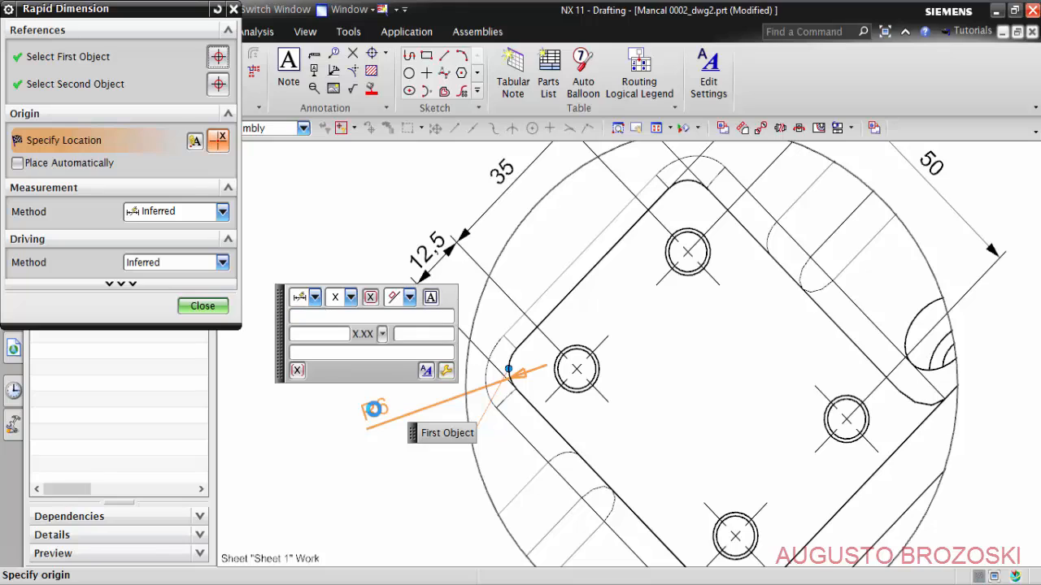
pyautogui.click(409, 297)
pyautogui.click(396, 340)
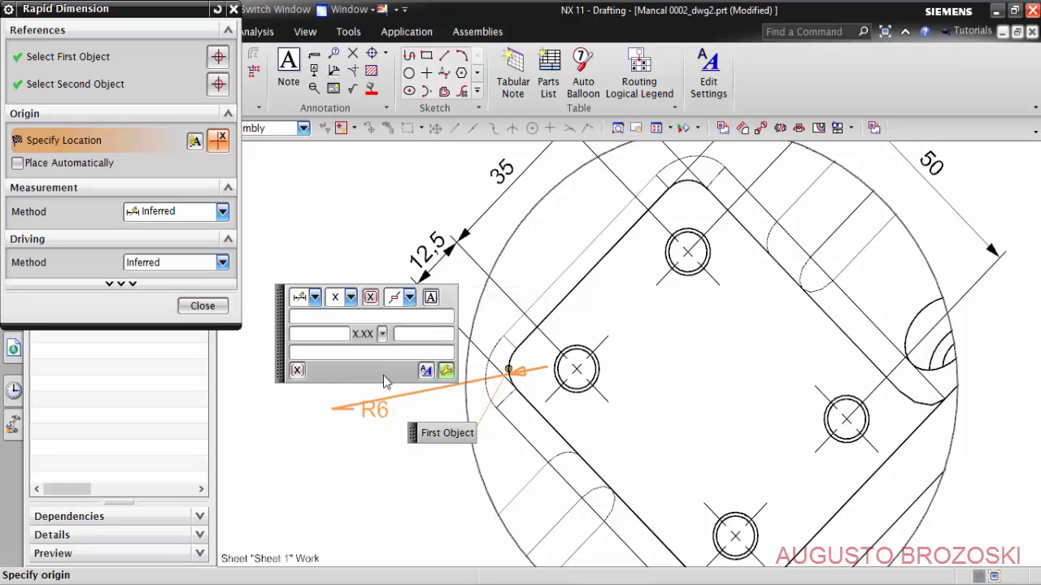
pyautogui.click(369, 414)
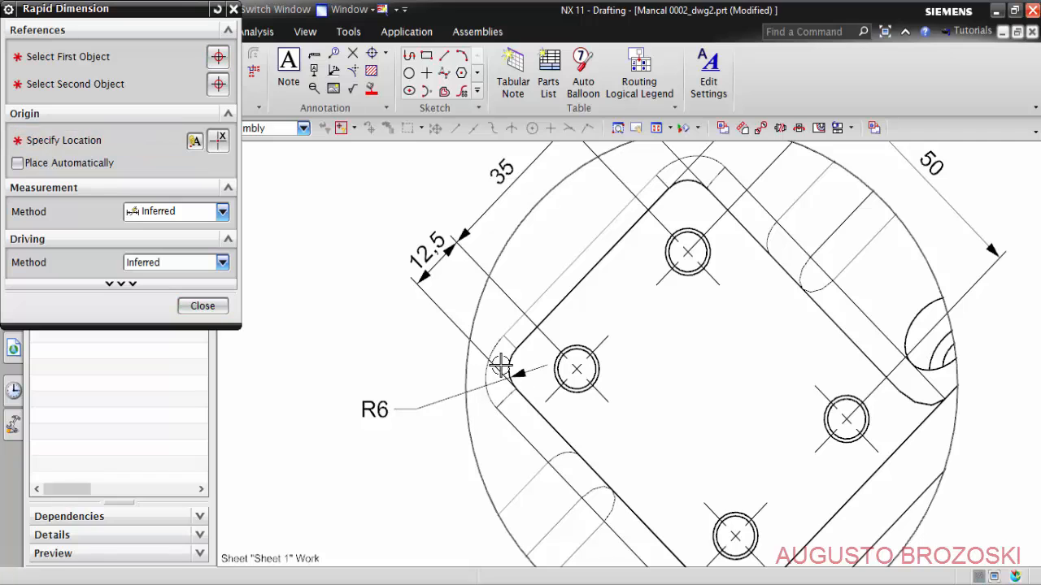
# - Dimension the right hole's diameter in View A with the prefix M, placed outside the circle
pyautogui.scroll(-4, 501, 367)
pyautogui.scroll(5, 673, 411)
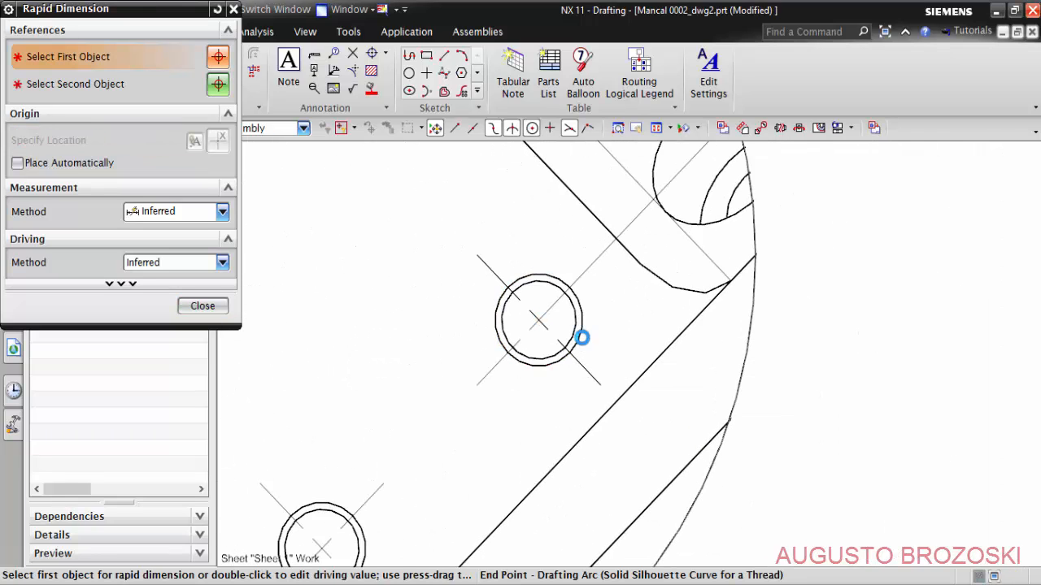
pyautogui.click(582, 338)
pyautogui.scroll(-2, 791, 398)
pyautogui.scroll(-2, 791, 399)
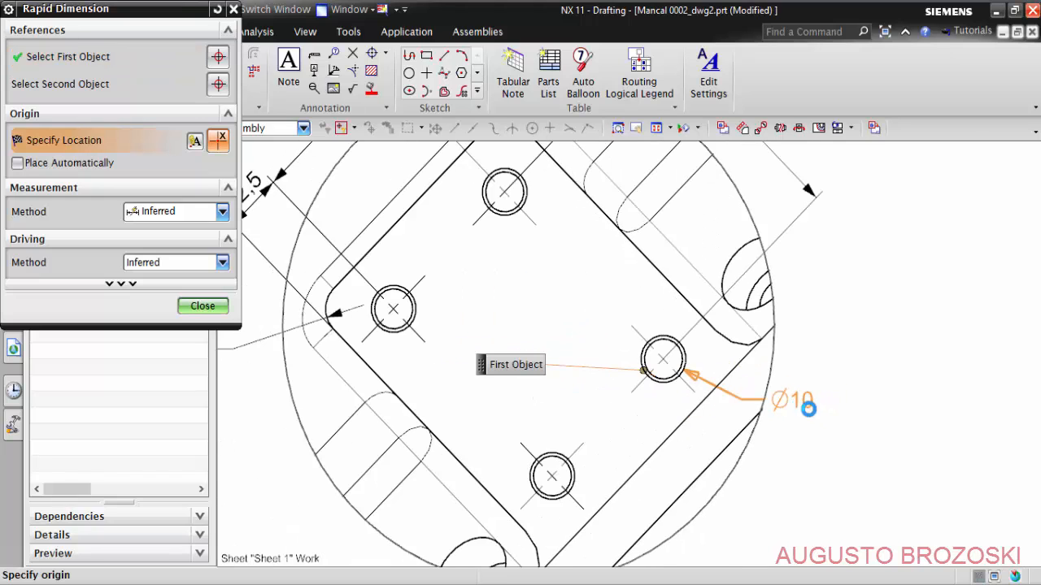
pyautogui.scroll(-2, 858, 408)
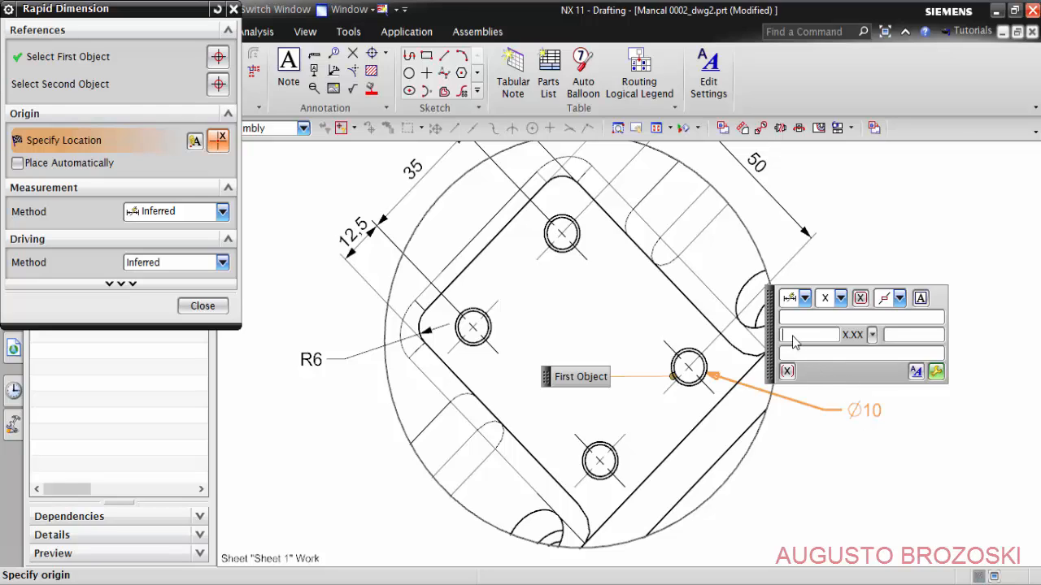
pyautogui.write('M')
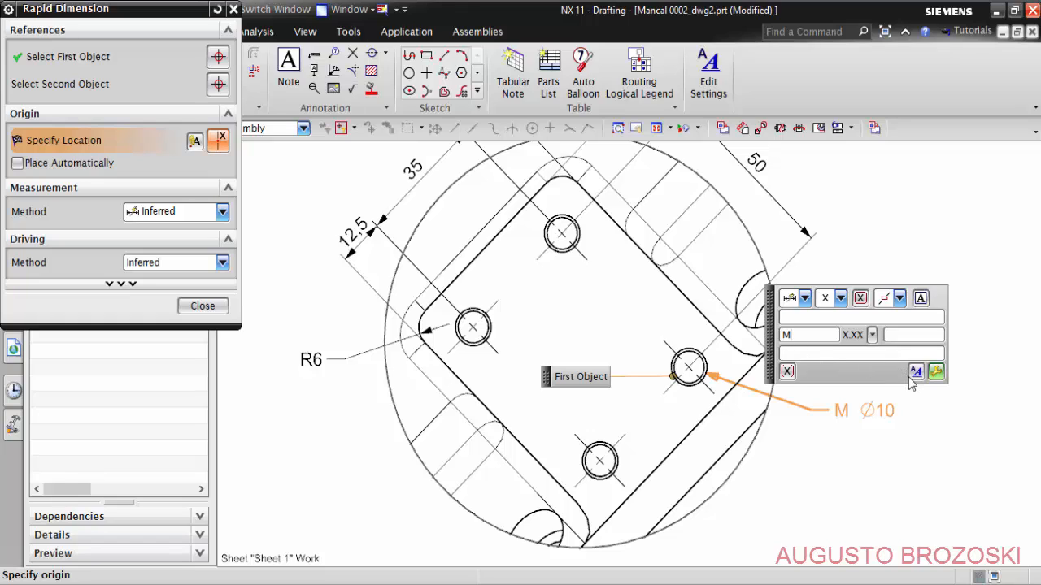
pyautogui.click(856, 402)
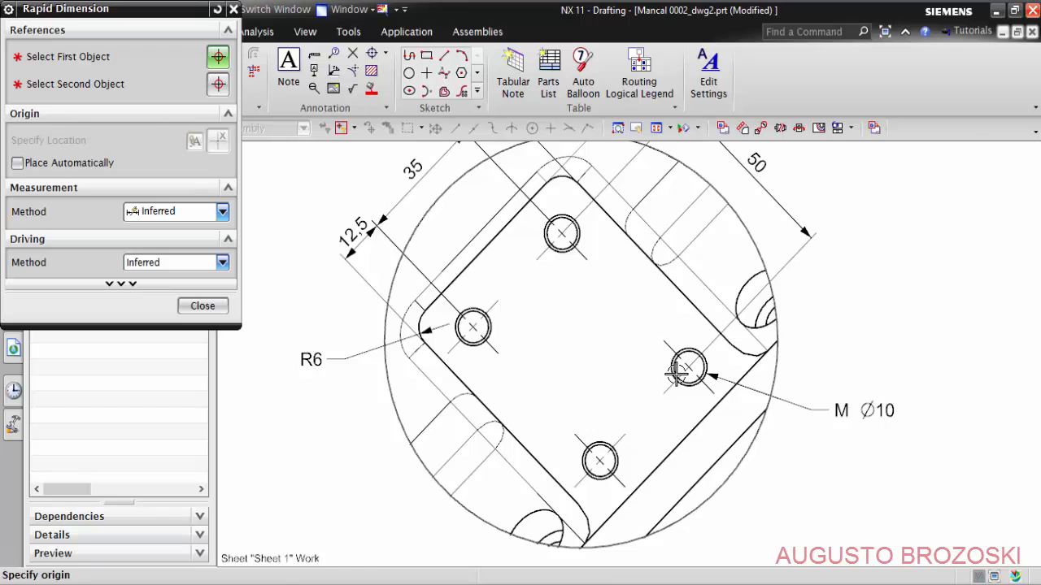
# - Dimension the inclined face's overall width between its lower-left and upper-right edges, placed outside the chain on the circle's upper-left side
pyautogui.scroll(-3, 679, 370)
pyautogui.scroll(3, 655, 420)
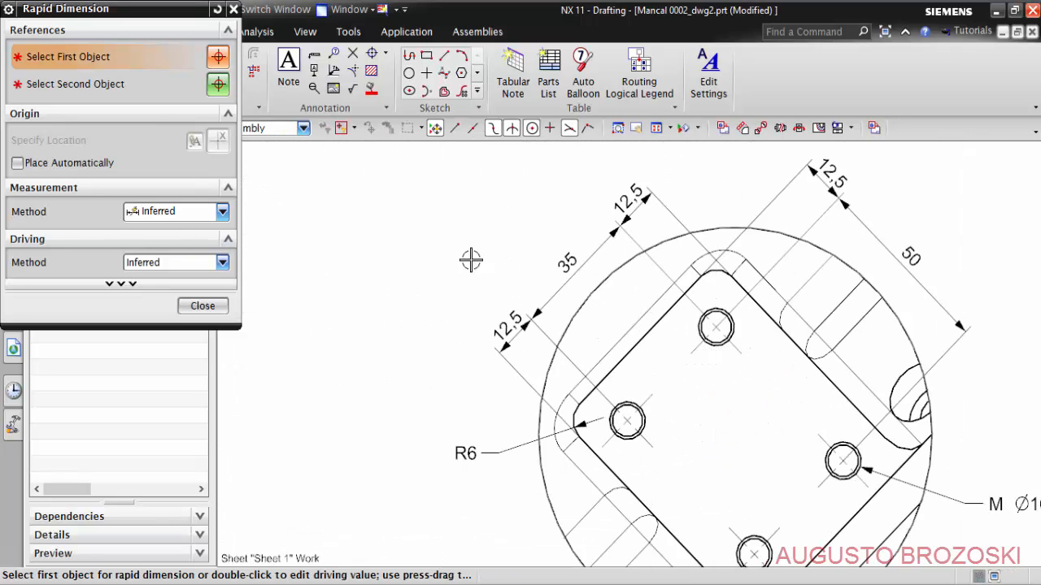
pyautogui.click(737, 284)
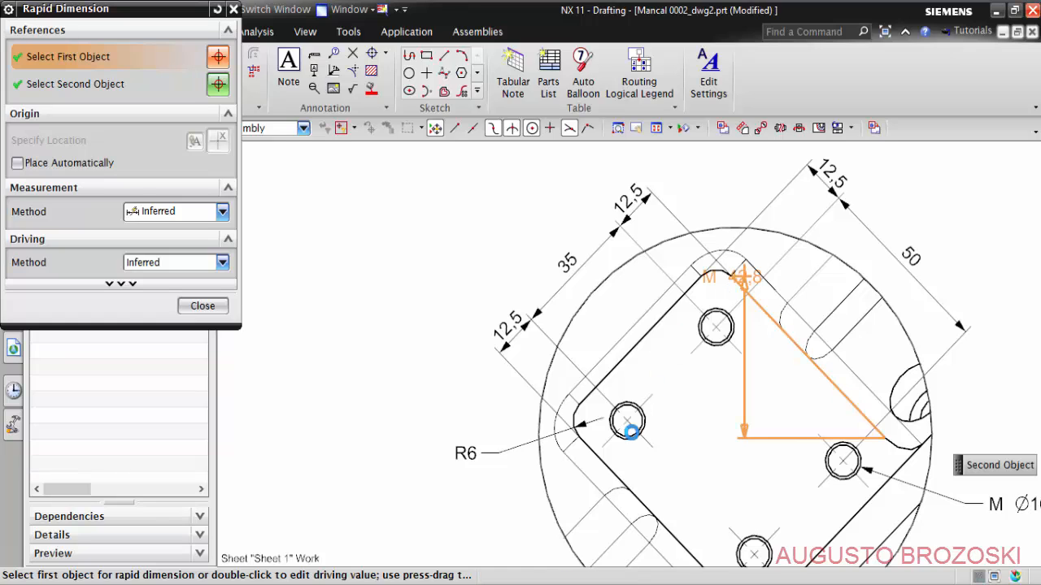
pyautogui.click(595, 461)
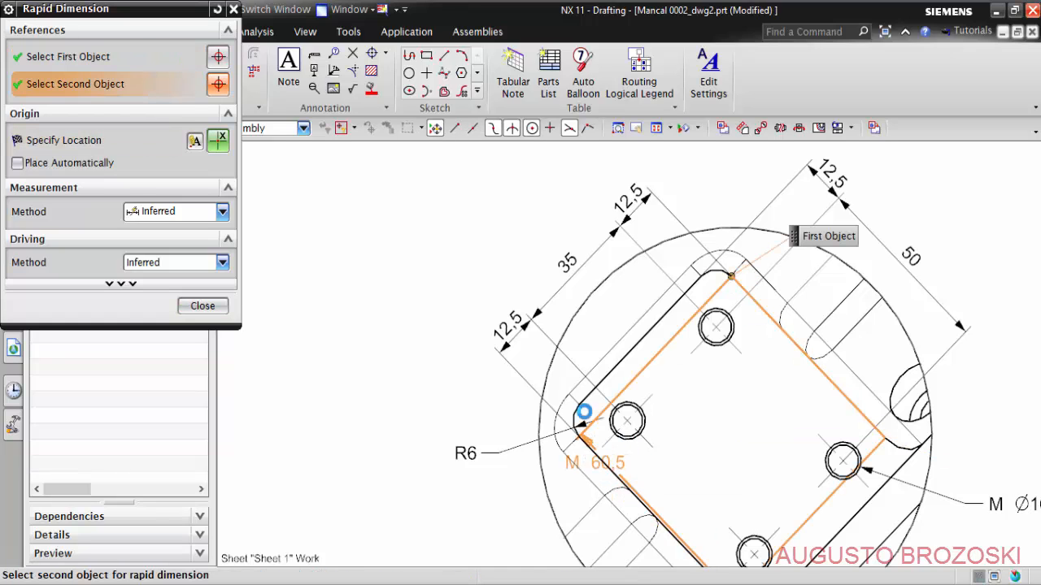
pyautogui.click(582, 415)
pyautogui.moveTo(533, 223)
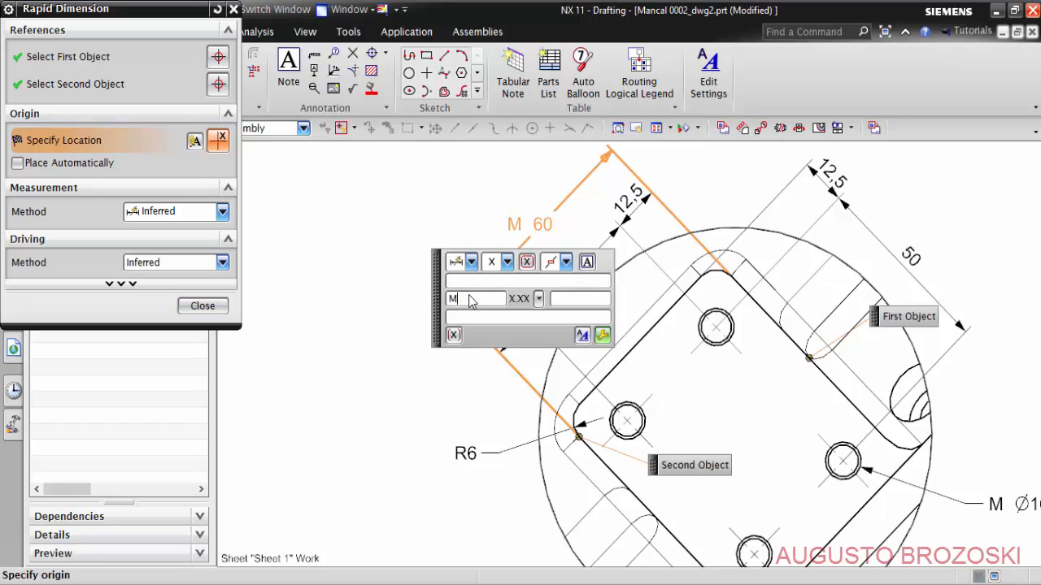
pyautogui.click(523, 212)
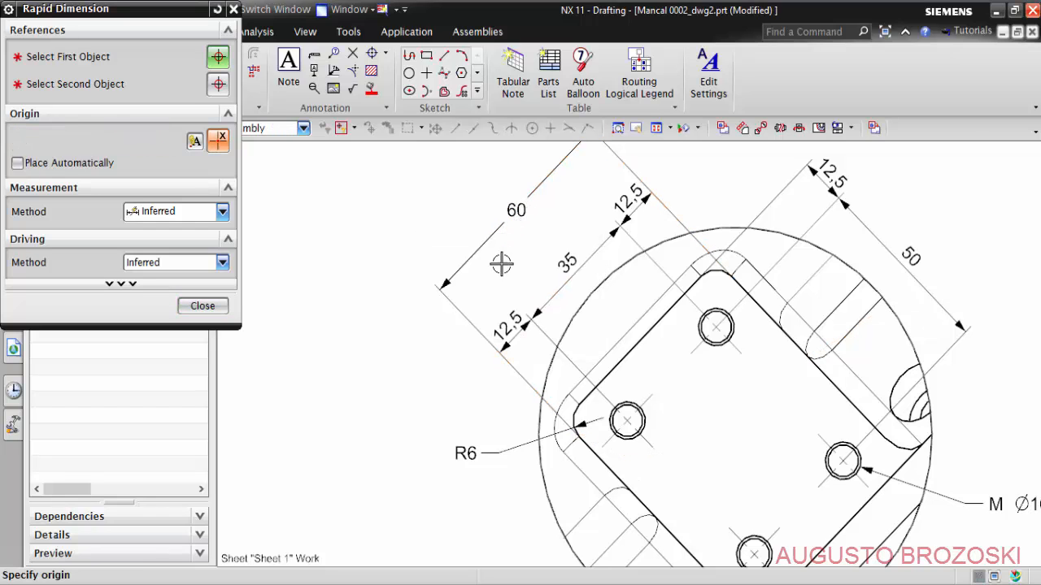
pyautogui.scroll(-5, 503, 294)
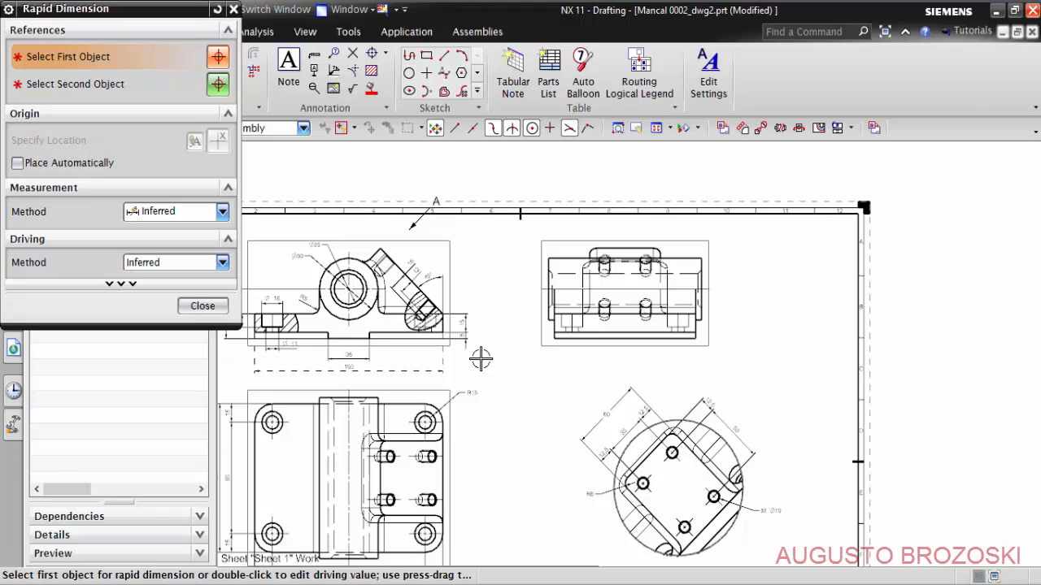
pyautogui.scroll(5, 370, 272)
pyautogui.click(425, 289)
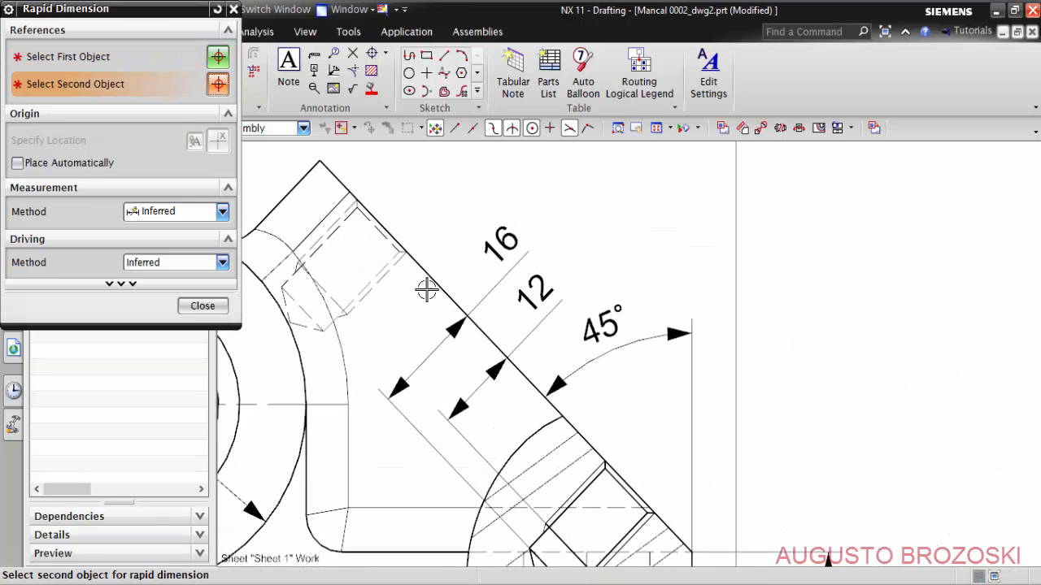
pyautogui.scroll(-3, 521, 350)
pyautogui.scroll(3, 631, 439)
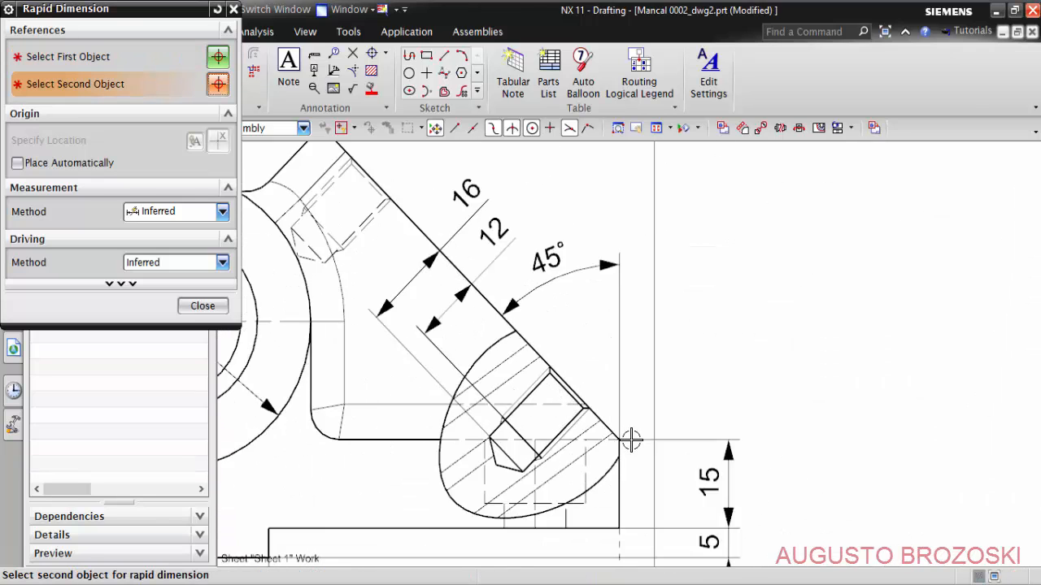
pyautogui.scroll(2, 632, 440)
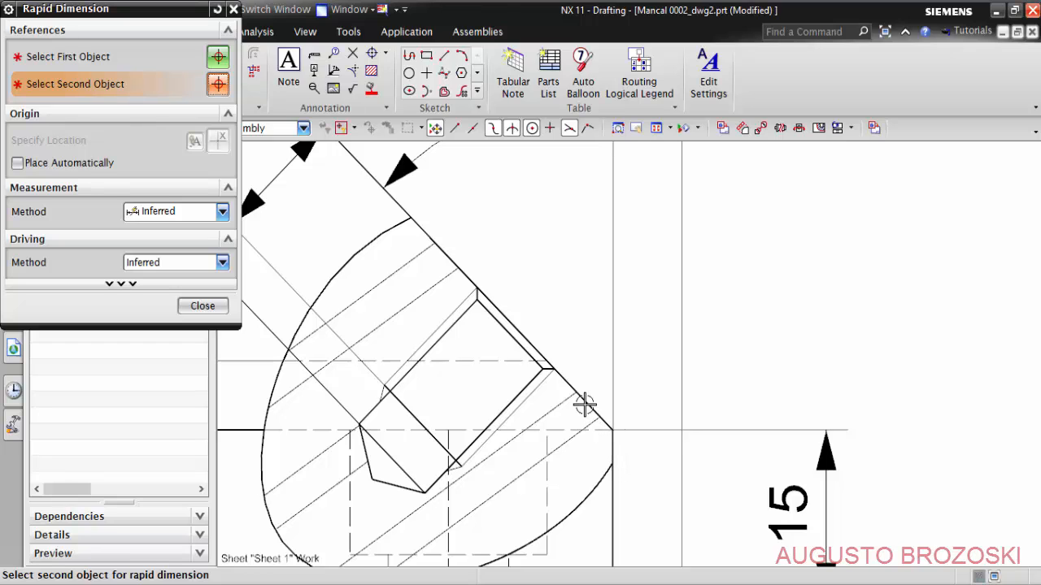
pyautogui.middleClick(736, 253)
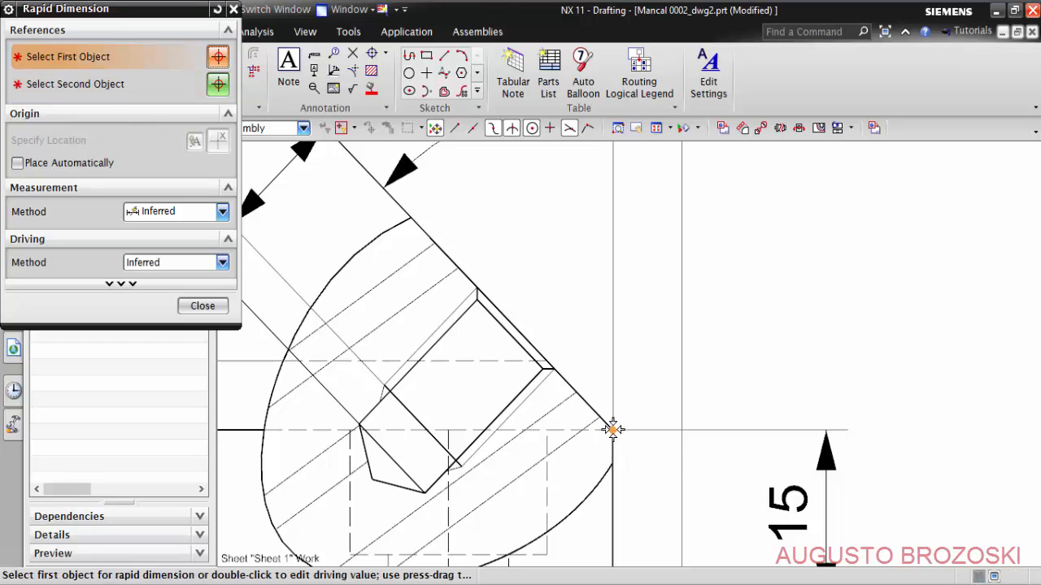
# - Dimension the inclined face's full length in the front view, parallel to its slope, with the text over the dimension line
pyautogui.click(610, 428)
pyautogui.scroll(-2, 658, 395)
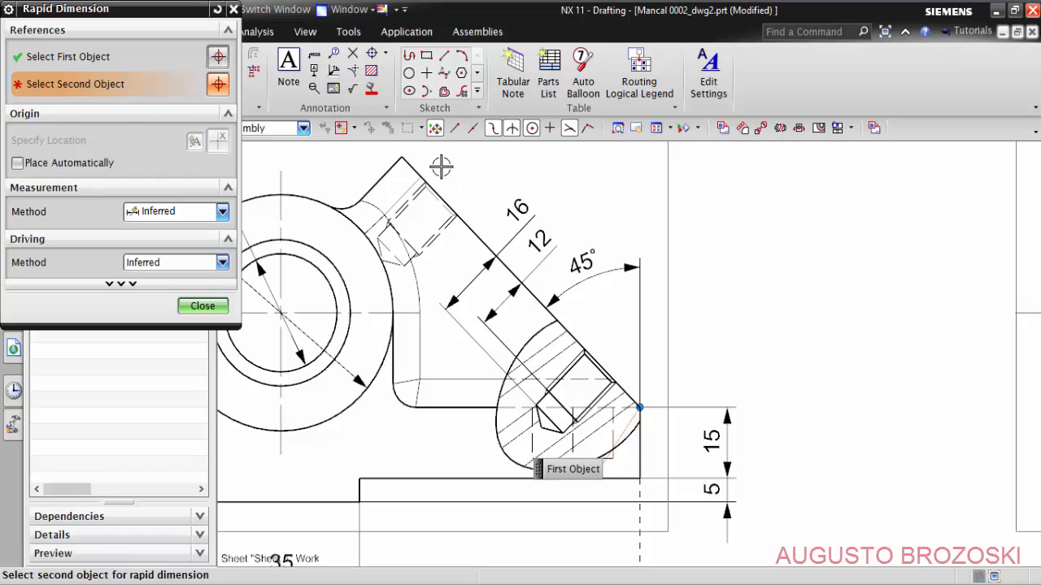
pyautogui.keyDown('shift'); pyautogui.moveTo(444, 169); pyautogui.dragTo(518, 290, button='middle'); pyautogui.keyUp('shift')
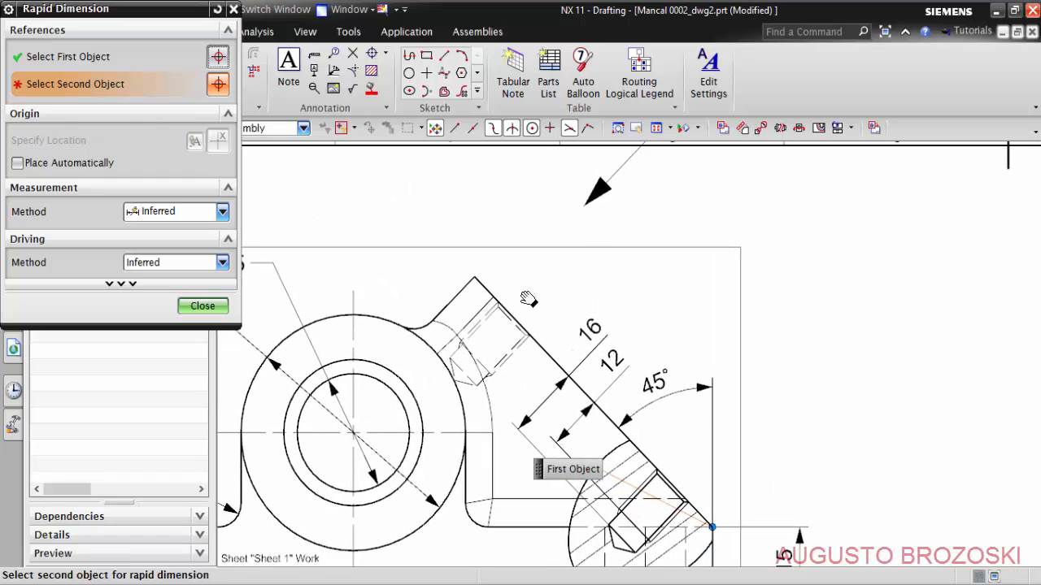
pyautogui.click(464, 286)
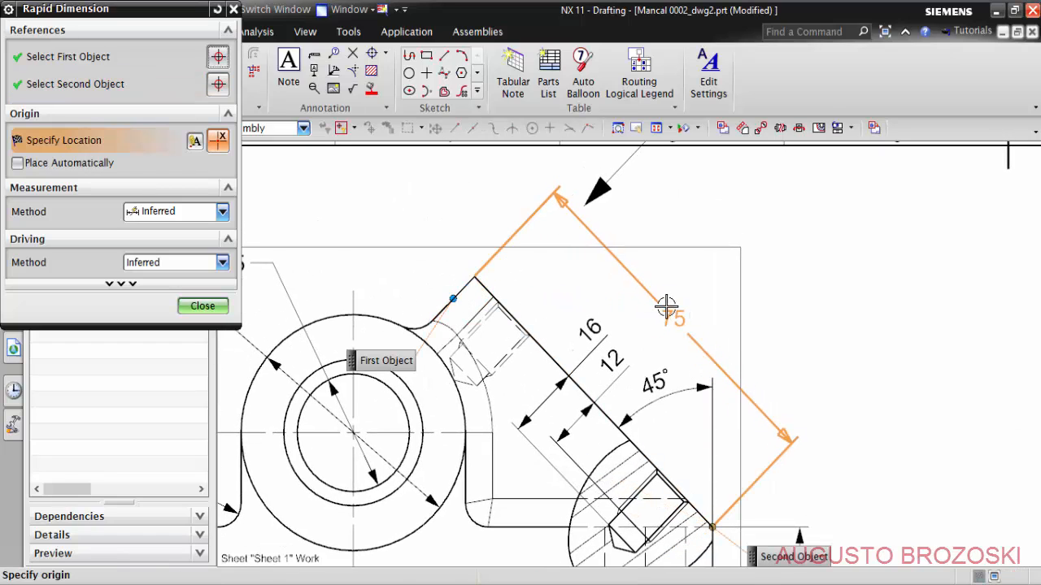
pyautogui.moveTo(655, 306)
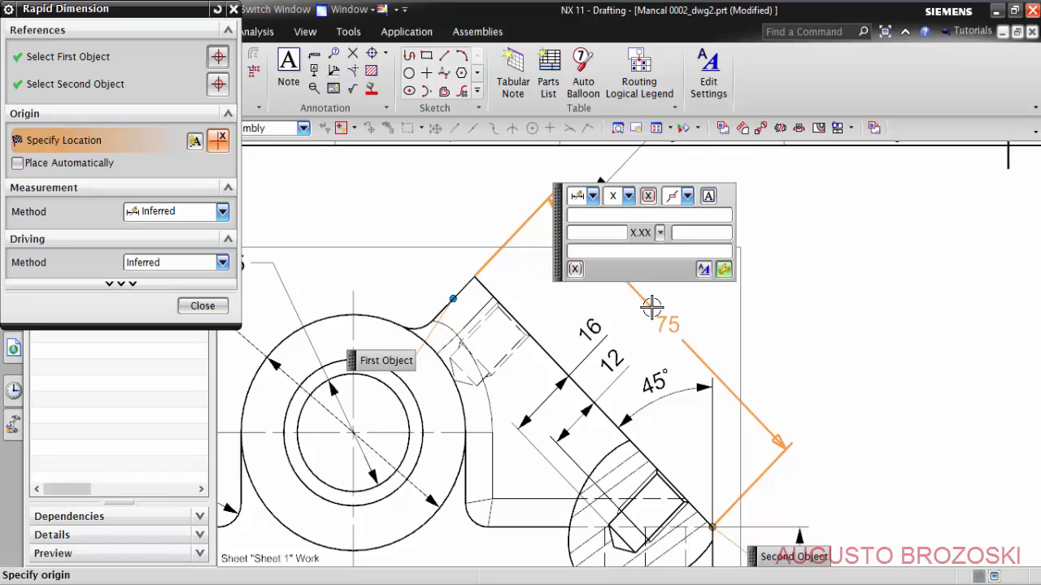
pyautogui.click(686, 198)
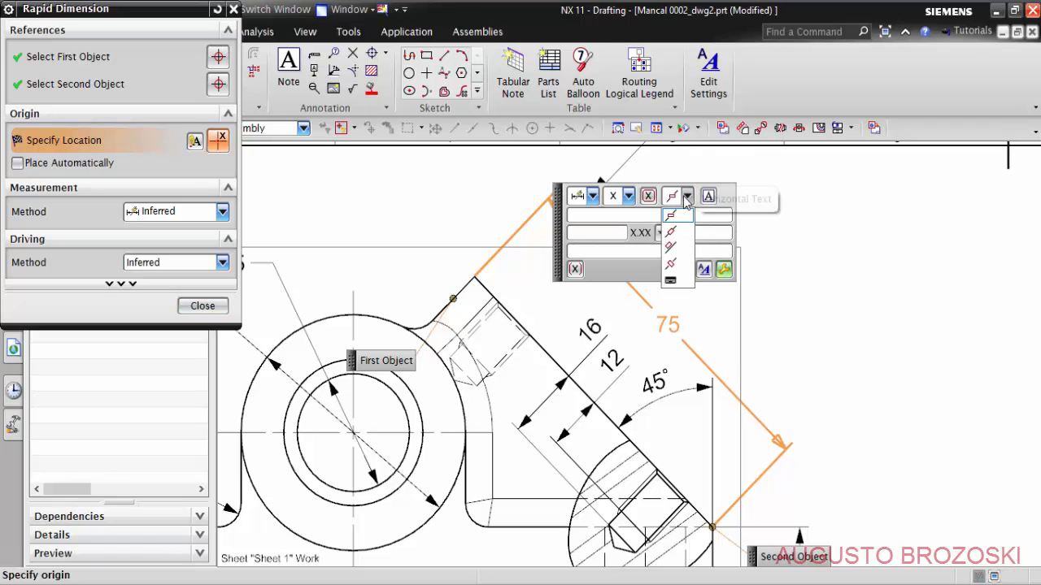
pyautogui.click(672, 248)
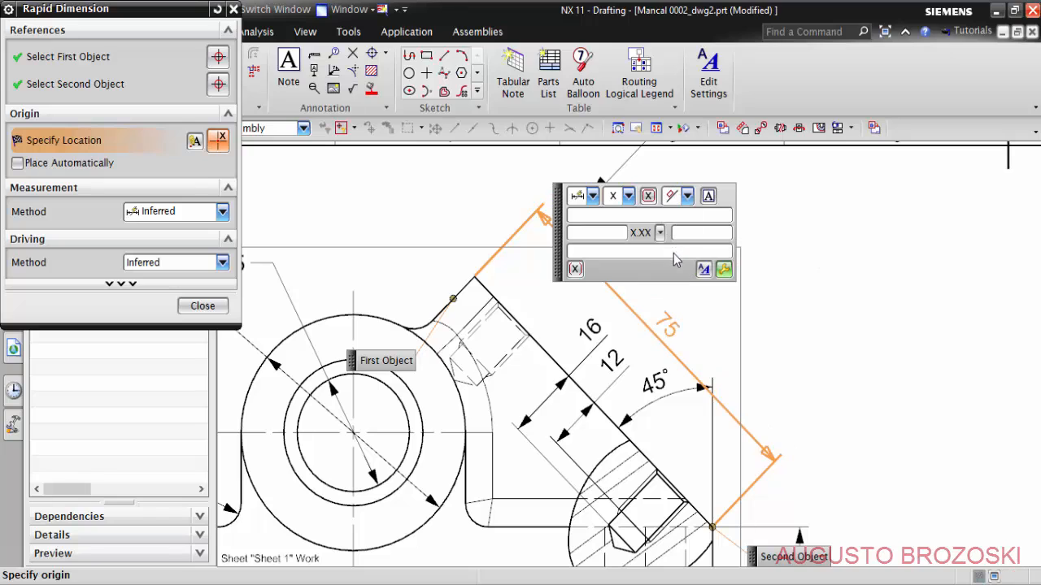
pyautogui.click(679, 309)
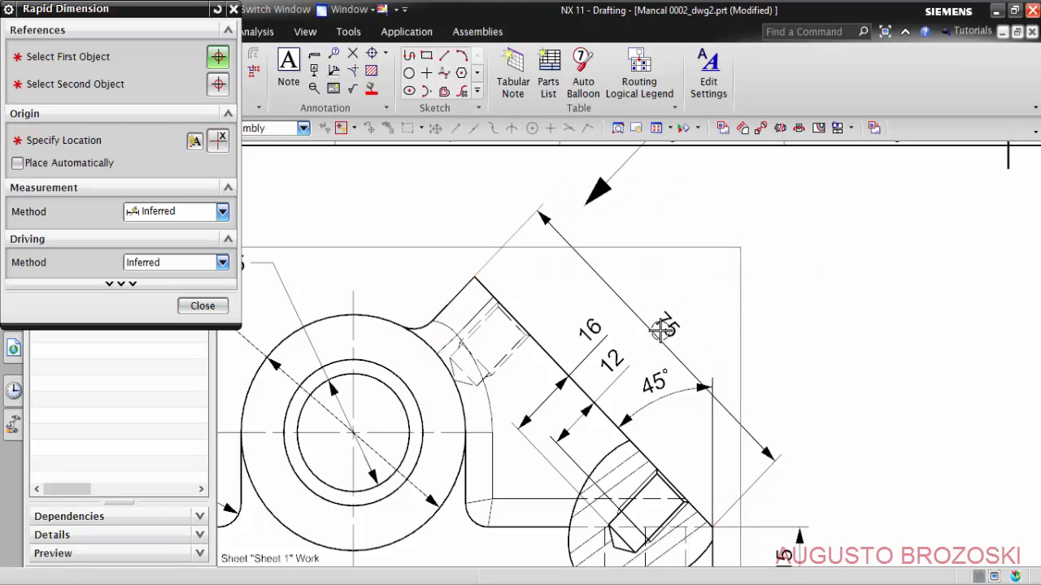
# - End dimensioning and move the inclined face's length dimension farther outward from the face in the front view
pyautogui.scroll(-5, 662, 327)
pyautogui.scroll(3, 536, 301)
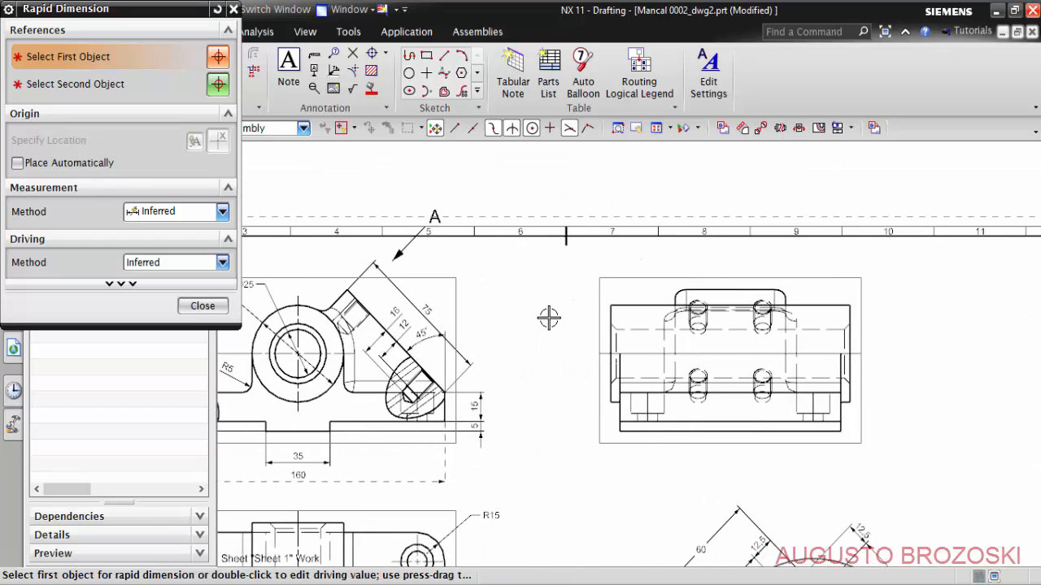
pyautogui.scroll(5, 619, 320)
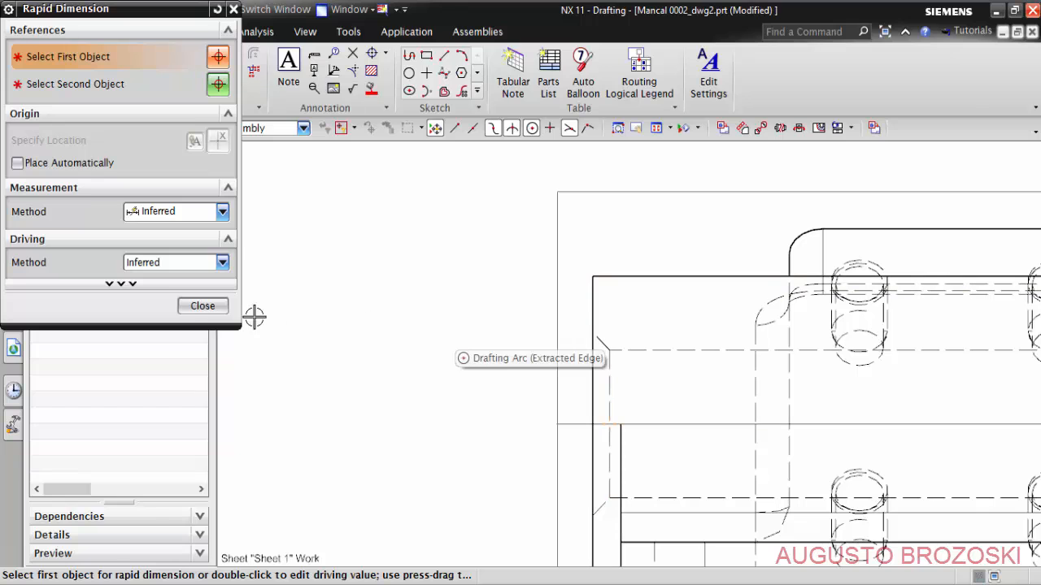
pyautogui.click(202, 306)
pyautogui.scroll(-5, 732, 314)
pyautogui.scroll(4, 446, 295)
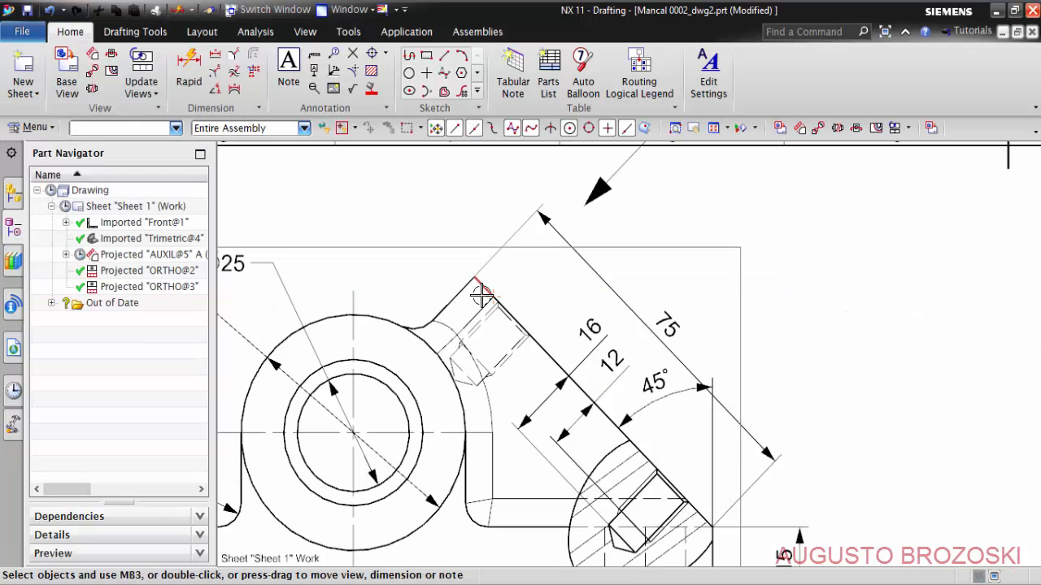
pyautogui.scroll(-2, 488, 298)
pyautogui.scroll(2, 581, 311)
pyautogui.moveTo(583, 311); pyautogui.dragTo(628, 297)
pyautogui.scroll(-5, 557, 308)
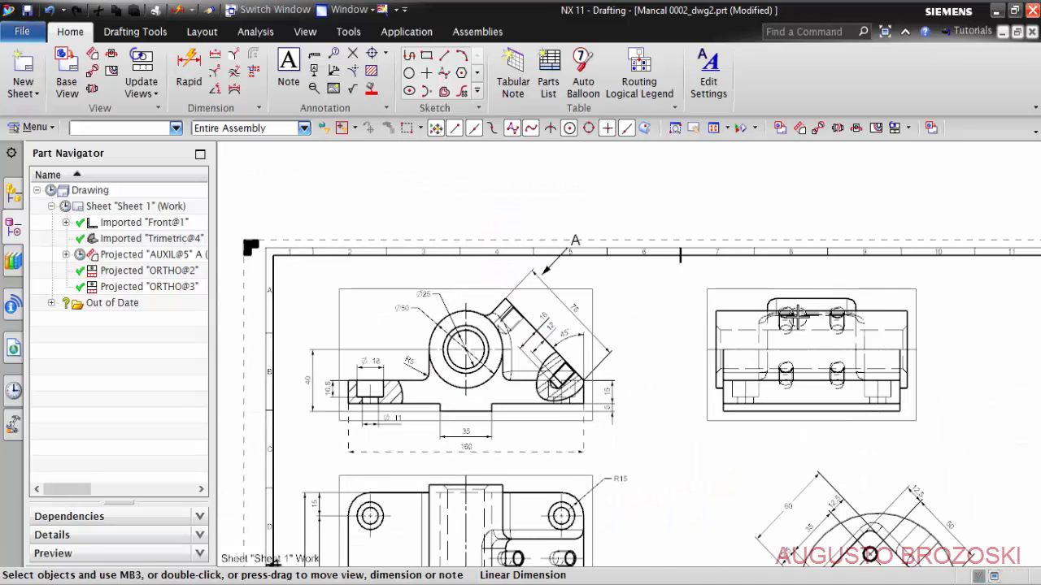
pyautogui.scroll(4, 793, 317)
pyautogui.keyDown('shift'); pyautogui.moveTo(752, 304); pyautogui.dragTo(541, 303, button='middle'); pyautogui.keyUp('shift')
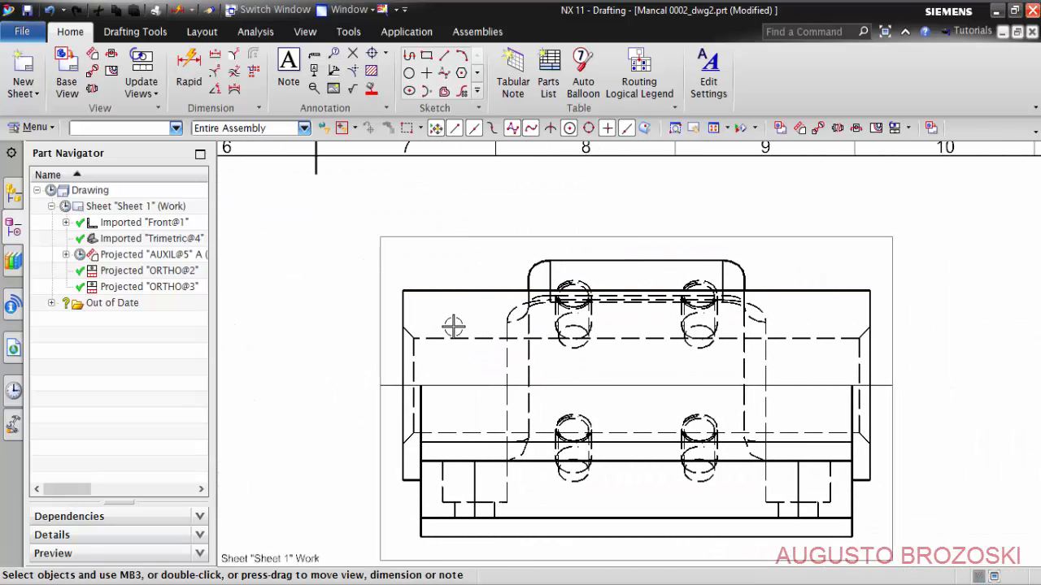
pyautogui.keyDown('shift'); pyautogui.moveTo(454, 304); pyautogui.dragTo(455, 269, button='middle'); pyautogui.keyUp('shift')
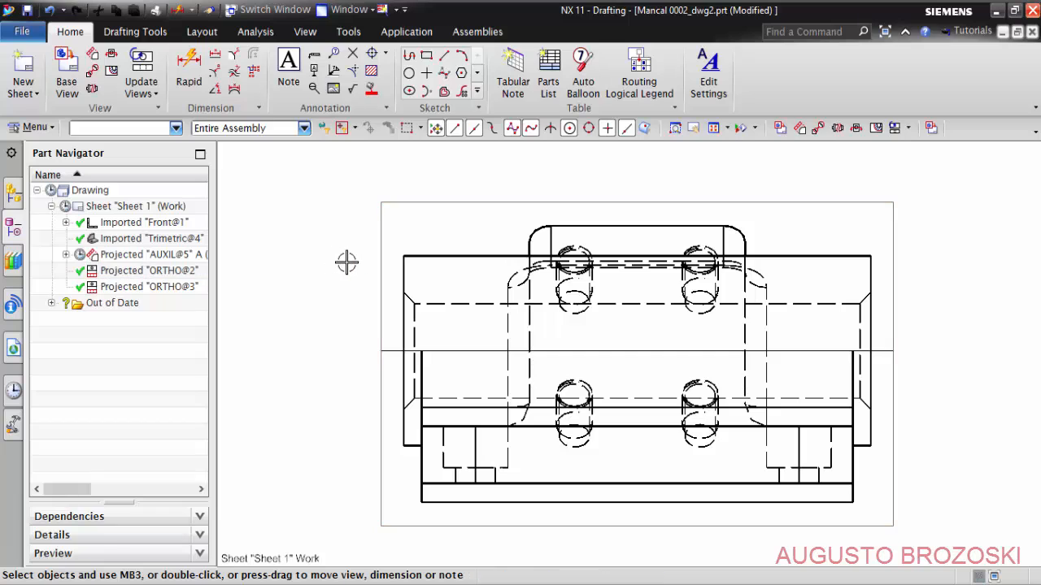
# - Make the top view ORTHO@2 the active sketch view and sketch a closed degree-3, four-point studio spline around its upper-left corner
pyautogui.rightClick(378, 261)
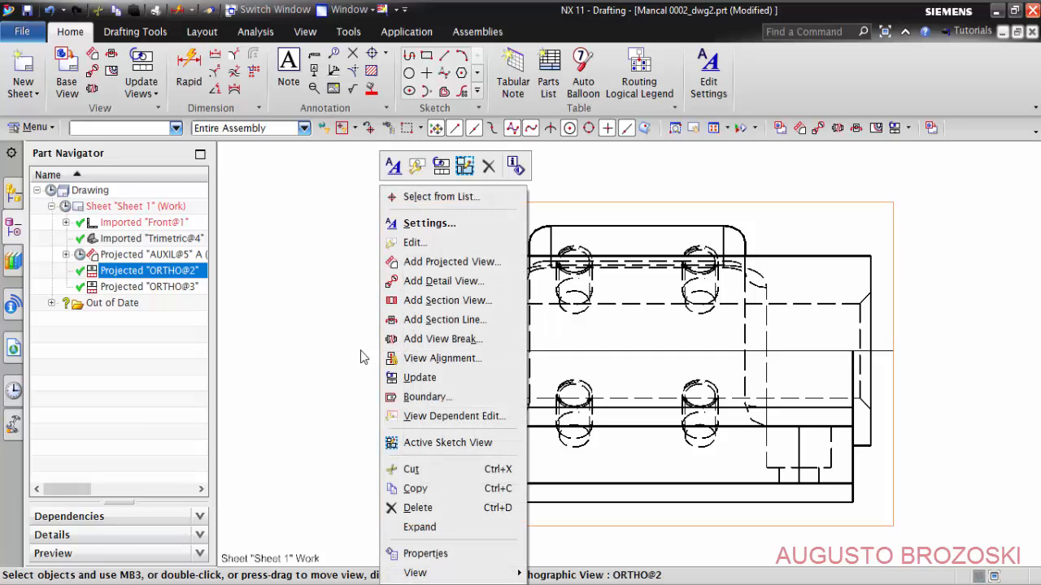
pyautogui.click(448, 446)
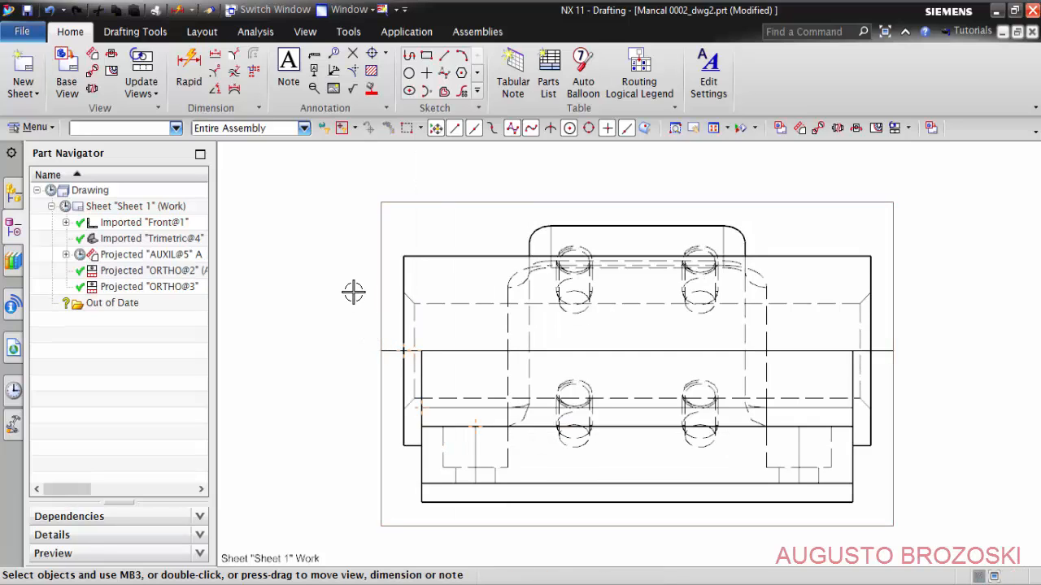
pyautogui.click(202, 31)
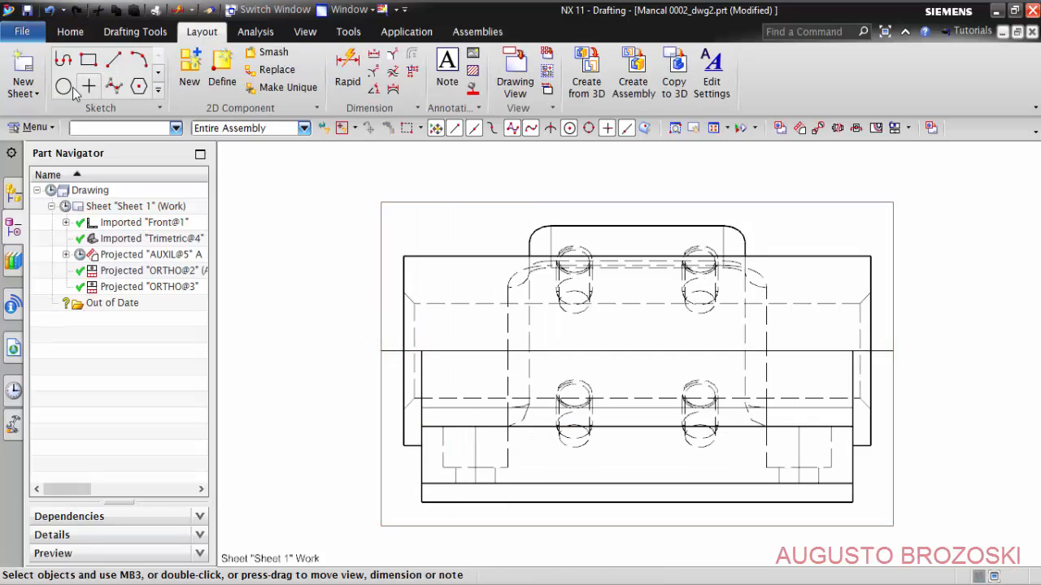
pyautogui.click(115, 87)
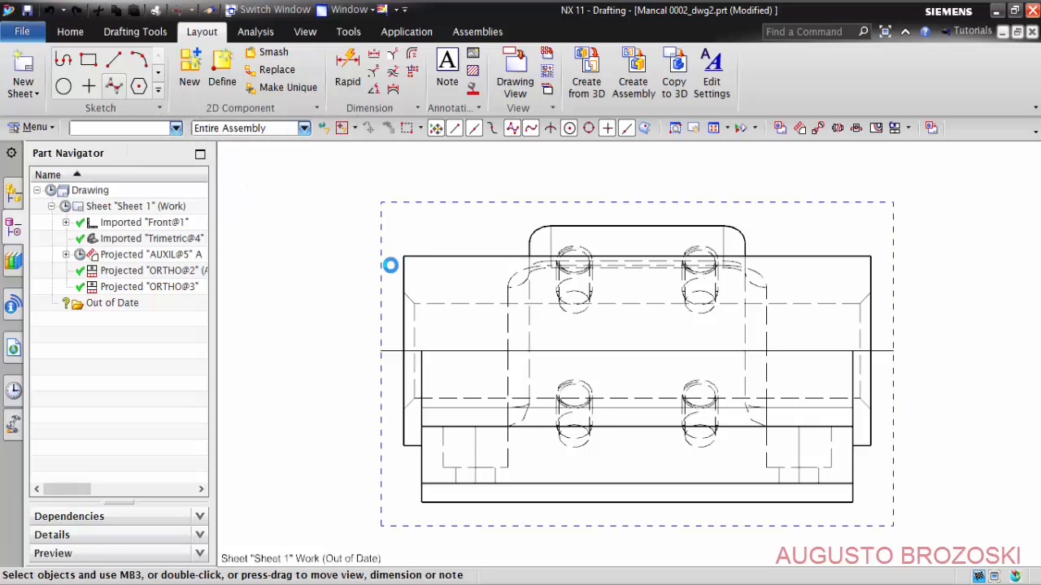
pyautogui.scroll(3, 394, 268)
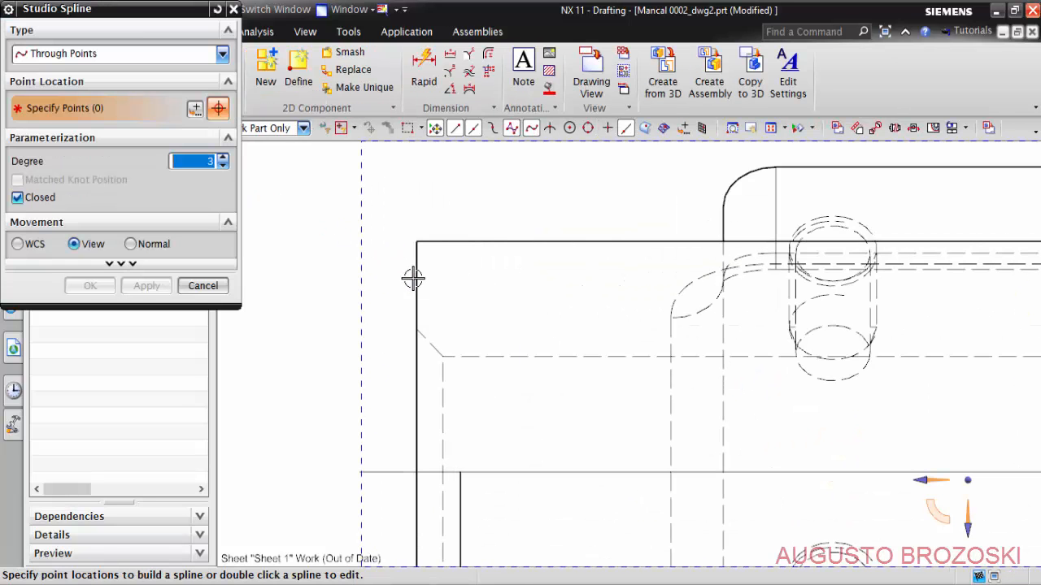
pyautogui.scroll(-3, 532, 276)
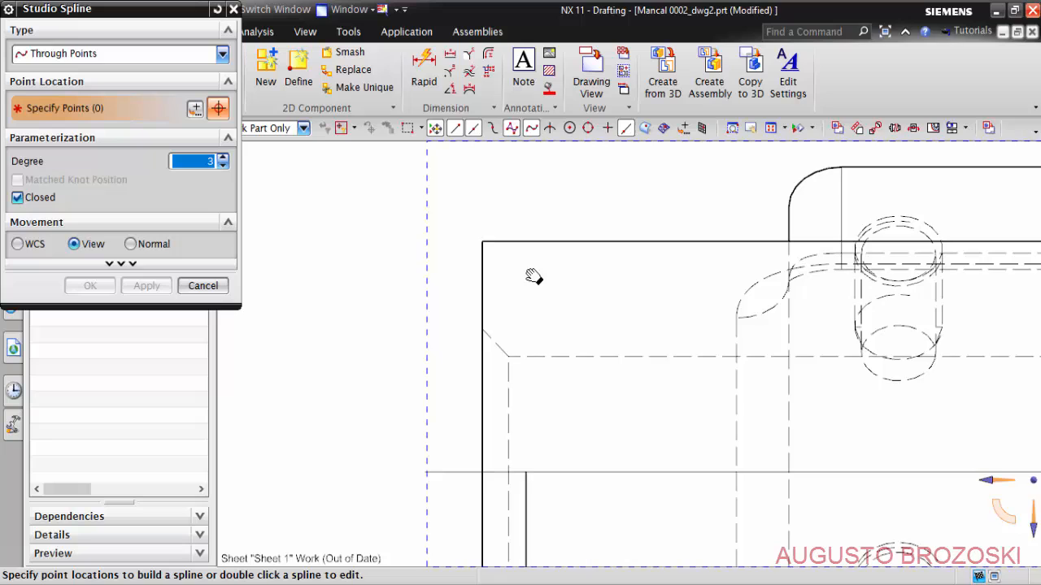
pyautogui.click(572, 188)
pyautogui.click(412, 252)
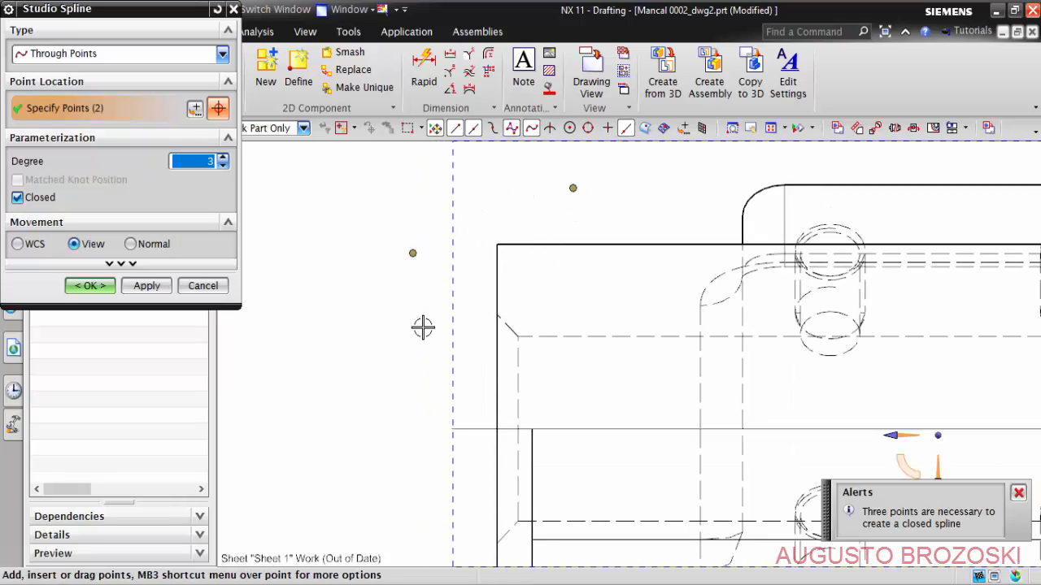
pyautogui.click(471, 398)
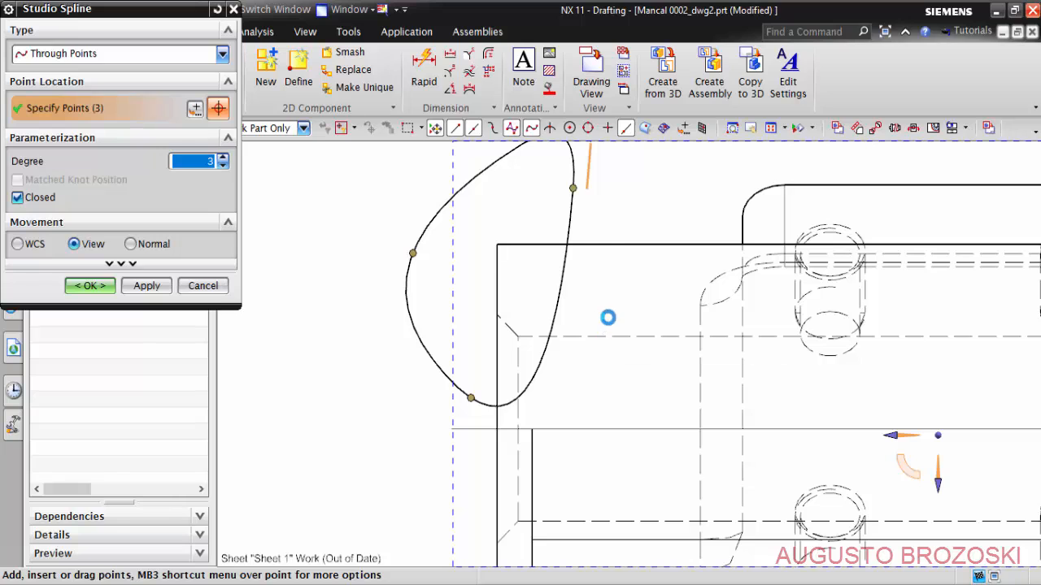
pyautogui.click(606, 318)
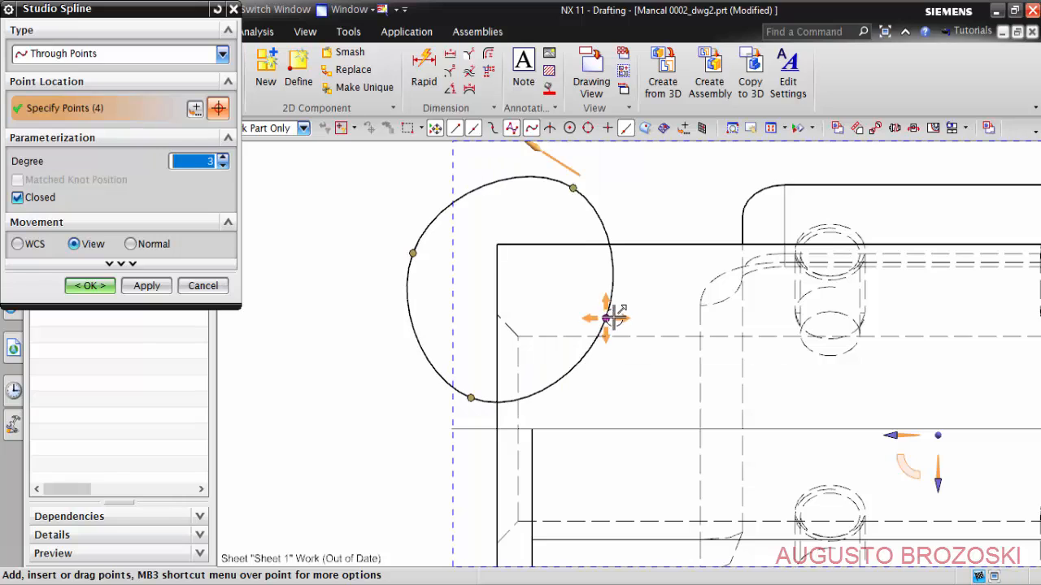
pyautogui.click(89, 285)
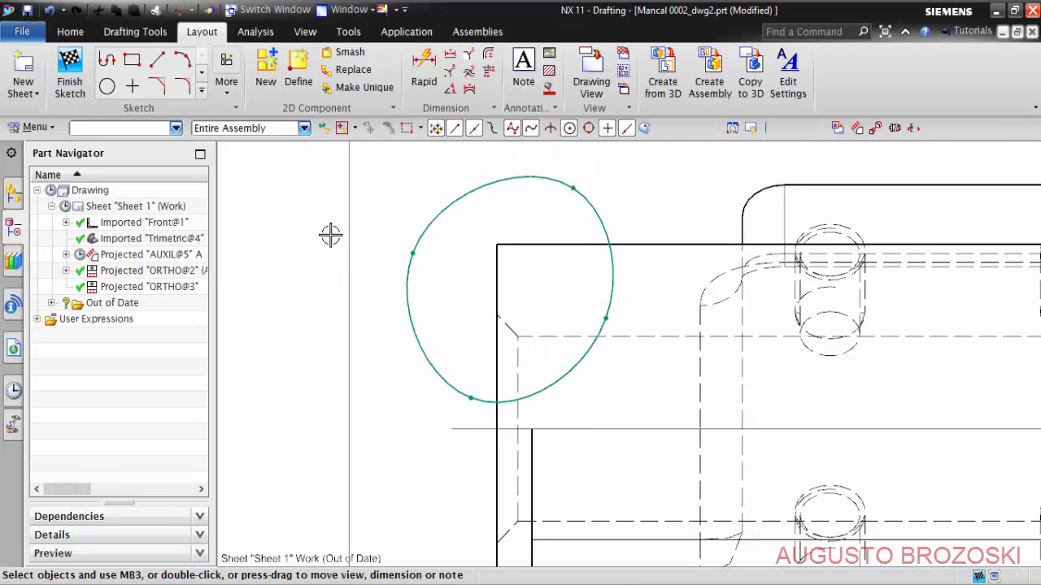
pyautogui.click(70, 71)
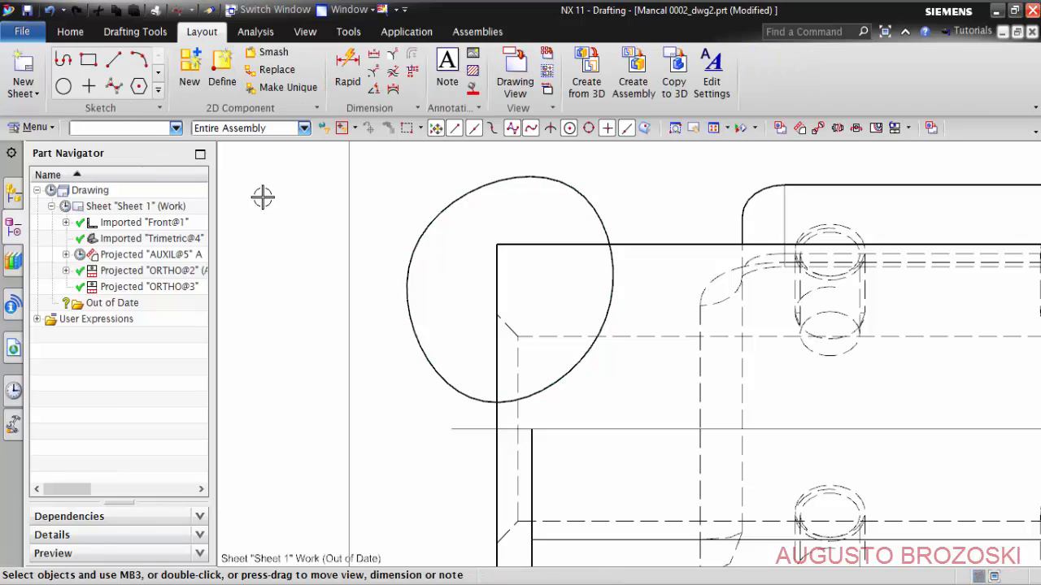
# - Start a break-out section in view ORTHO@2 with its base point at the inner end of the upper-left bore chamfer
pyautogui.click(70, 31)
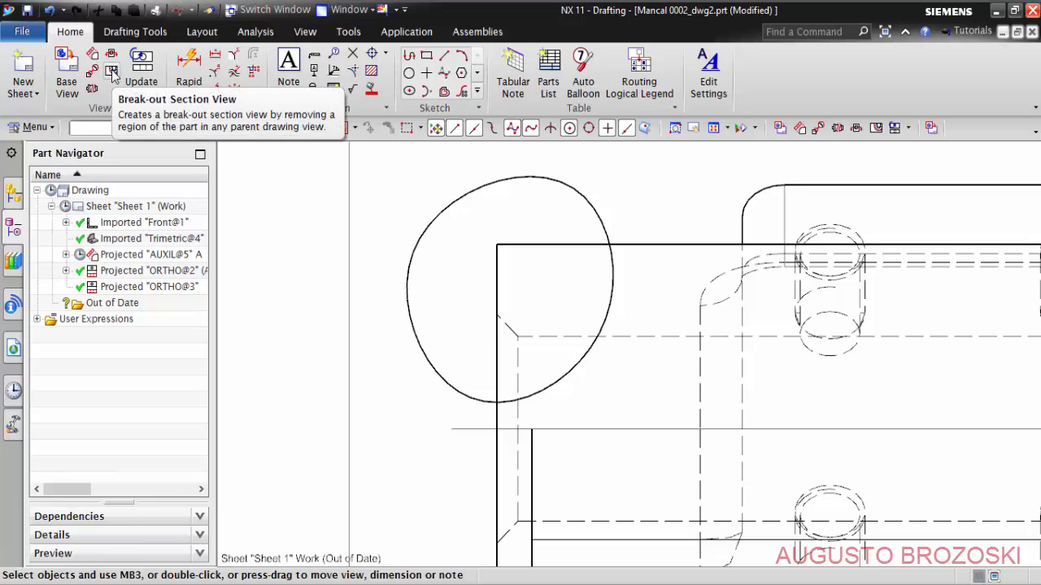
pyautogui.click(112, 73)
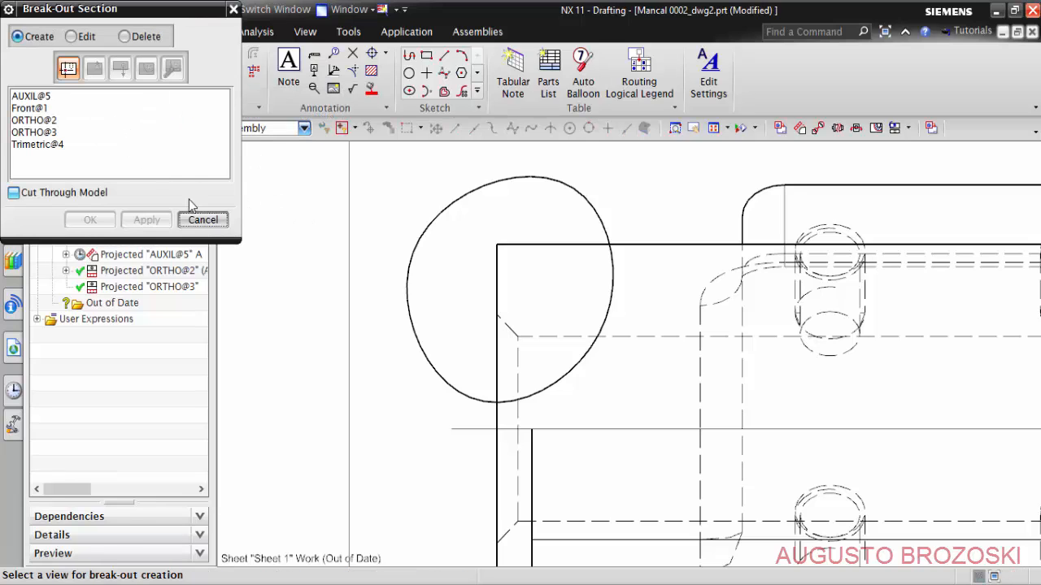
pyautogui.click(348, 268)
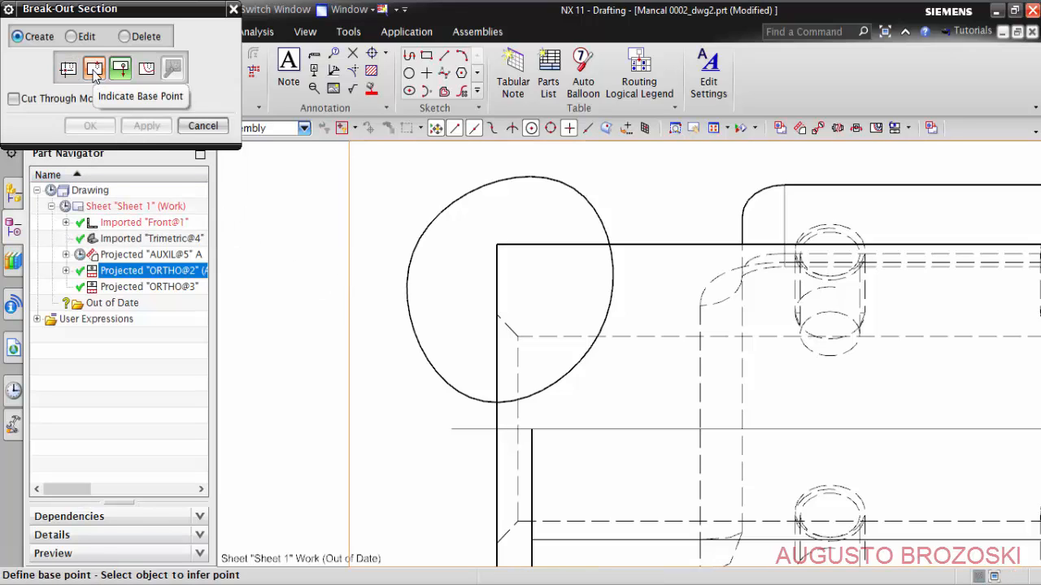
pyautogui.scroll(3, 504, 382)
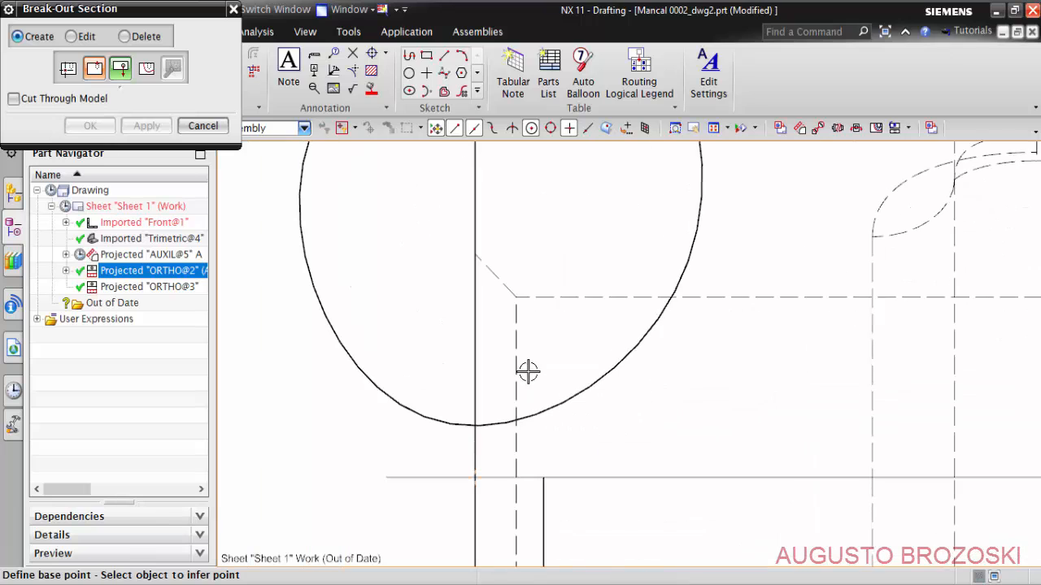
pyautogui.click(516, 298)
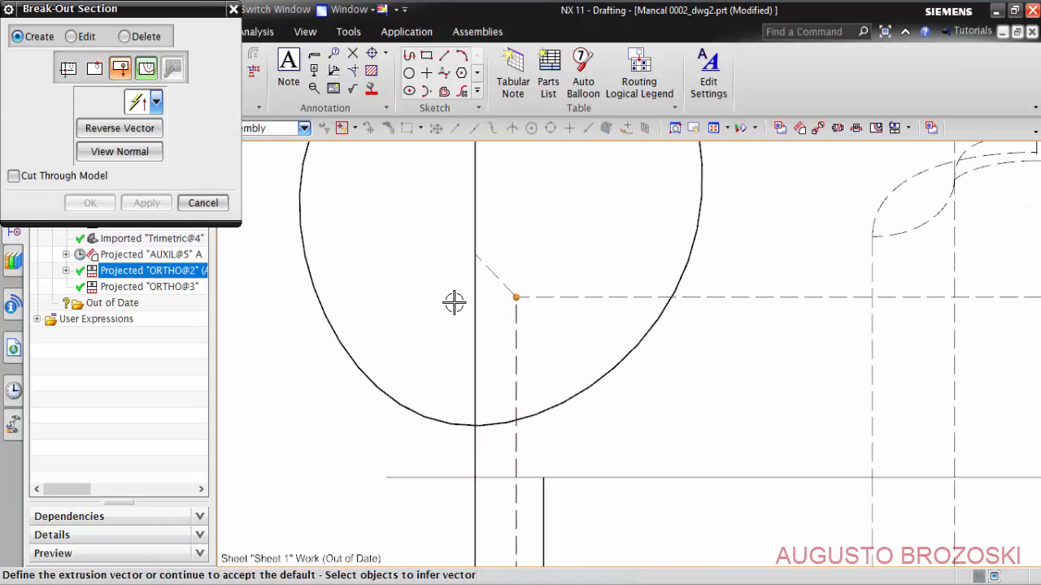
# - Create the break-out section with ZC as the extrusion vector and the closed spline as its boundary
pyautogui.click(156, 103)
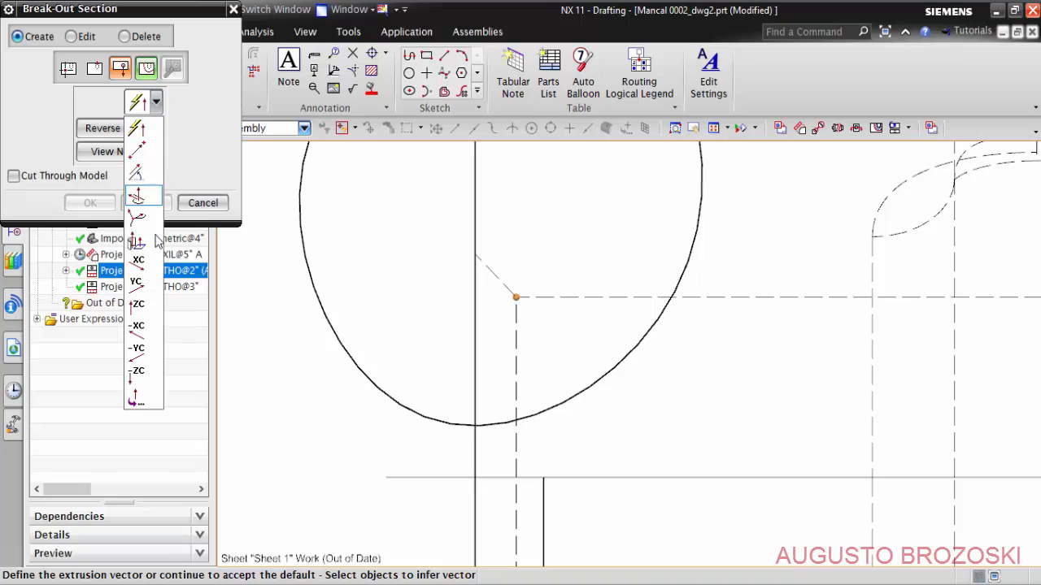
pyautogui.click(146, 307)
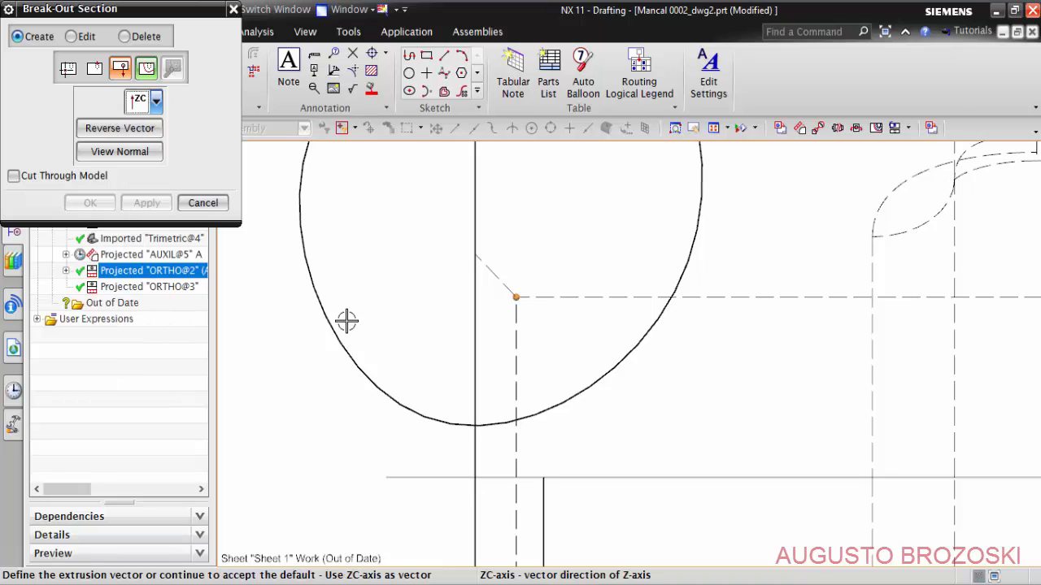
pyautogui.middleClick(338, 268)
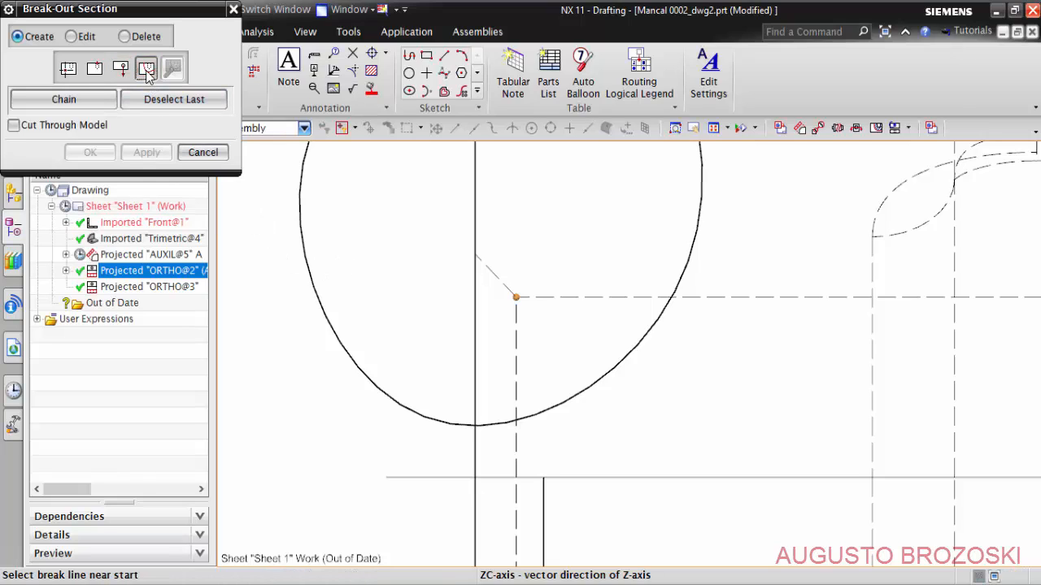
pyautogui.click(301, 244)
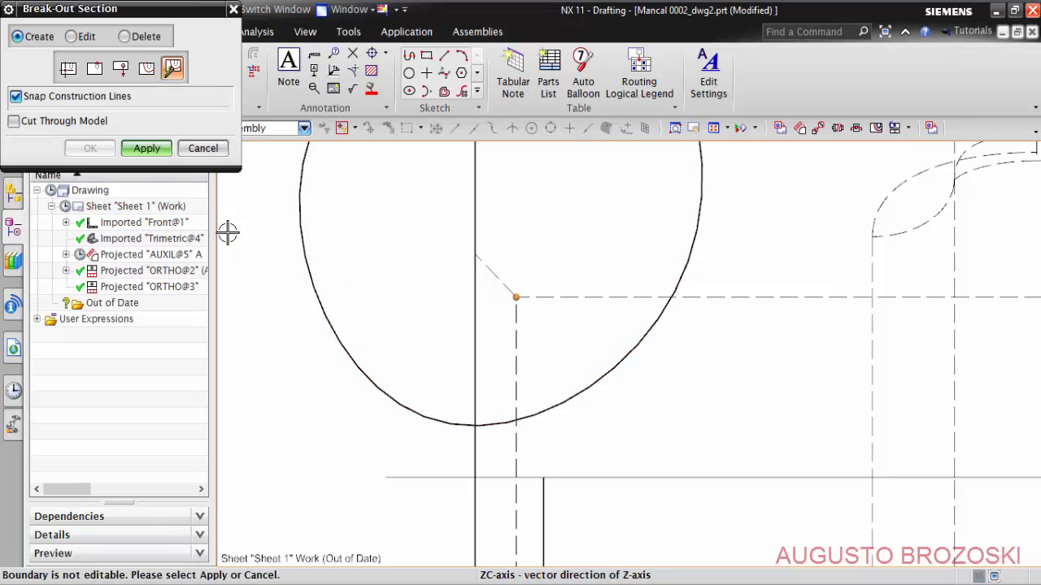
pyautogui.click(146, 149)
pyautogui.scroll(-5, 407, 329)
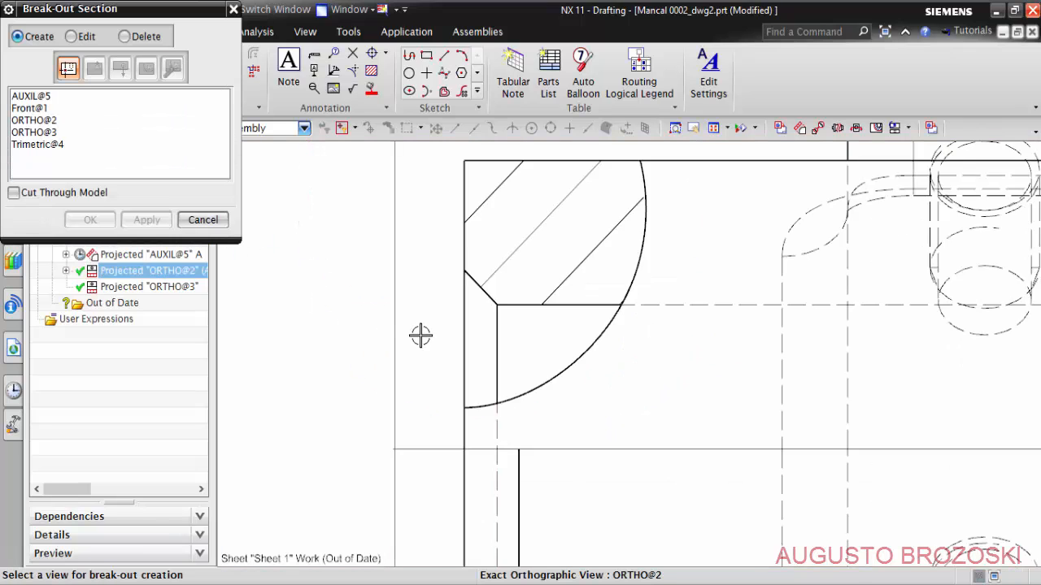
pyautogui.click(213, 222)
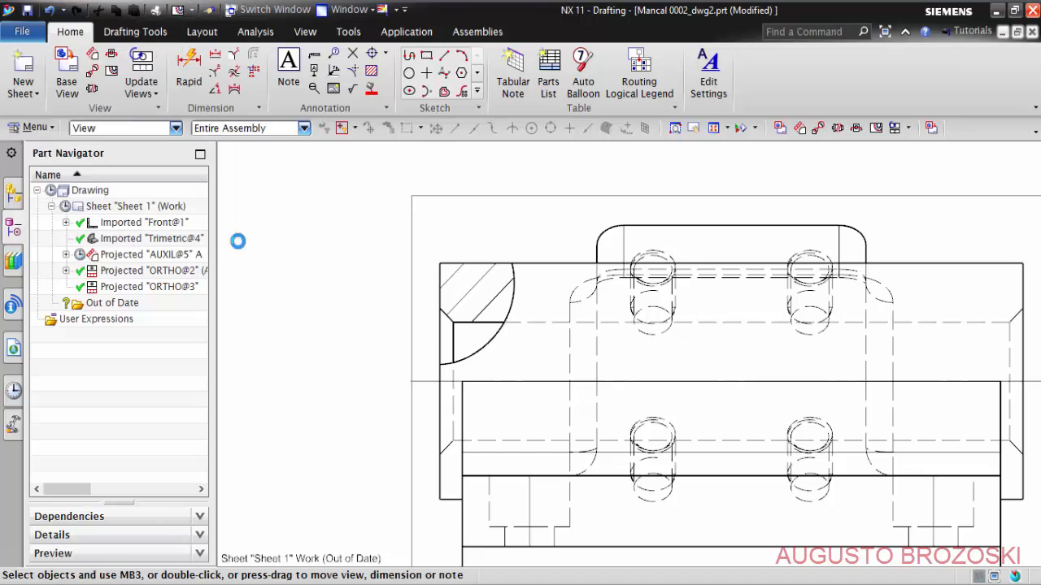
# - Start a rapid dimension from the inner end of the bore chamfer in the break-out section
pyautogui.click(189, 72)
pyautogui.scroll(5, 414, 300)
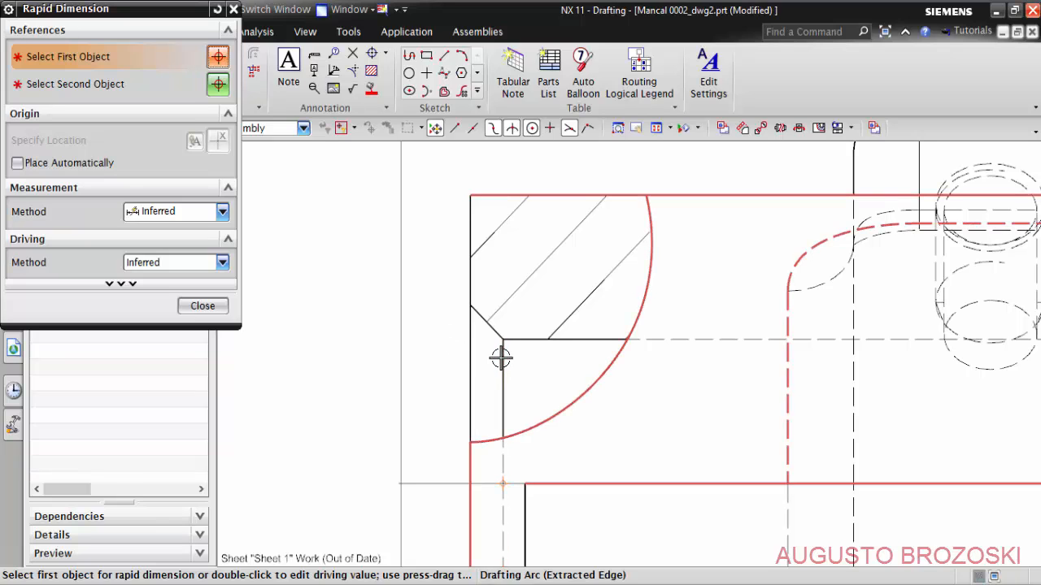
pyautogui.click(502, 358)
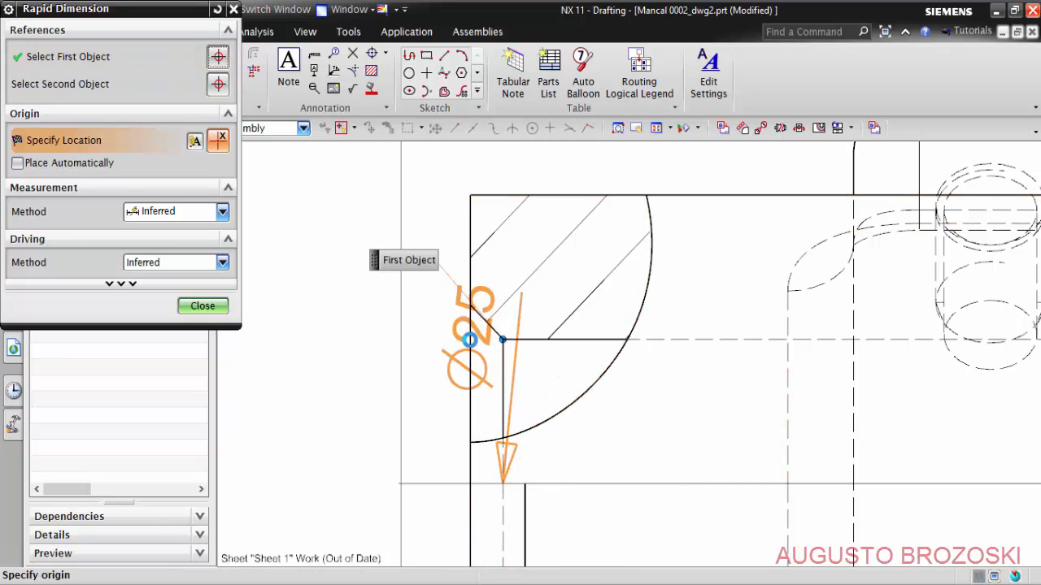
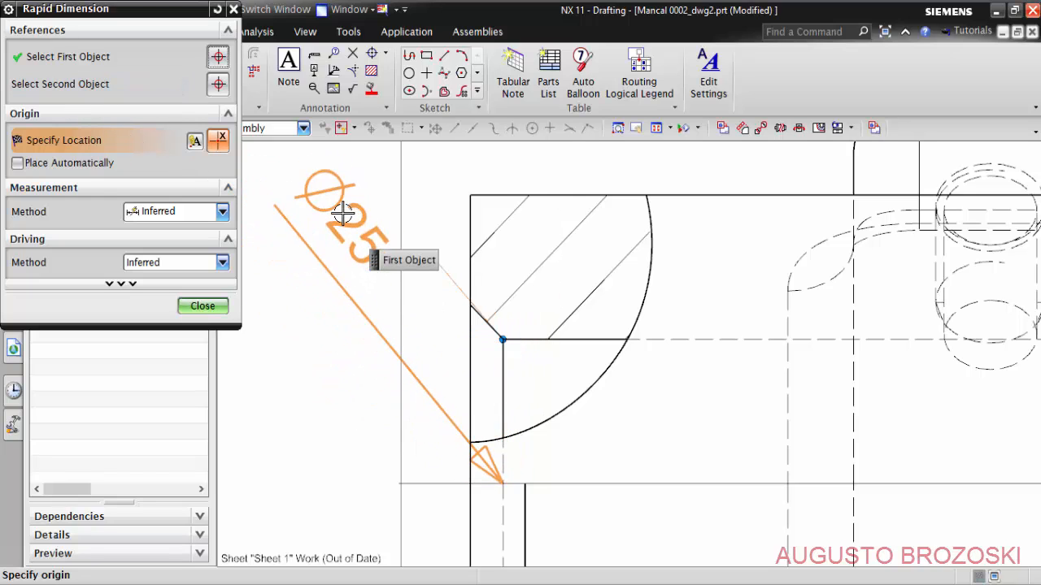
# - Dimension the bore chamfer's horizontal width from its inner end to the part's outer end face, placing it above view ORTHO@2
pyautogui.click(90, 56)
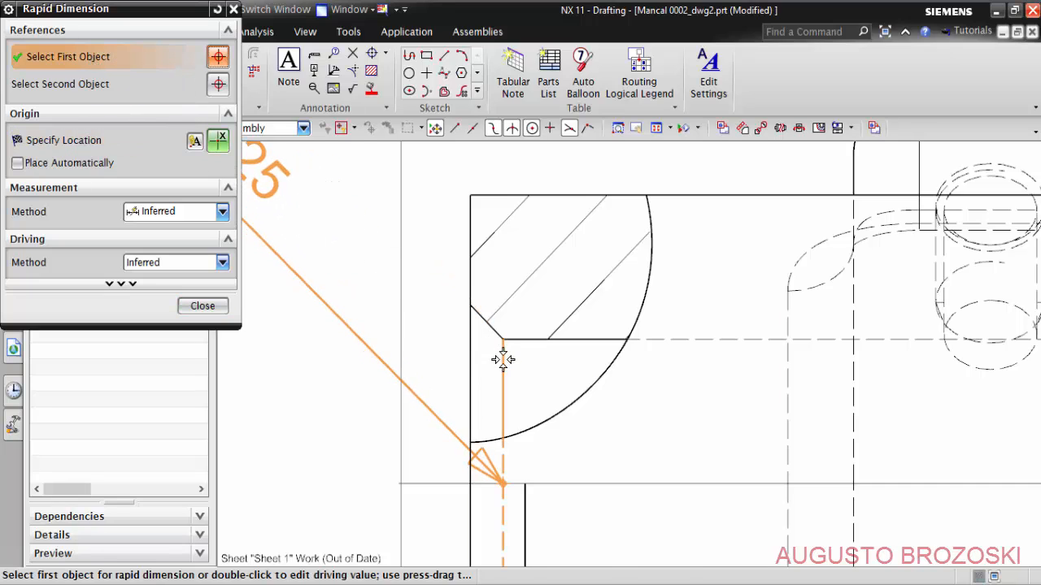
pyautogui.click(469, 331)
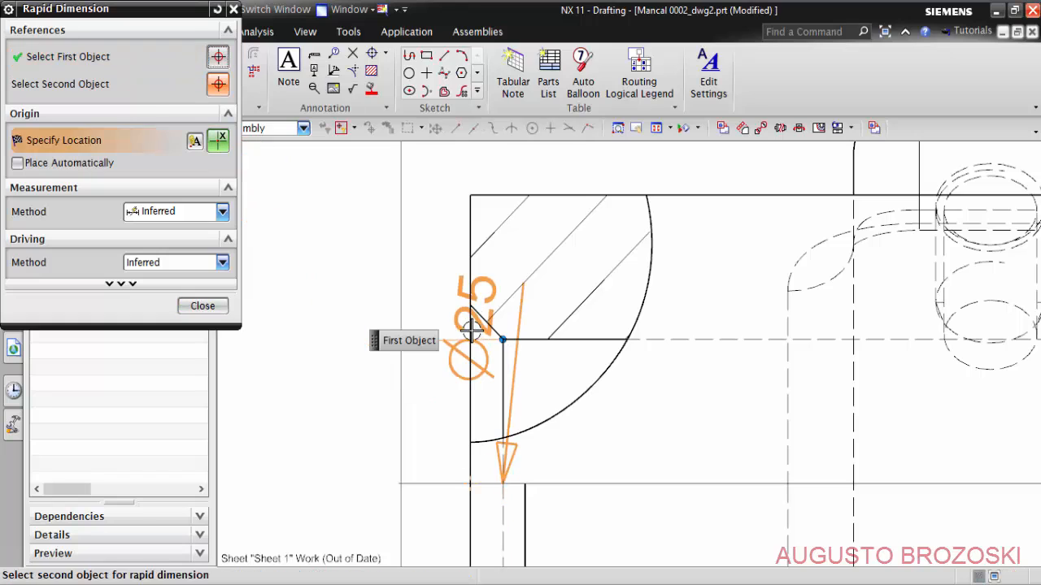
pyautogui.click(107, 87)
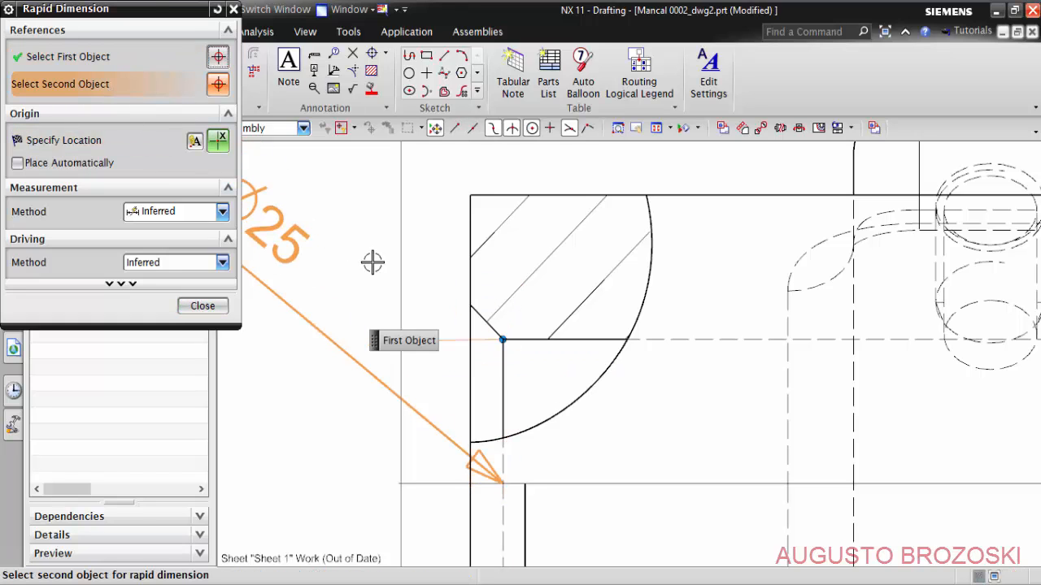
pyautogui.click(470, 198)
pyautogui.scroll(4, 513, 276)
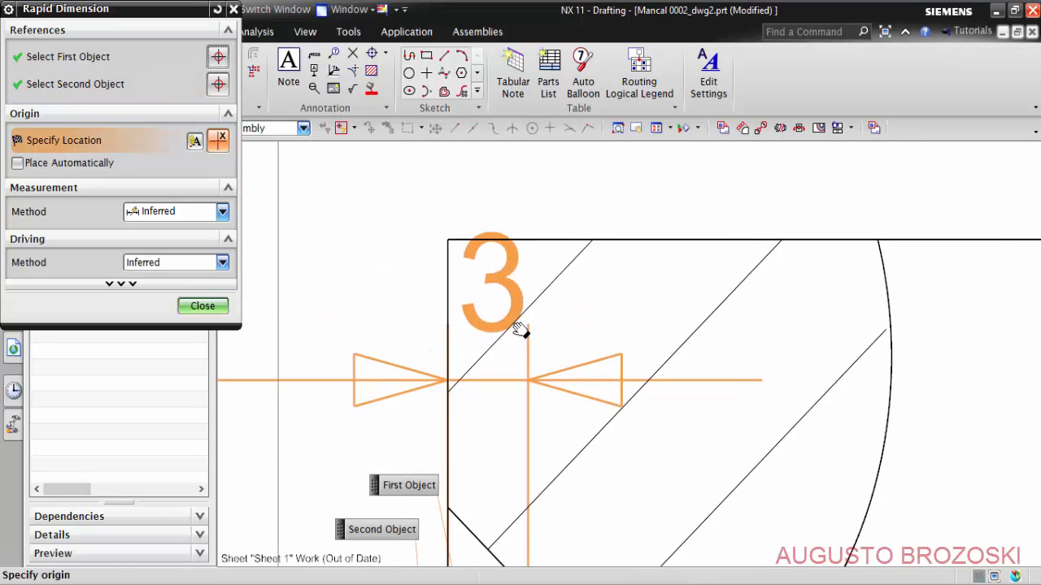
pyautogui.scroll(-6, 525, 309)
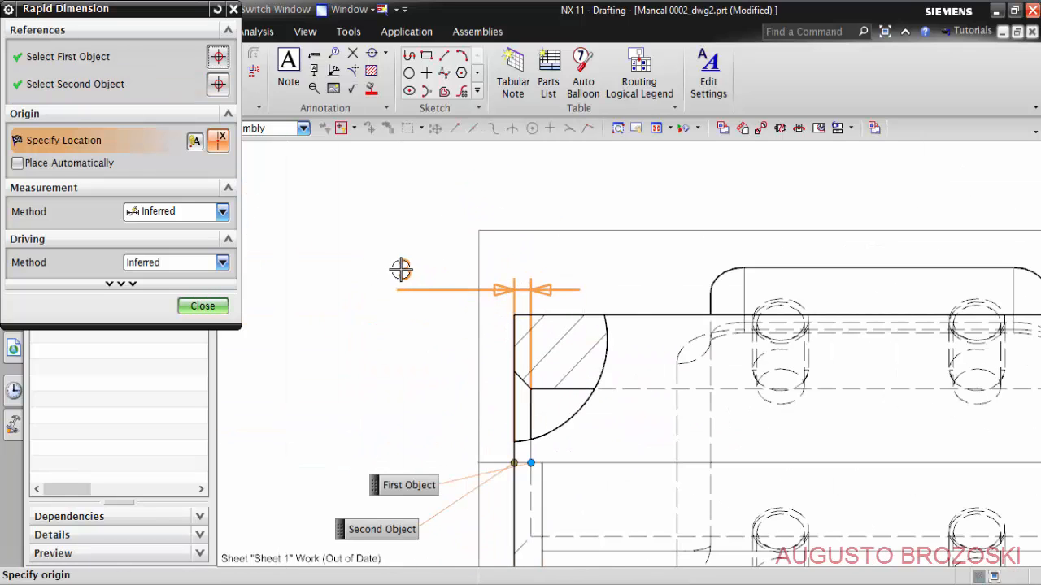
pyautogui.click(407, 259)
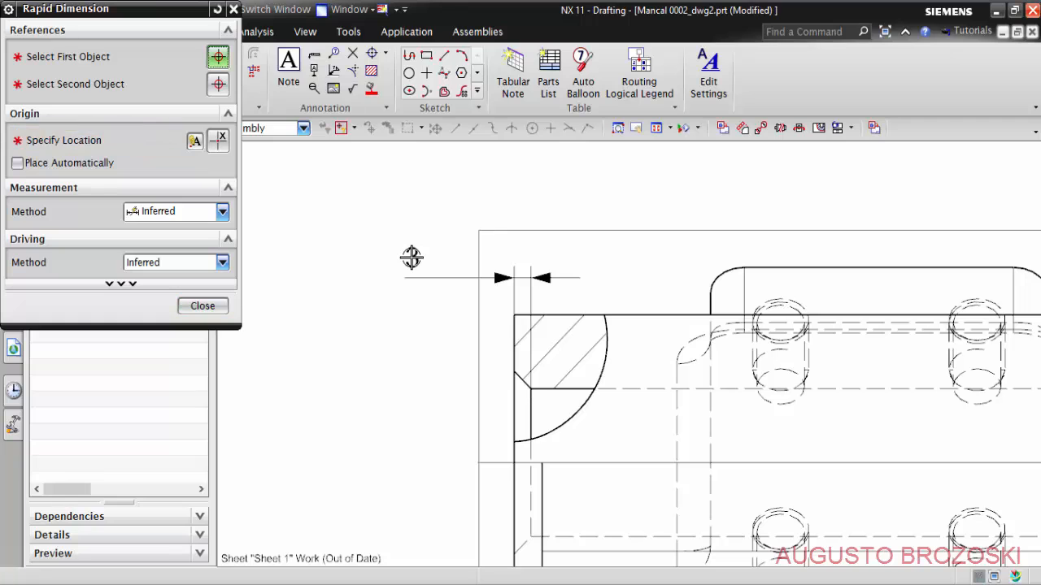
pyautogui.click(210, 305)
# - Append the text "x 45°" after the value of the bore chamfer's linear dimension
pyautogui.scroll(4, 419, 277)
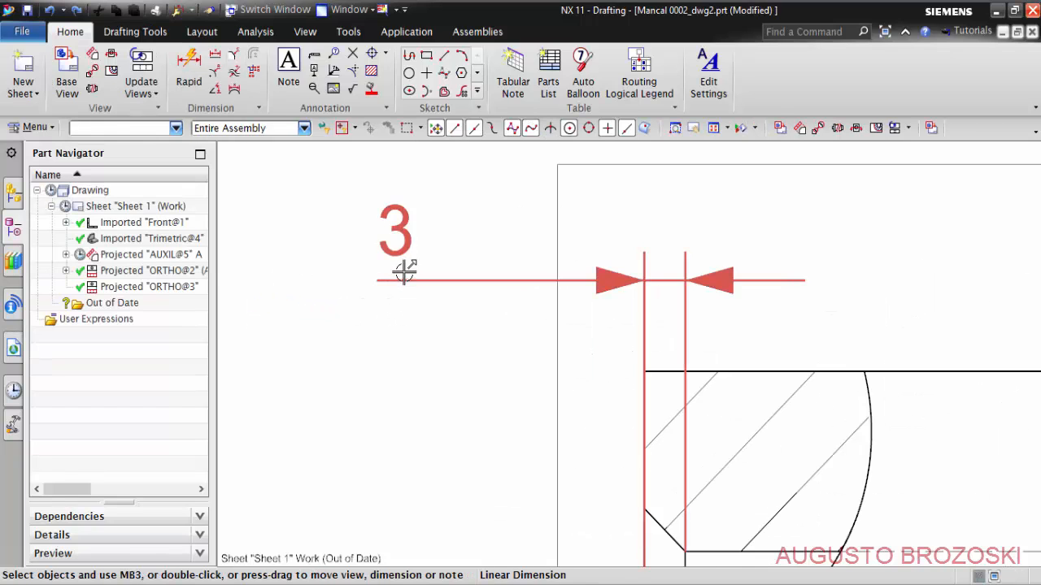
pyautogui.click(402, 253)
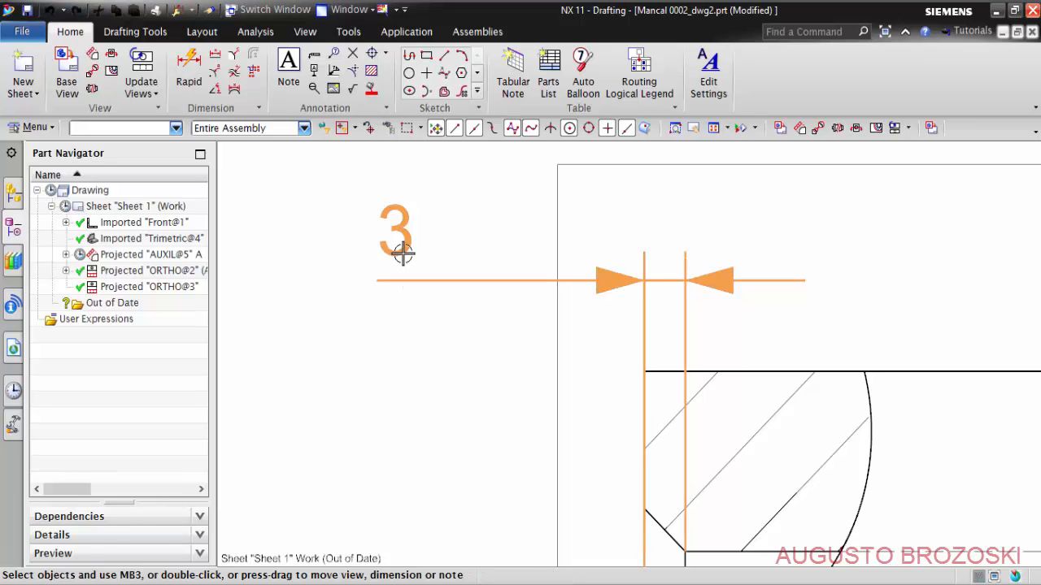
pyautogui.doubleClick(403, 253)
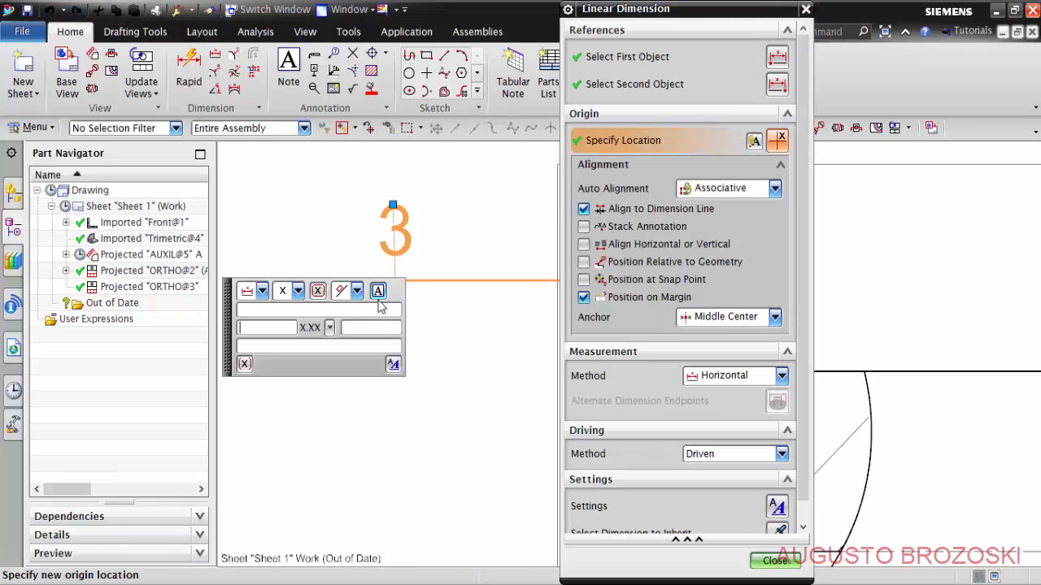
pyautogui.click(379, 294)
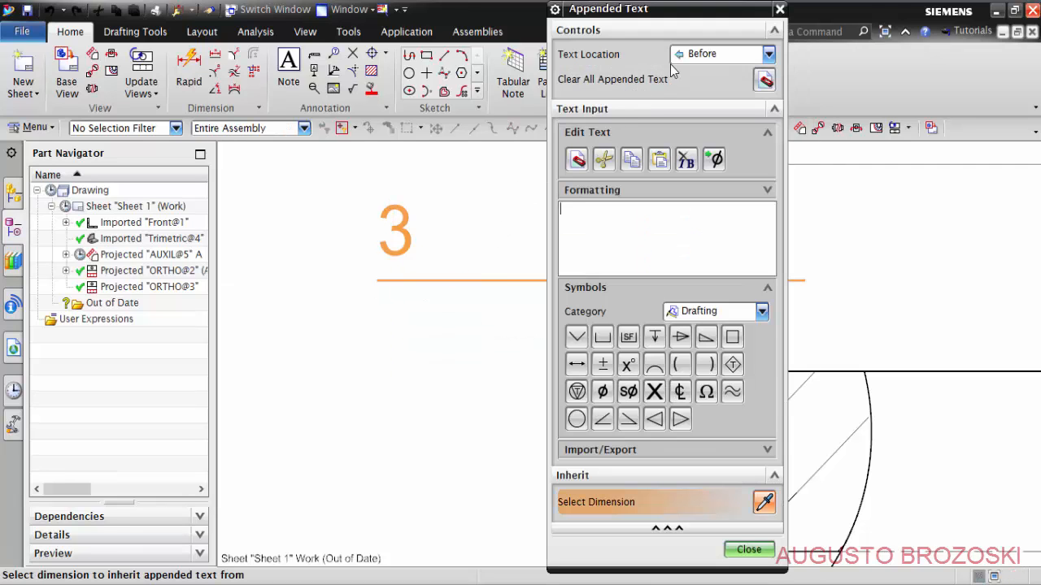
pyautogui.click(768, 53)
pyautogui.click(702, 89)
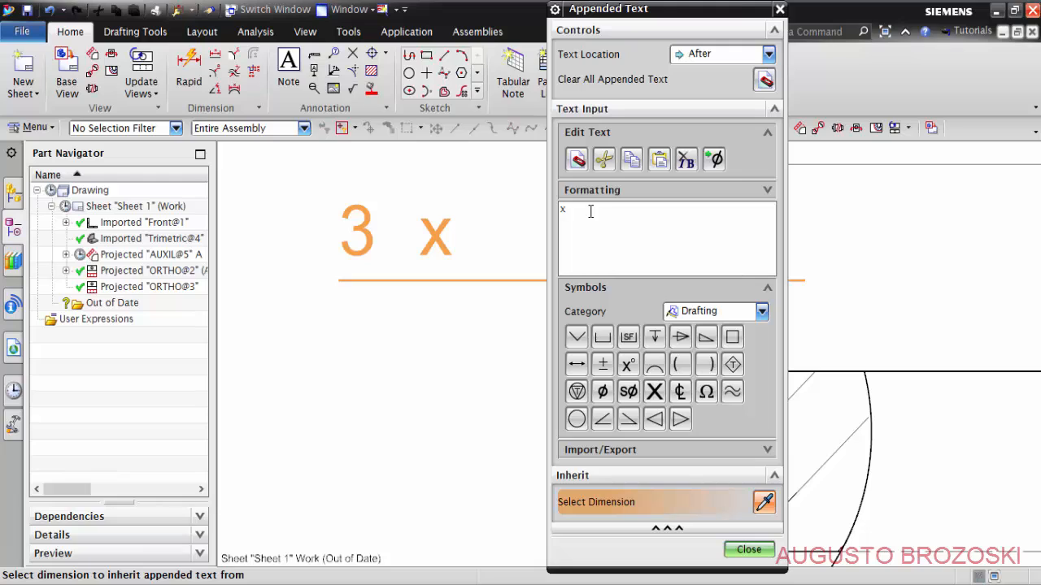
pyautogui.write('45')
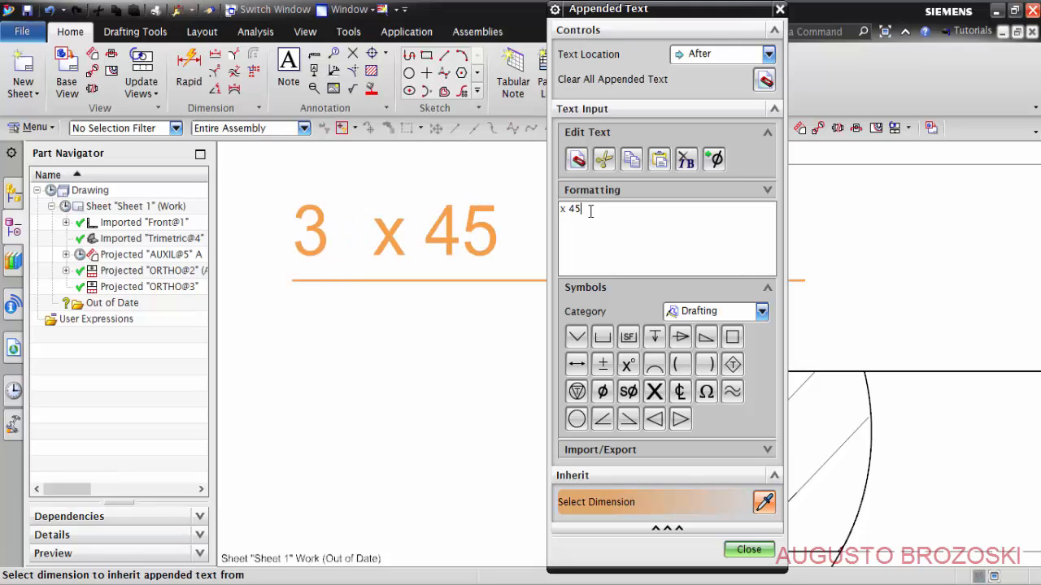
pyautogui.click(628, 364)
pyautogui.click(748, 551)
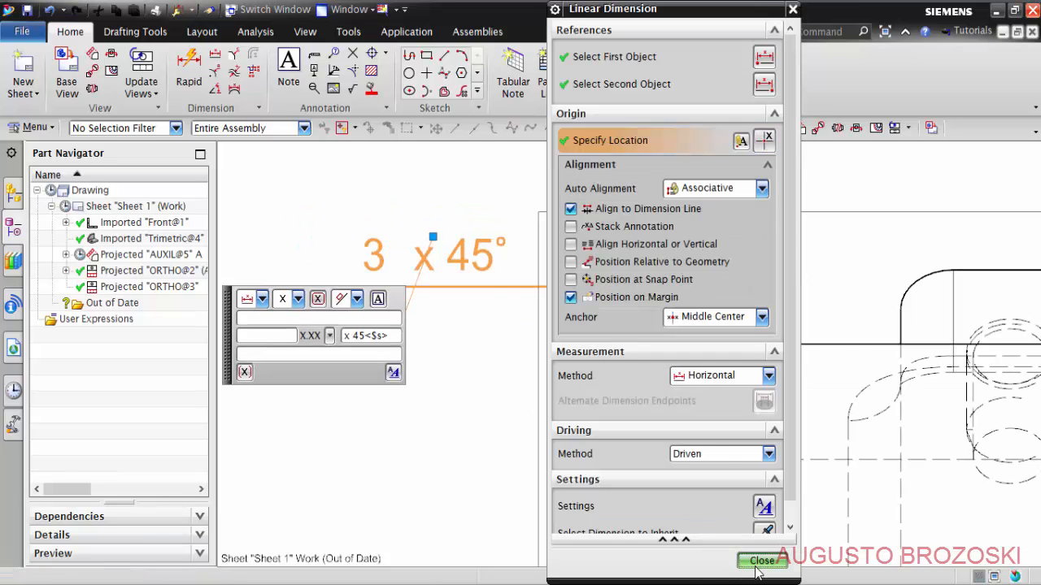
pyautogui.click(761, 561)
# - Move the 3 x 45° dimension higher so its text sits above the border of view ORTHO@2
pyautogui.scroll(-5, 509, 390)
pyautogui.scroll(3, 510, 328)
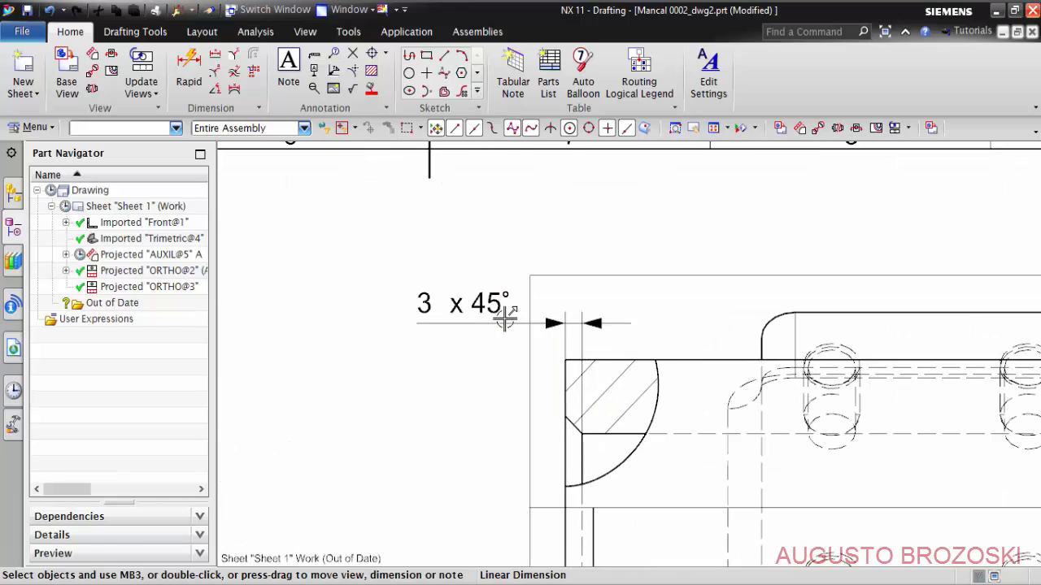
pyautogui.moveTo(504, 318)
pyautogui.mouseDown()
pyautogui.moveTo(493, 263)
pyautogui.moveTo(470, 242)
pyautogui.mouseUp()
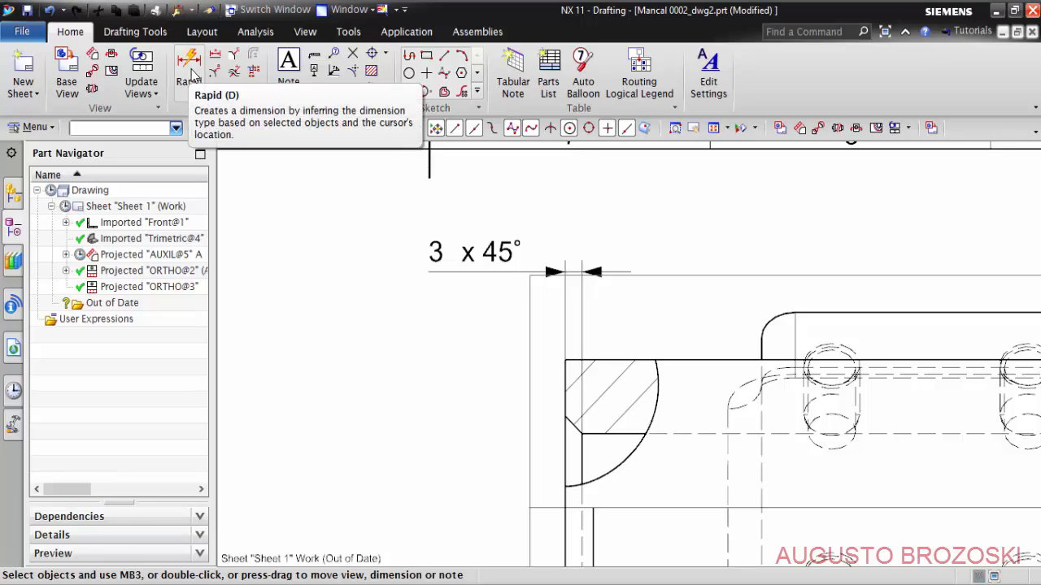
# - Try a chamfer dimension on the bore chamfer, placed above the existing 3 x 45° dimension, and delete this duplicate
pyautogui.click(233, 59)
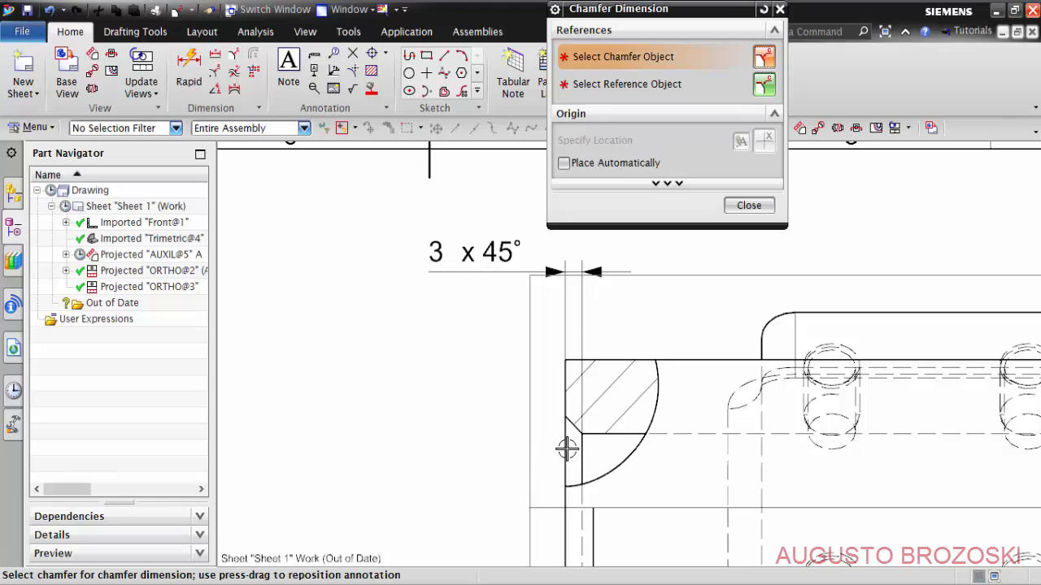
pyautogui.scroll(3, 574, 443)
pyautogui.click(567, 402)
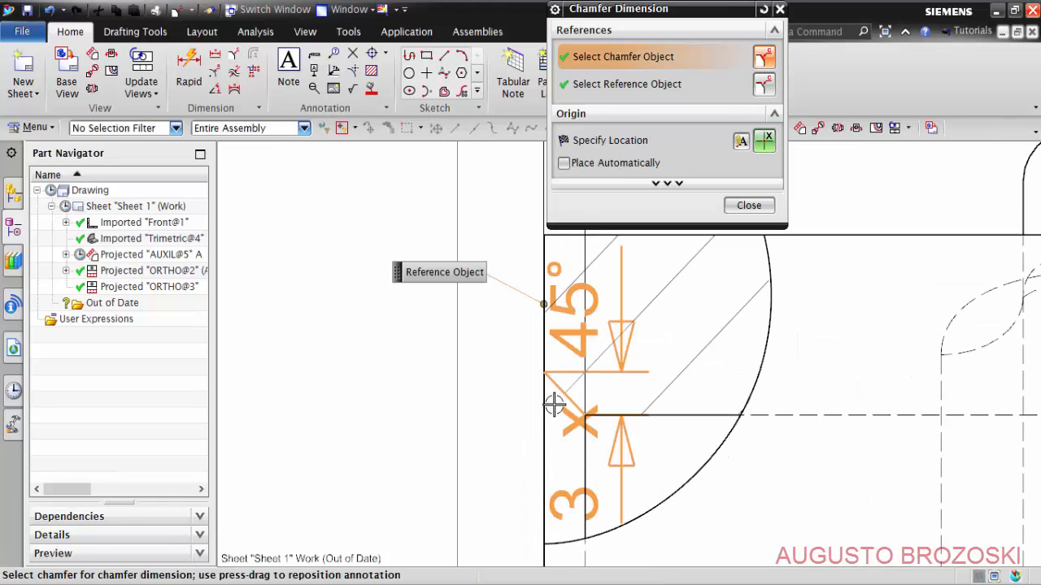
pyautogui.scroll(-2, 553, 399)
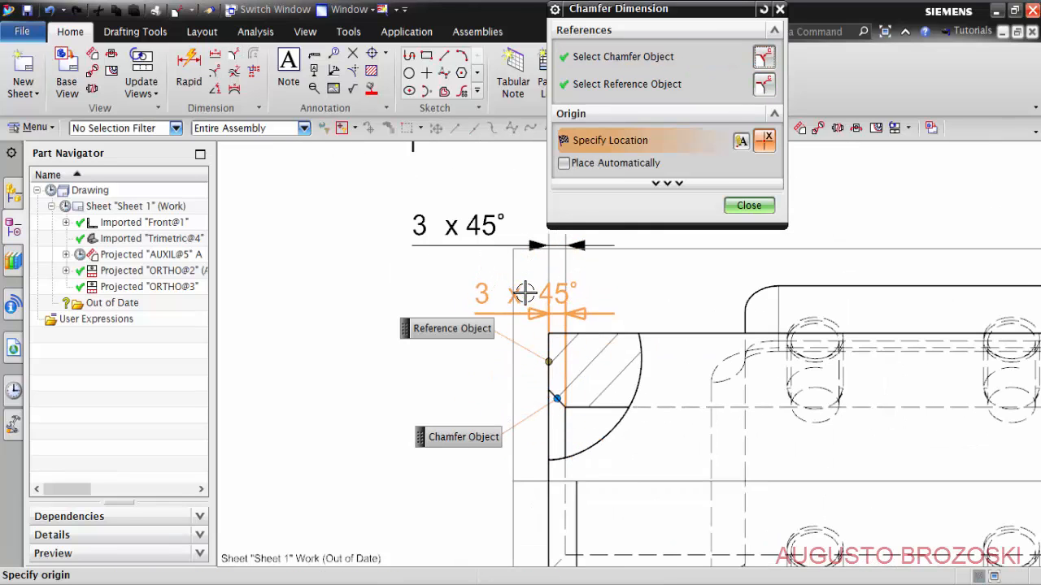
pyautogui.click(525, 290)
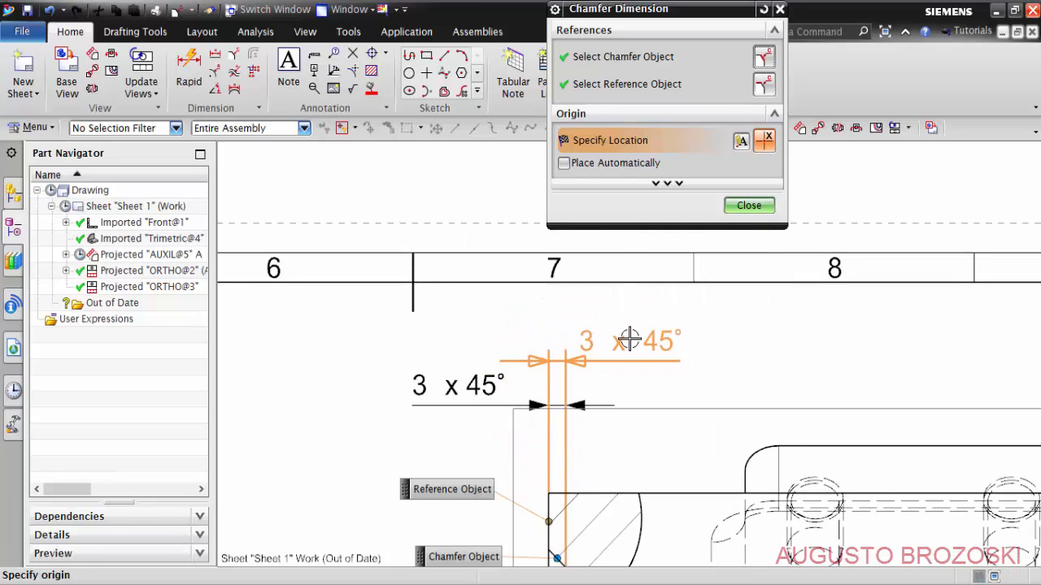
pyautogui.click(631, 332)
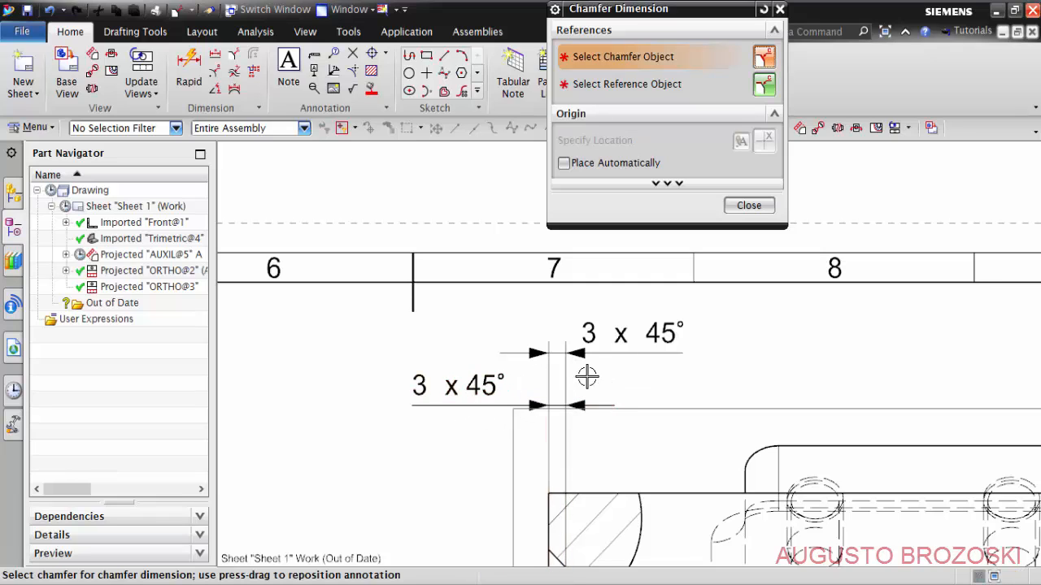
pyautogui.click(749, 206)
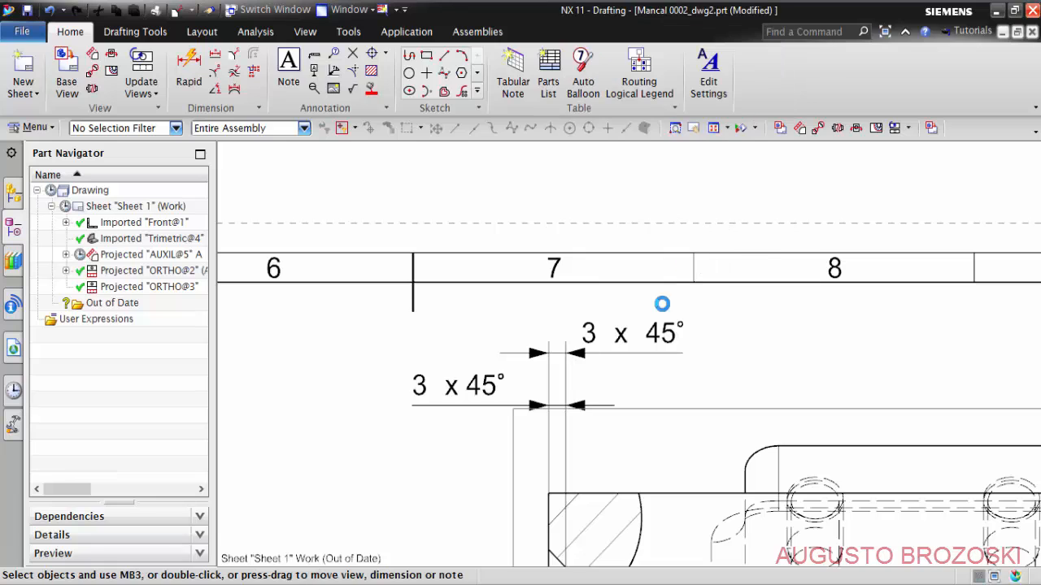
pyautogui.click(619, 342)
pyautogui.press('Delete')
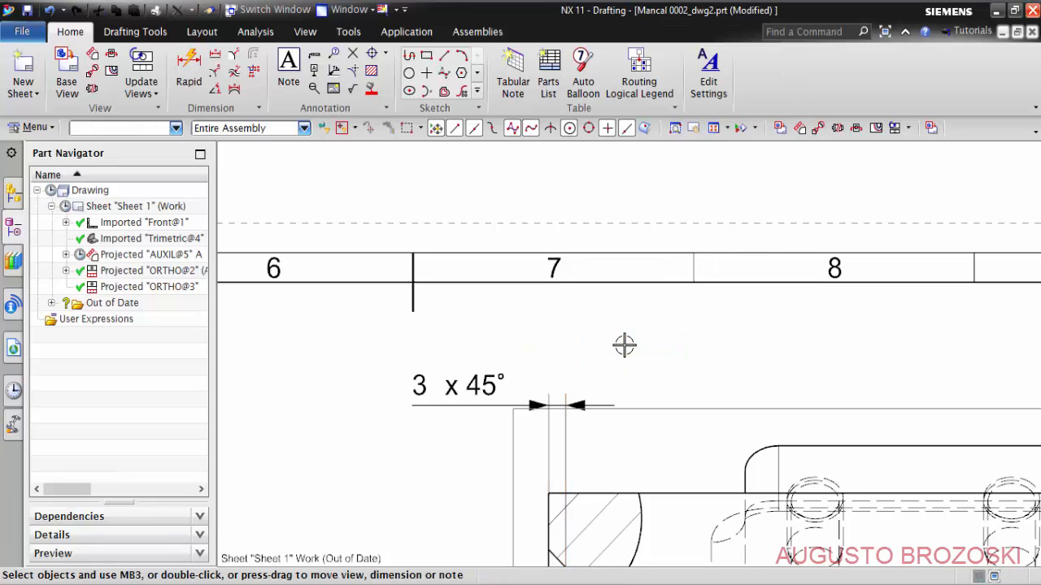
# - Turn off Self Hidden in the hidden line settings of view ORTHO@2
pyautogui.scroll(-5, 628, 338)
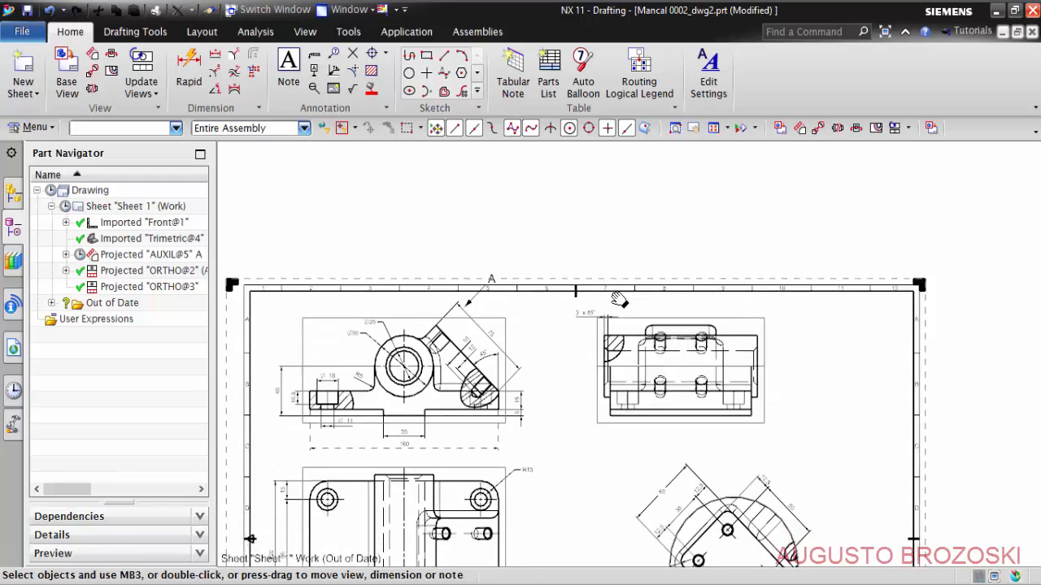
pyautogui.scroll(4, 587, 249)
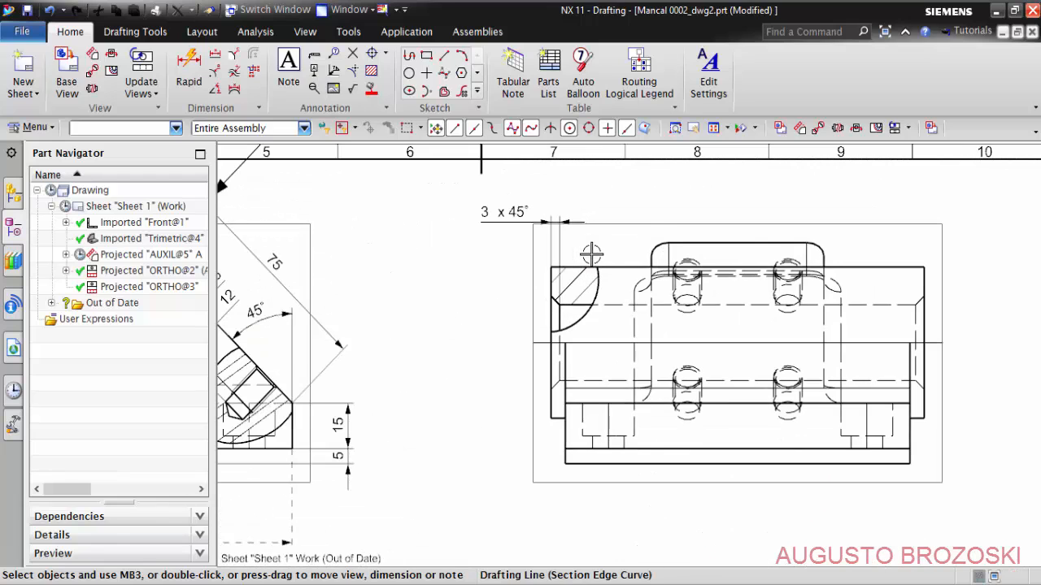
pyautogui.doubleClick(649, 222)
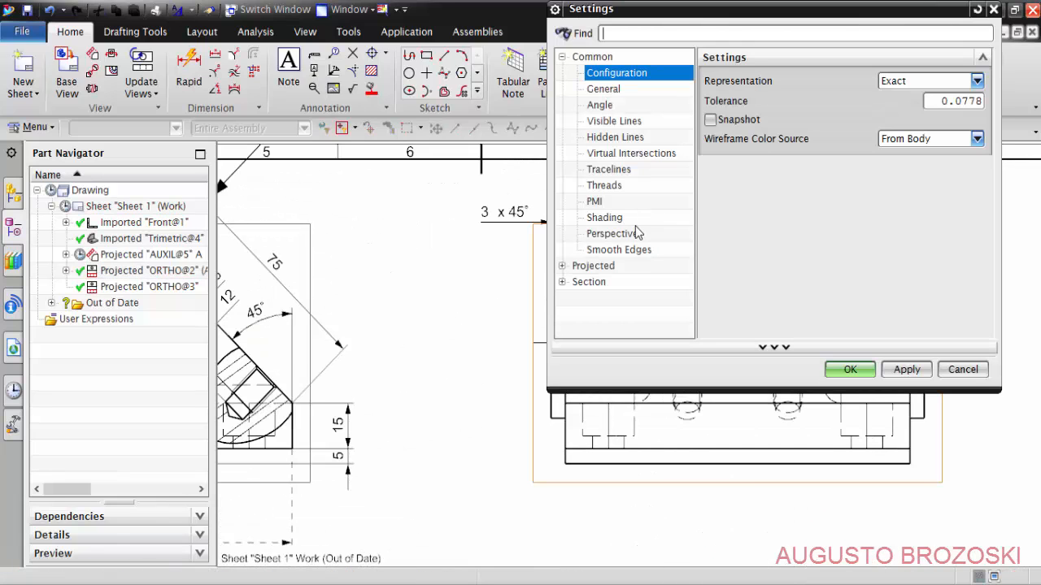
pyautogui.click(605, 138)
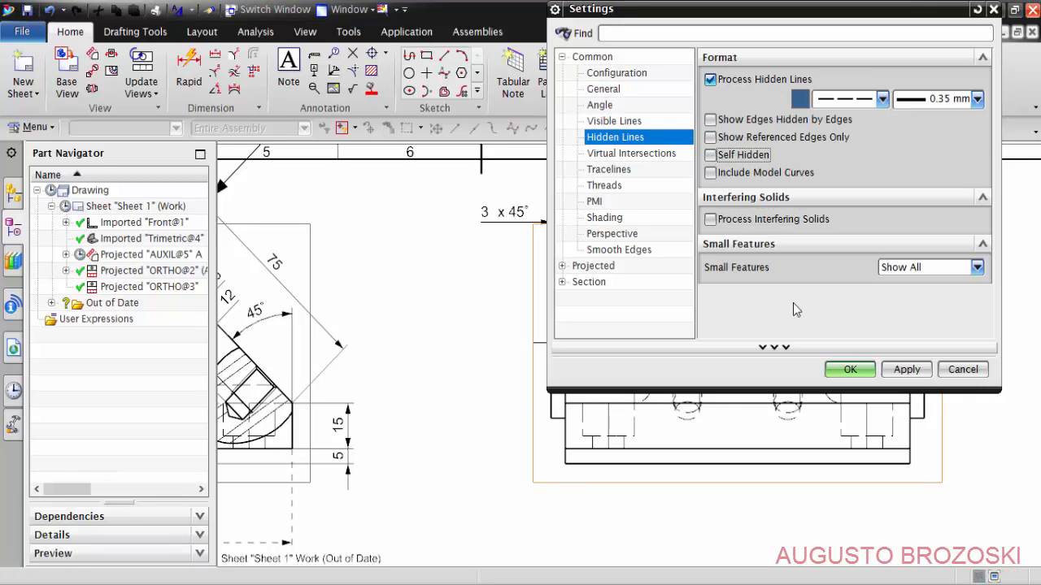
pyautogui.click(850, 370)
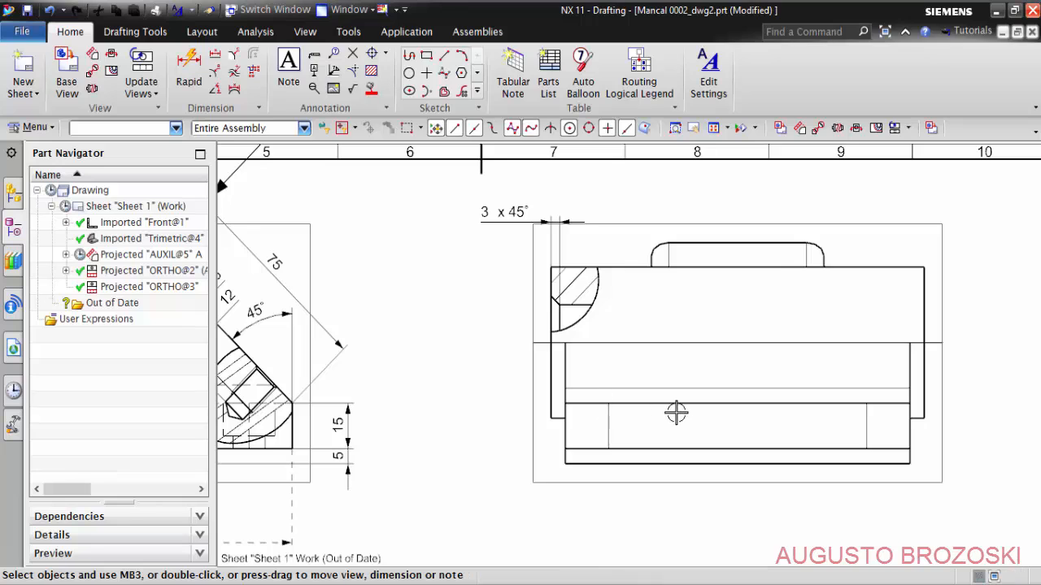
# - Add a rapid dimension for the length of the base's bottom edge in view ORTHO@2, placed below the view
pyautogui.keyDown('shift'); pyautogui.moveTo(674, 411); pyautogui.dragTo(488, 375, button='middle'); pyautogui.keyUp('shift')
pyautogui.scroll(3, 409, 430)
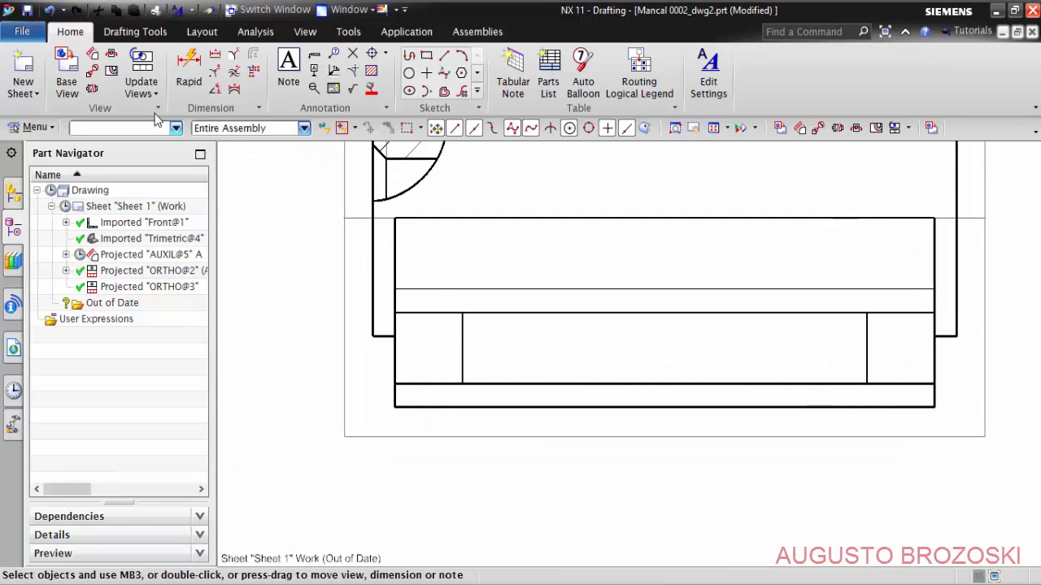
pyautogui.click(188, 62)
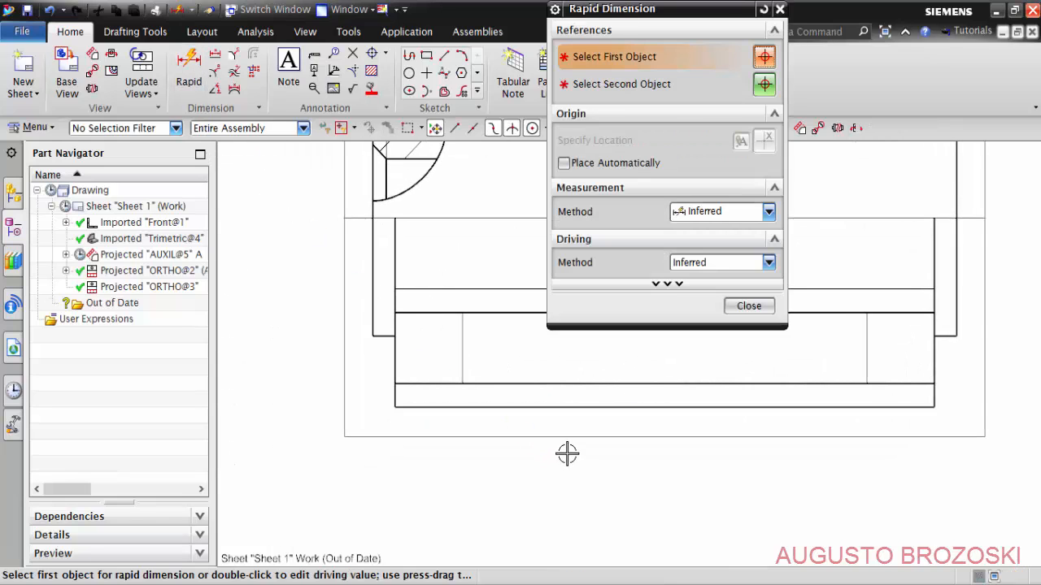
pyautogui.click(615, 405)
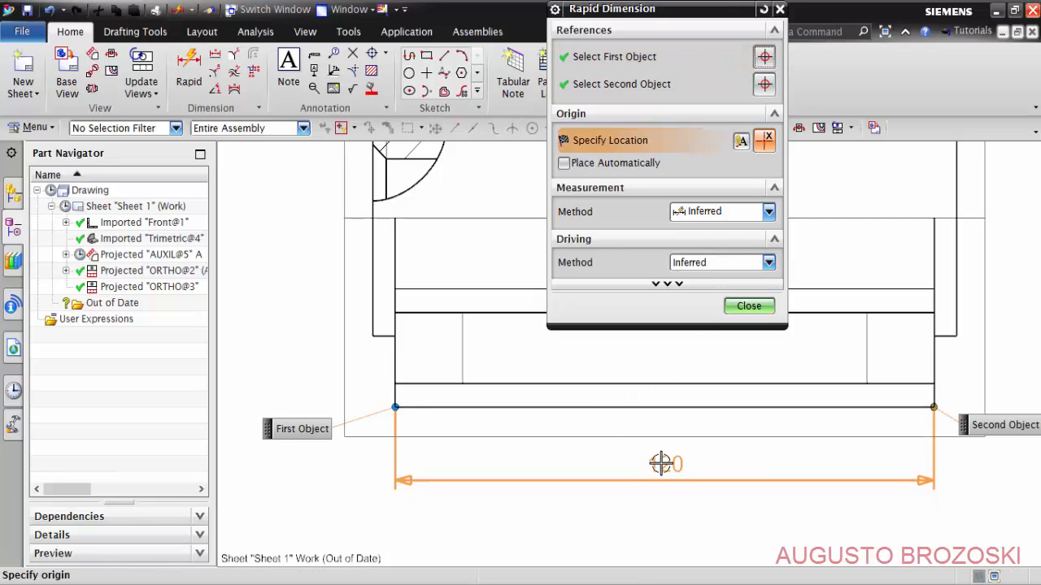
pyautogui.click(535, 448)
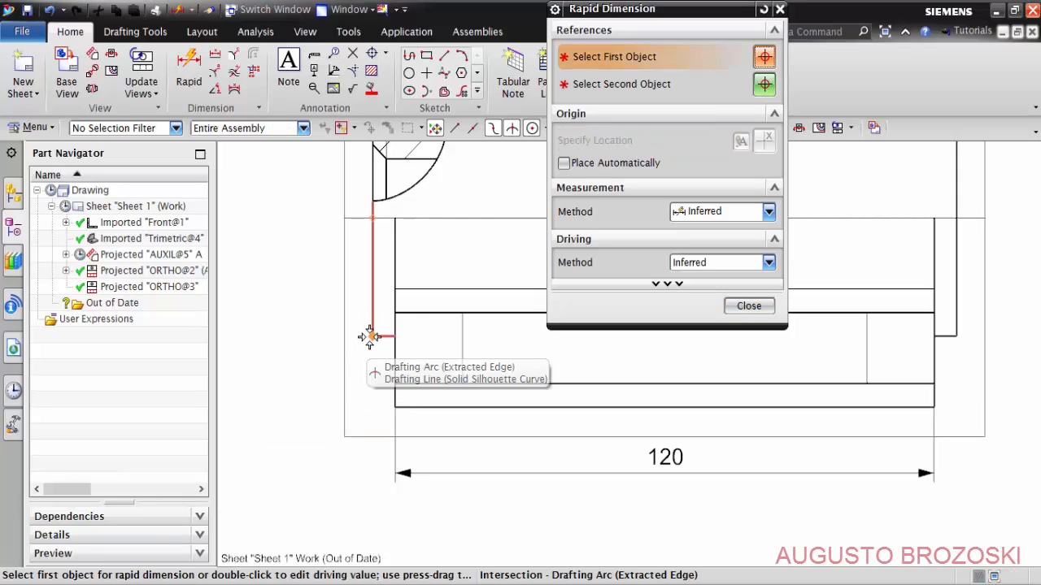
# - Dimension the bearing cylinder's overall length between its two lower end corners in ORTHO@2, placing it below the base length dimension
pyautogui.click(372, 336)
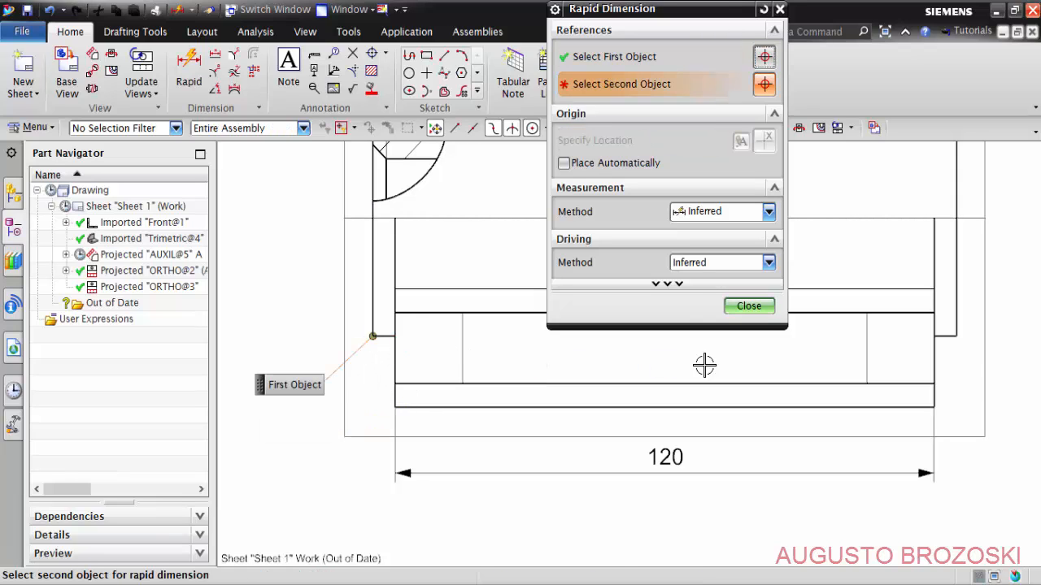
pyautogui.click(956, 337)
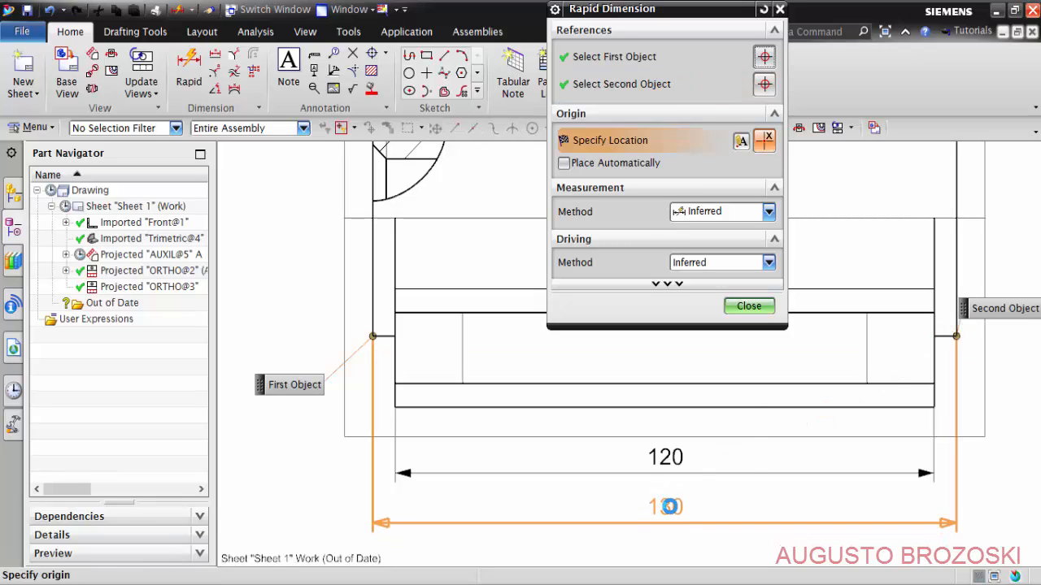
pyautogui.click(670, 506)
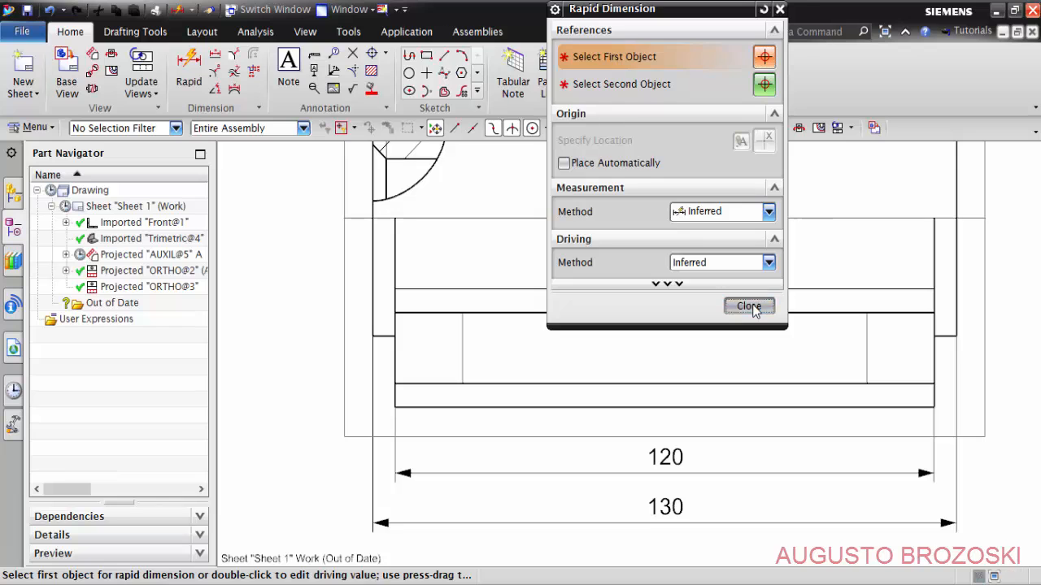
pyautogui.click(750, 305)
pyautogui.scroll(-5, 675, 321)
pyautogui.scroll(5, 393, 270)
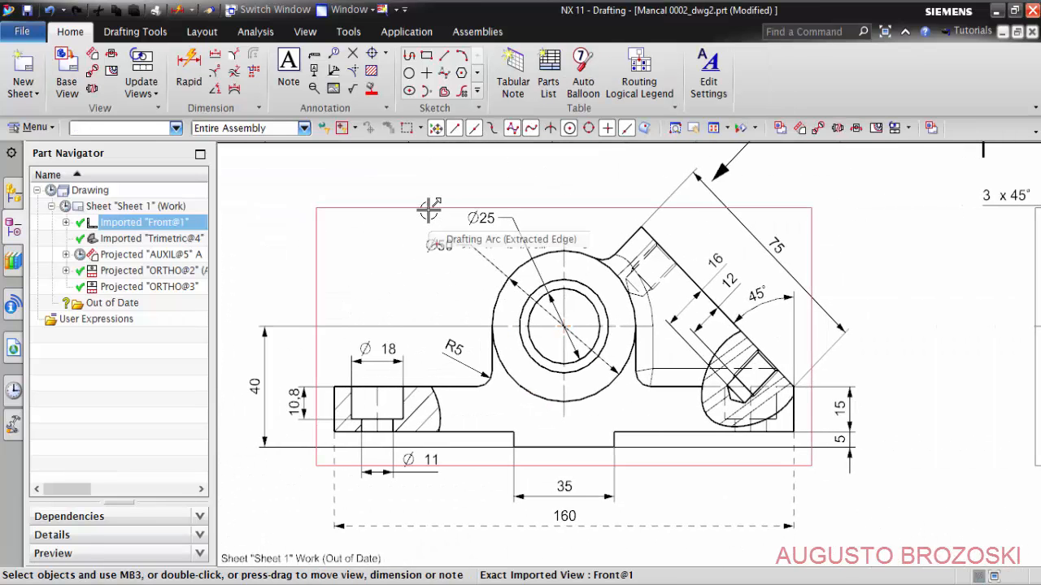
# - Turn off Self Hidden in the hidden line settings of view Front@1
pyautogui.doubleClick(428, 209)
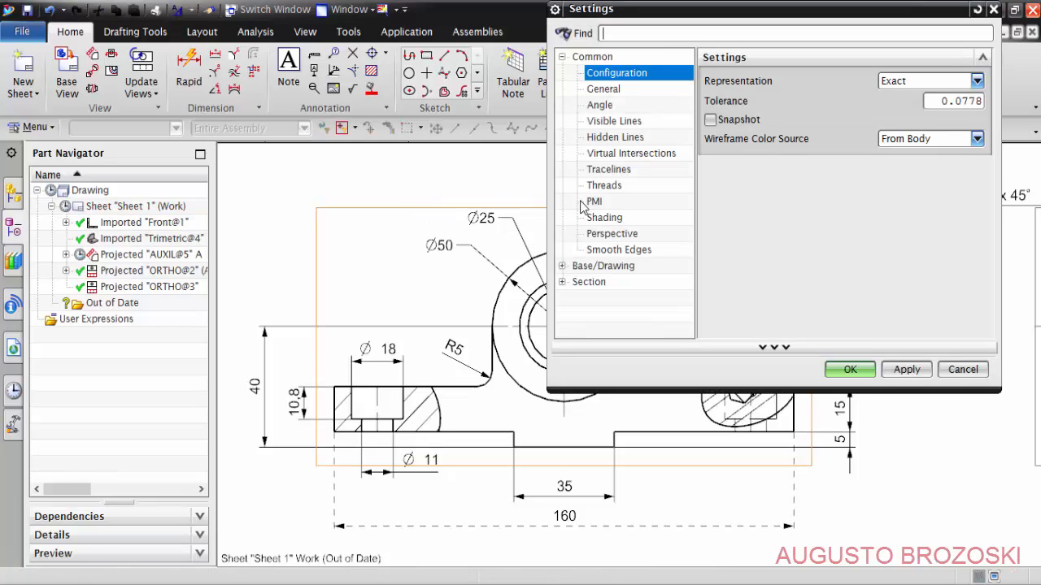
pyautogui.click(610, 138)
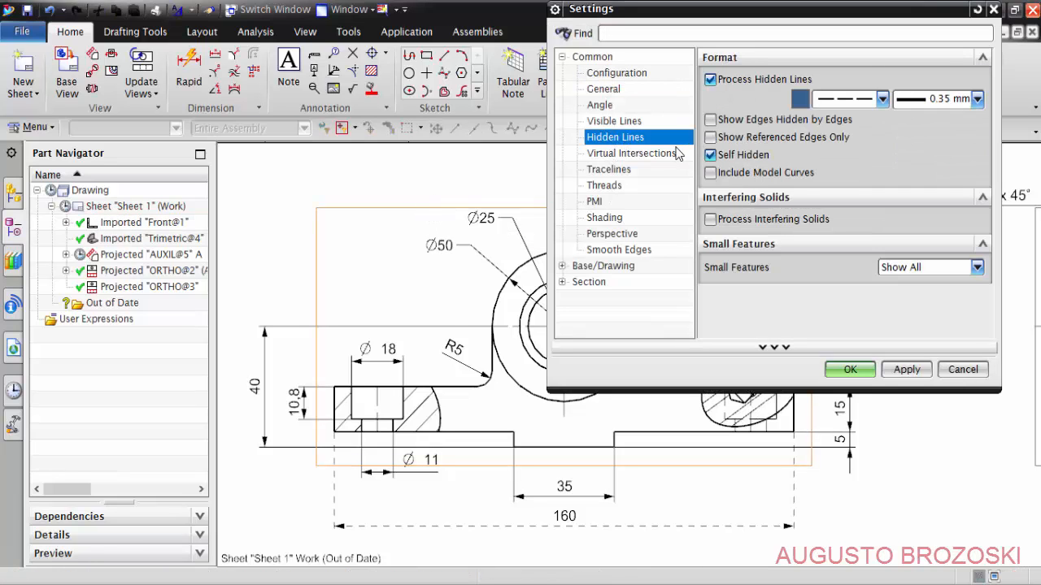
pyautogui.click(846, 371)
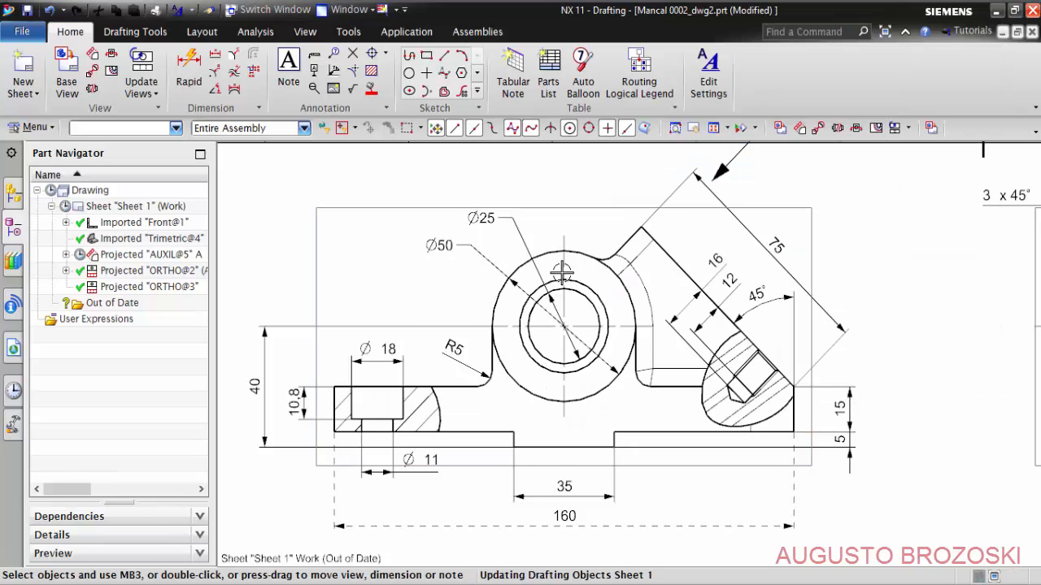
# - Turn off Self Hidden in the hidden line settings of the projected view ORTHO@3
pyautogui.scroll(-4, 551, 374)
pyautogui.moveTo(583, 408); pyautogui.dragTo(574, 219, button='middle')
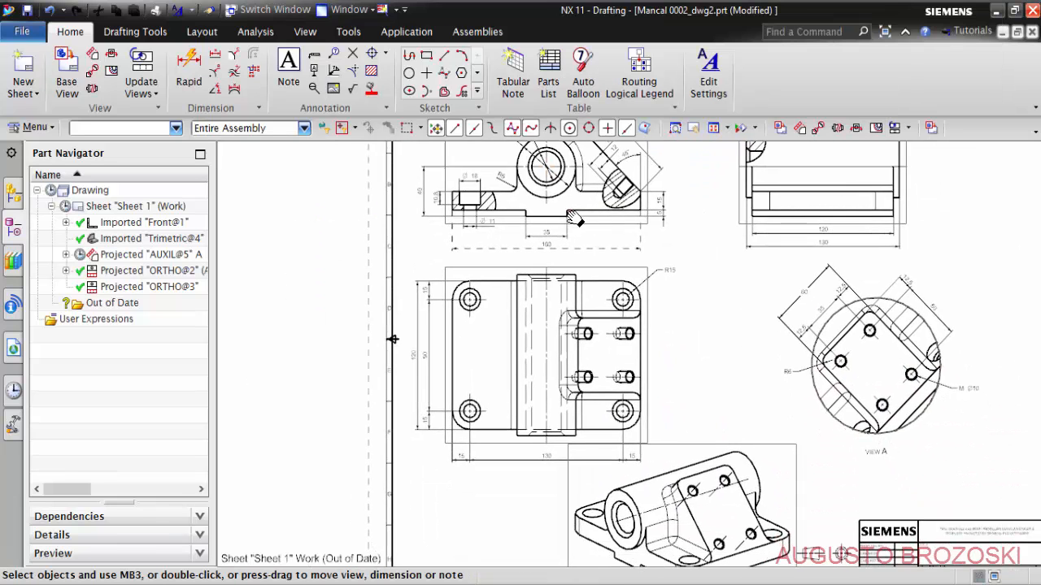
pyautogui.scroll(4, 530, 357)
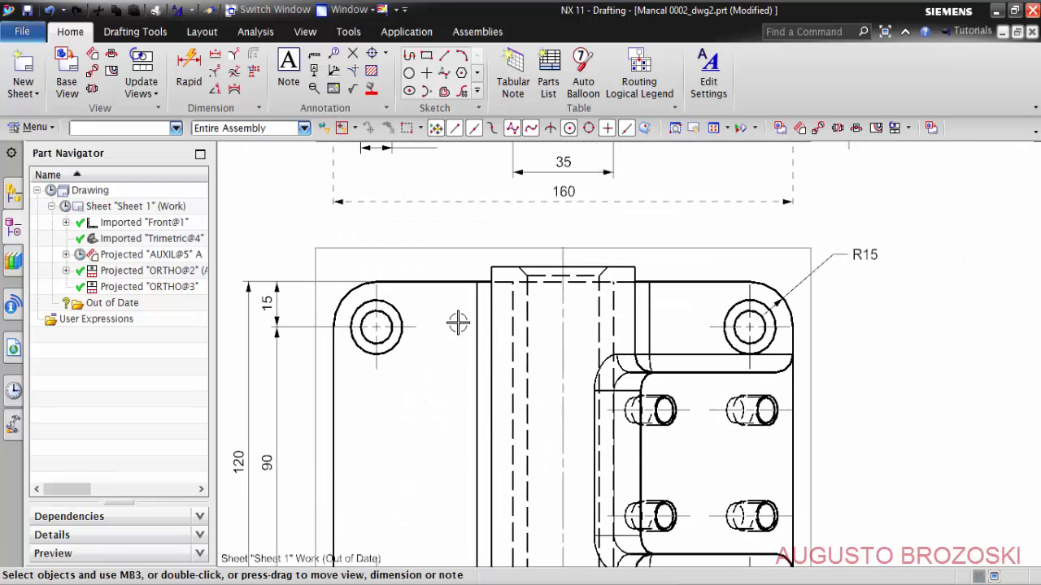
pyautogui.click(477, 245)
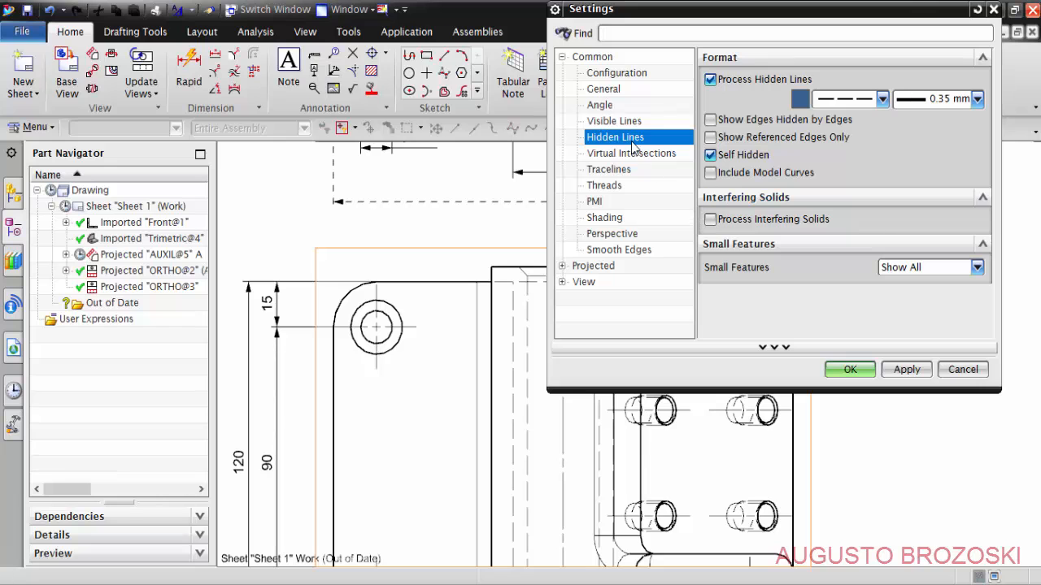
pyautogui.click(849, 369)
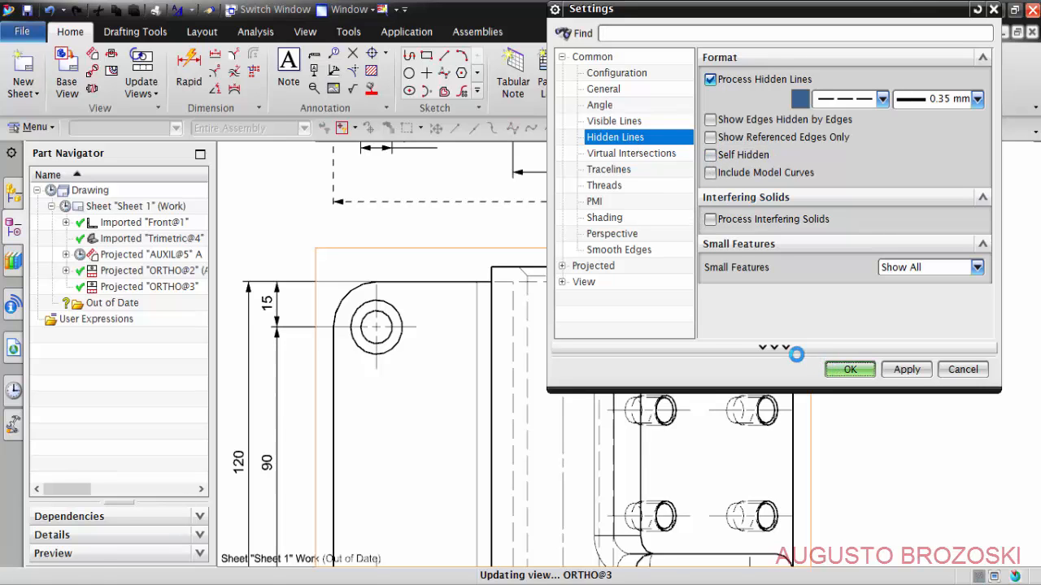
# - Examine auxiliary view A and the trimetric view up close, checking their edges and dimensions against the rest of the sheet
pyautogui.scroll(-4, 491, 264)
pyautogui.scroll(-2, 491, 264)
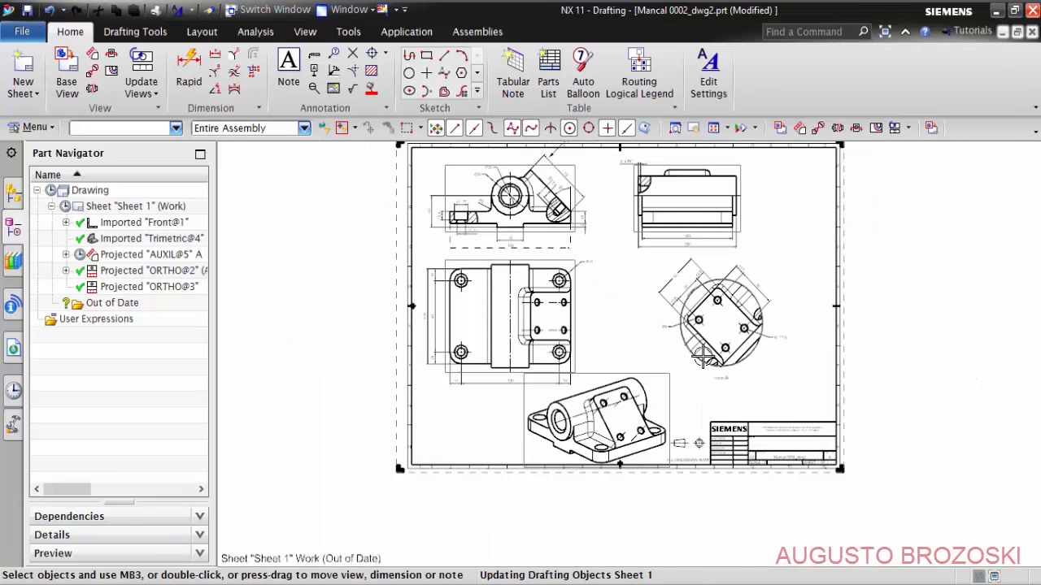
pyautogui.scroll(5, 755, 305)
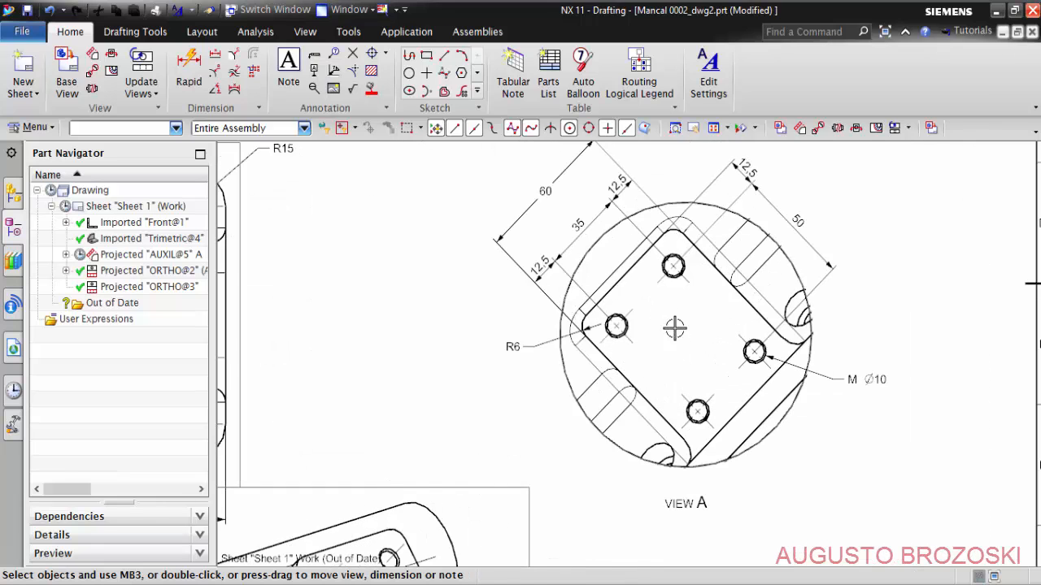
pyautogui.scroll(-3, 675, 327)
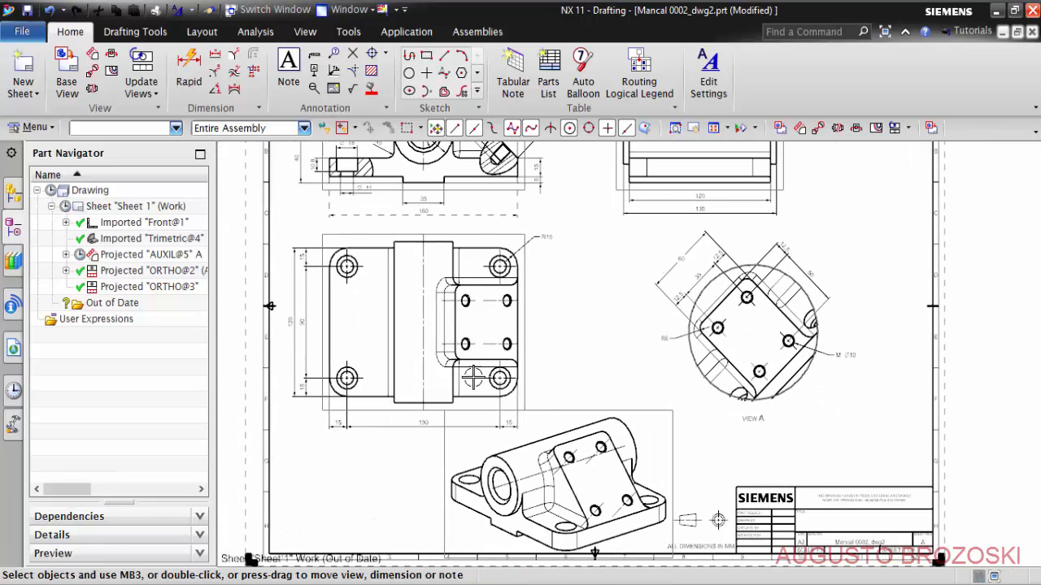
pyautogui.keyDown('shift'); pyautogui.moveTo(509, 402); pyautogui.dragTo(509, 311, button='middle'); pyautogui.keyUp('shift')
pyautogui.scroll(4, 497, 393)
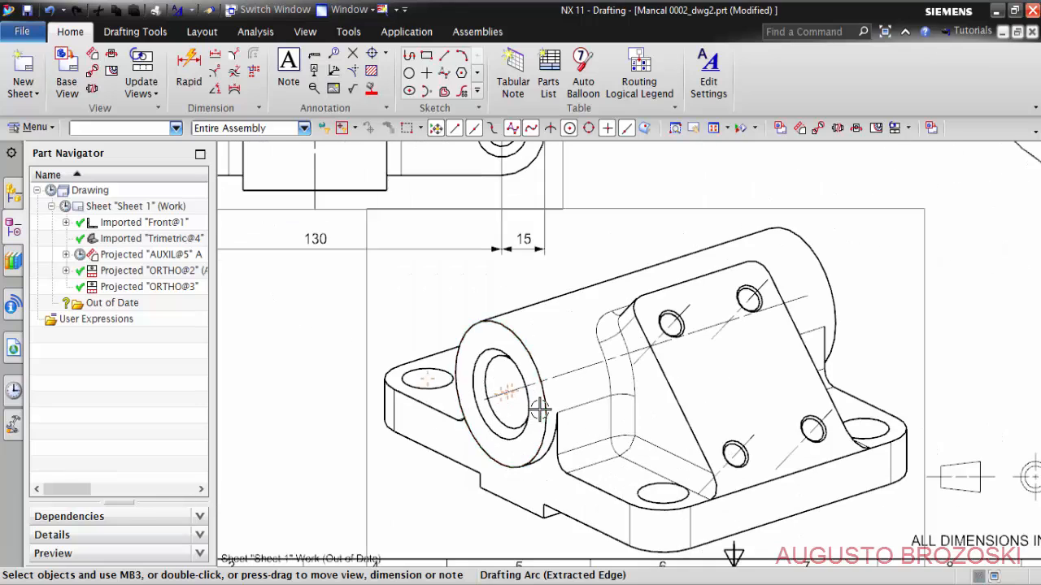
pyautogui.scroll(-3, 618, 417)
pyautogui.keyDown('shift'); pyautogui.moveTo(615, 318); pyautogui.dragTo(532, 485, button='middle'); pyautogui.keyUp('shift')
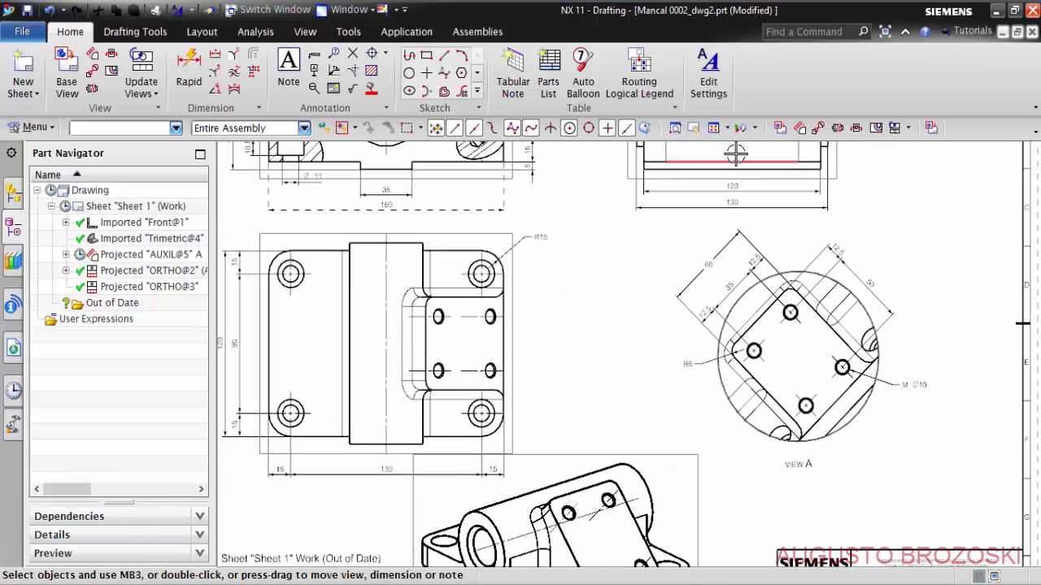
# - Fit the whole sheet in the window, update all views of the drawing and save the part file
pyautogui.click(675, 129)
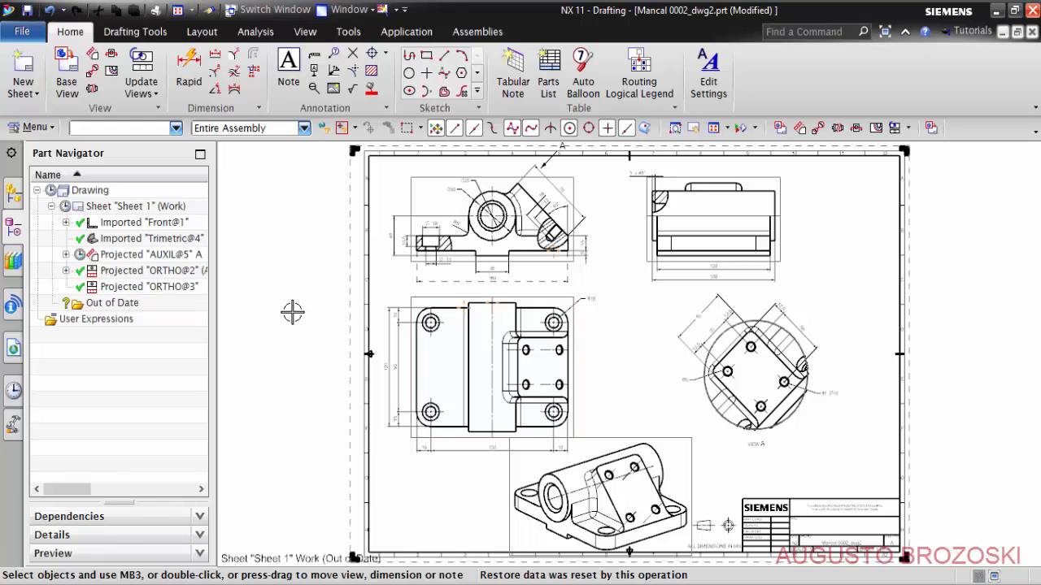
pyautogui.rightClick(93, 190)
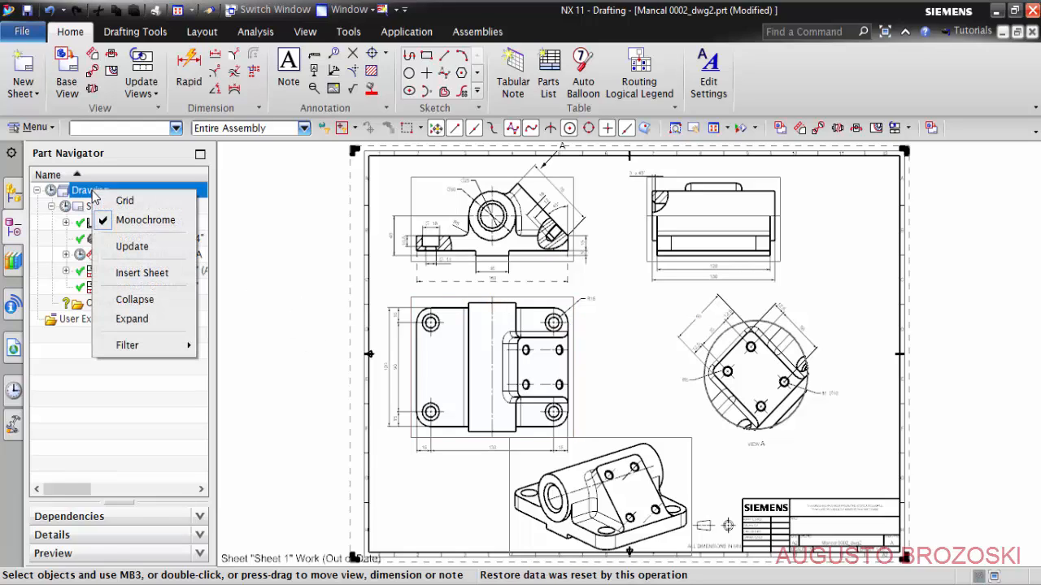
pyautogui.click(127, 247)
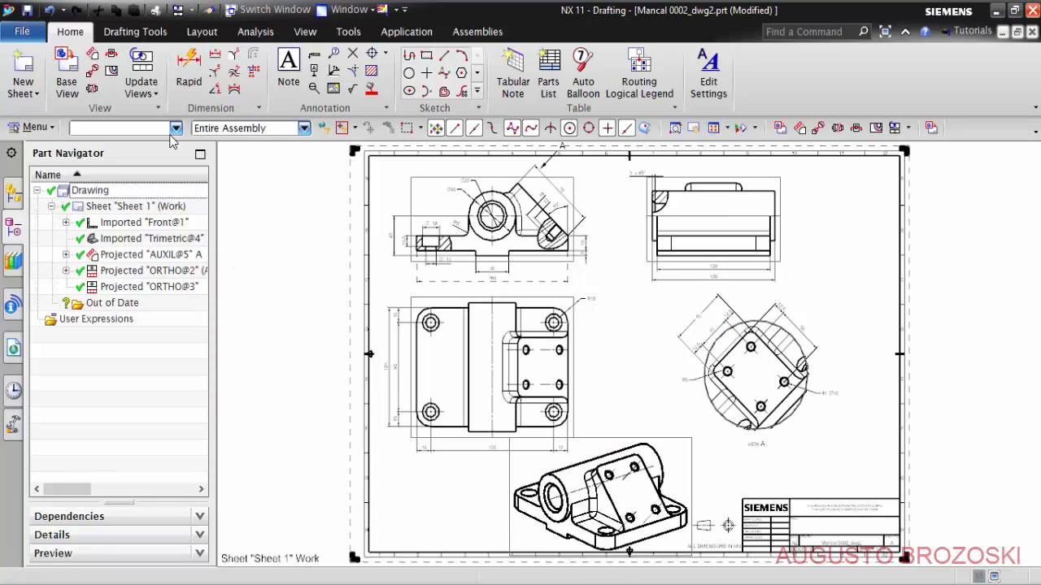
pyautogui.click(26, 11)
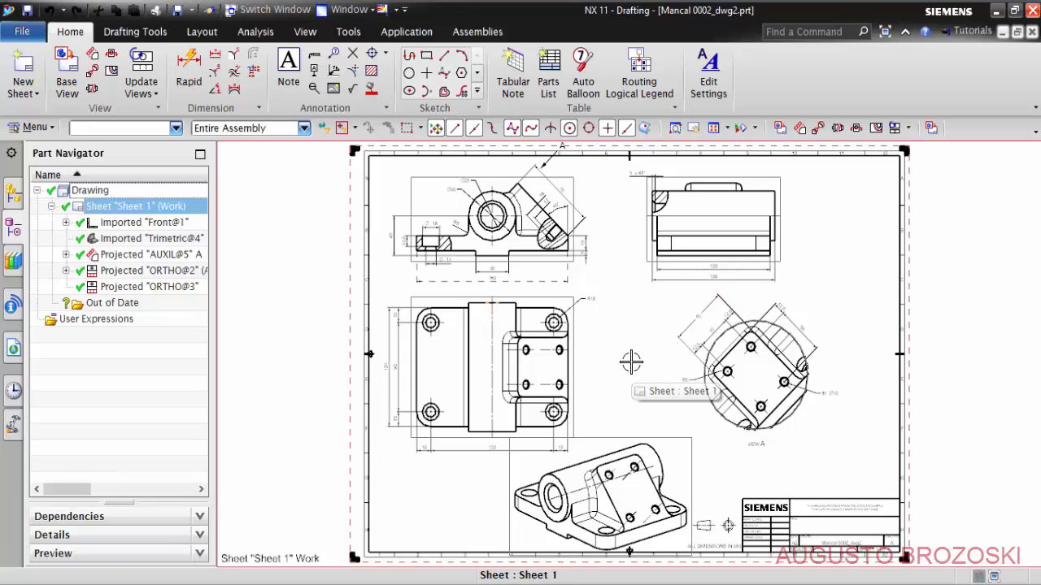
pyautogui.hotkey('ctrl', 's')
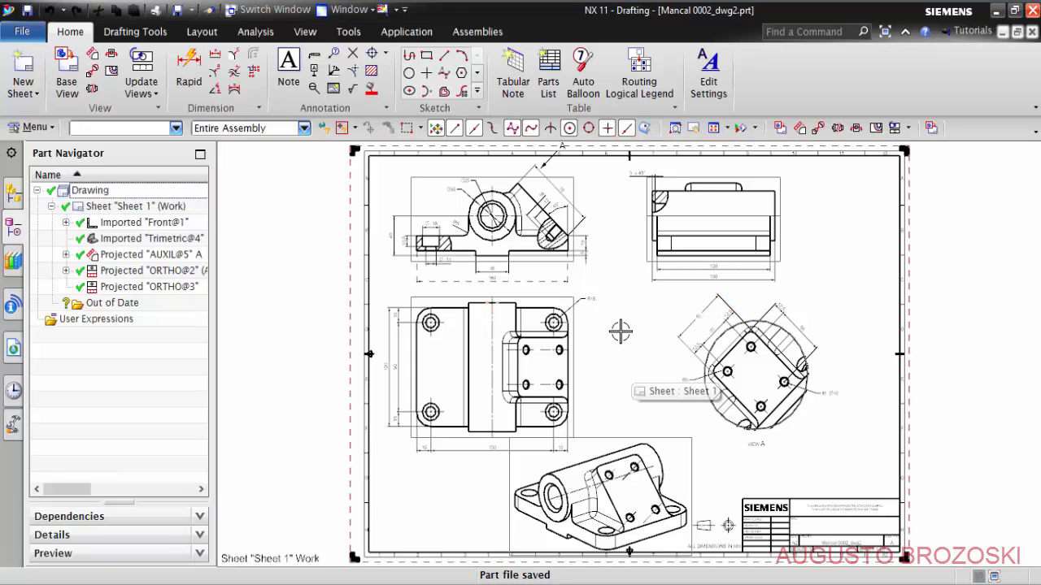